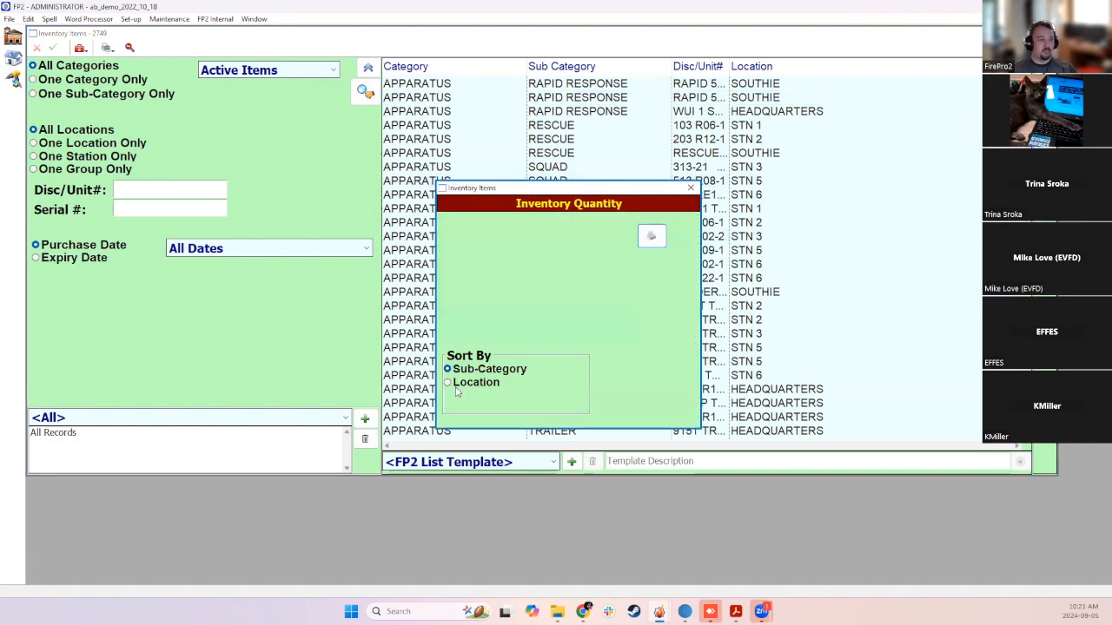
Preview the Inventory Quantity report grouped by location and review its item quantities and location subtotals
click(652, 235)
click(707, 428)
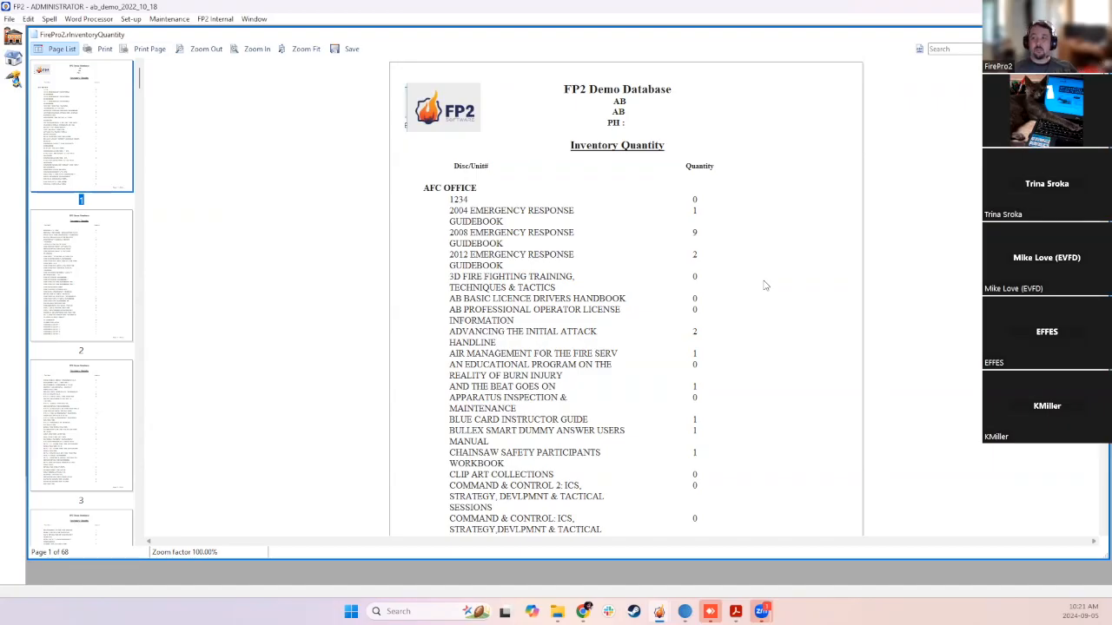
scroll(722, 294, down, 2)
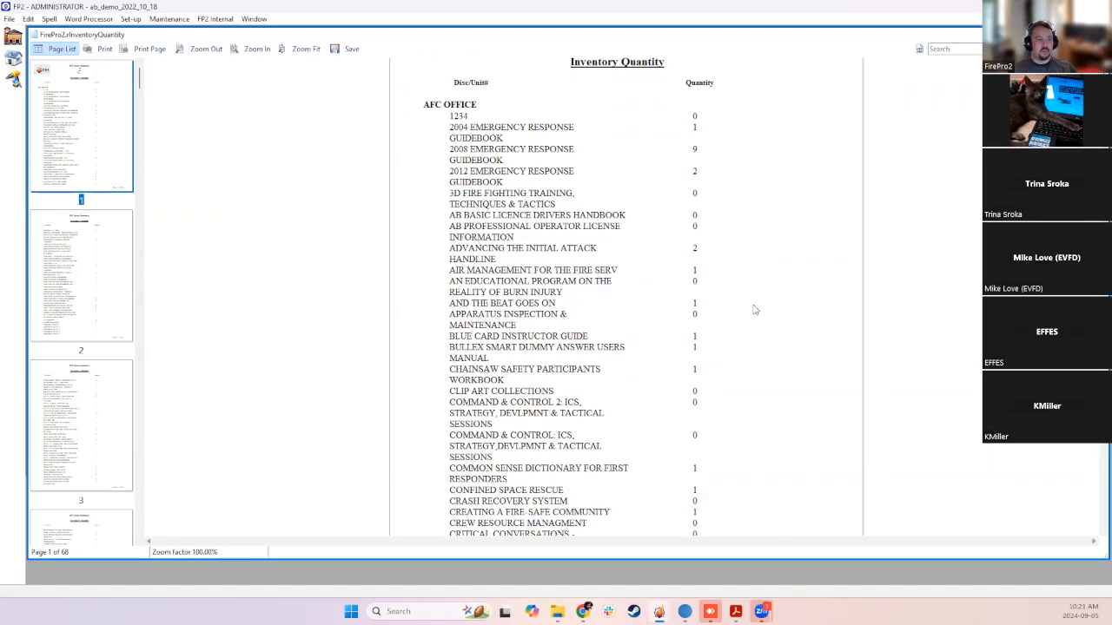
scroll(754, 310, down, 14)
scroll(786, 294, down, 14)
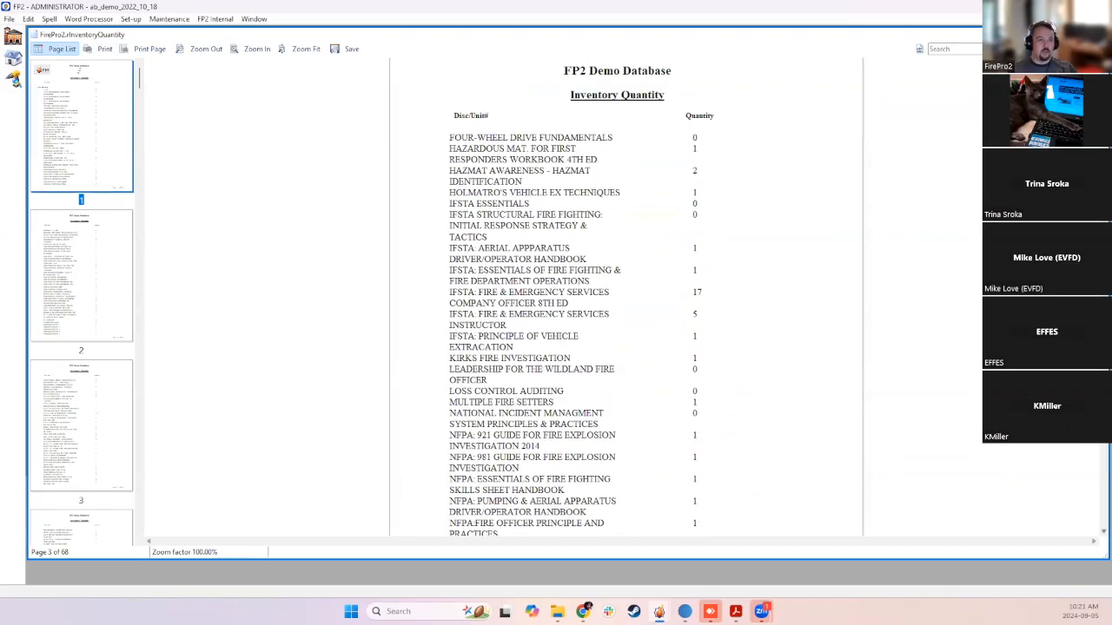
scroll(626, 295, down, 20)
scroll(626, 296, up, 10)
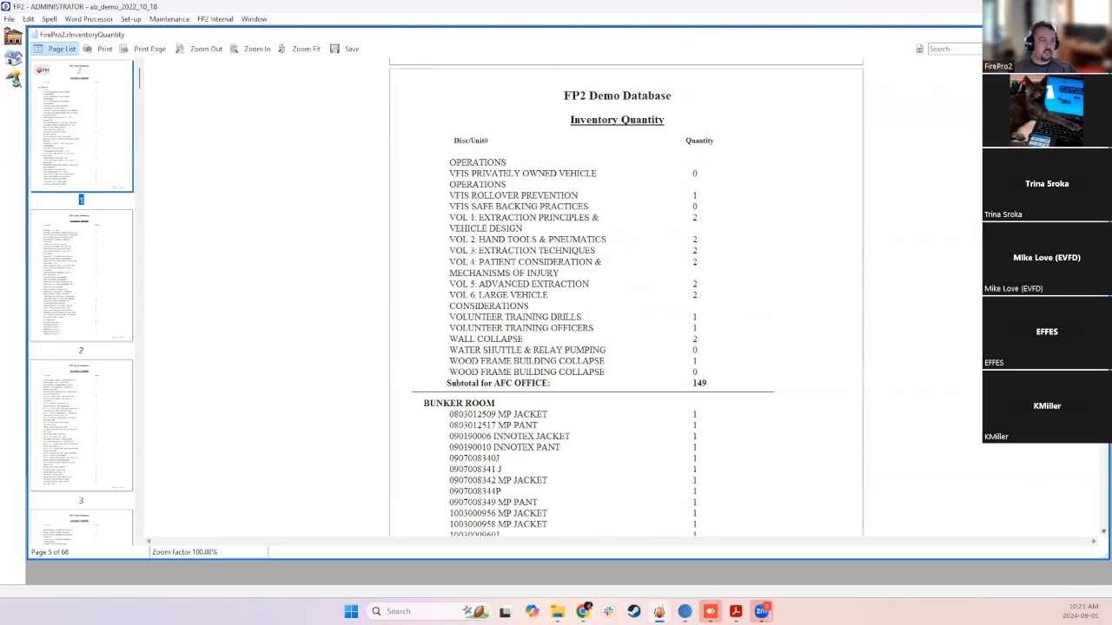
scroll(660, 356, down, 5)
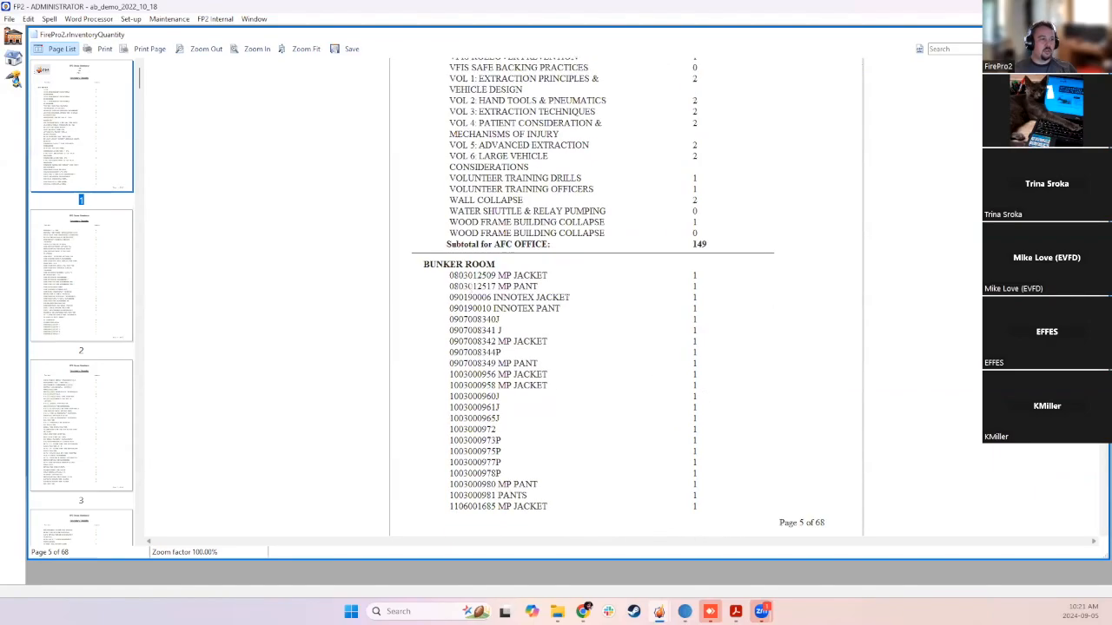
scroll(477, 447, down, 3)
scroll(626, 295, up, 8)
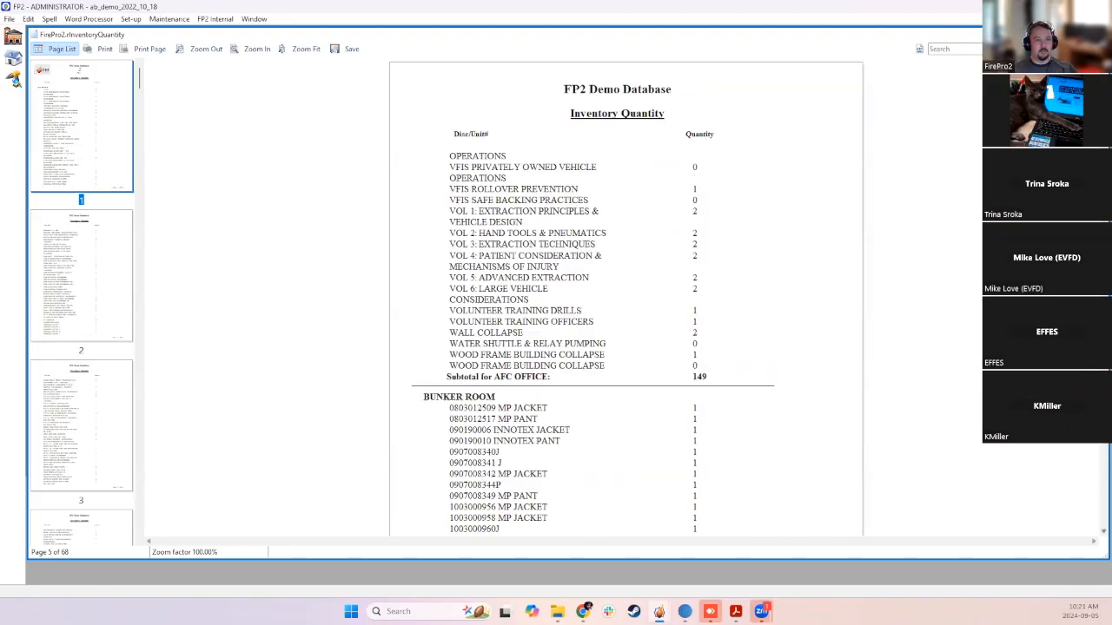
scroll(625, 295, down, 20)
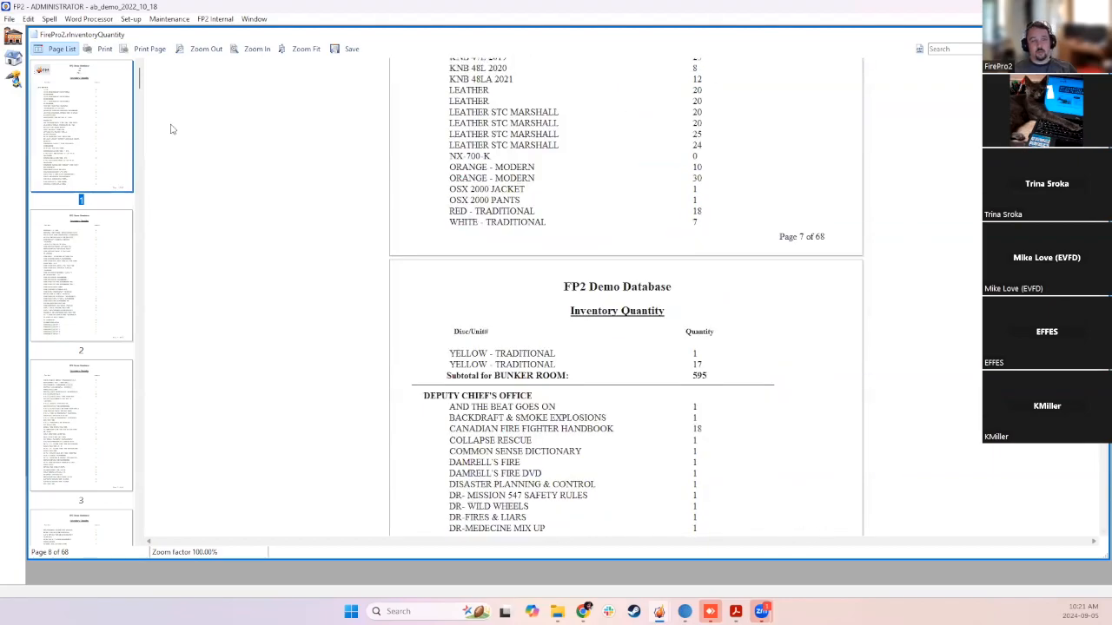
click(1100, 34)
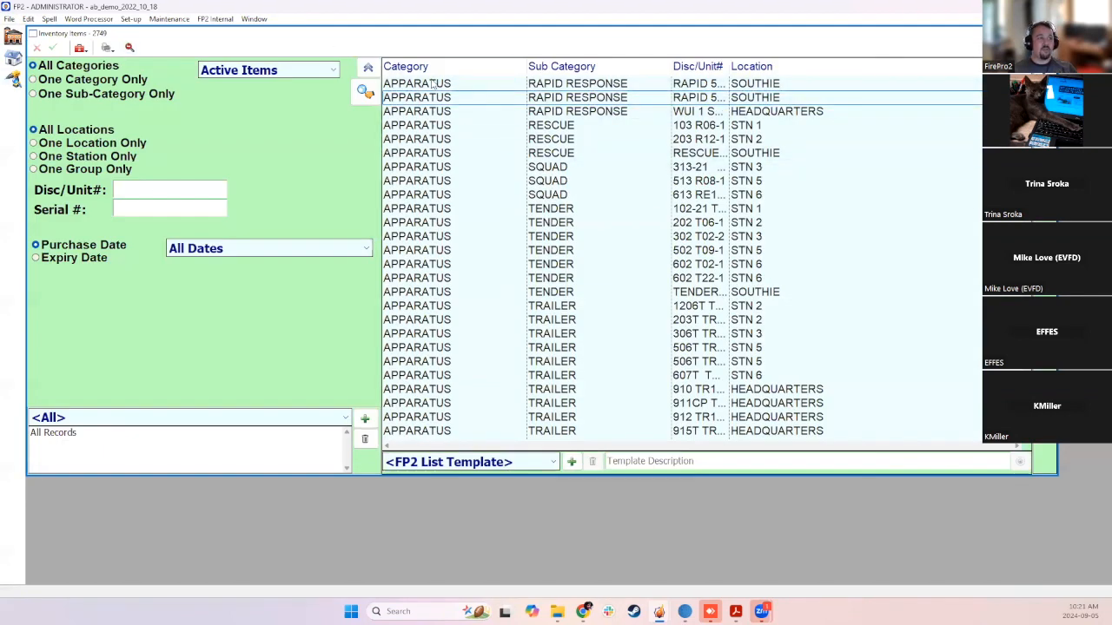
Restrict the inventory list to station Stn 1 and preview barcode labels for its first nine protective clothing items
click(49, 157)
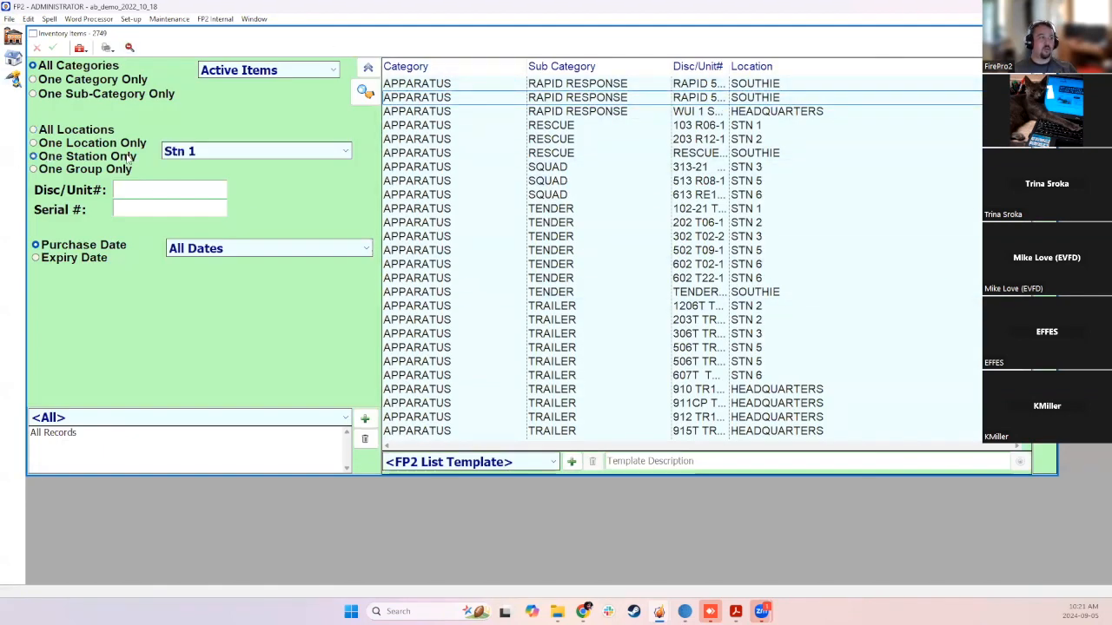
click(367, 90)
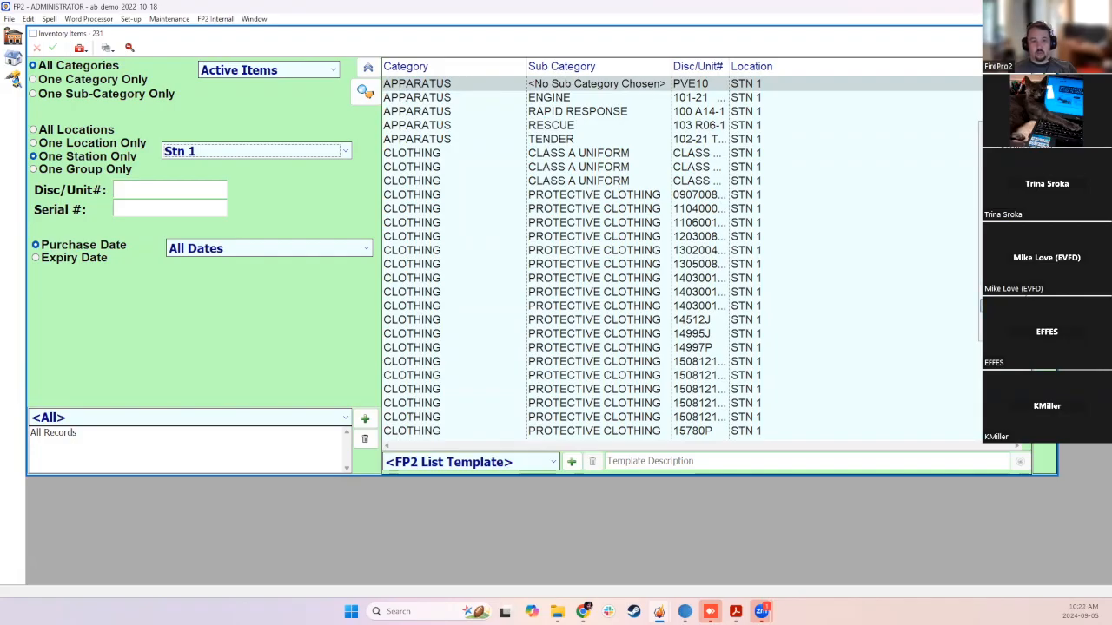
click(622, 196)
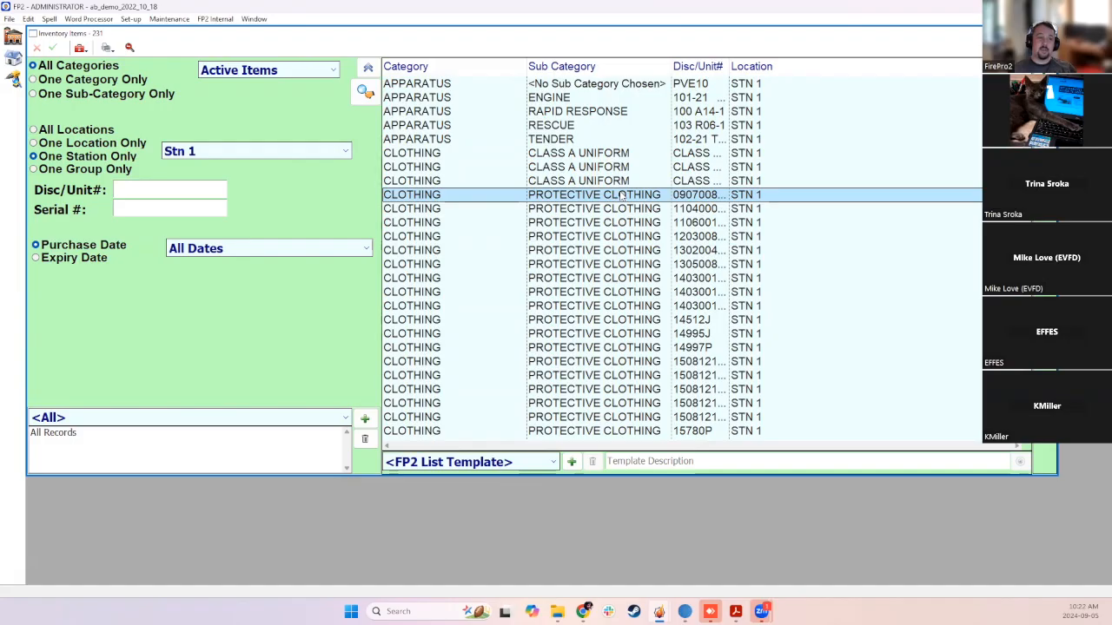
drag(589, 201, 735, 271)
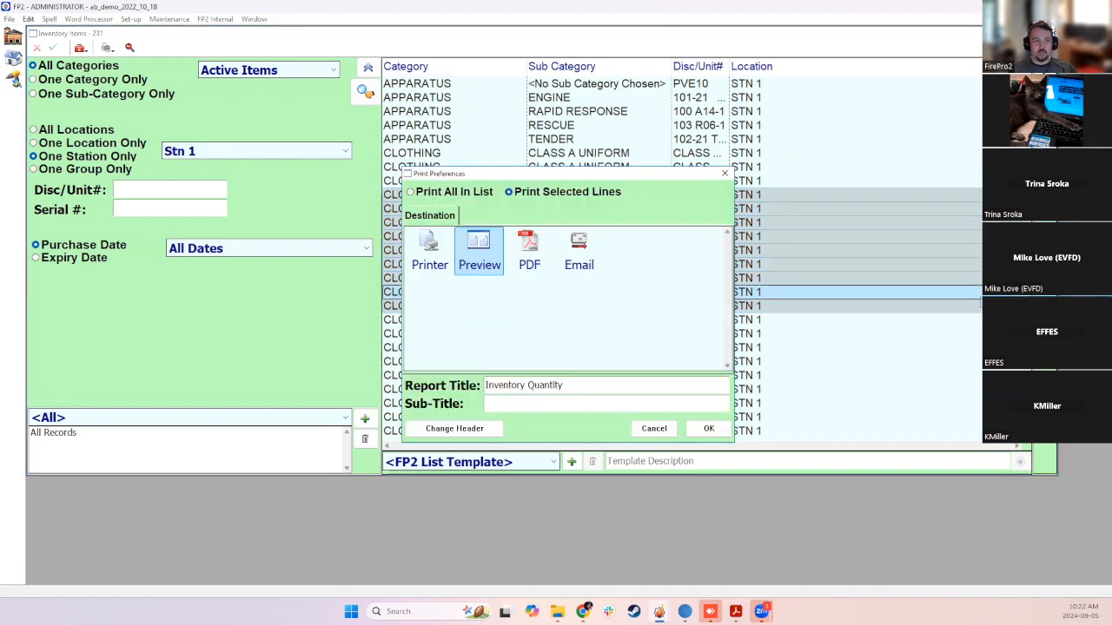
click(708, 429)
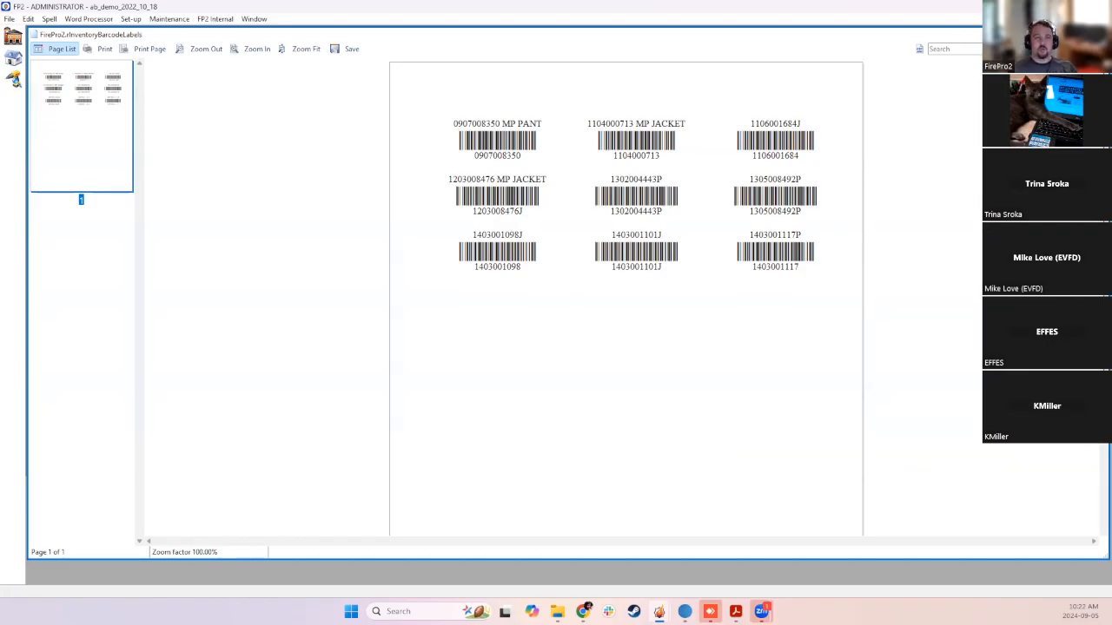
key(Escape)
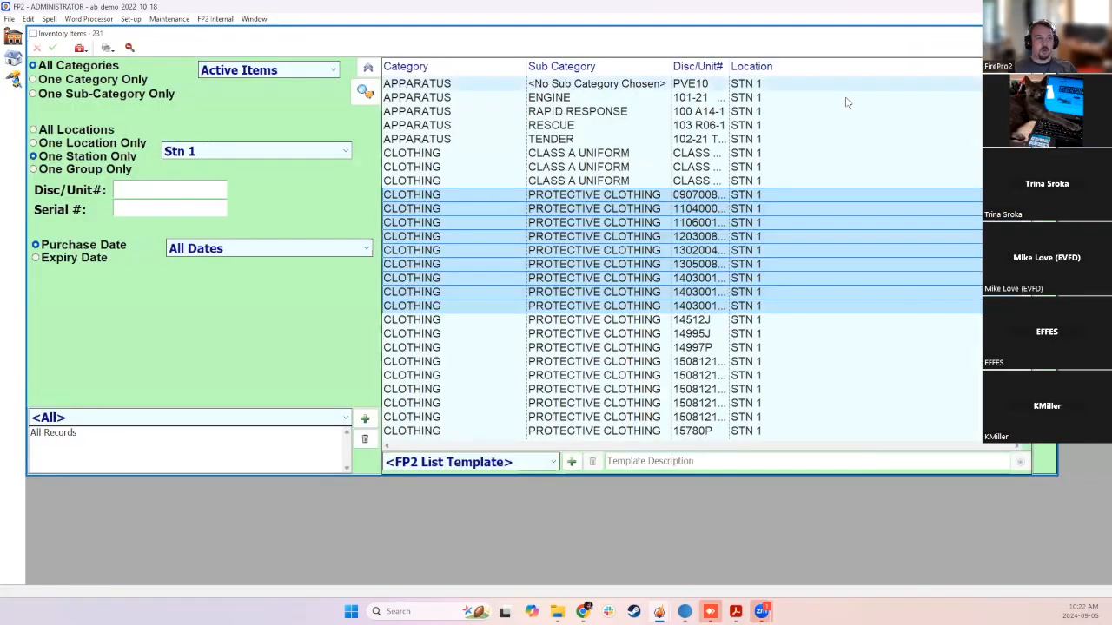
click(508, 222)
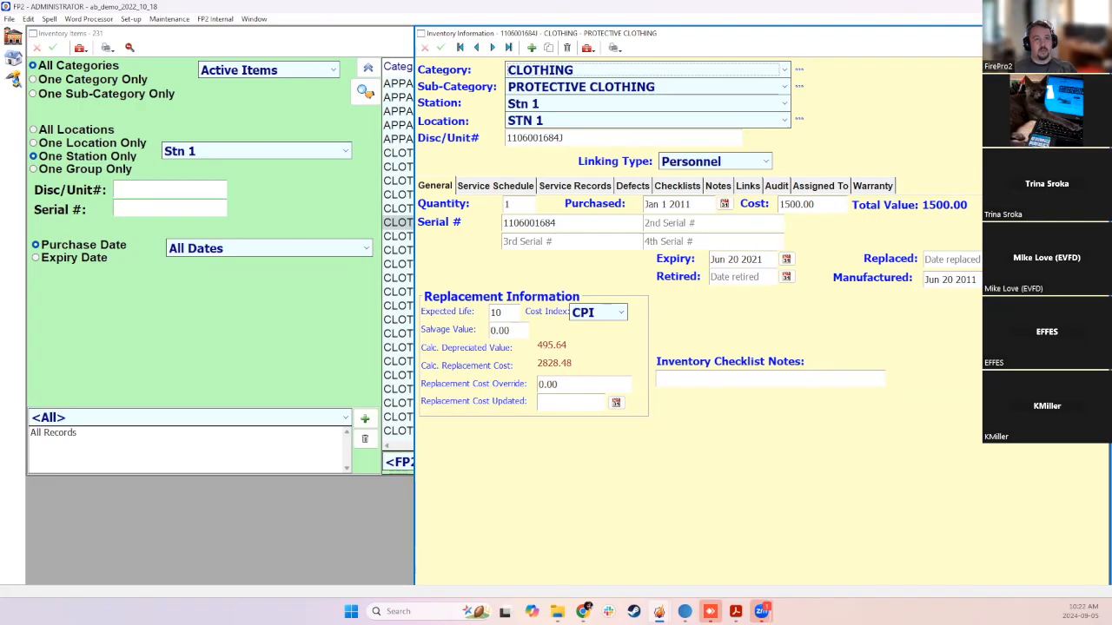
click(1100, 33)
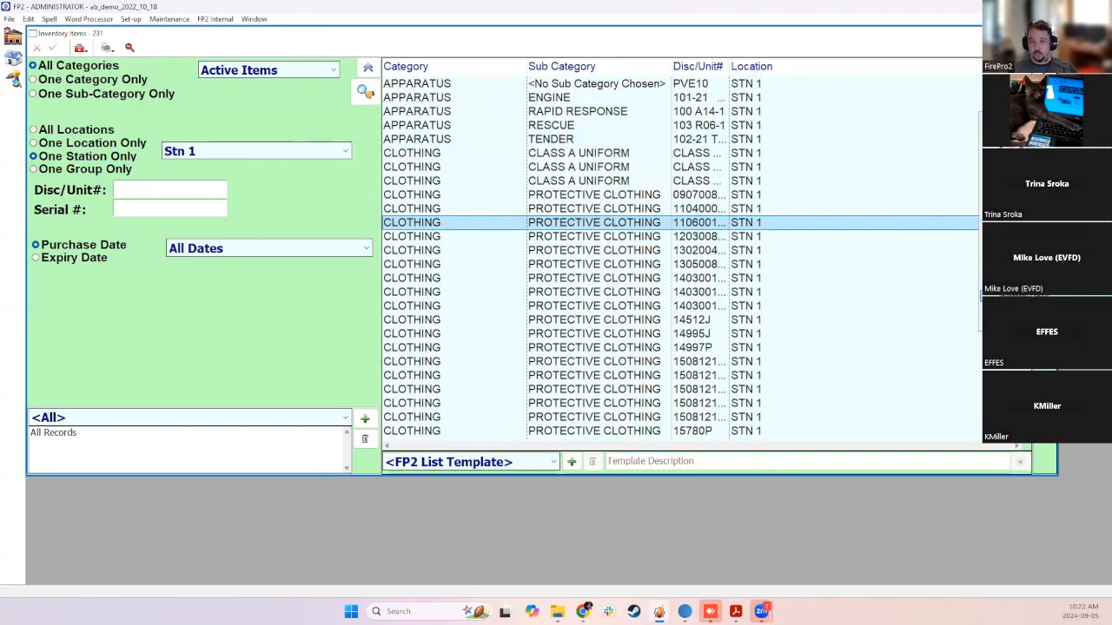
click(507, 232)
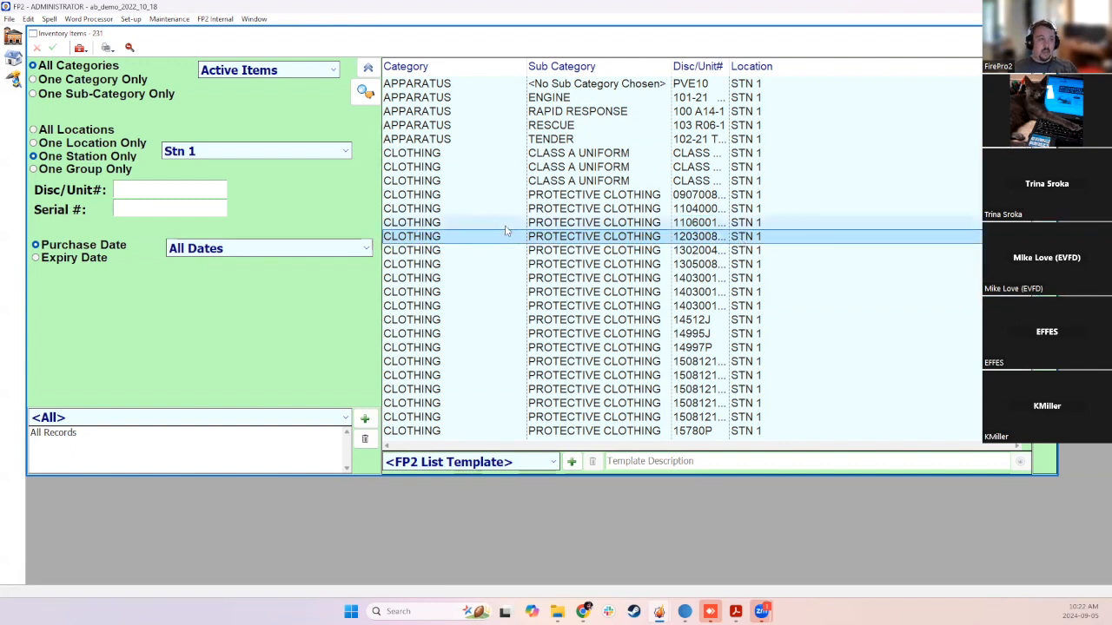
double_click(554, 224)
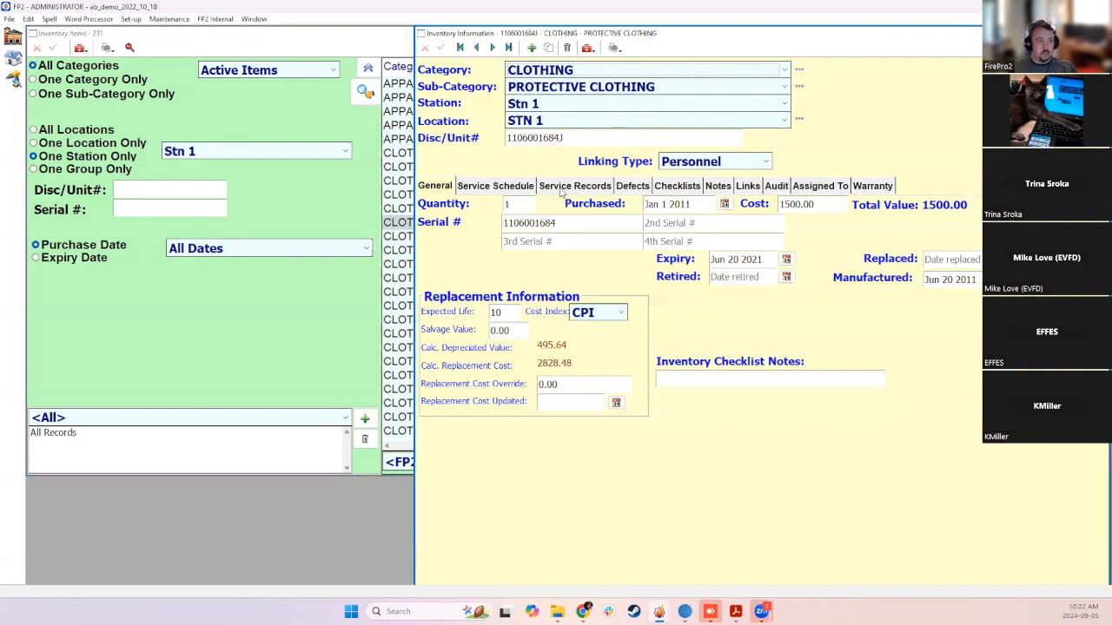
click(480, 185)
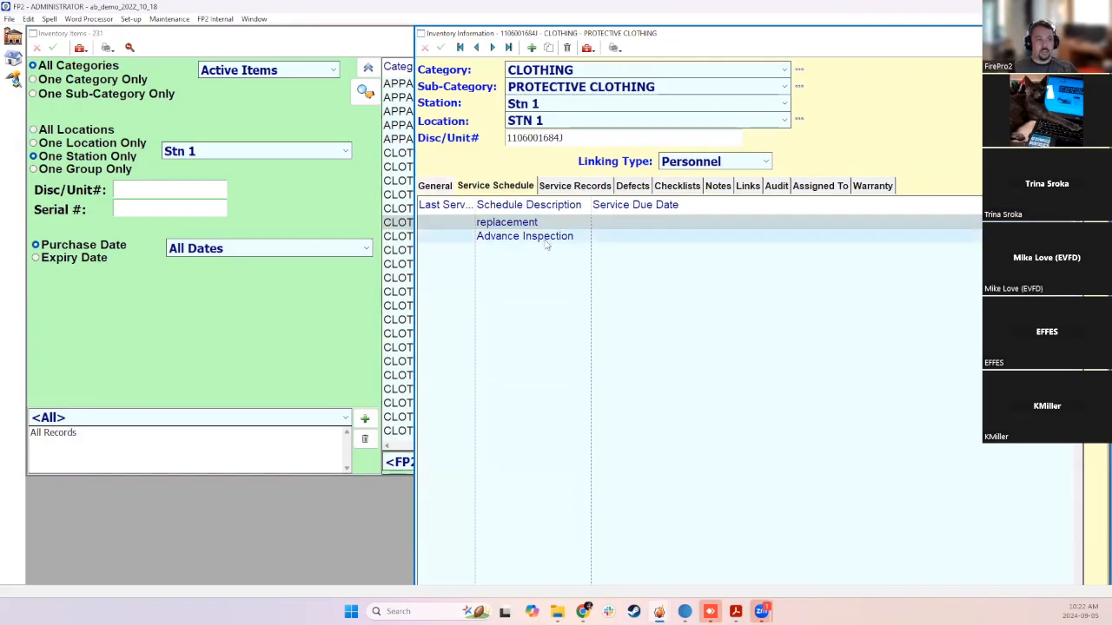
click(956, 34)
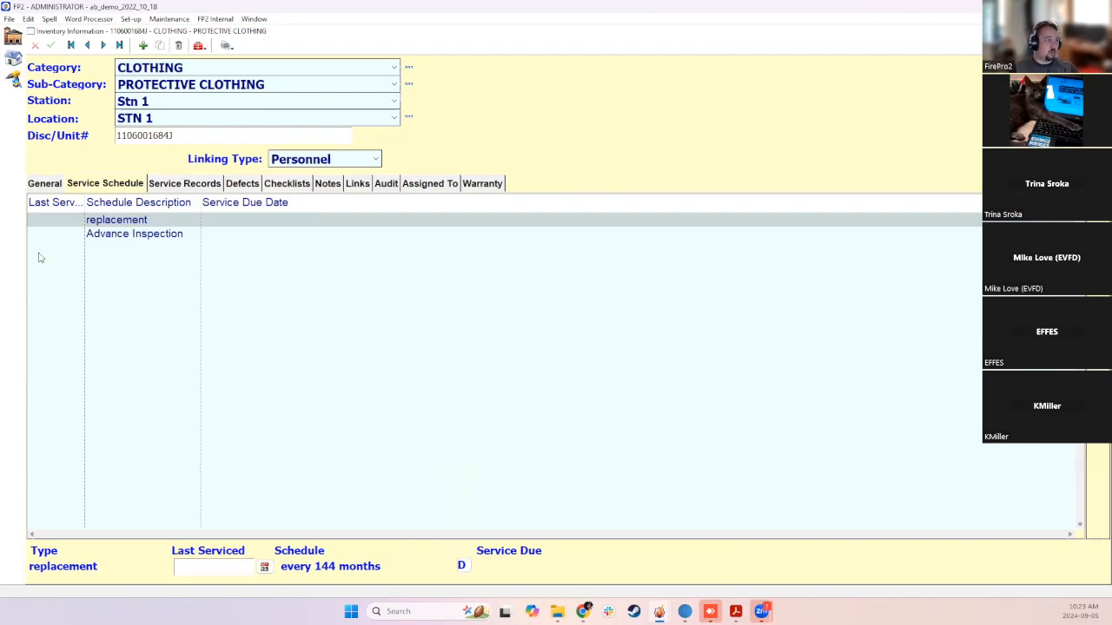
click(116, 221)
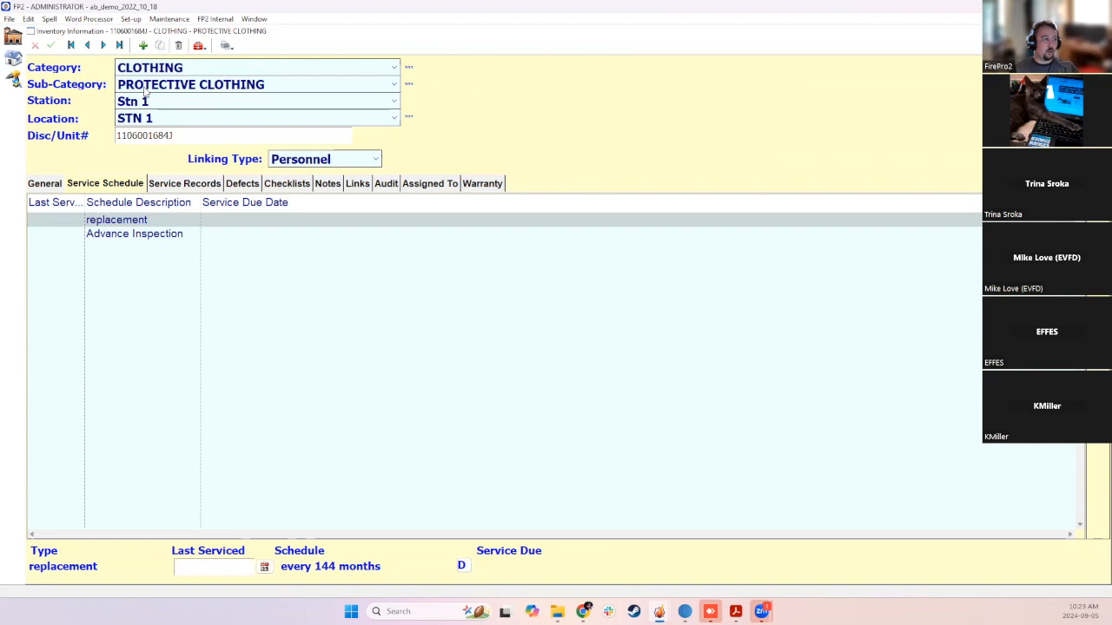
Open the inventory sub-category setup from the item record and check the default linking of Protective Clothing and Engine
click(411, 87)
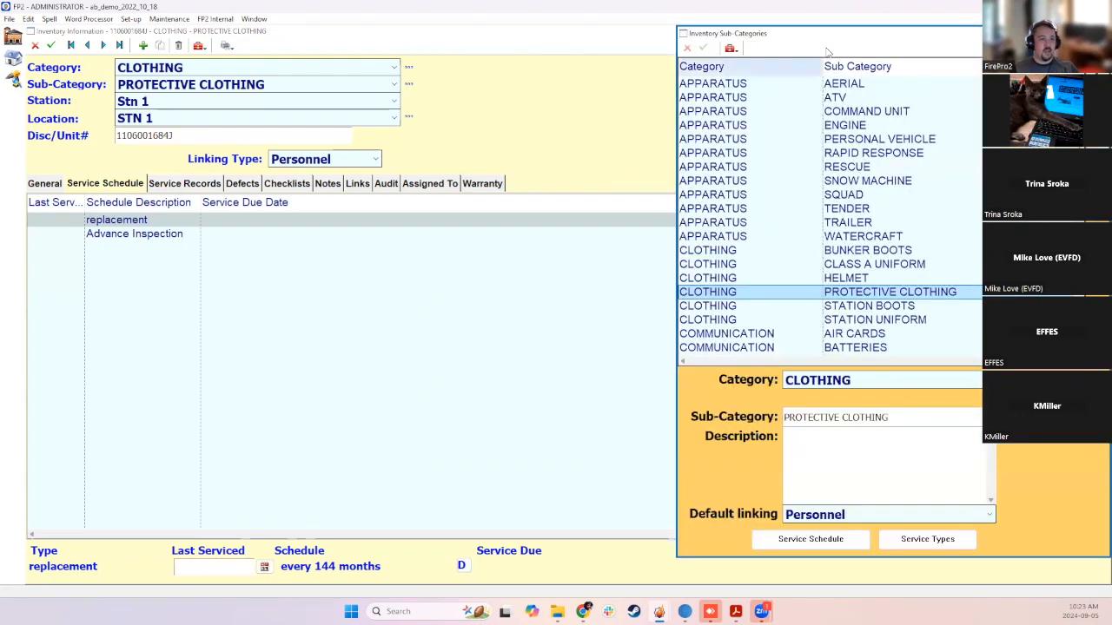
drag(881, 34, 840, 37)
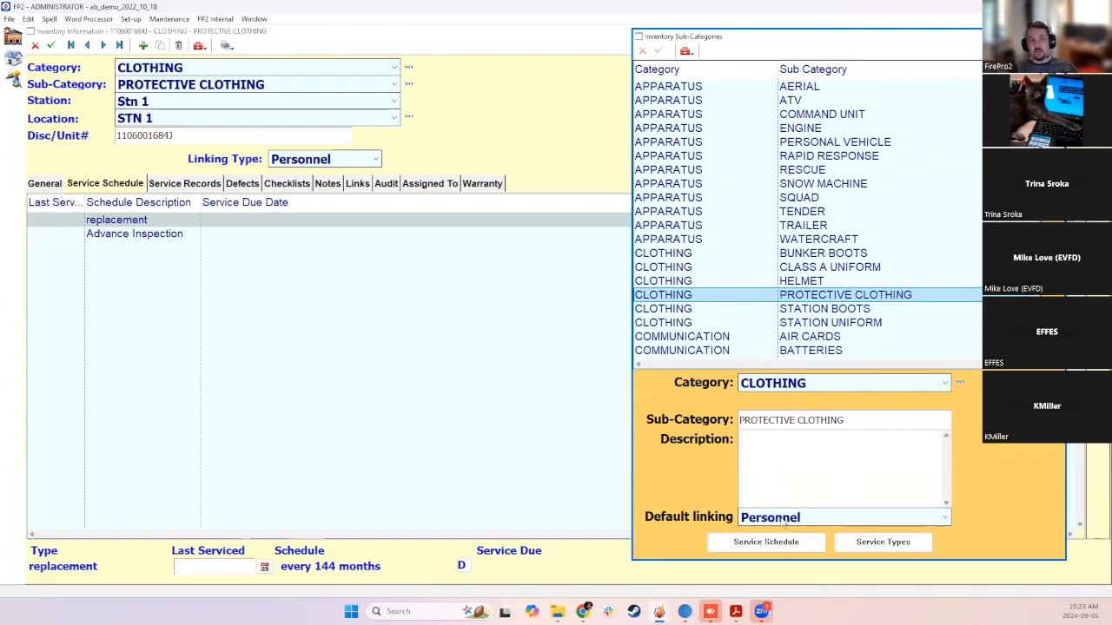
click(793, 131)
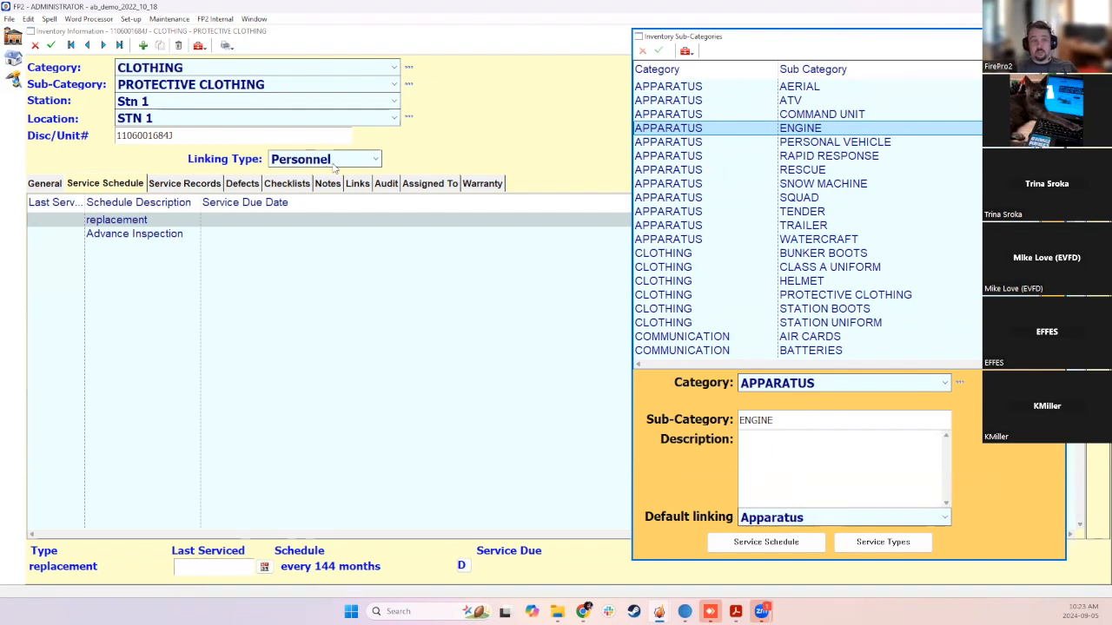
Set the default linking of the Bunker Boots sub-category to Personnel and apply the linking type to all bunker boots
click(734, 255)
click(765, 517)
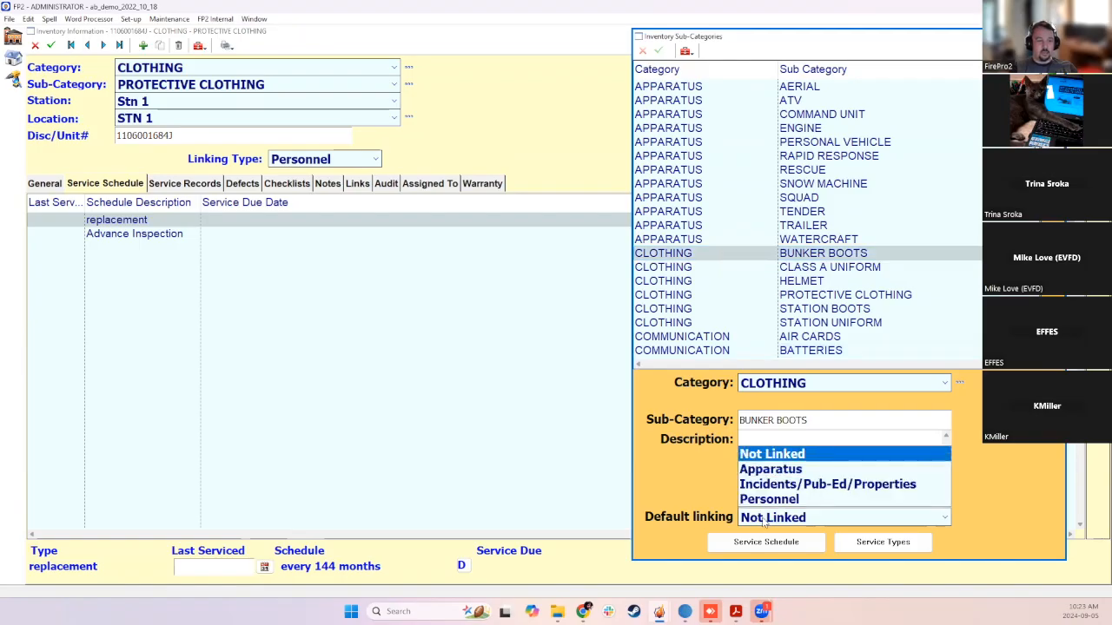
click(765, 500)
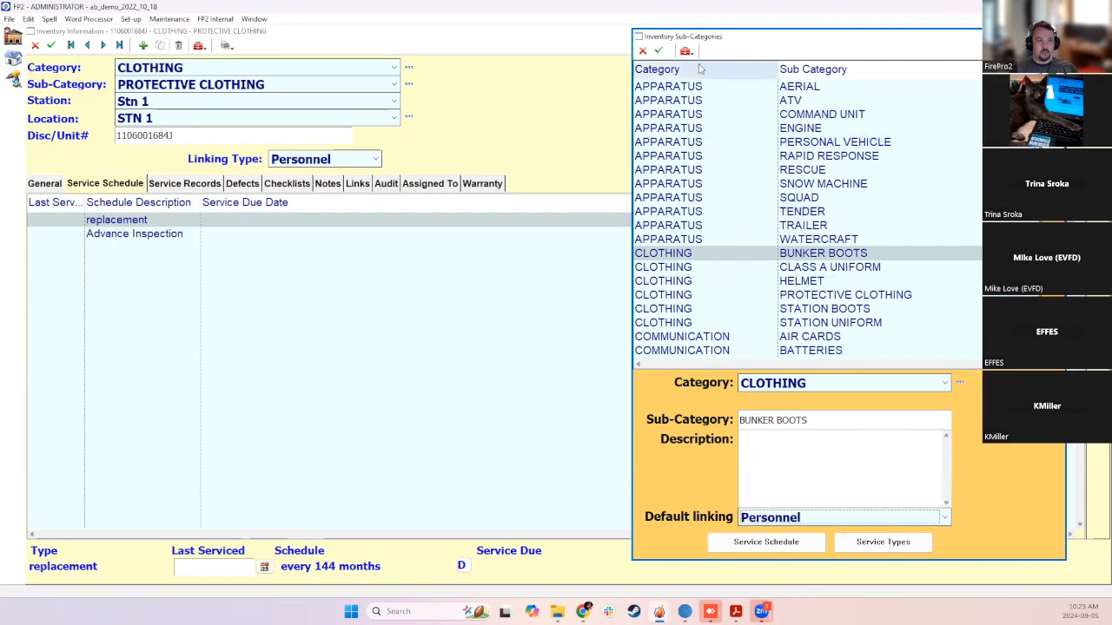
click(659, 52)
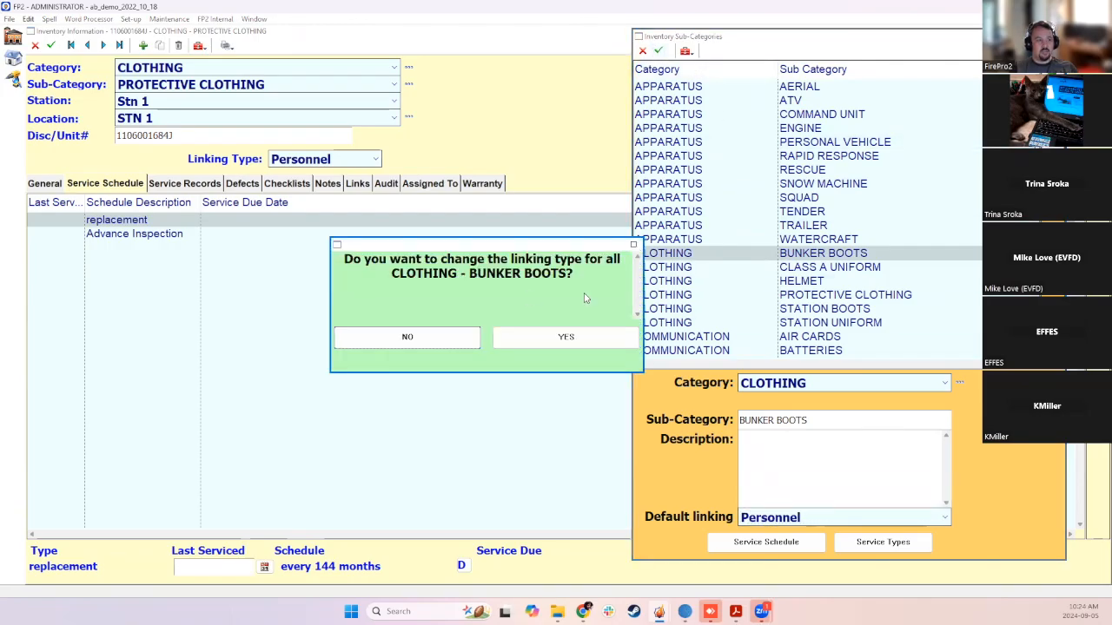
click(560, 338)
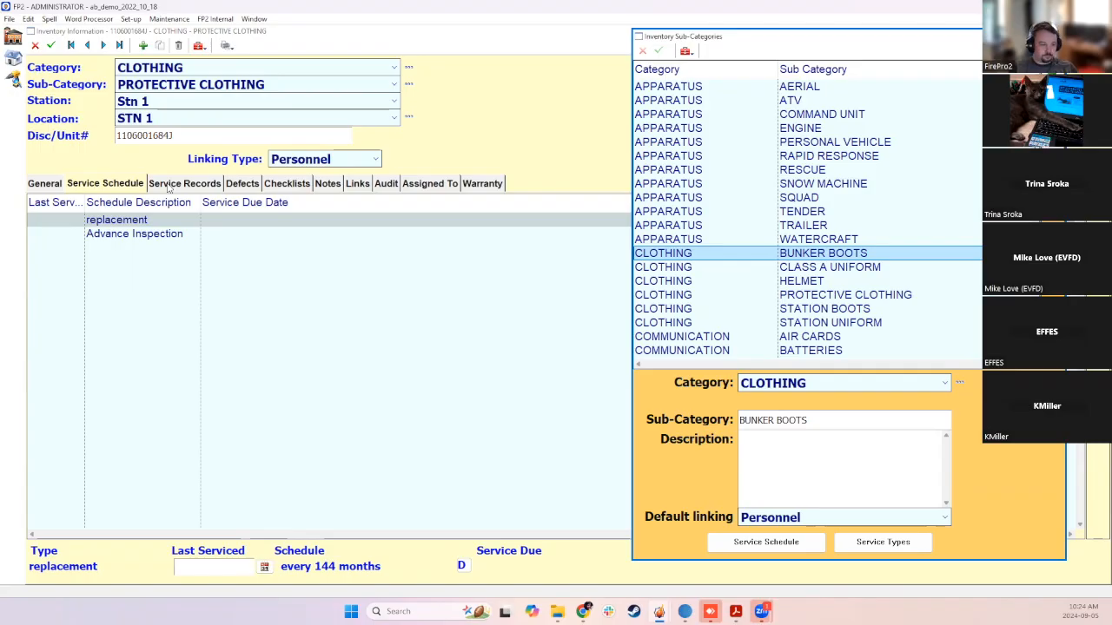
Add a scheduled service type Annual Equipment Check to Bunker Boots with a 12-month period and 1 month's advance notice, and save it
click(782, 542)
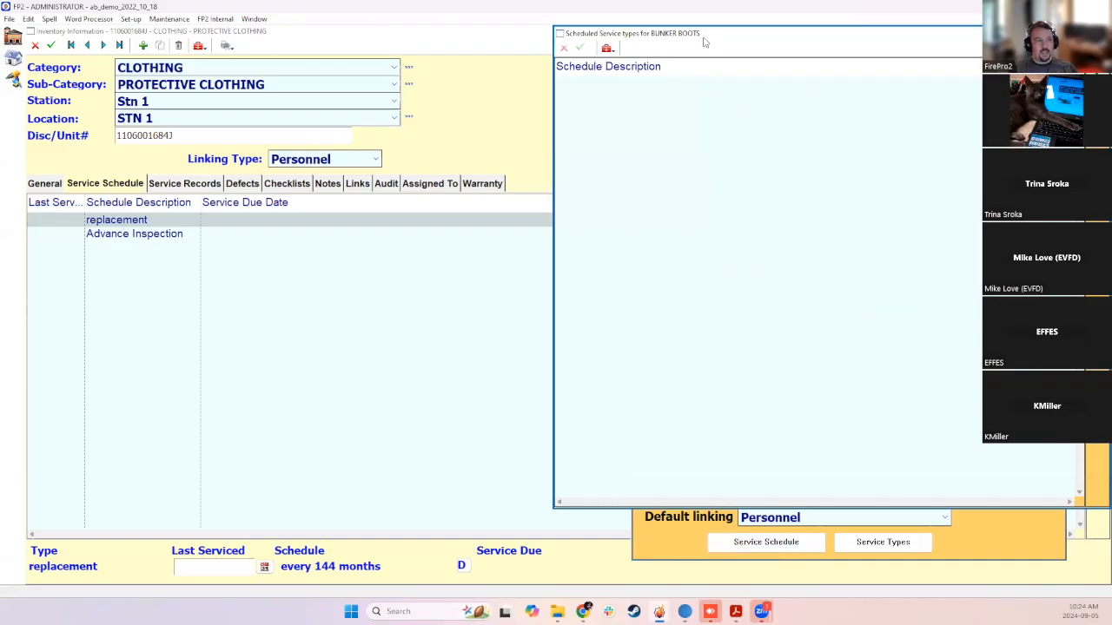
drag(701, 26, 351, 54)
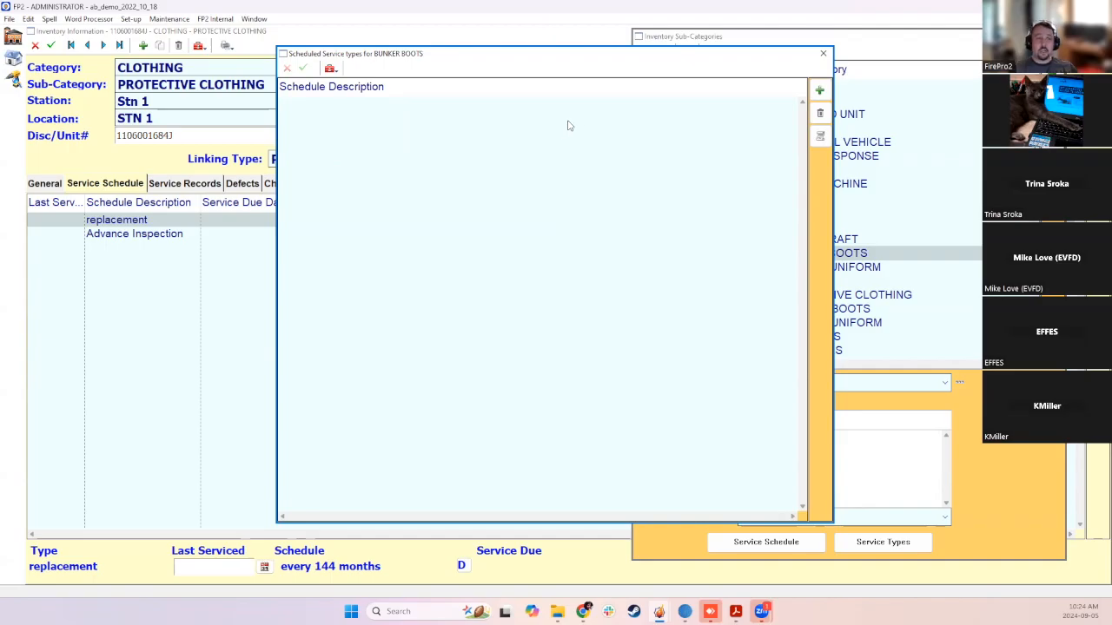
click(819, 91)
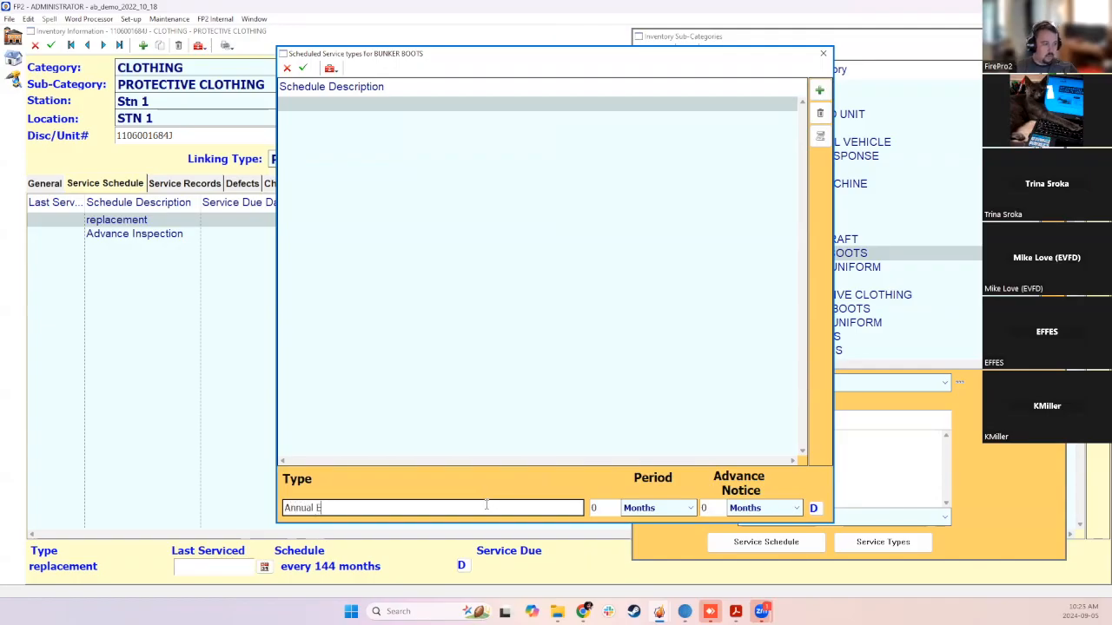
text(Annual Equipment Ch)
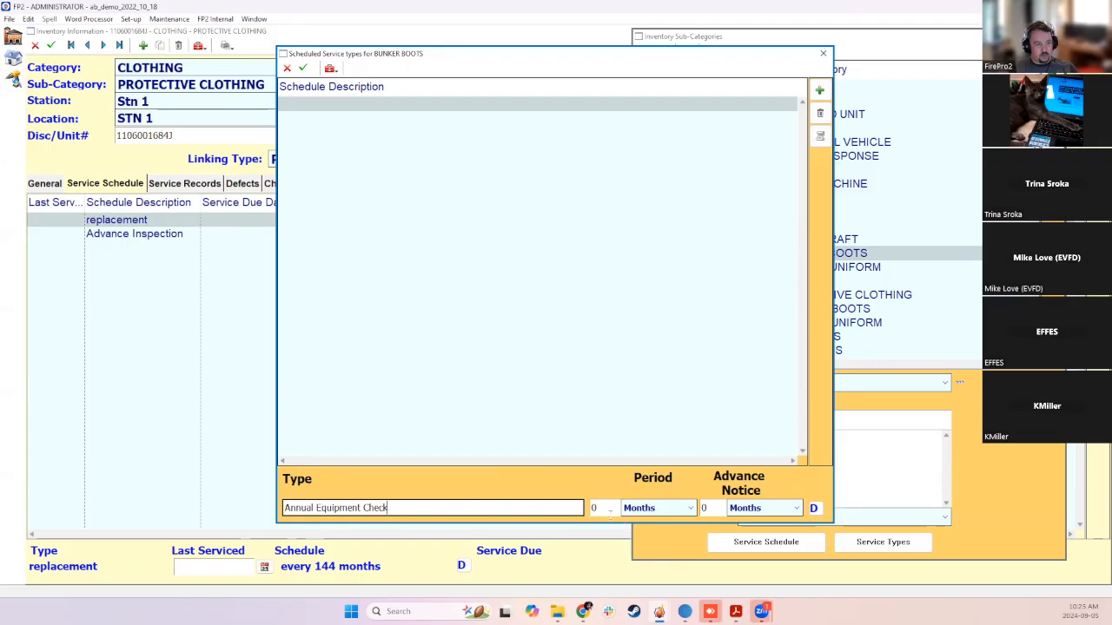
text(eck)
key(Tab)
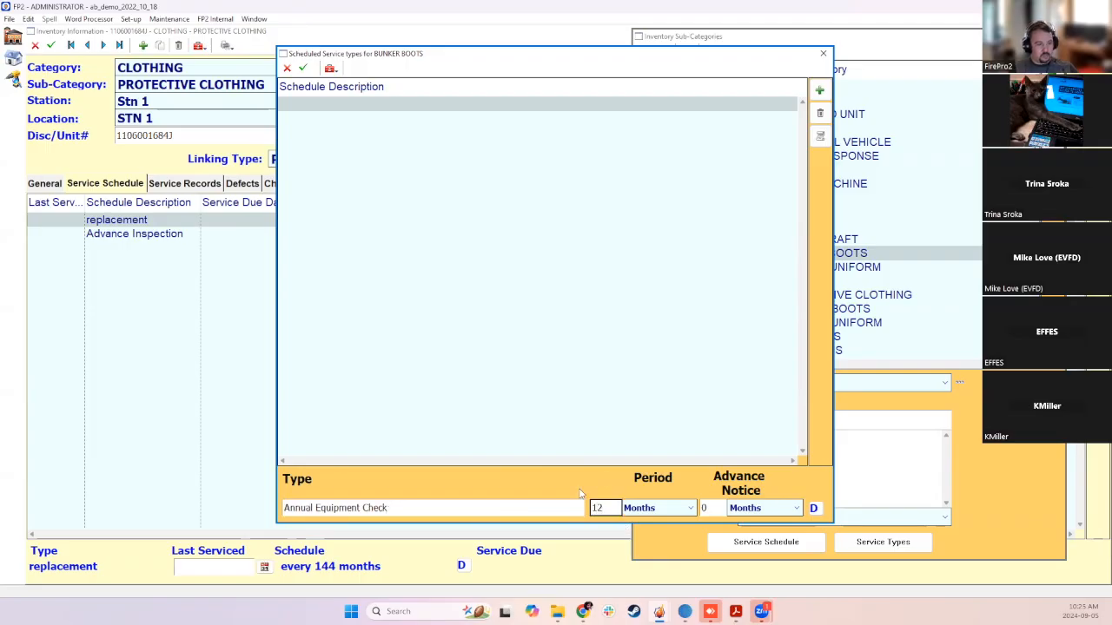
key(Tab)
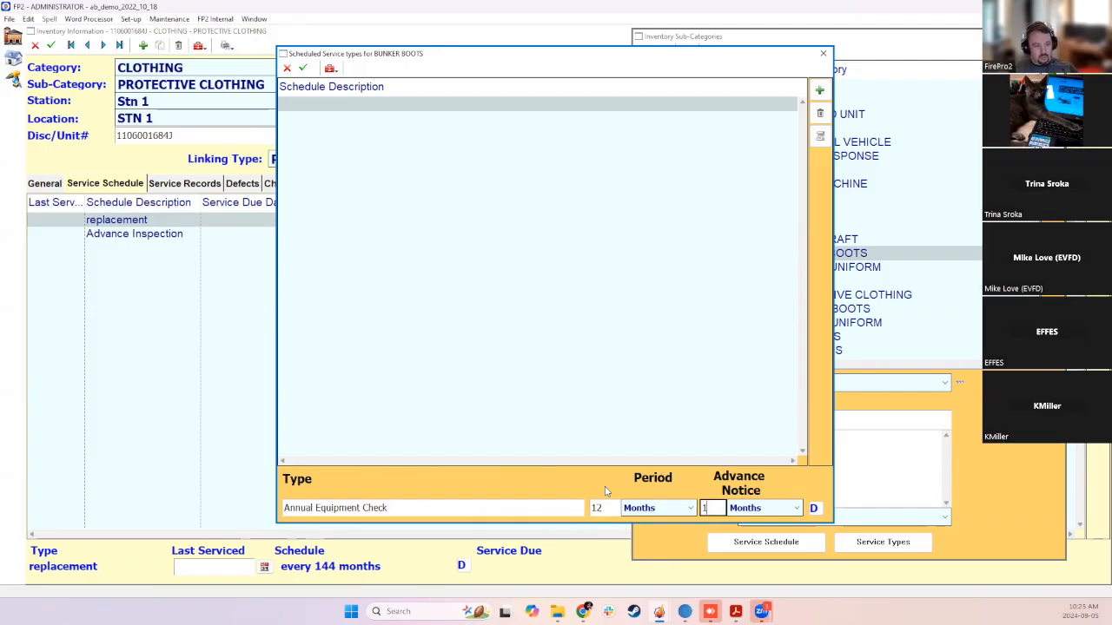
click(797, 511)
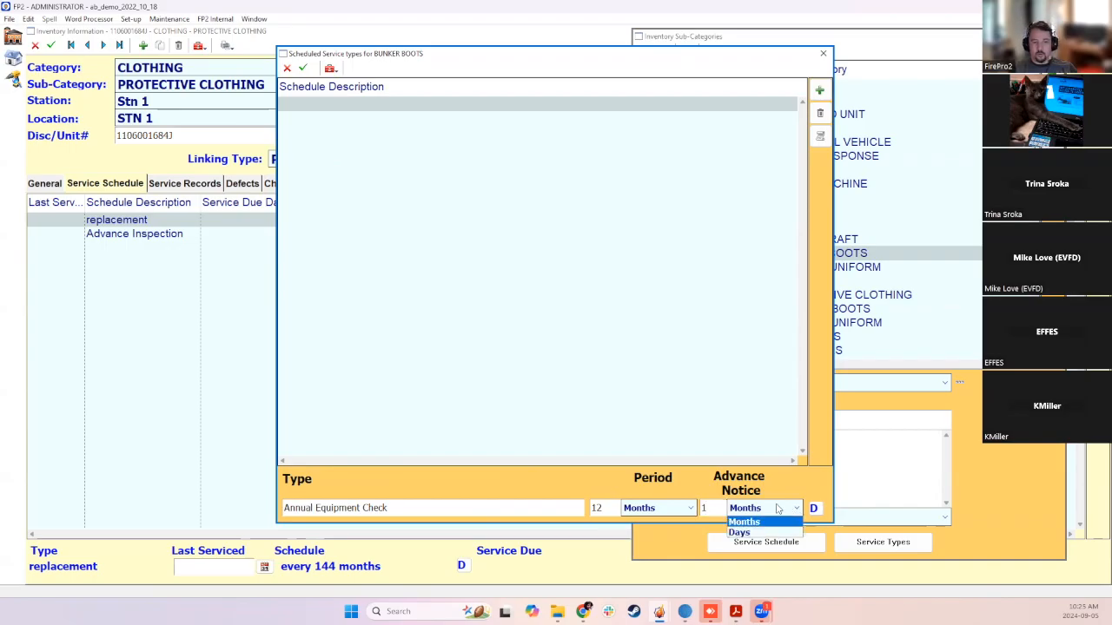
click(773, 509)
click(303, 69)
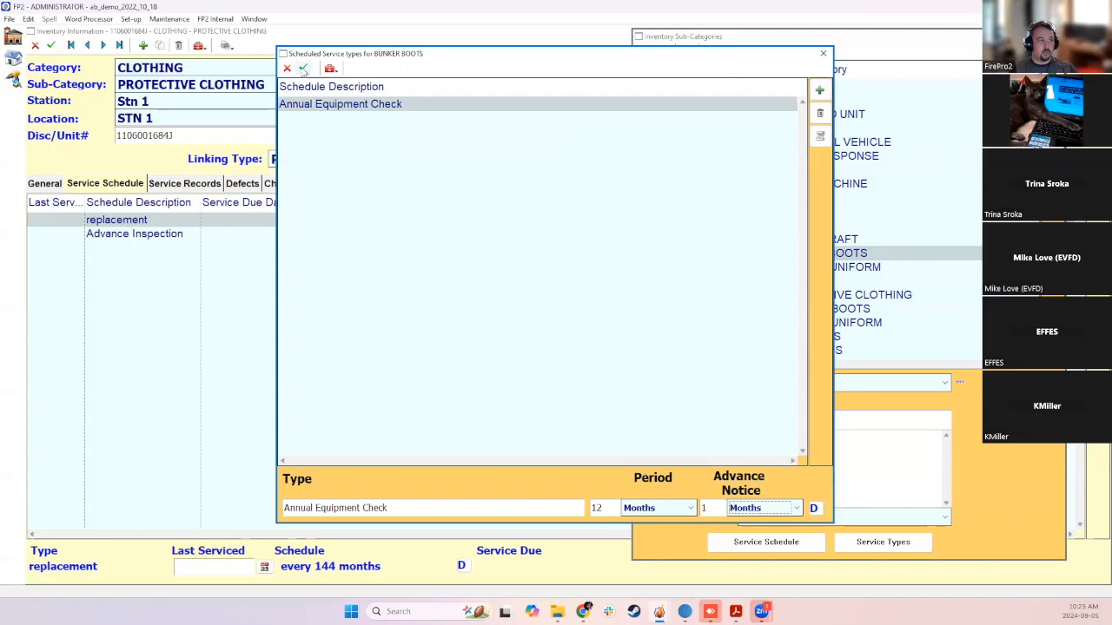
Close the bunker boots service schedule, the sub-category setup and the protective clothing record without saving the record
click(822, 53)
click(1057, 37)
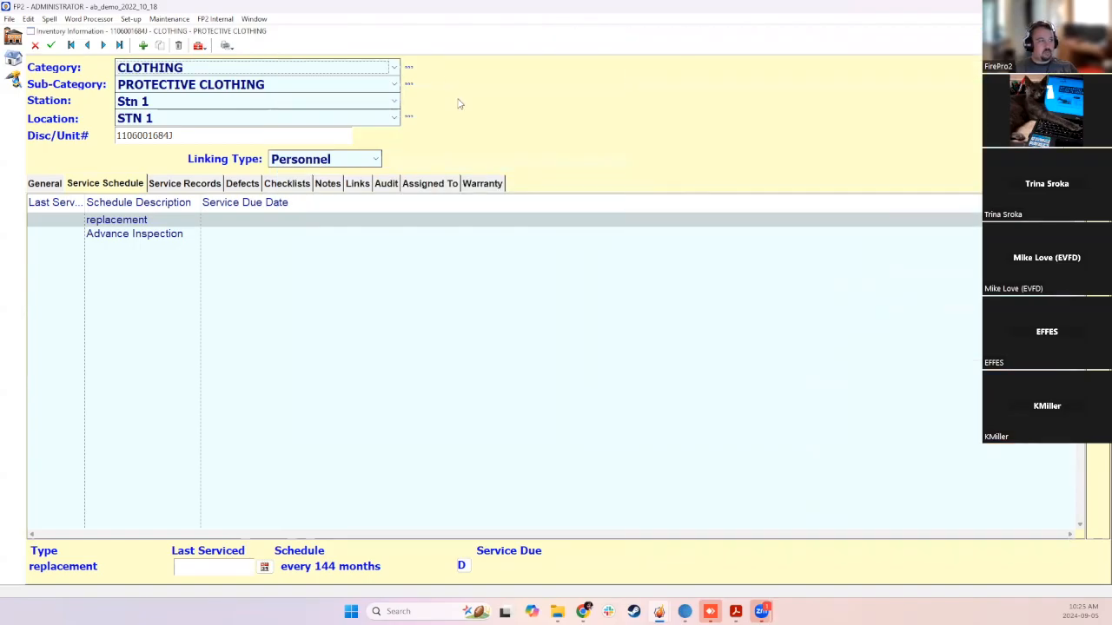
click(1056, 37)
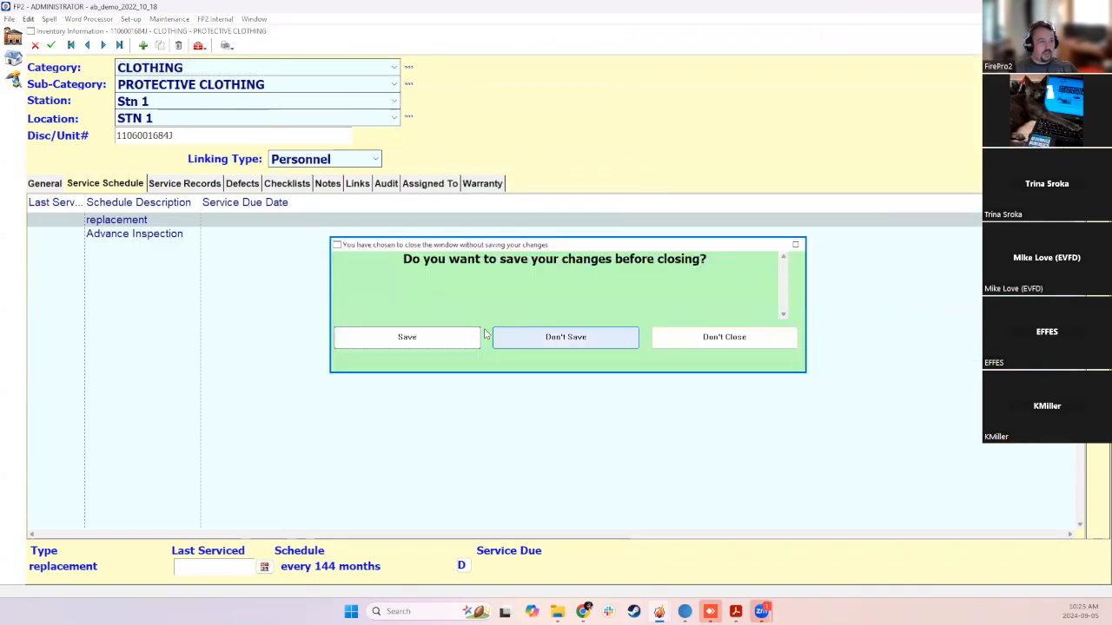
click(564, 336)
Restrict the inventory list to the single sub-category Clothing - Bunker Boots
scroll(635, 316, down, 15)
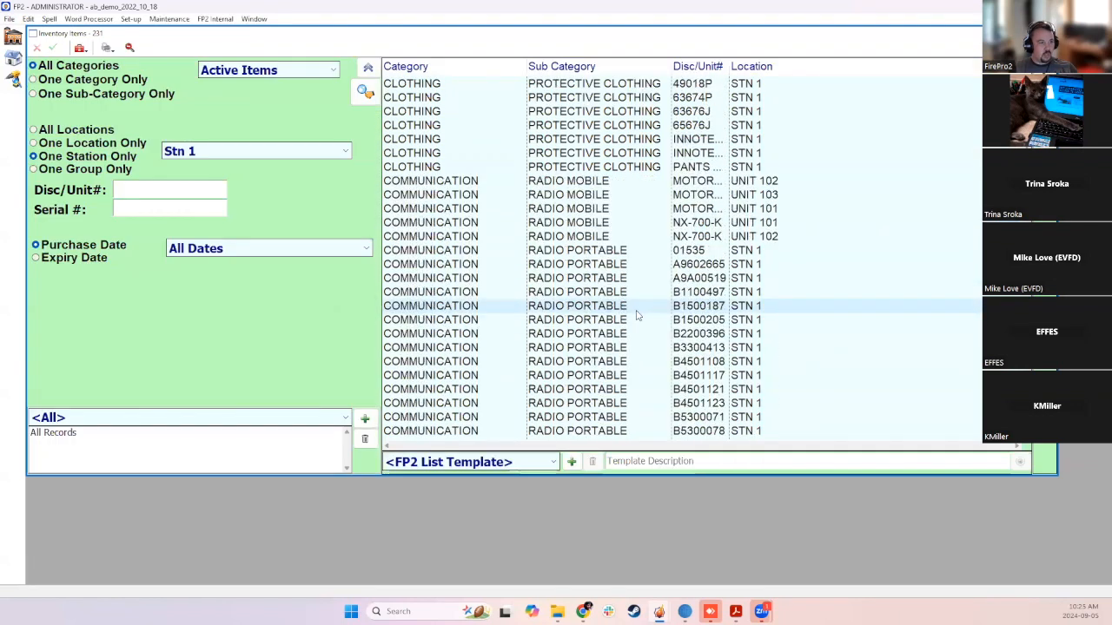
scroll(630, 326, down, 20)
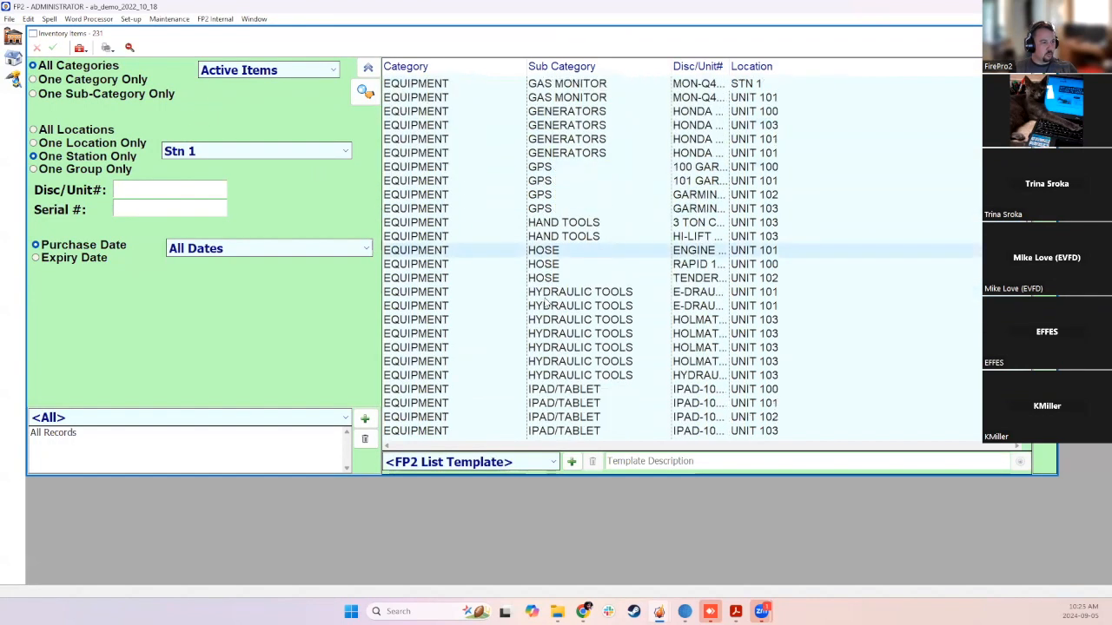
scroll(632, 330, down, 6)
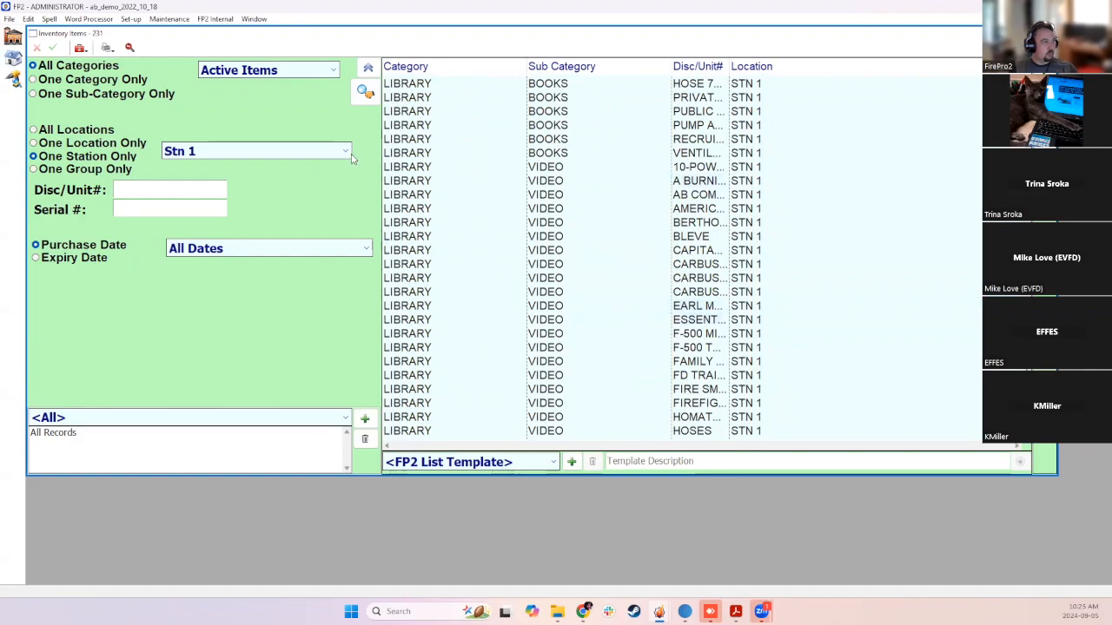
click(92, 94)
click(114, 110)
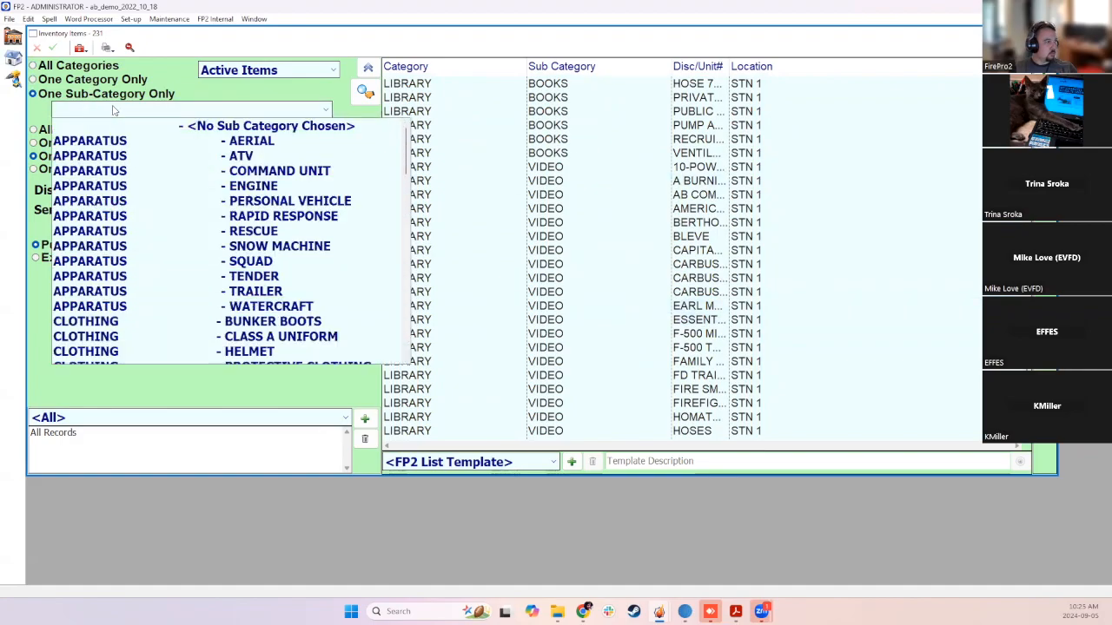
scroll(296, 357, down, 4)
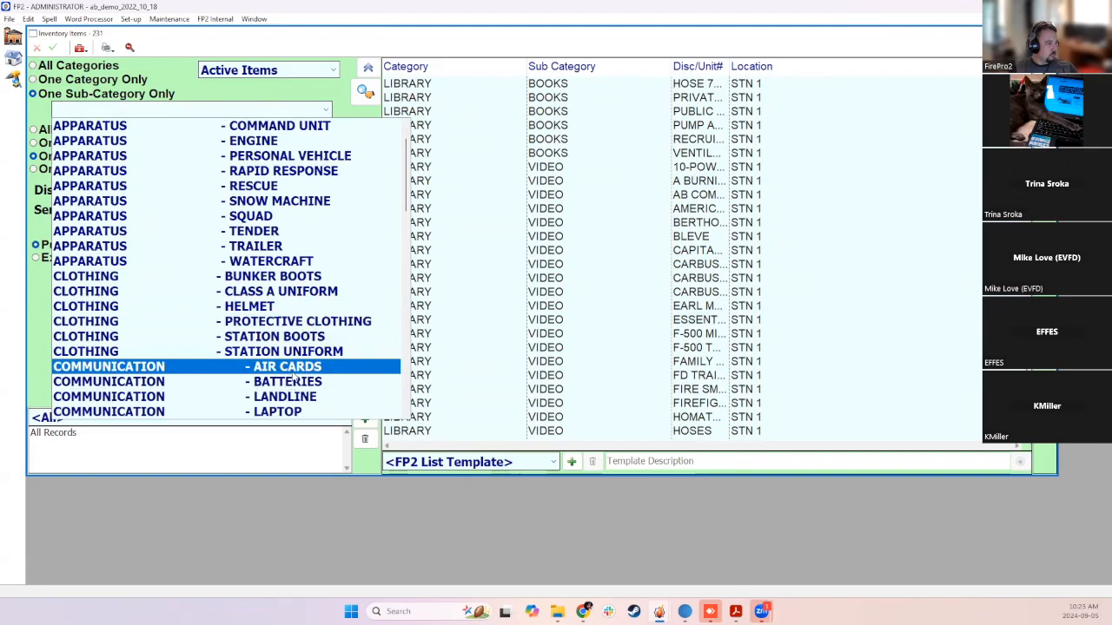
scroll(296, 357, up, 2)
click(295, 229)
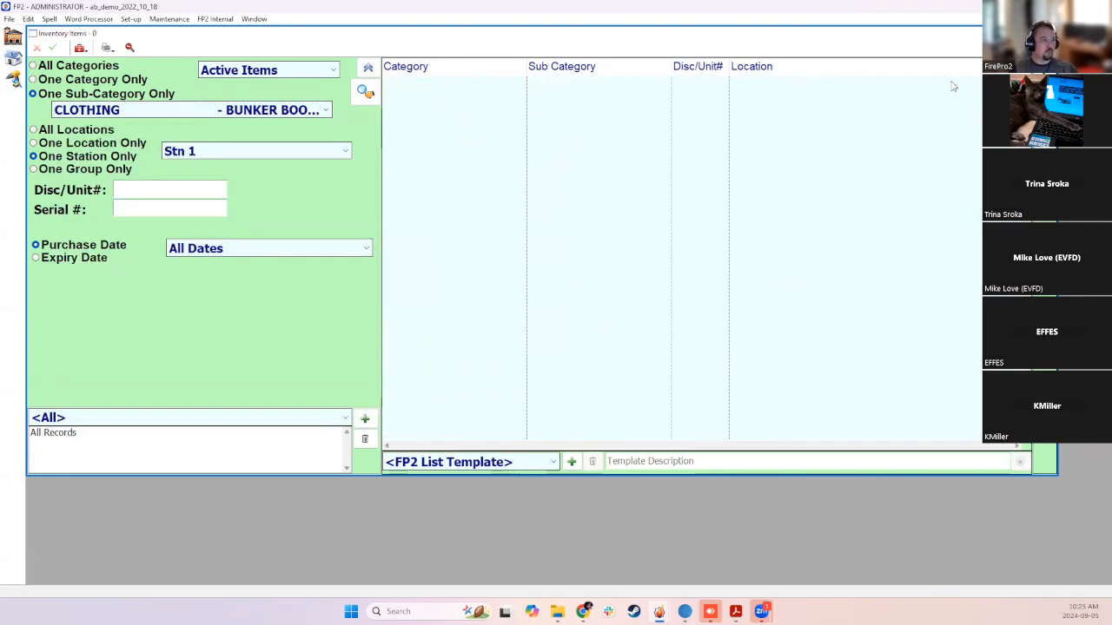
Start a new inventory item with category Clothing and sub-category Bunker Boots
click(1044, 71)
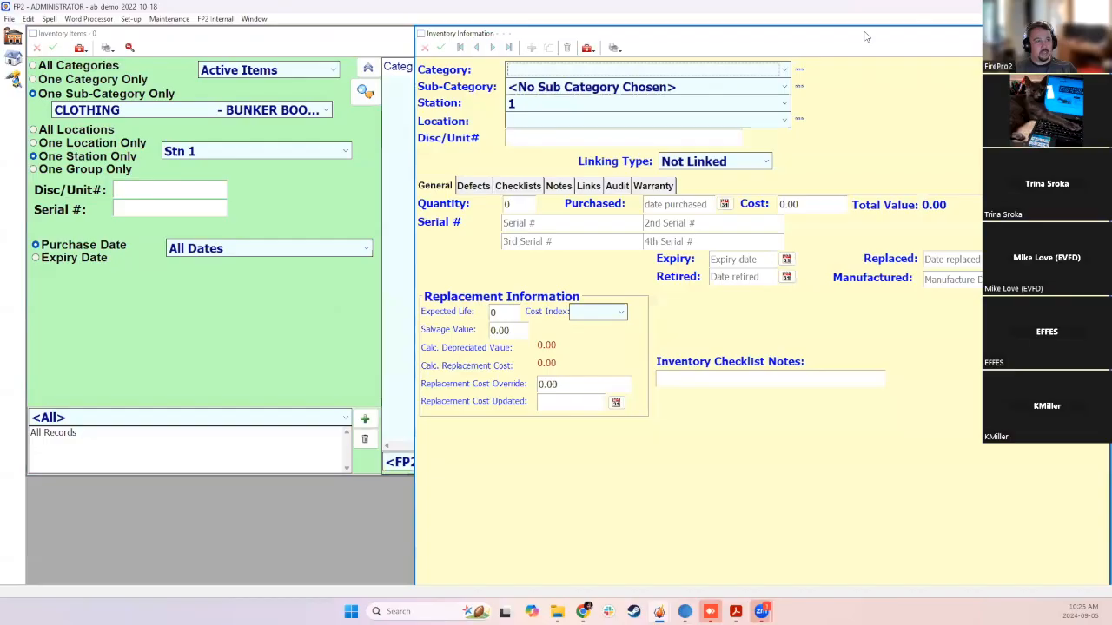
click(556, 70)
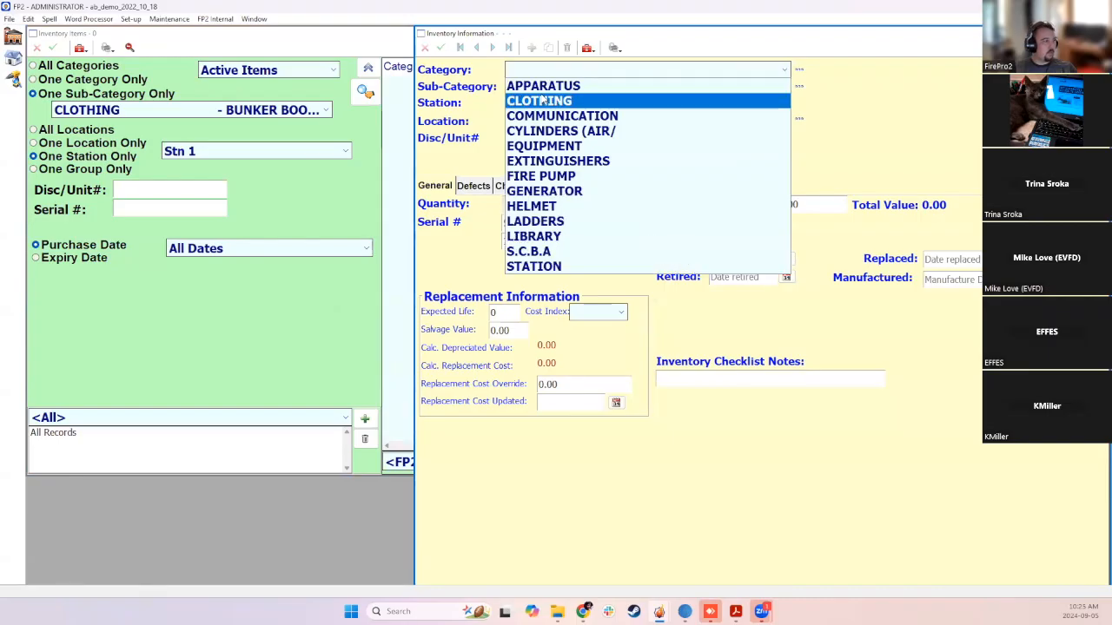
click(541, 101)
click(547, 87)
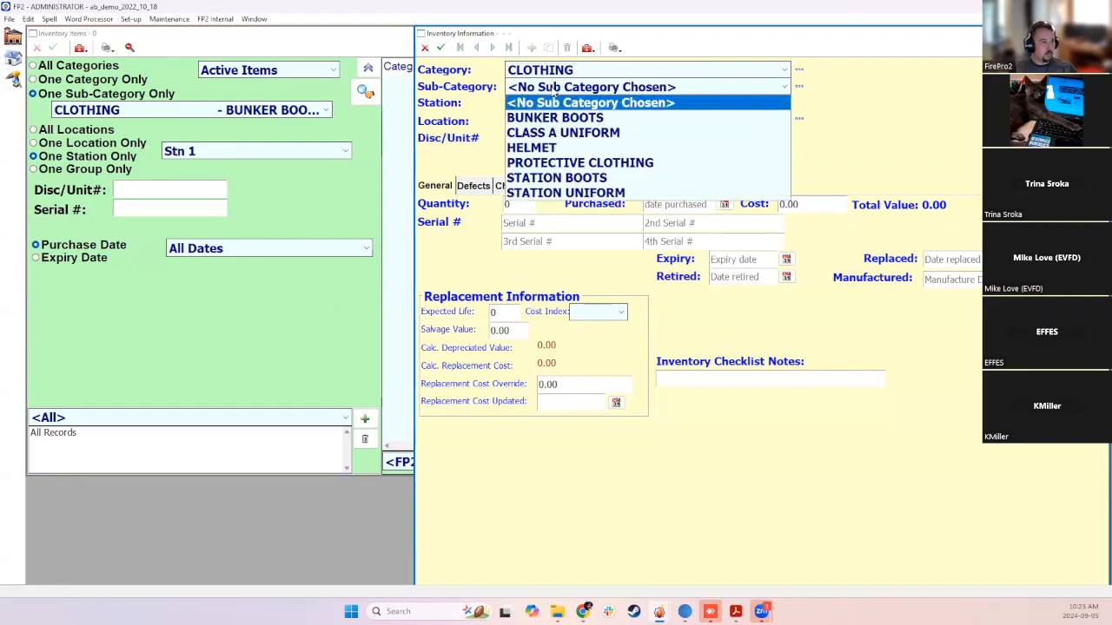
click(556, 116)
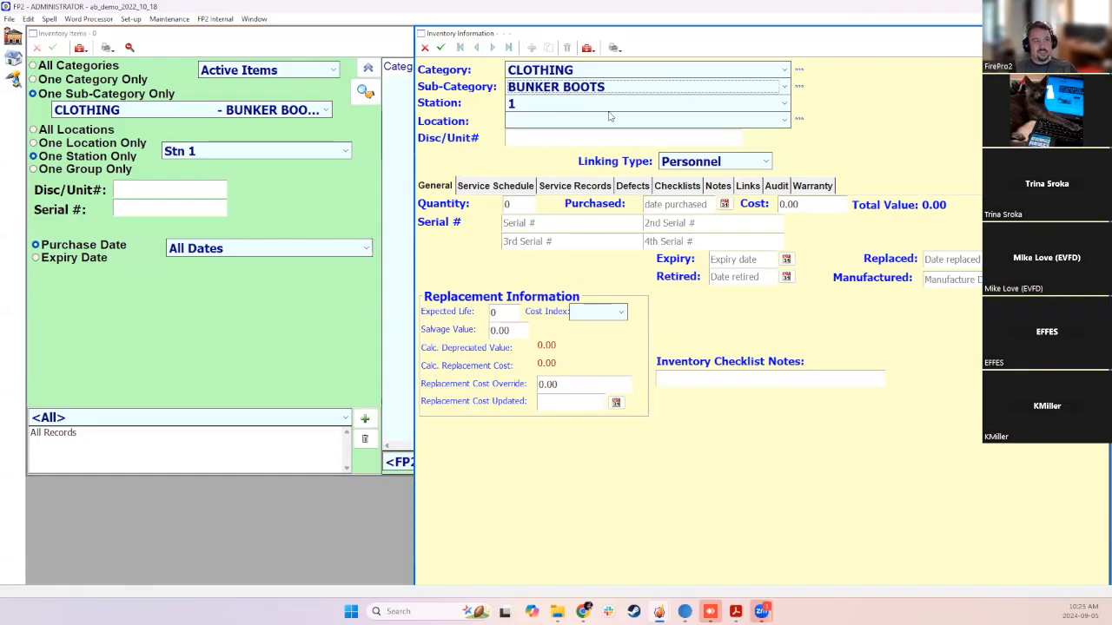
In the new item's service schedule, set the last serviced date of the Annual Equipment Check to Sep 5 2023
click(485, 187)
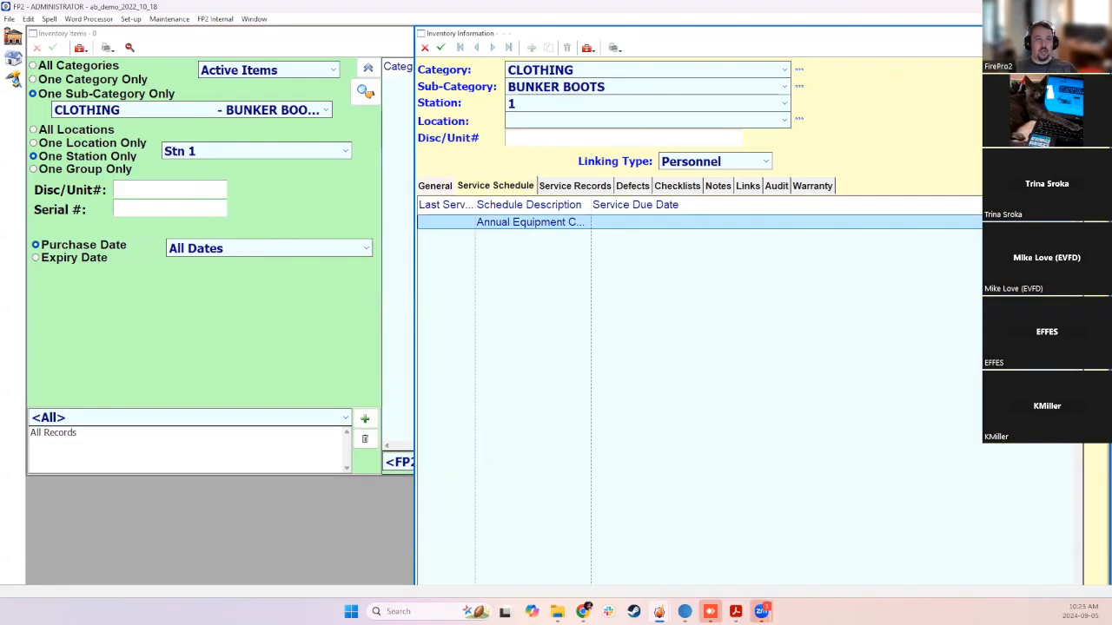
click(1077, 33)
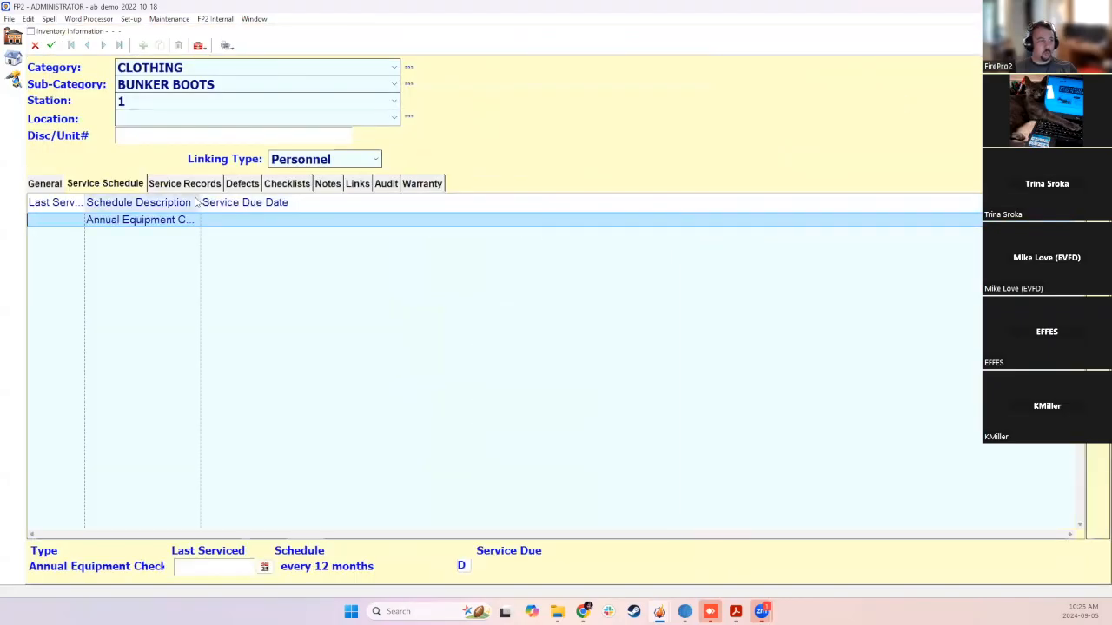
drag(198, 201, 236, 201)
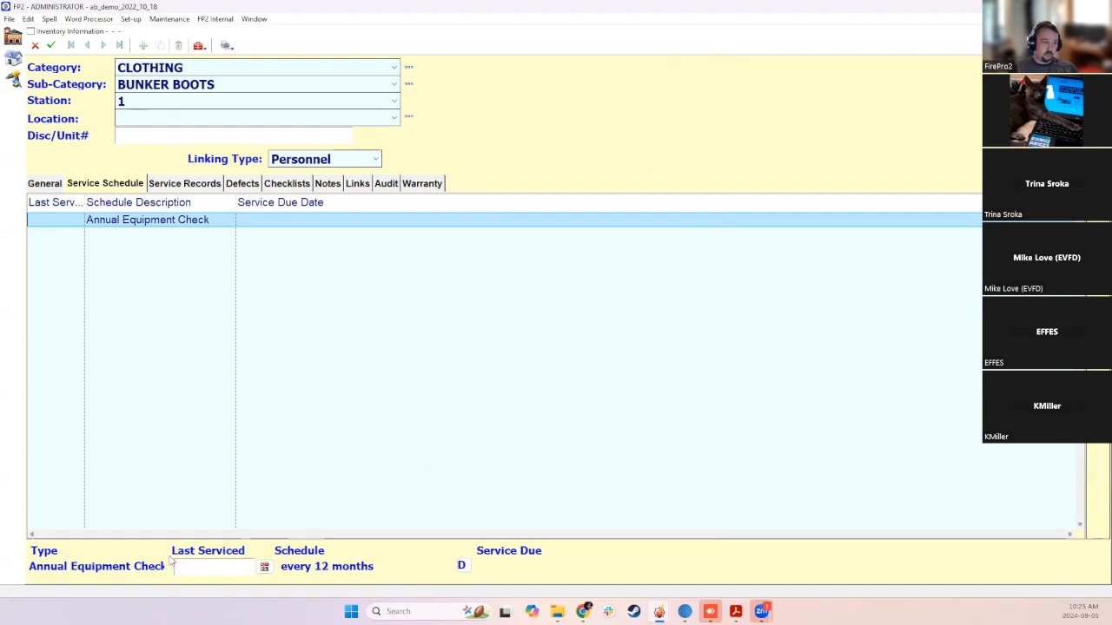
click(241, 565)
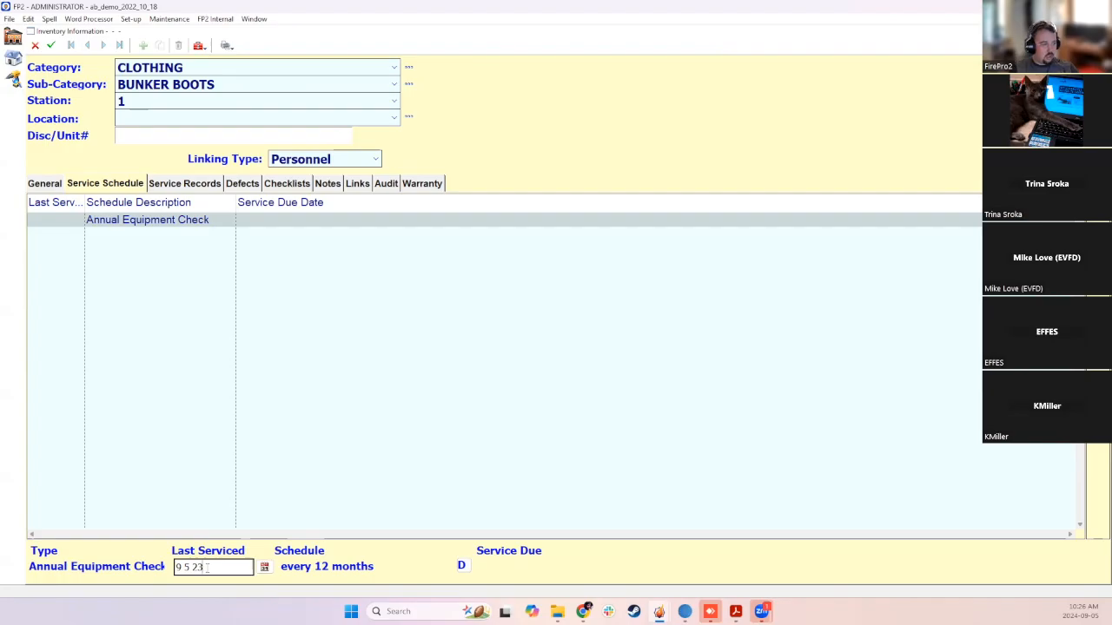
click(205, 409)
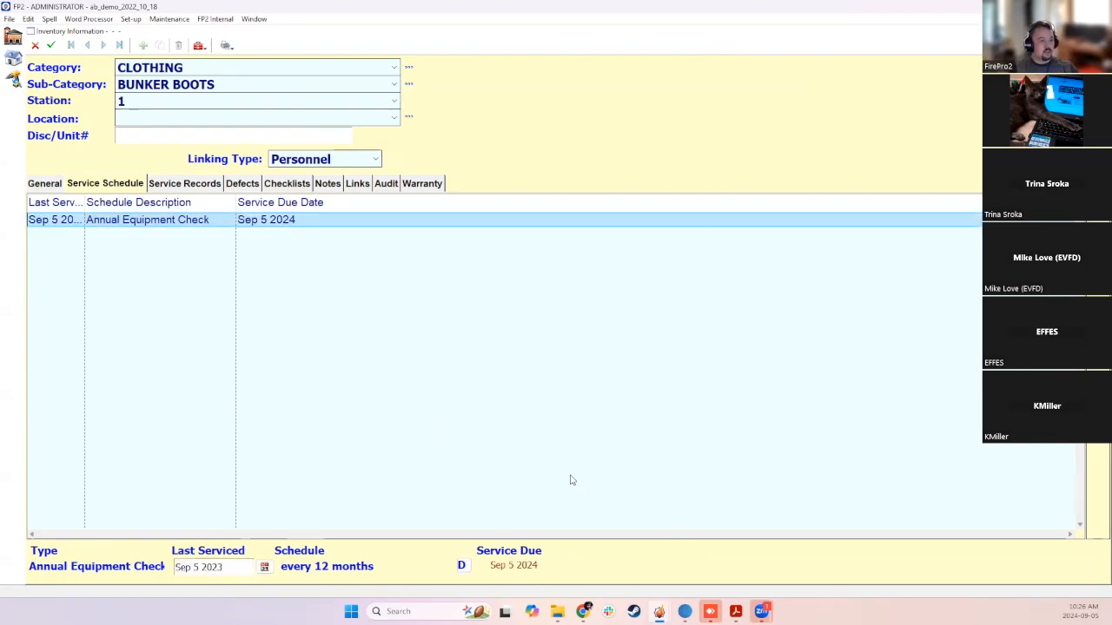
Set the new item's location to AFC OFFICE and its disc/unit number to TEST GEAR - BOOTS, and save the record
click(50, 45)
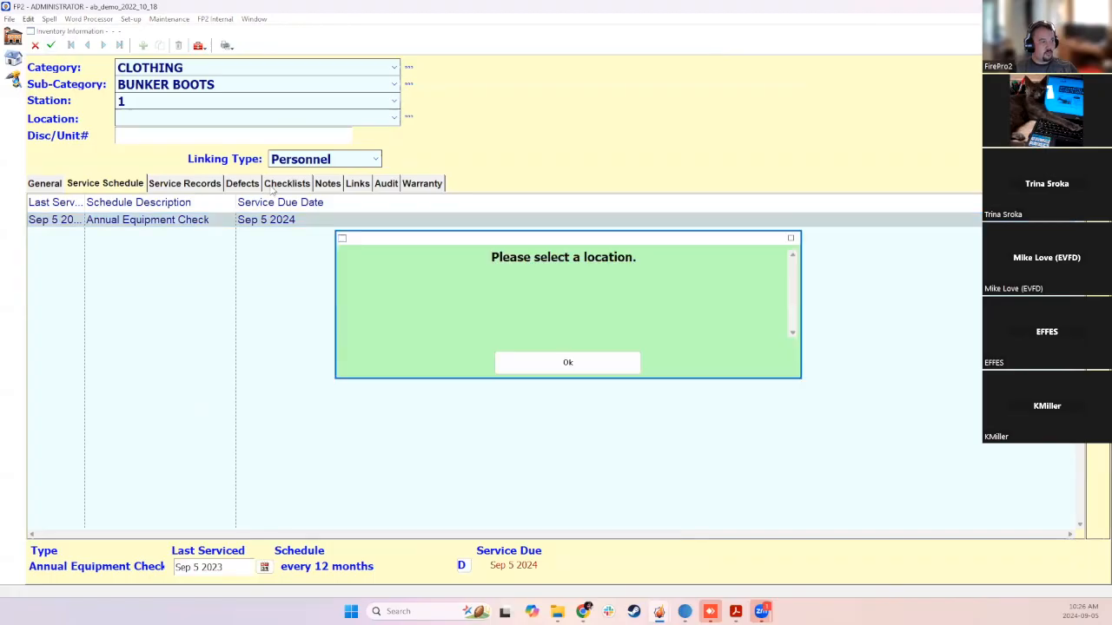
click(503, 360)
click(149, 119)
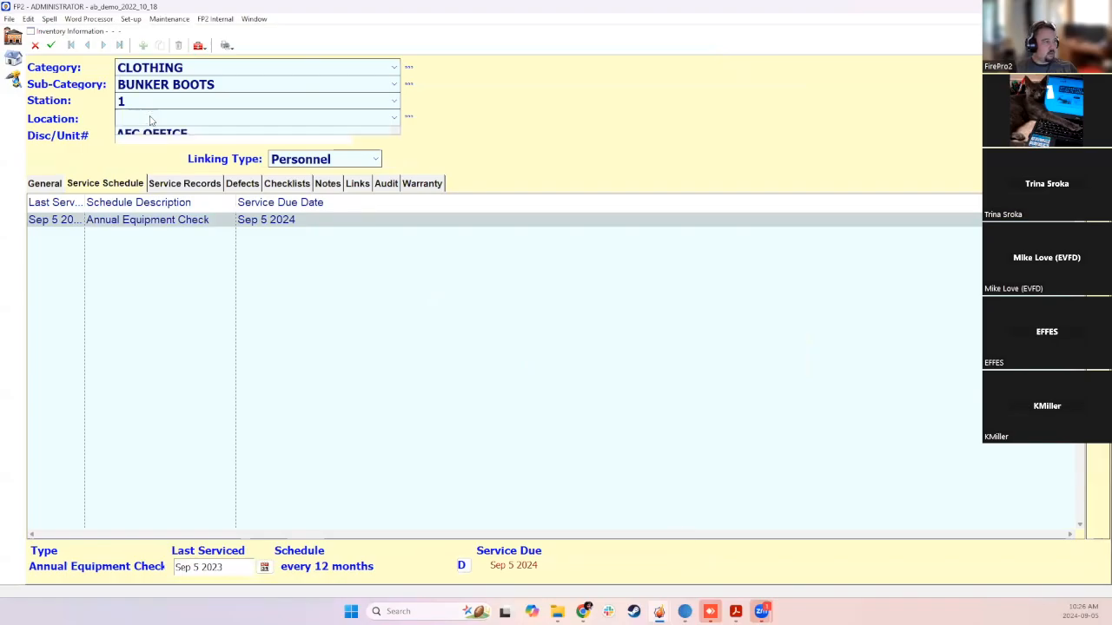
click(153, 132)
text(TEST GEAR)
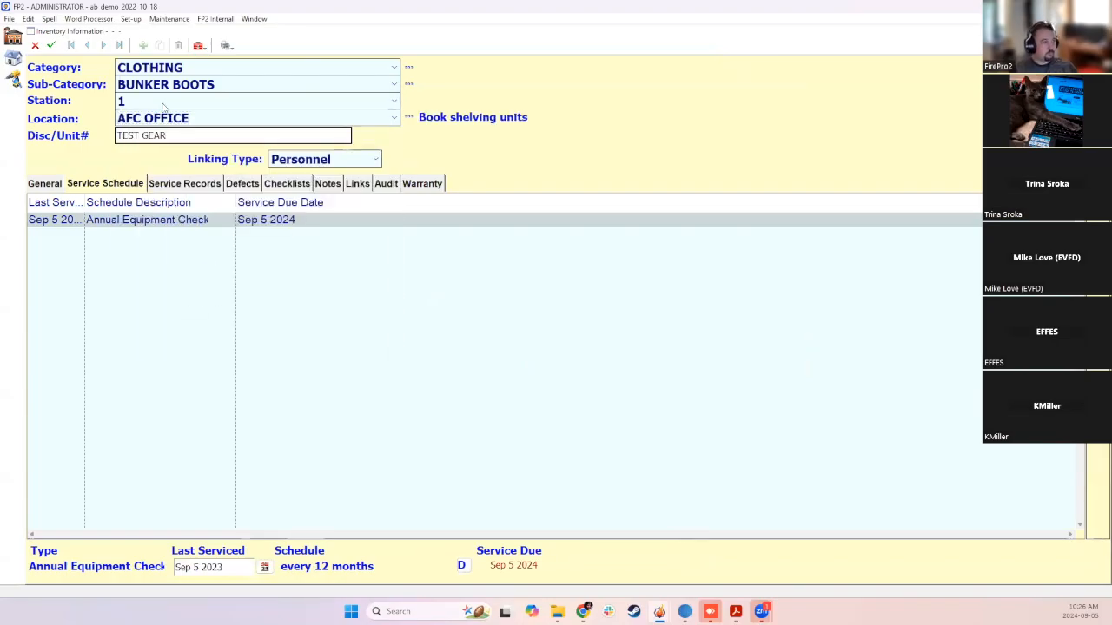
text( - BOOTS)
click(51, 45)
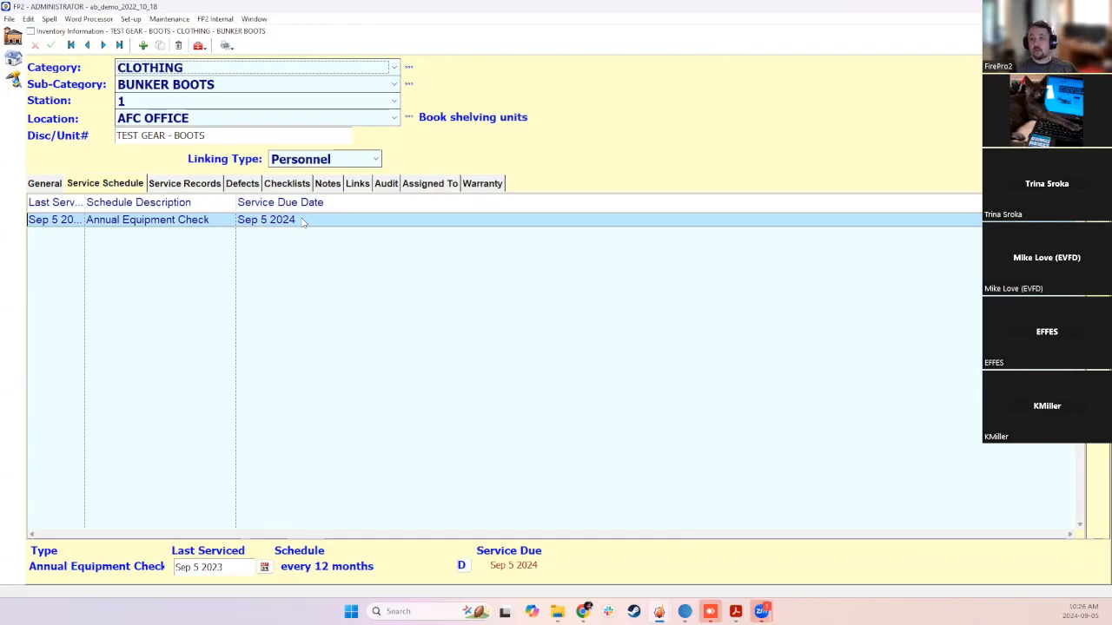
Leave the inventory, open the reminders list sorted by notice date with the newest first, and examine the inventory reminders
key(Escape)
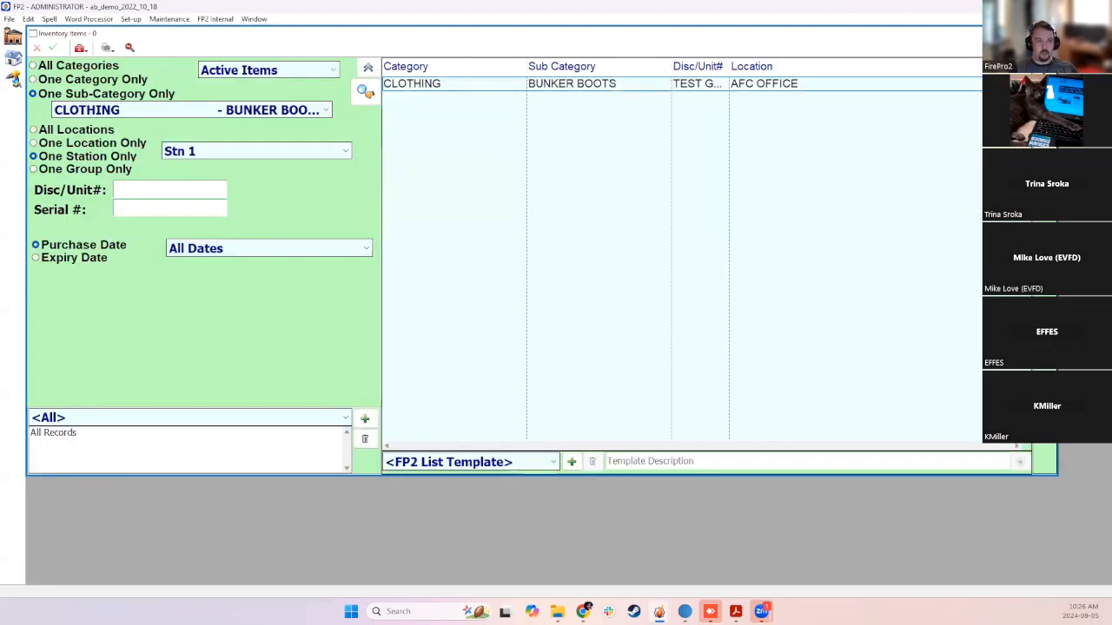
click(1010, 33)
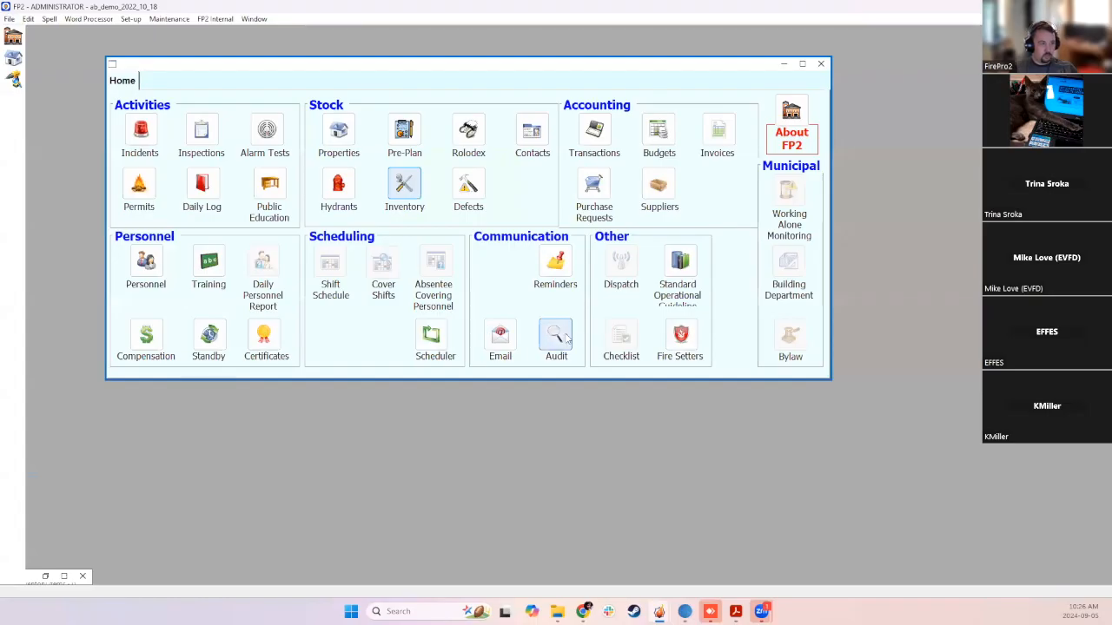
click(556, 262)
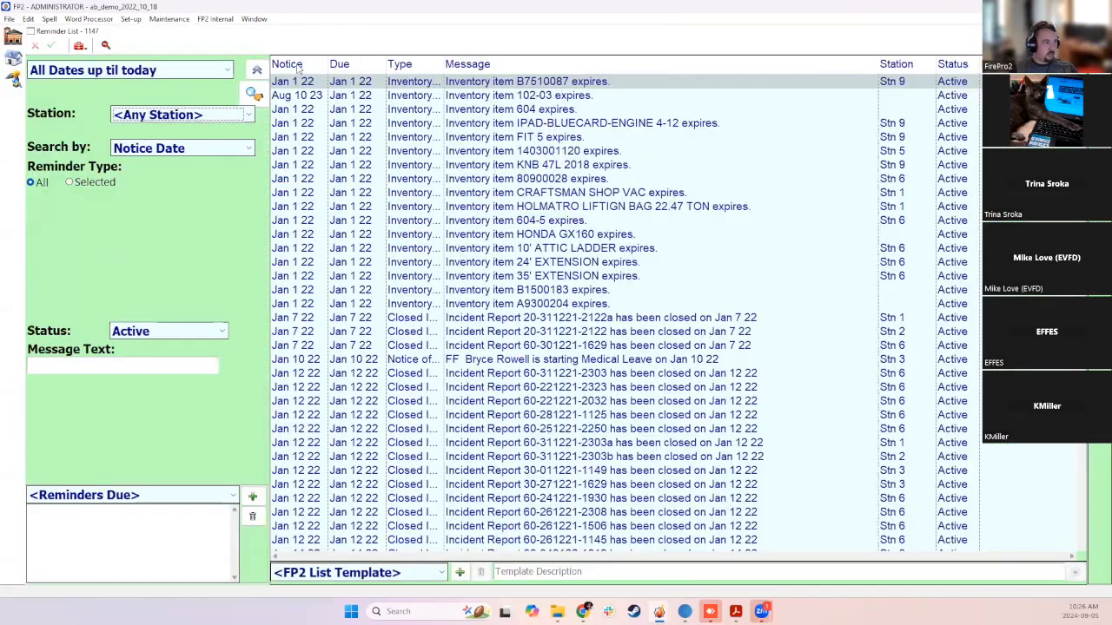
click(299, 66)
click(299, 65)
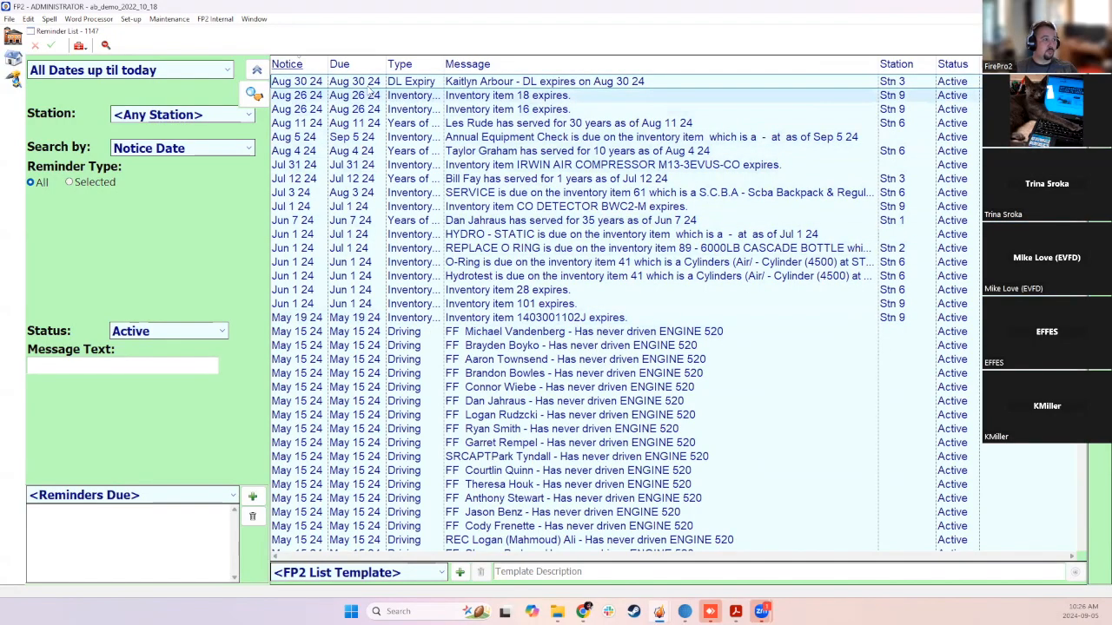
drag(327, 64, 348, 64)
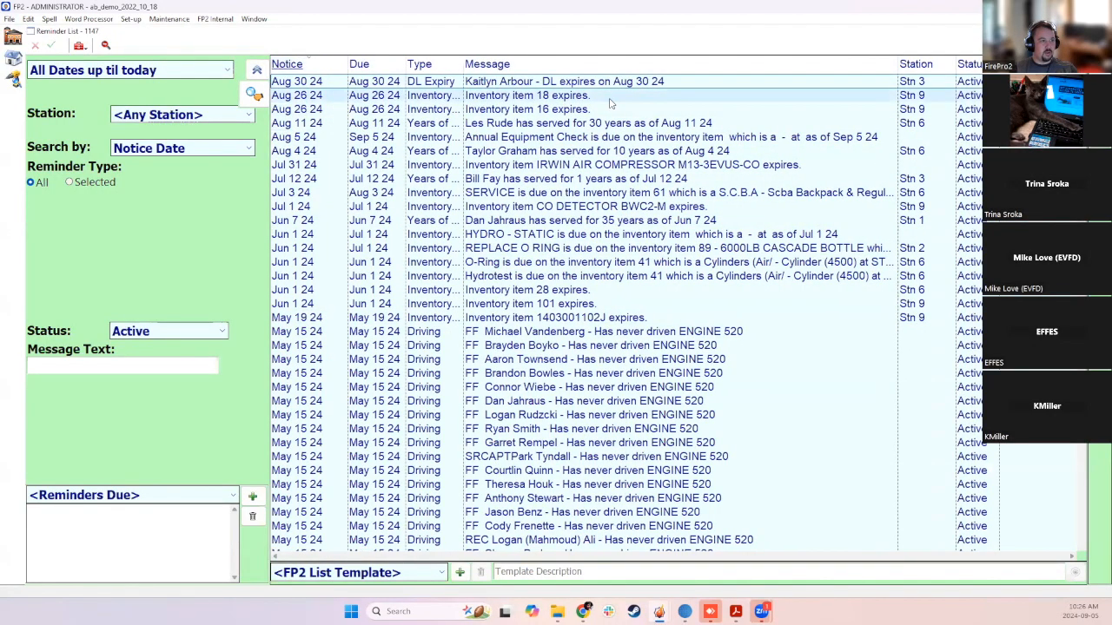
click(582, 95)
click(521, 110)
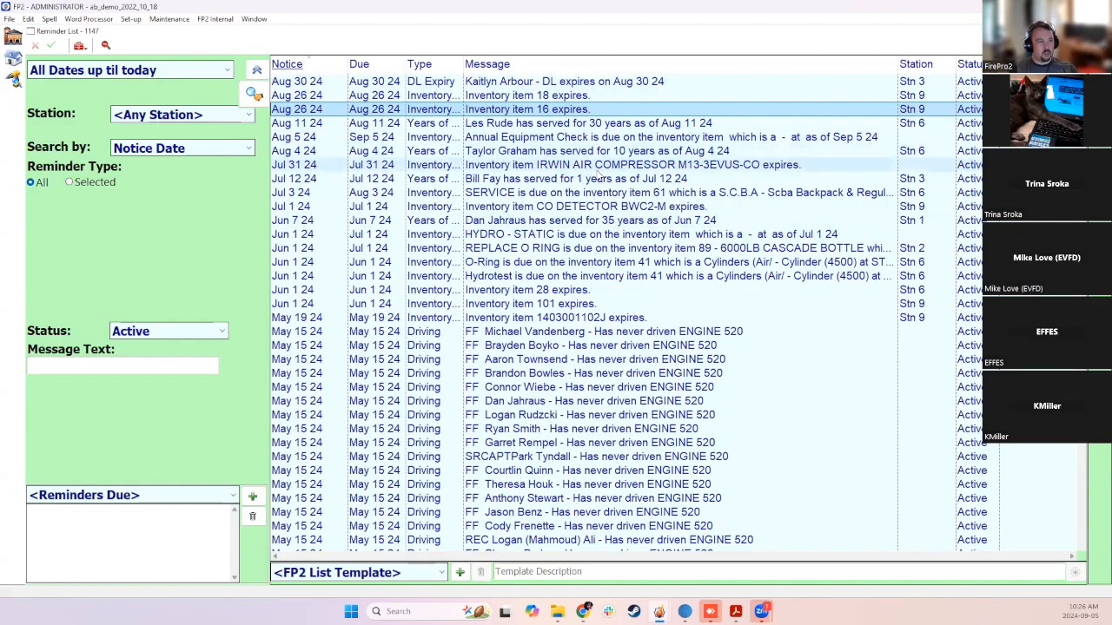
Open the S.C.B.A item 61 from its SERVICE reminder, widen the service schedule columns and examine the last serviced and due dates
click(553, 198)
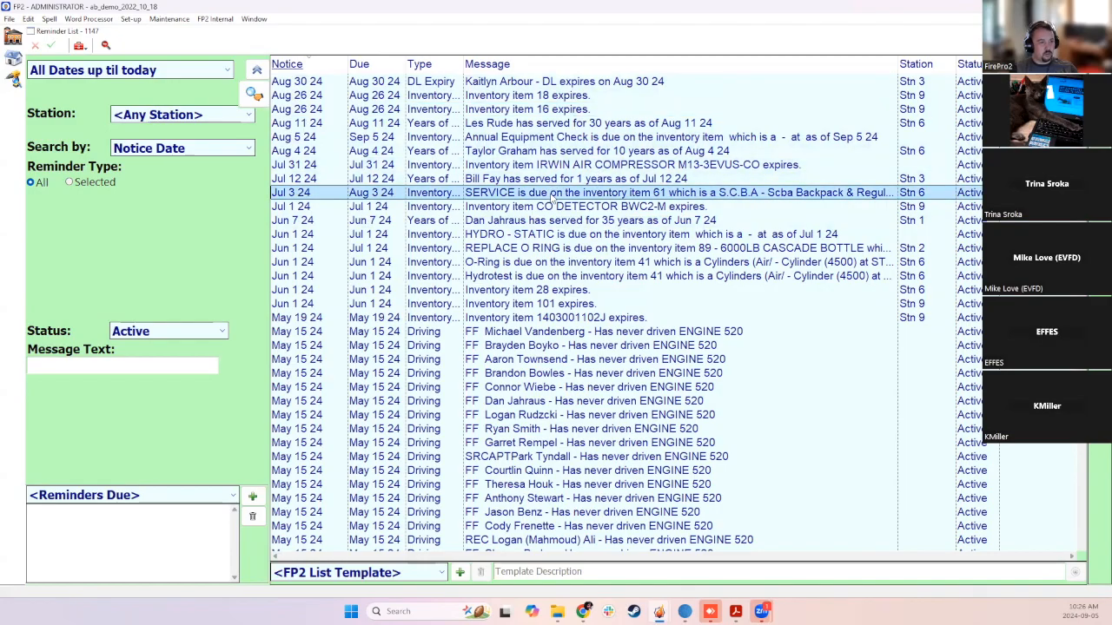
double_click(597, 198)
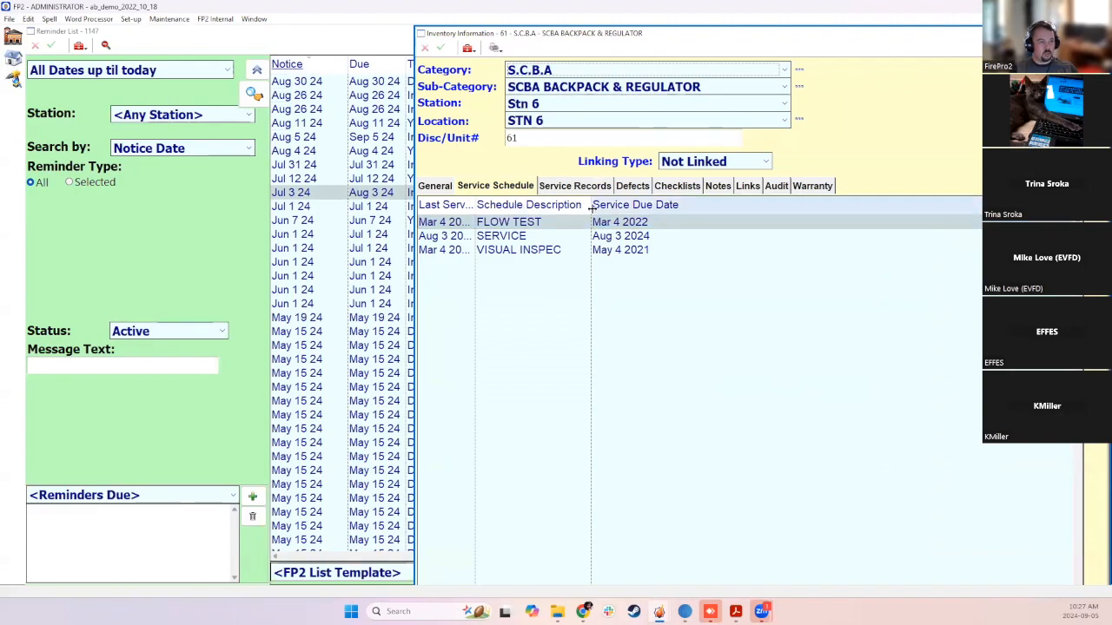
drag(591, 205, 655, 205)
click(674, 236)
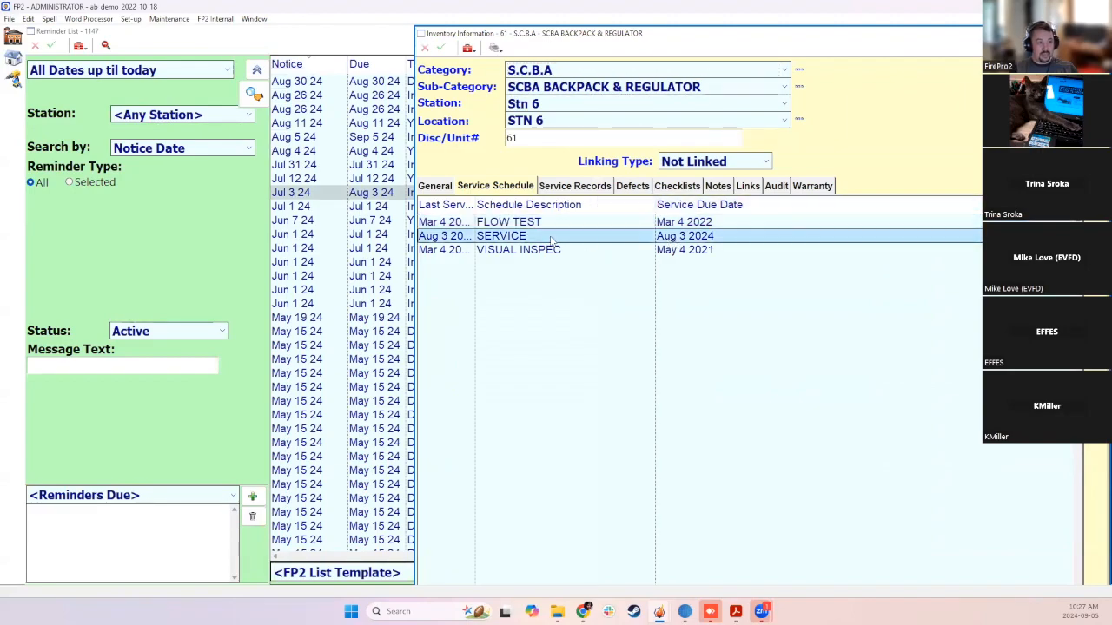
drag(475, 205, 519, 205)
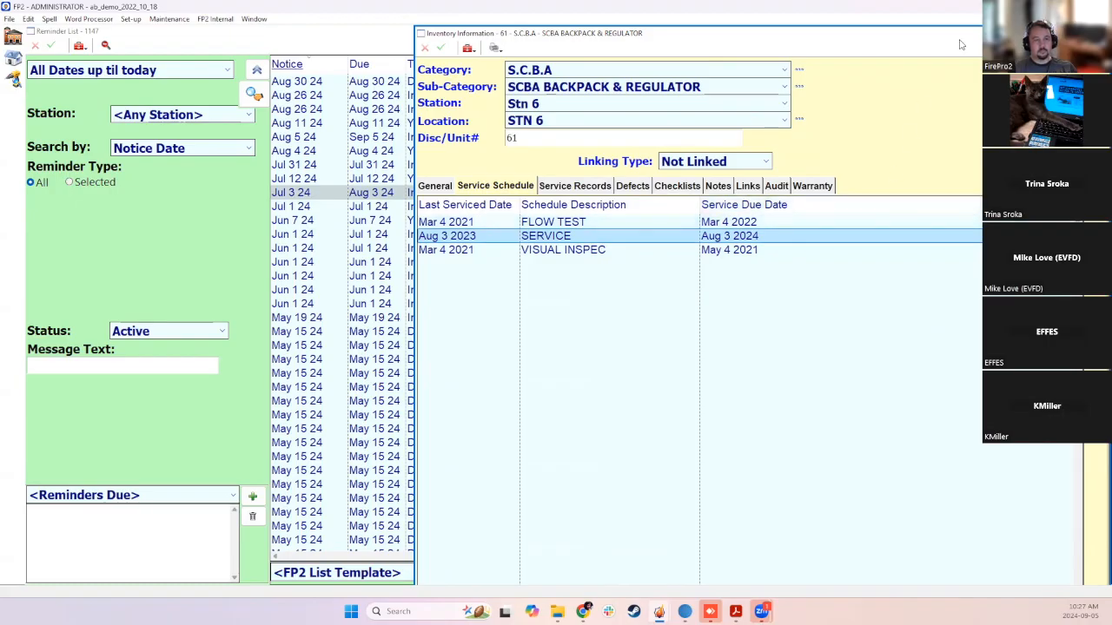
drag(886, 33, 862, 37)
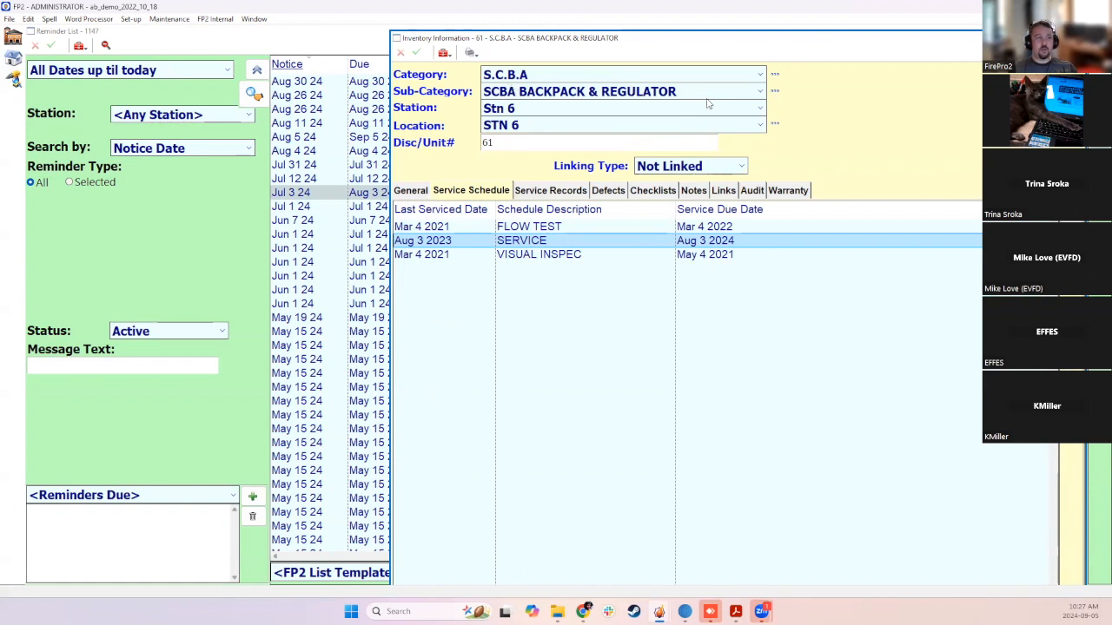
drag(498, 227, 495, 254)
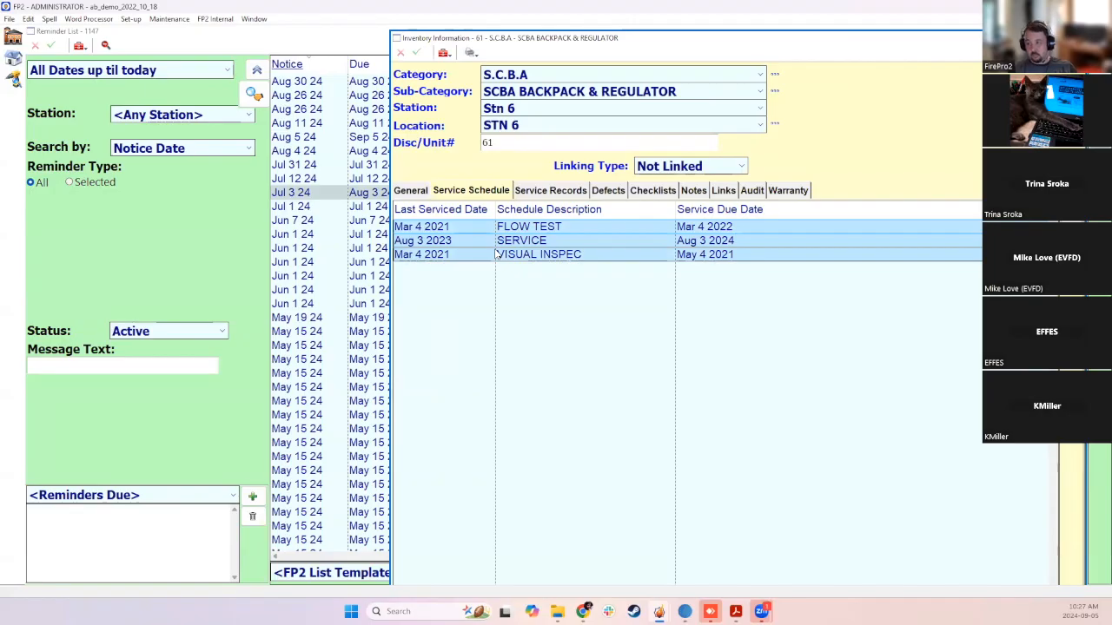
click(473, 242)
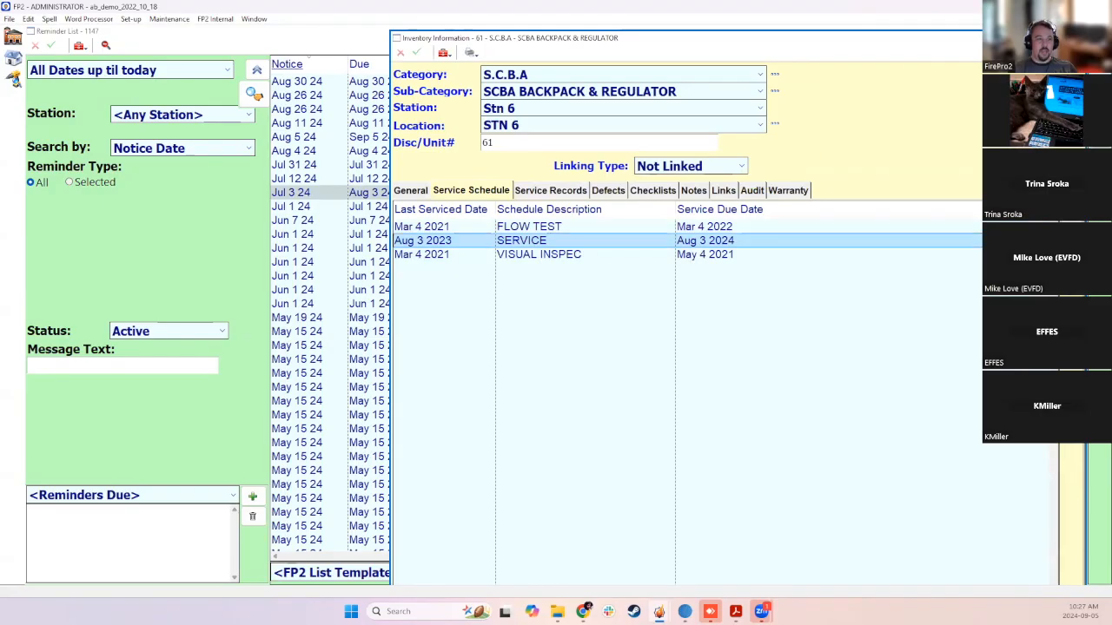
click(1058, 38)
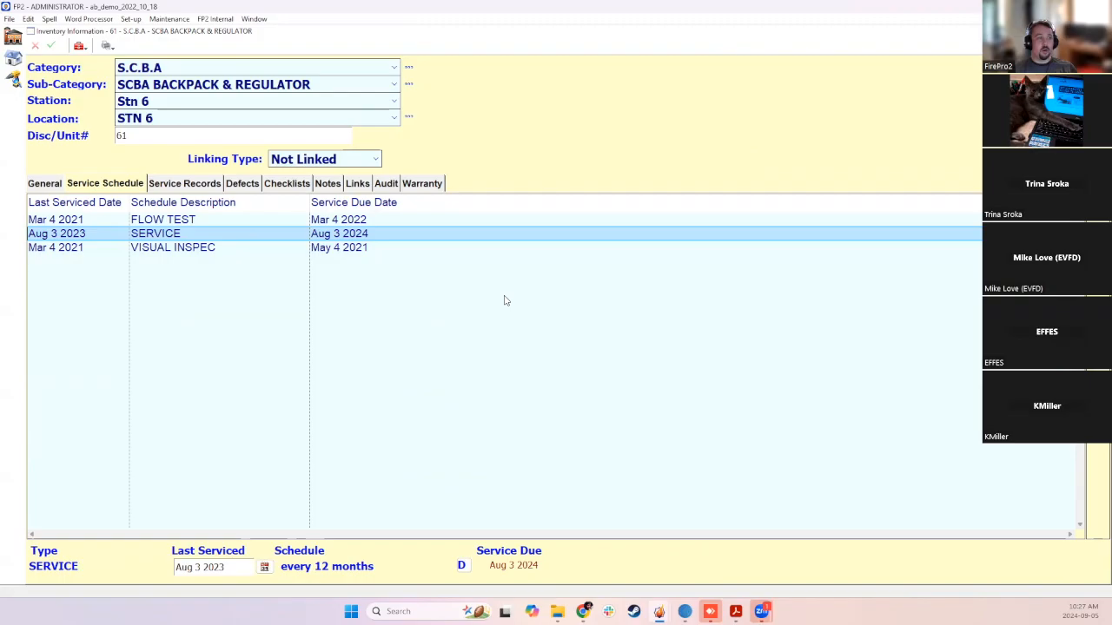
Leave the item and the reminders list, and open the inventory's update of service information for many inventory items
click(1101, 31)
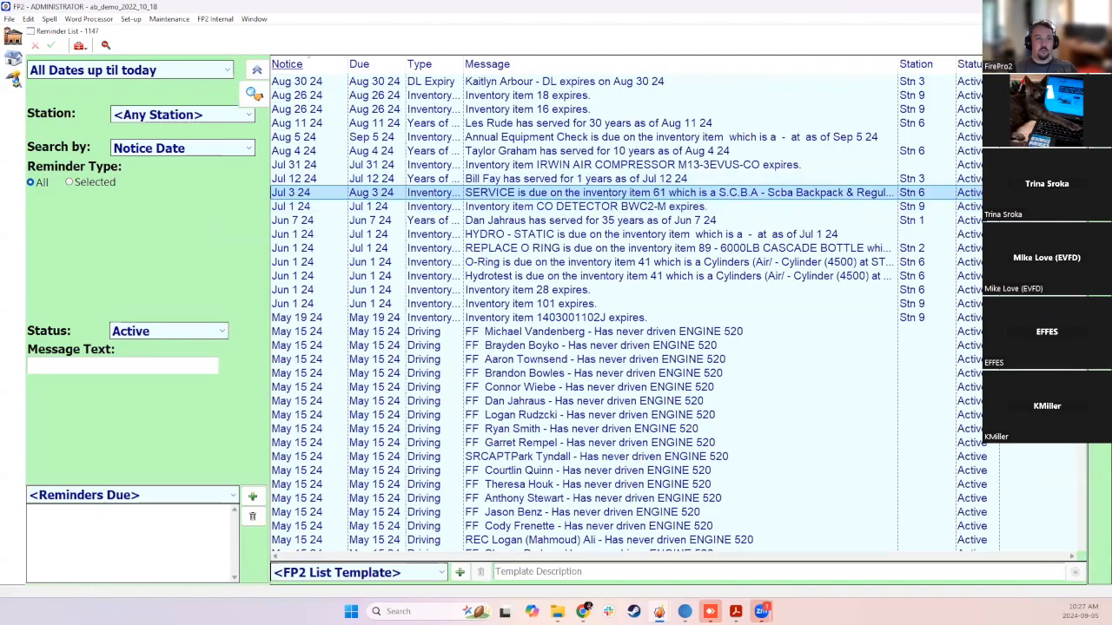
click(1083, 32)
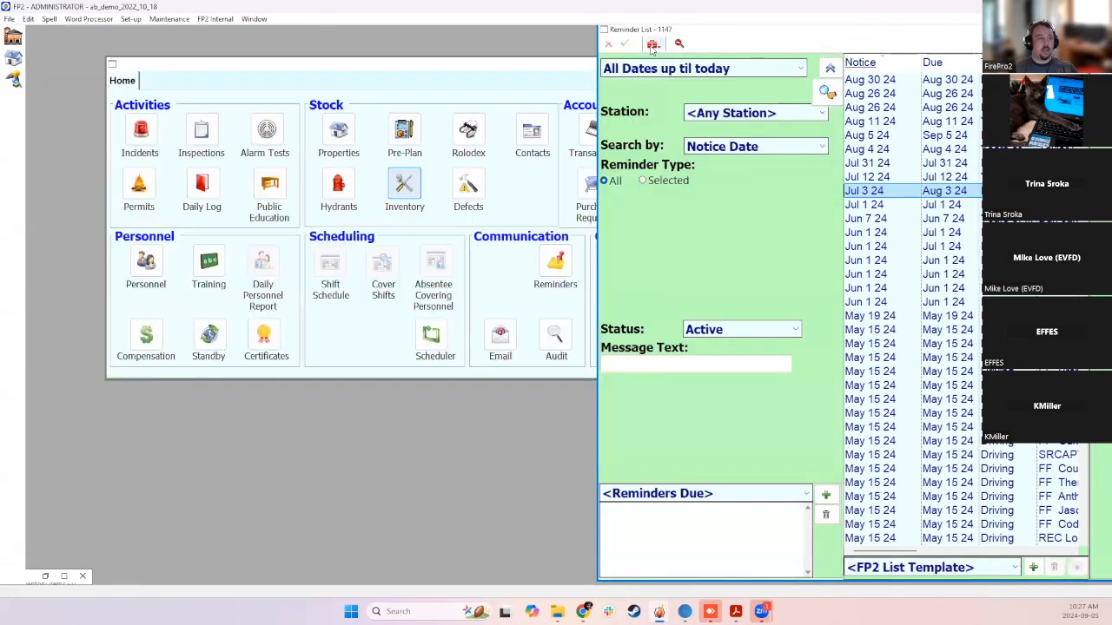
click(82, 576)
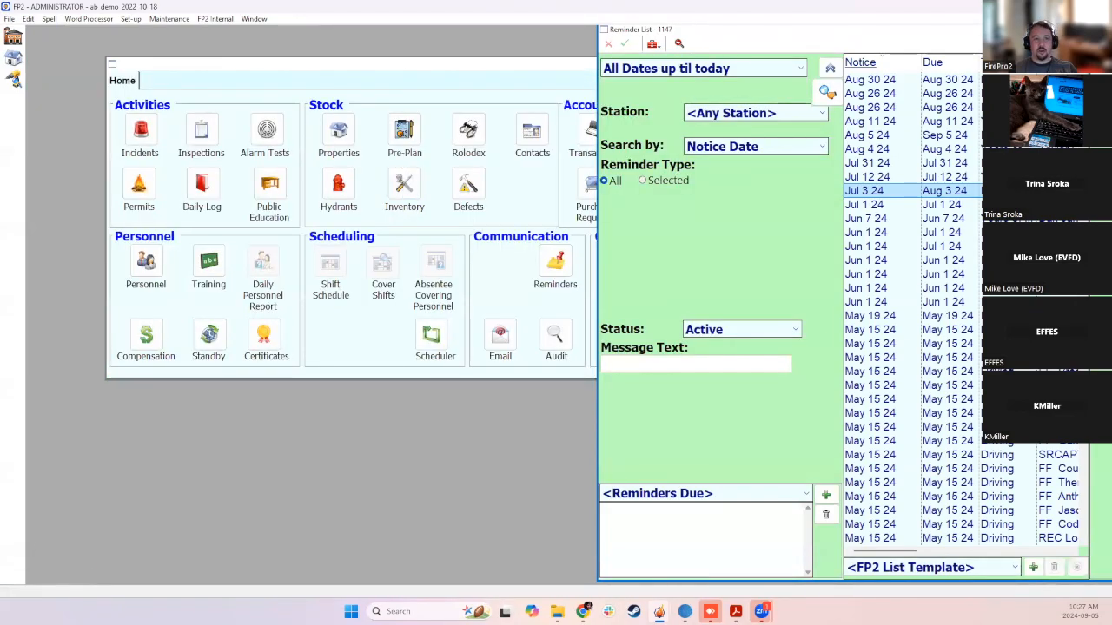
click(1102, 31)
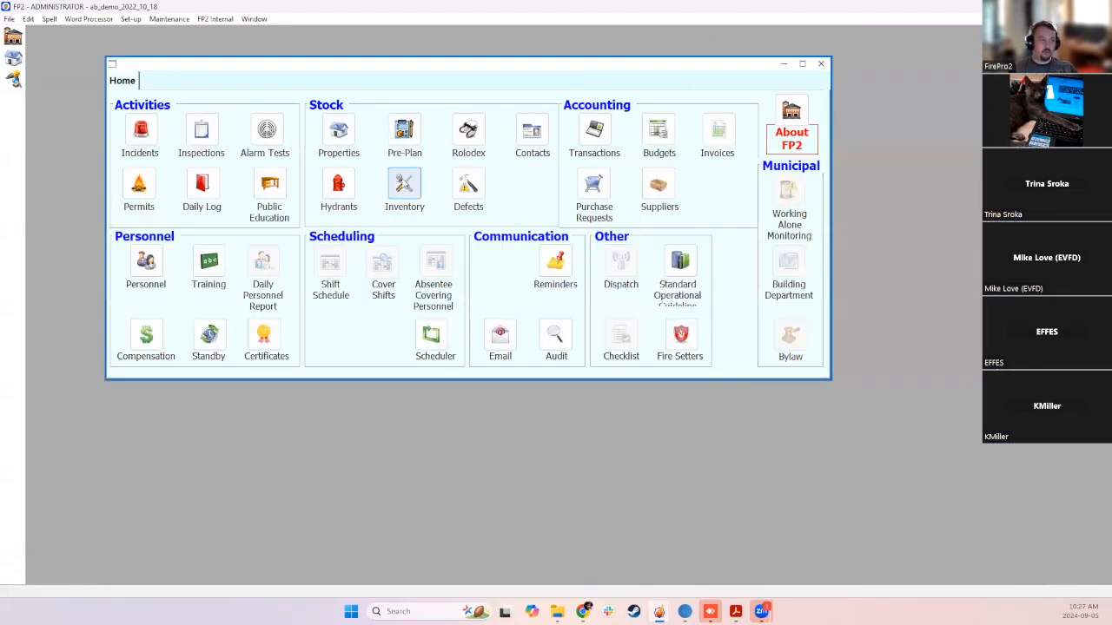
click(405, 186)
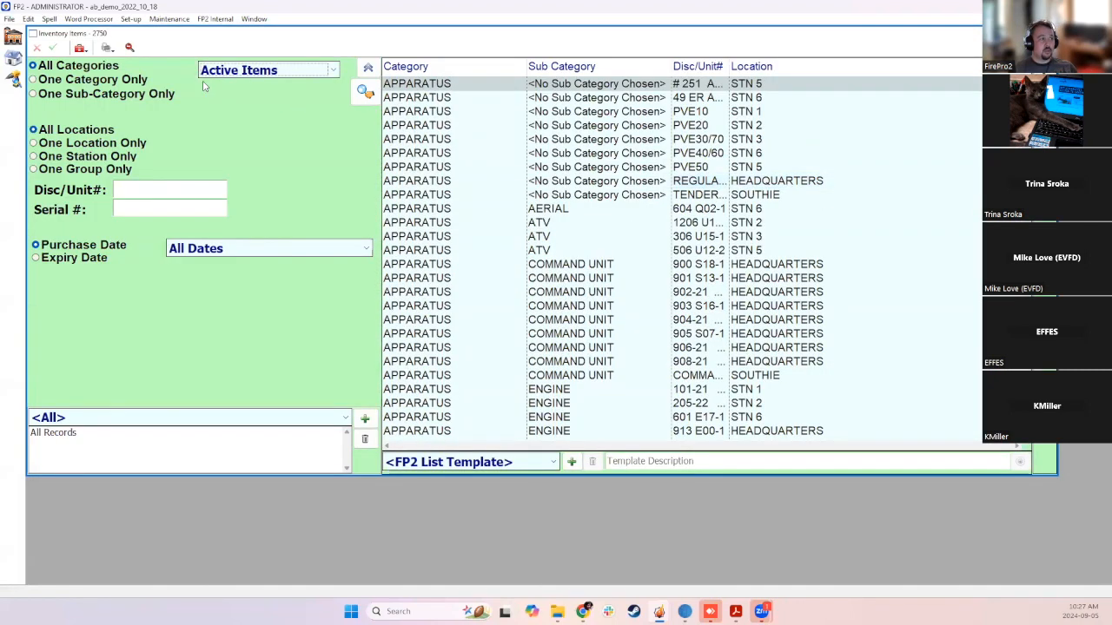
click(79, 48)
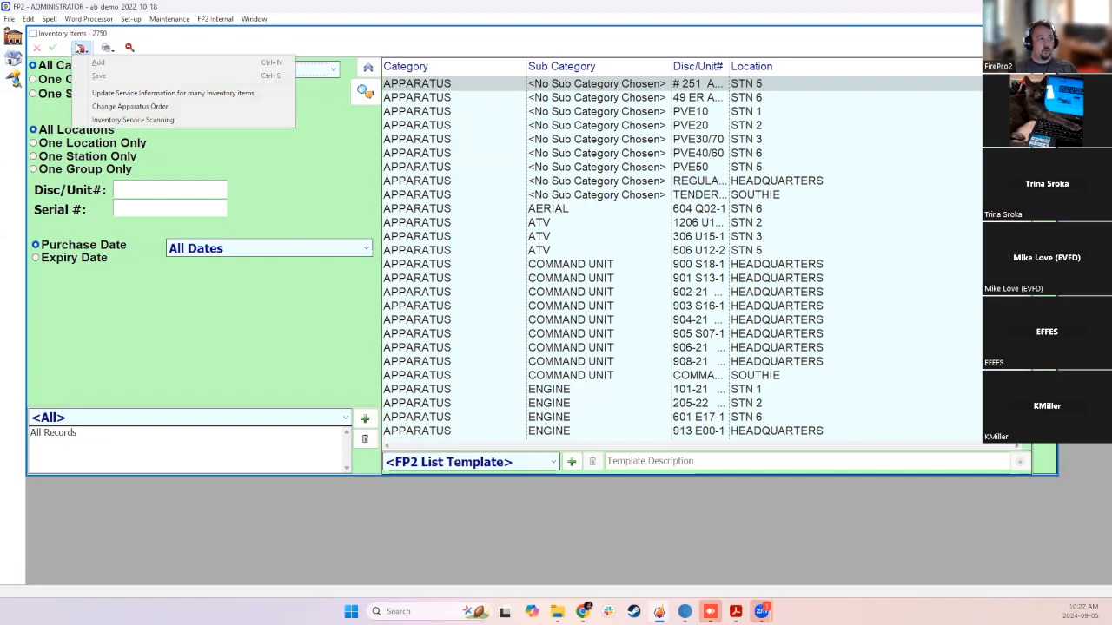
click(219, 94)
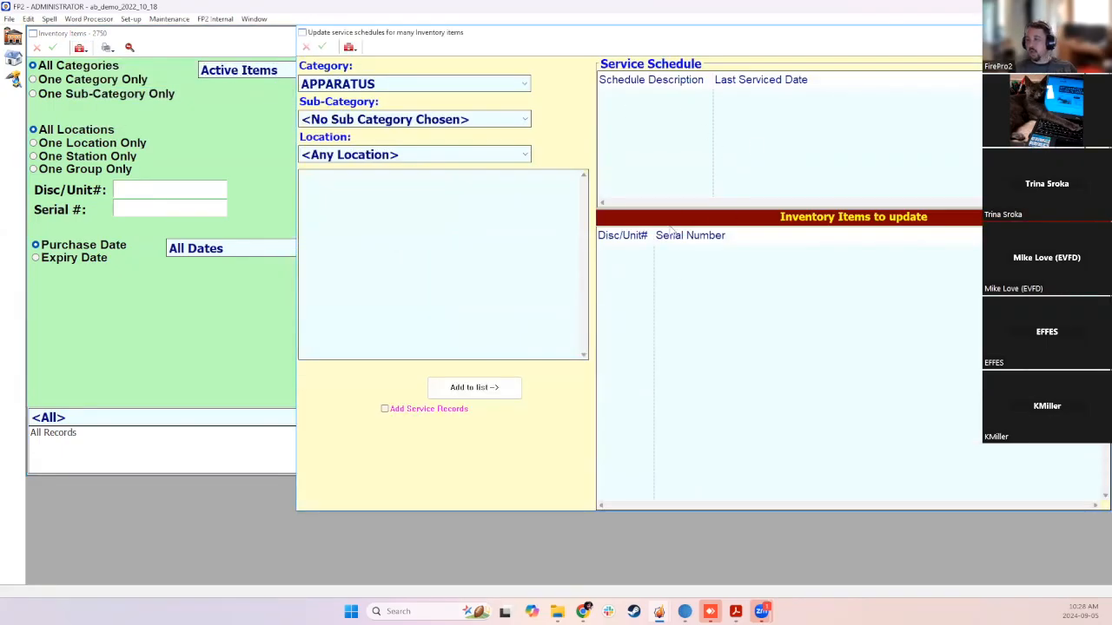
List the Bunker Boots of the CLOTHING category for the bulk service update, and view the sub-categories of S.C.B.A
click(459, 82)
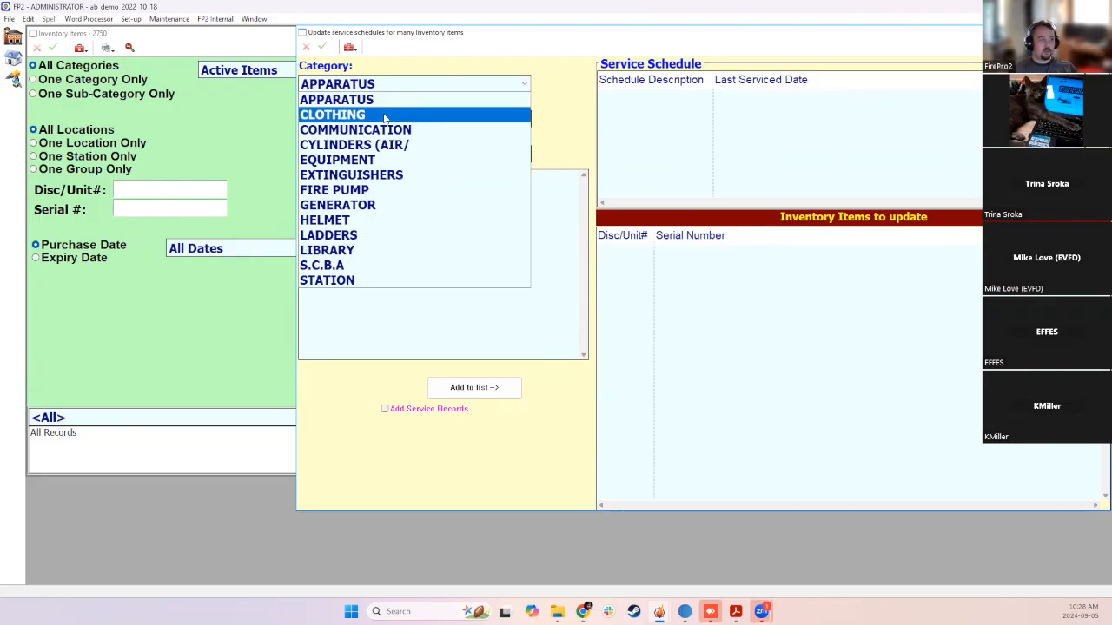
click(385, 117)
click(378, 122)
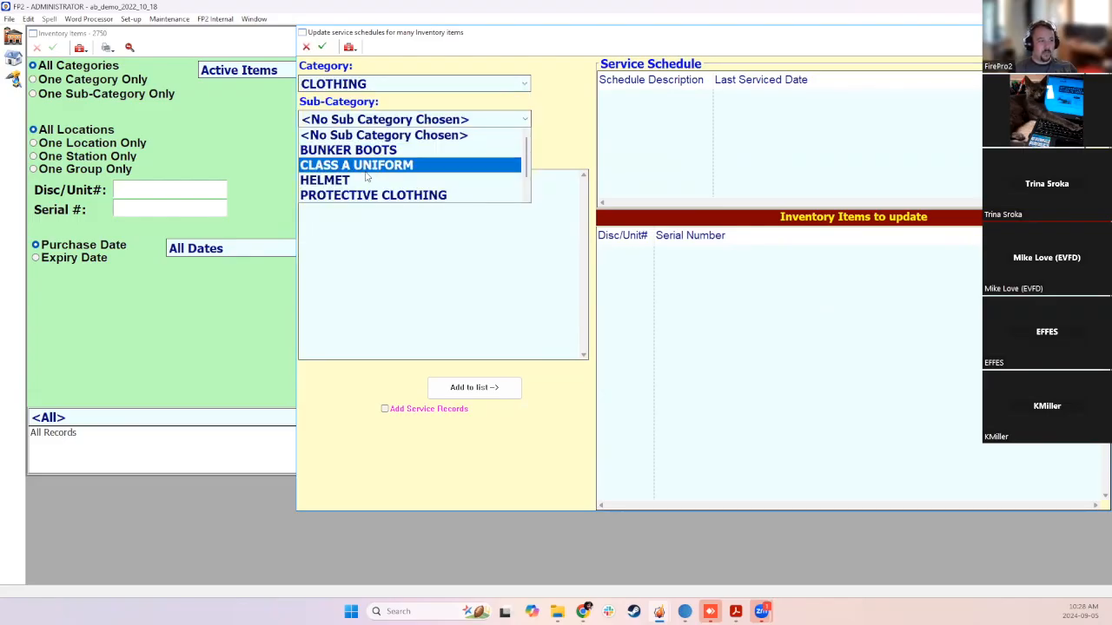
click(374, 149)
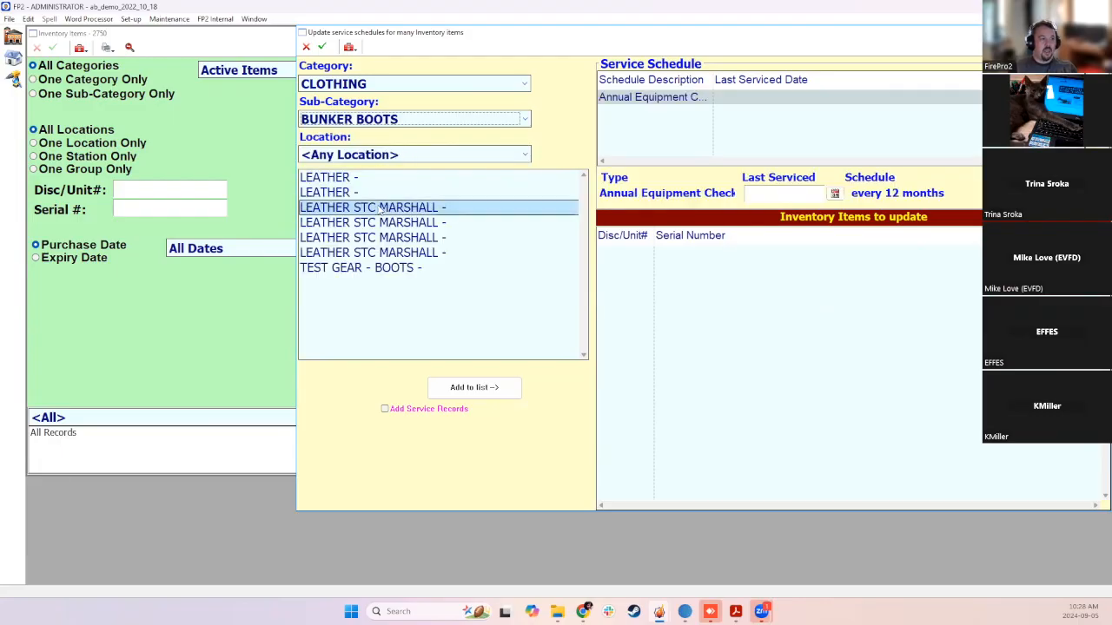
click(379, 84)
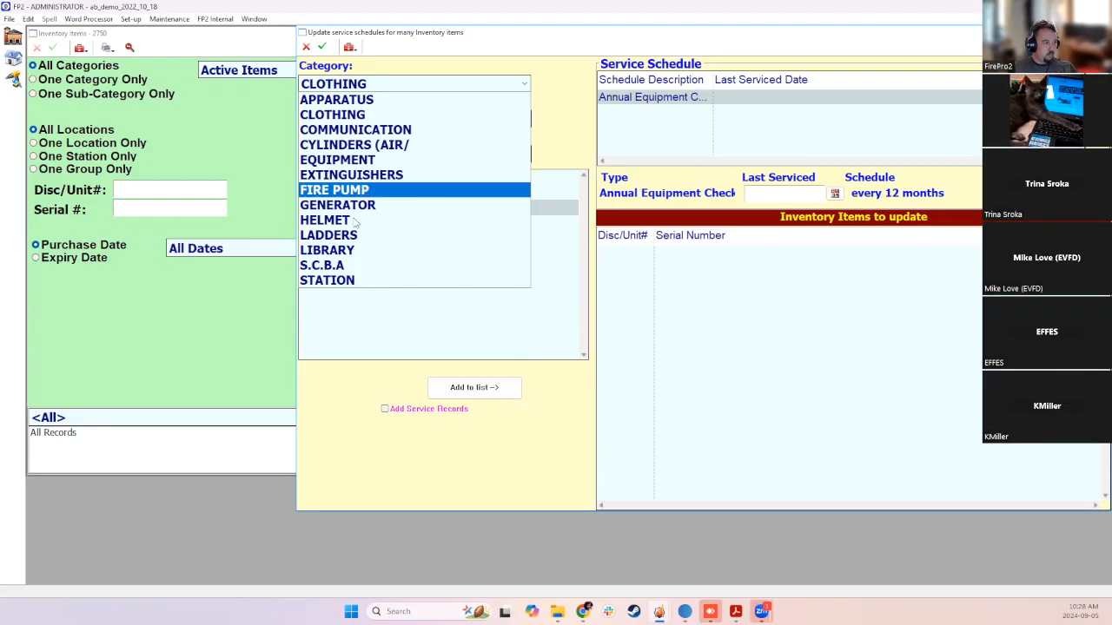
click(333, 264)
click(347, 119)
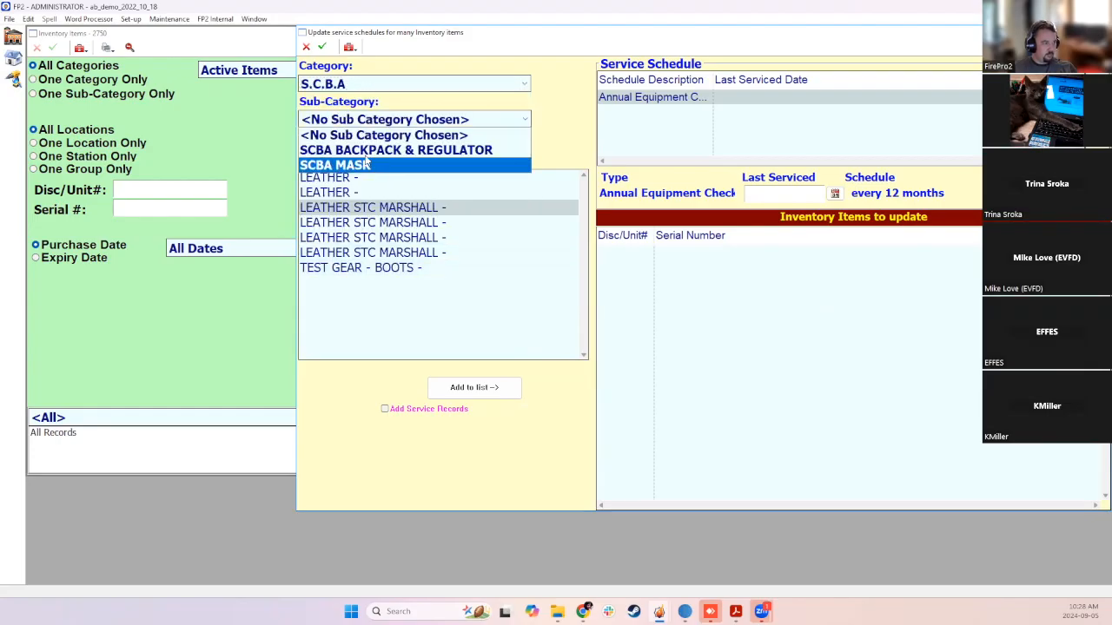
click(360, 87)
Set the bulk service update's category to CYLINDERS (AIR/ and its sub-category to CYLINDER (2216)
click(361, 87)
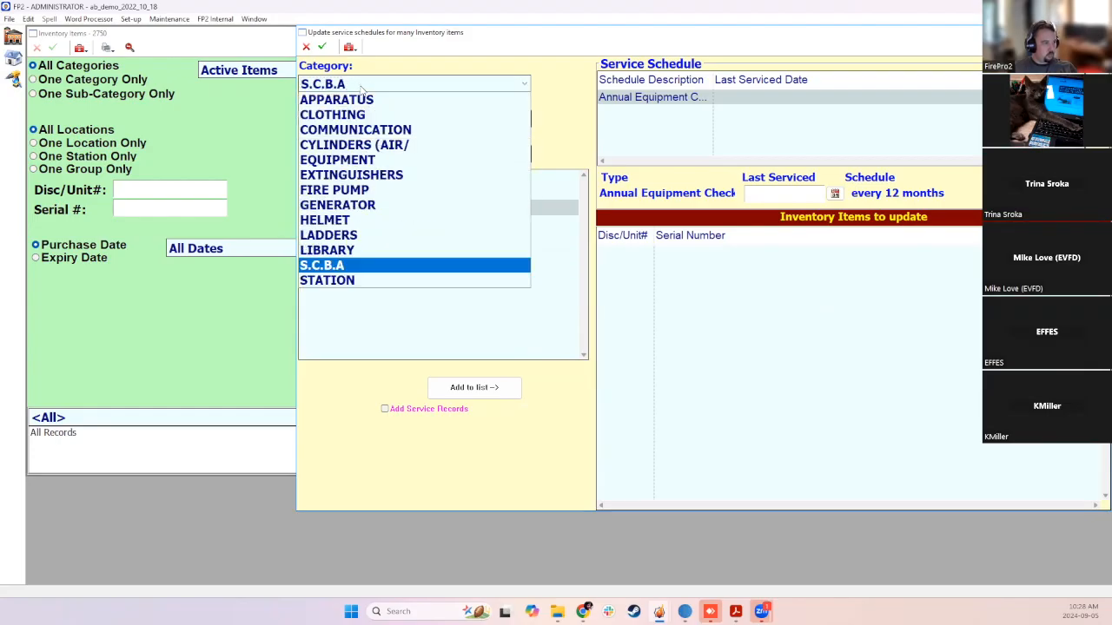
click(363, 145)
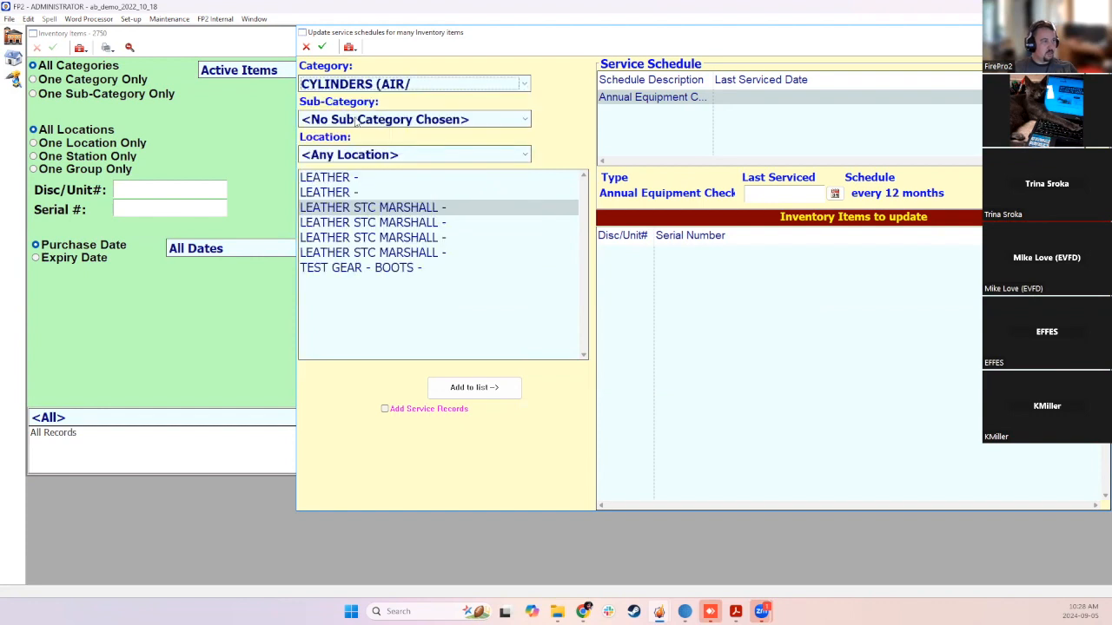
click(356, 119)
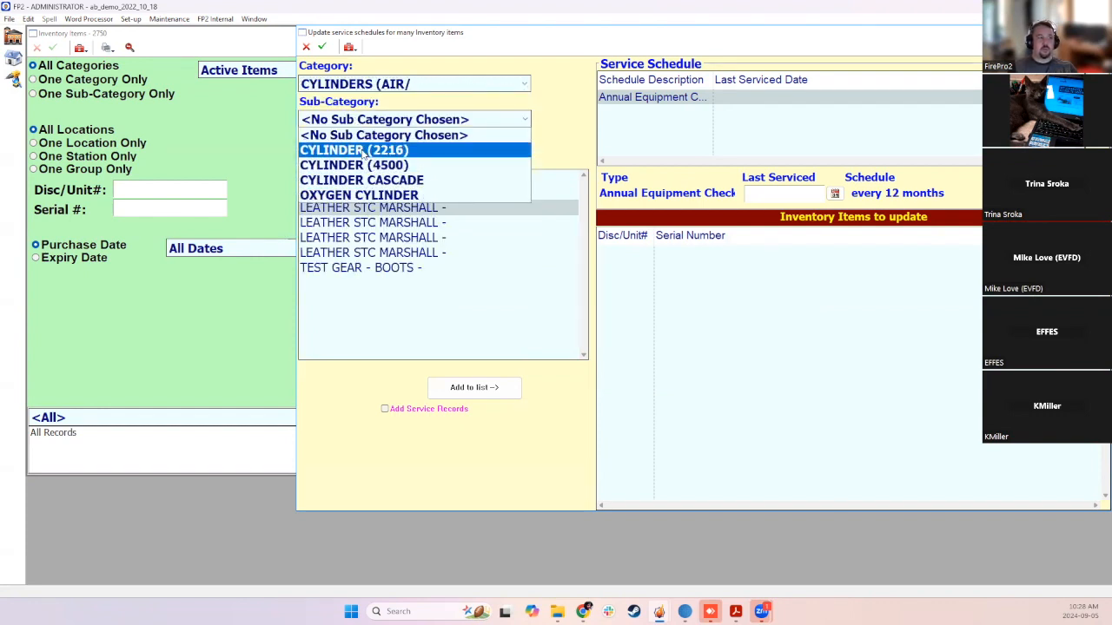
click(347, 152)
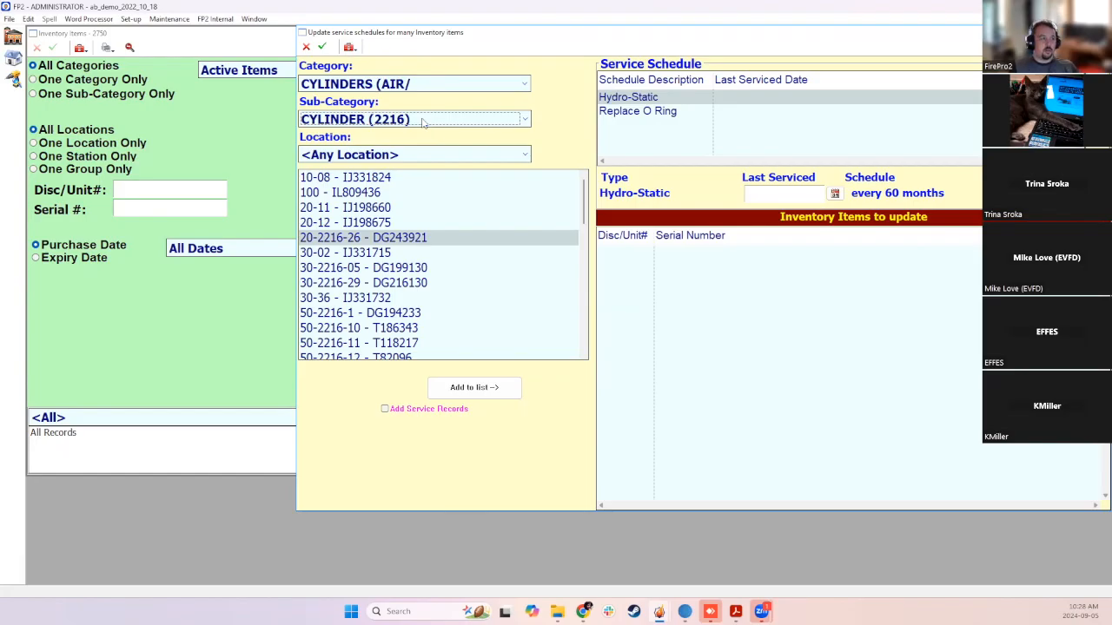
Filter the cylinder list by location STN 1 and return the filter to any location
click(352, 159)
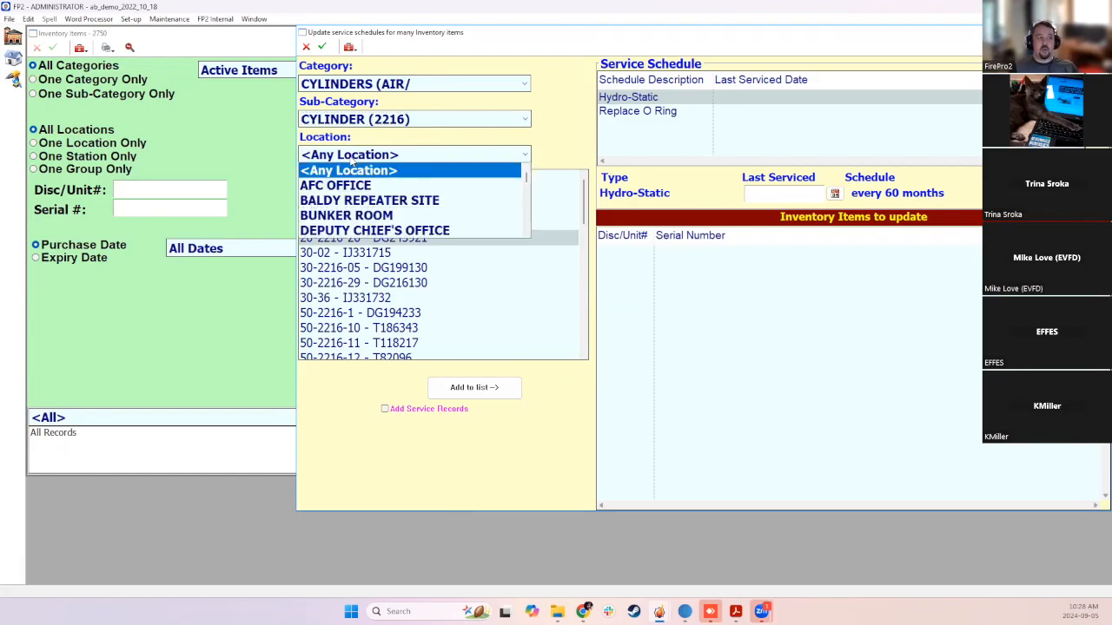
scroll(419, 209, down, 1)
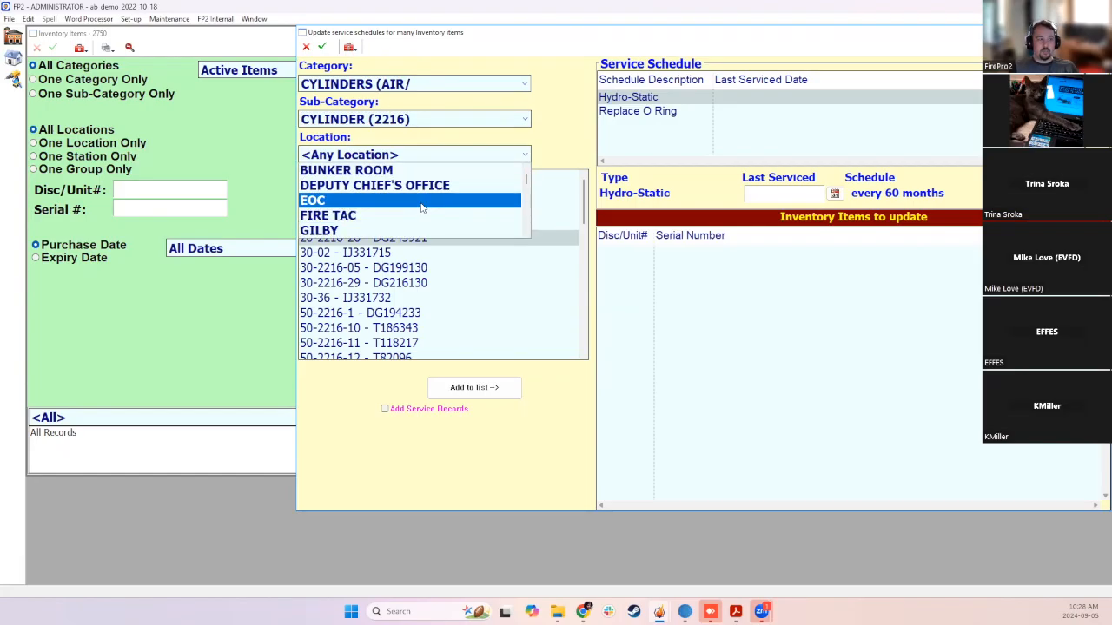
scroll(423, 209, up, 1)
scroll(424, 172, down, 4)
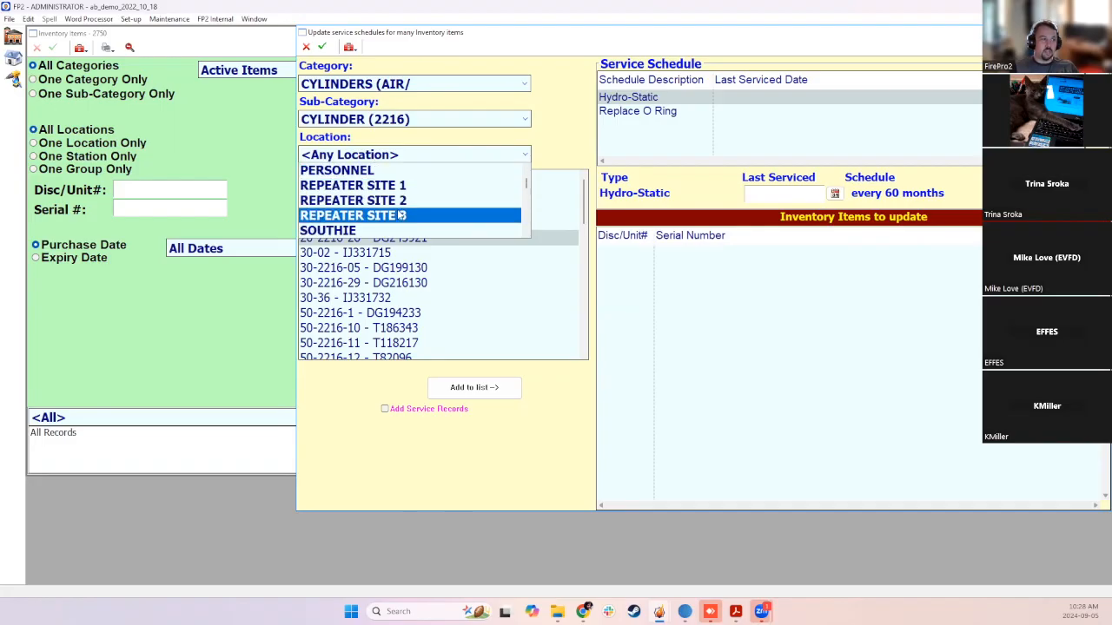
scroll(401, 215, down, 2)
scroll(397, 199, up, 1)
click(373, 200)
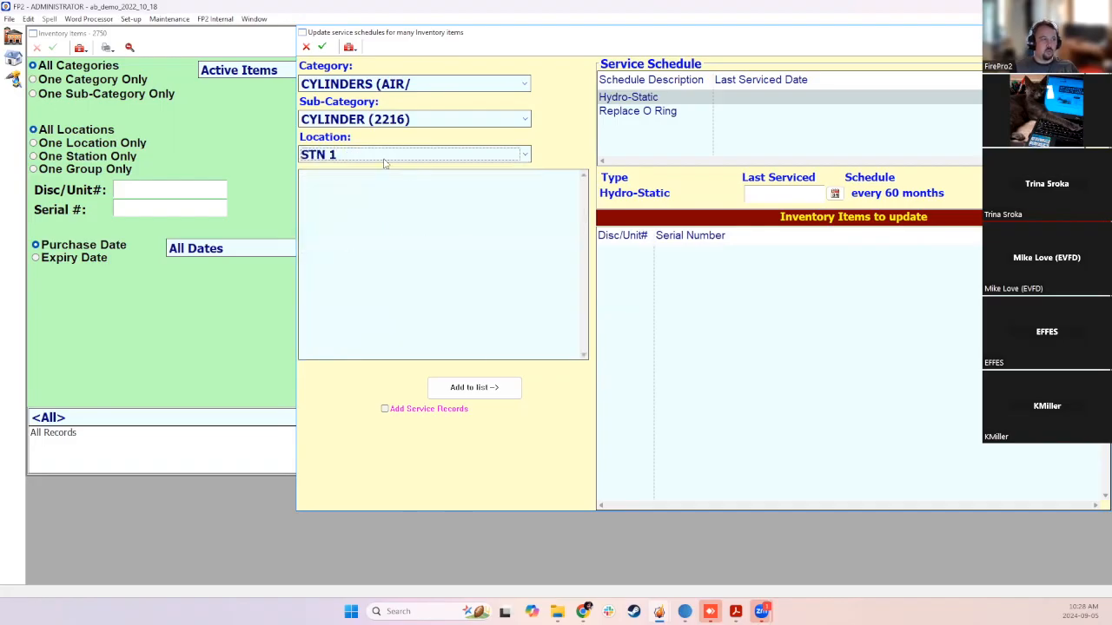
click(385, 158)
click(365, 169)
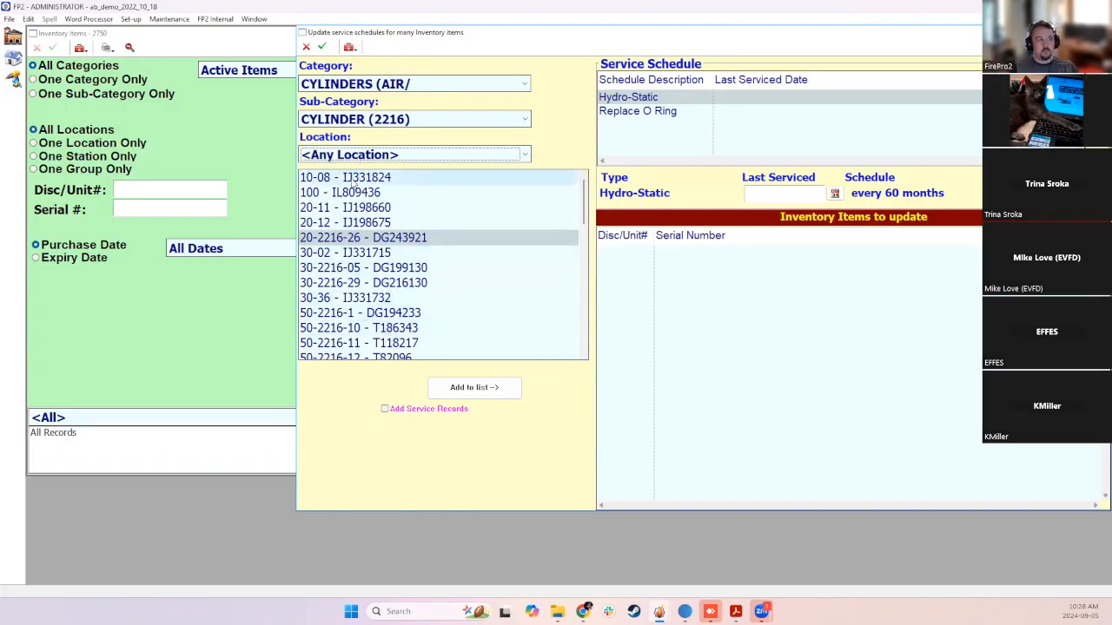
Add cylinder 10-08 to the inventory items to update
click(383, 180)
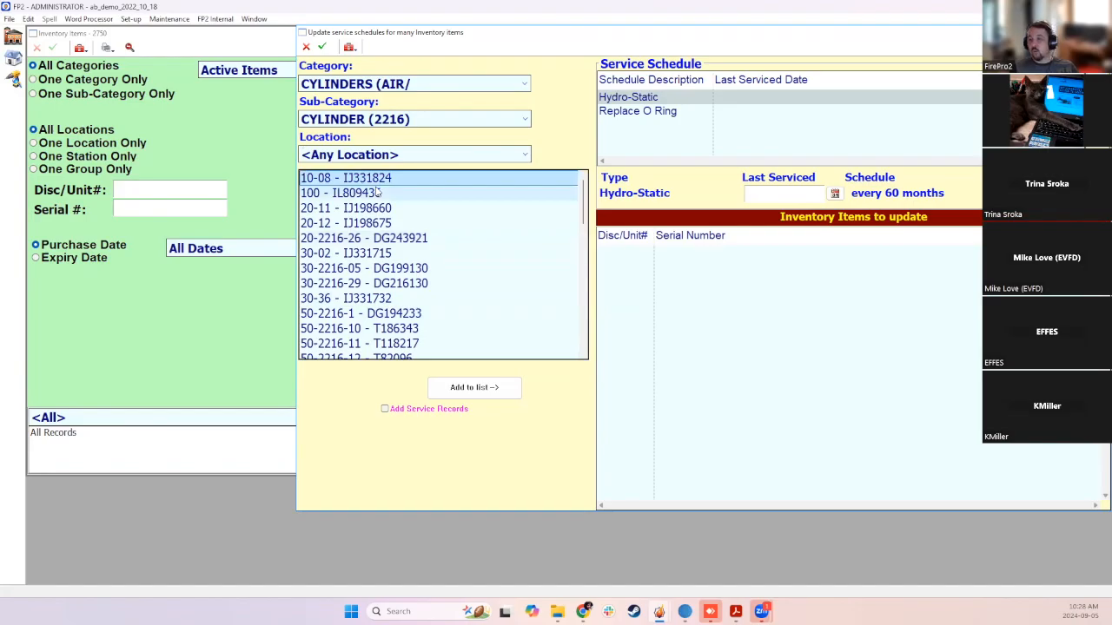
scroll(364, 270, down, 3)
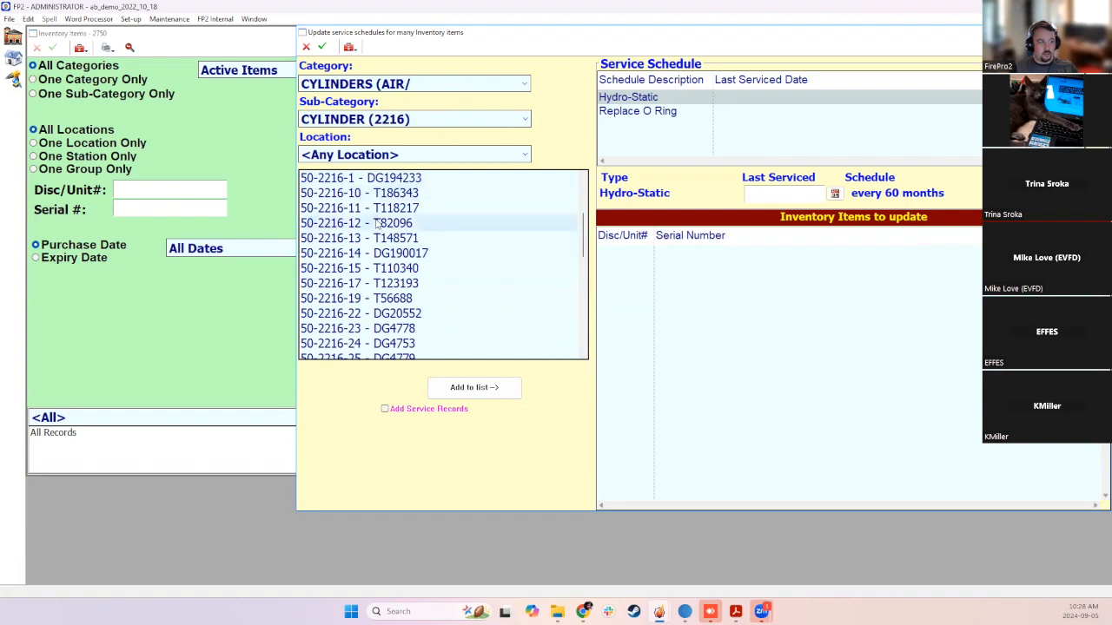
scroll(369, 213, up, 3)
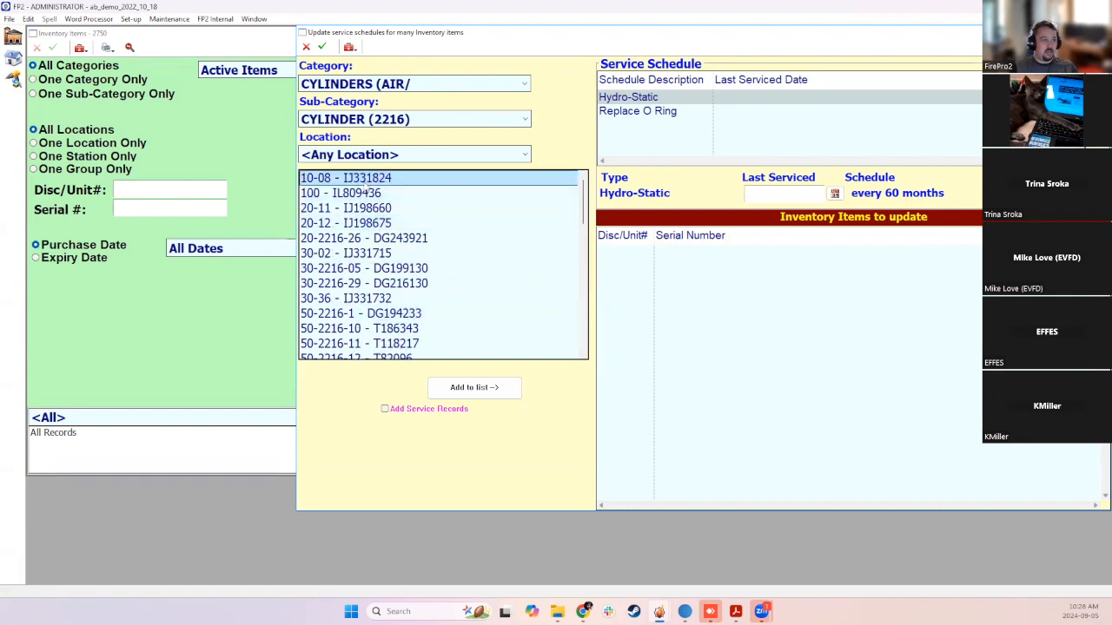
double_click(370, 179)
click(667, 252)
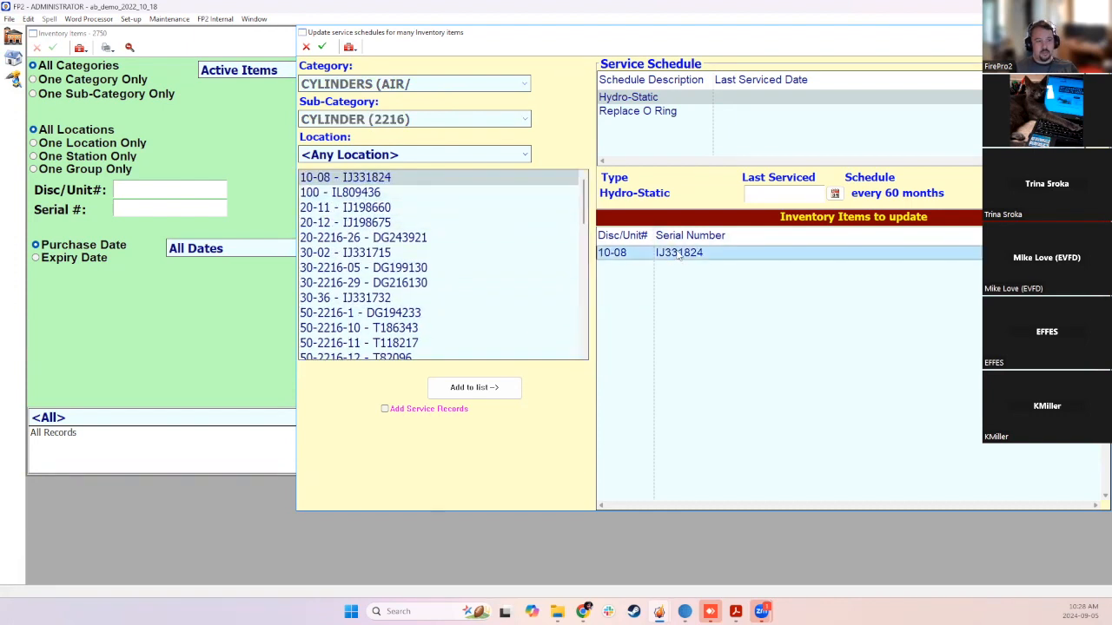
Add cylinders 20-11, 20-2216-26, 30-02, 30-2216-29, 50-2216-1 and 50-2216-11 together to the inventory items to update
click(375, 208)
ctrl+click(376, 238)
ctrl+click(375, 253)
ctrl+click(375, 283)
ctrl+click(375, 314)
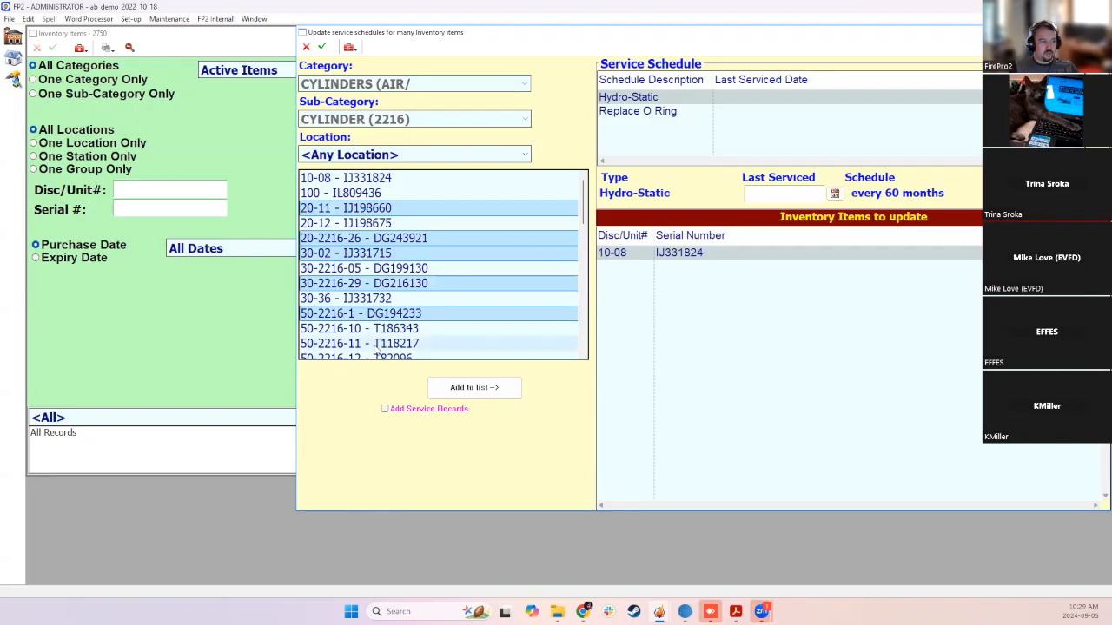
ctrl+click(375, 343)
click(469, 387)
Add the consecutive cylinders 50-2216-22 through 50-2216-30 together to the inventory items to update
scroll(519, 270, down, 5)
click(413, 223)
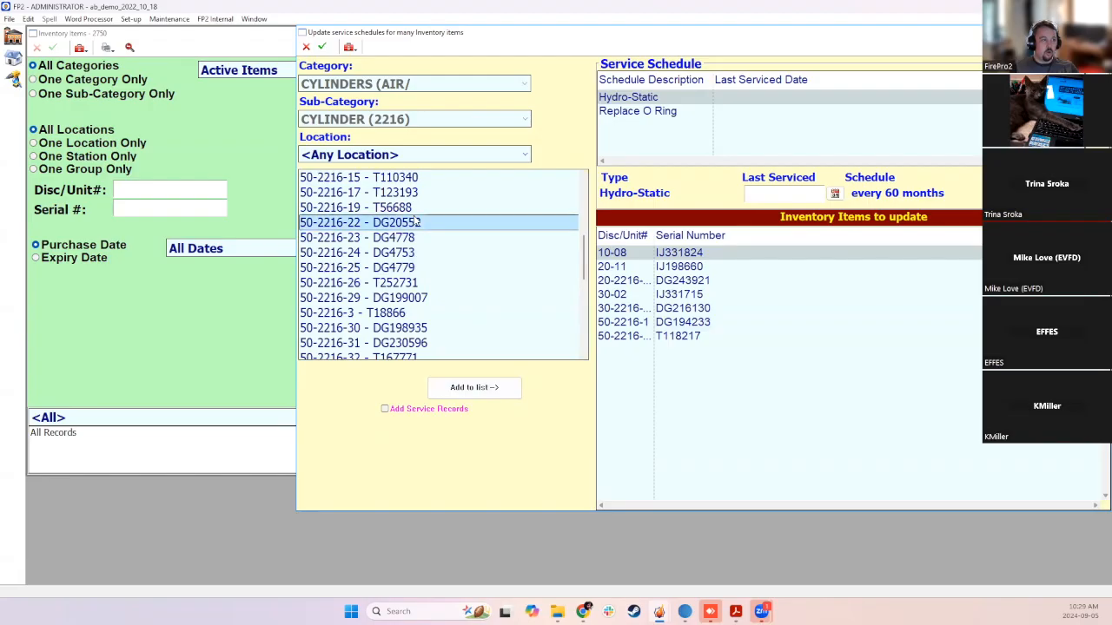
shift+click(420, 327)
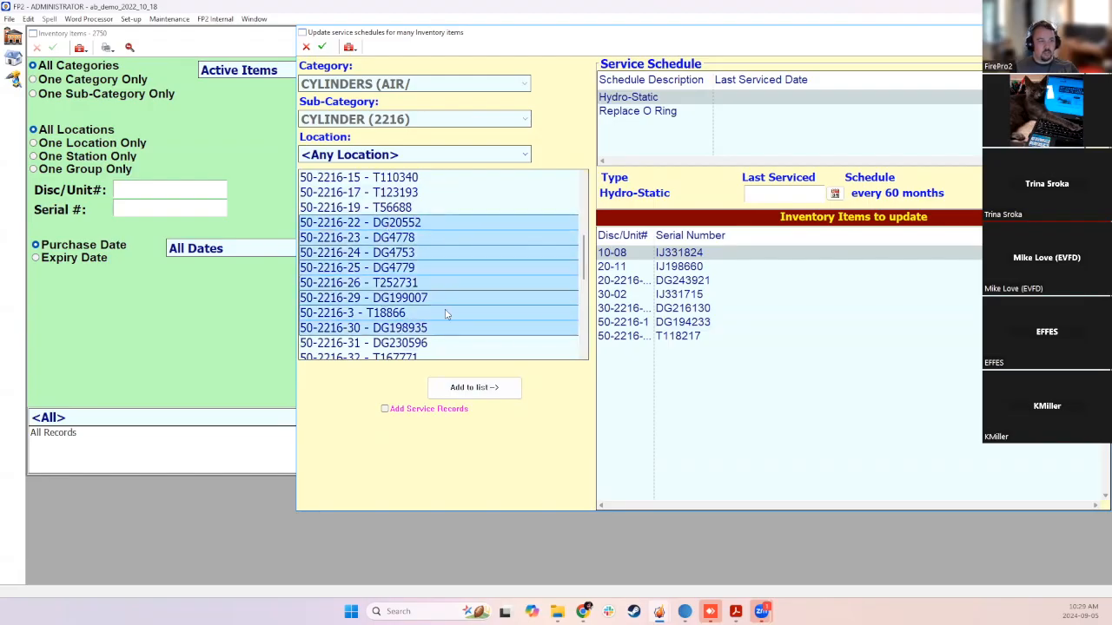
click(477, 387)
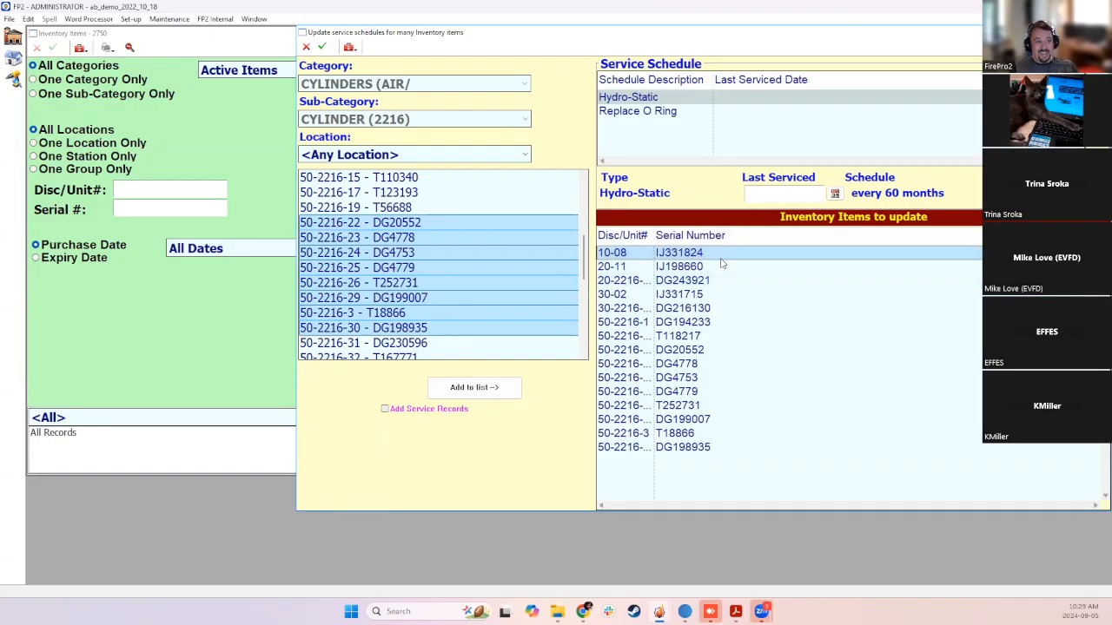
Set the last serviced date of the Hydro-Static service schedule to Sep 5 24
click(678, 113)
click(686, 98)
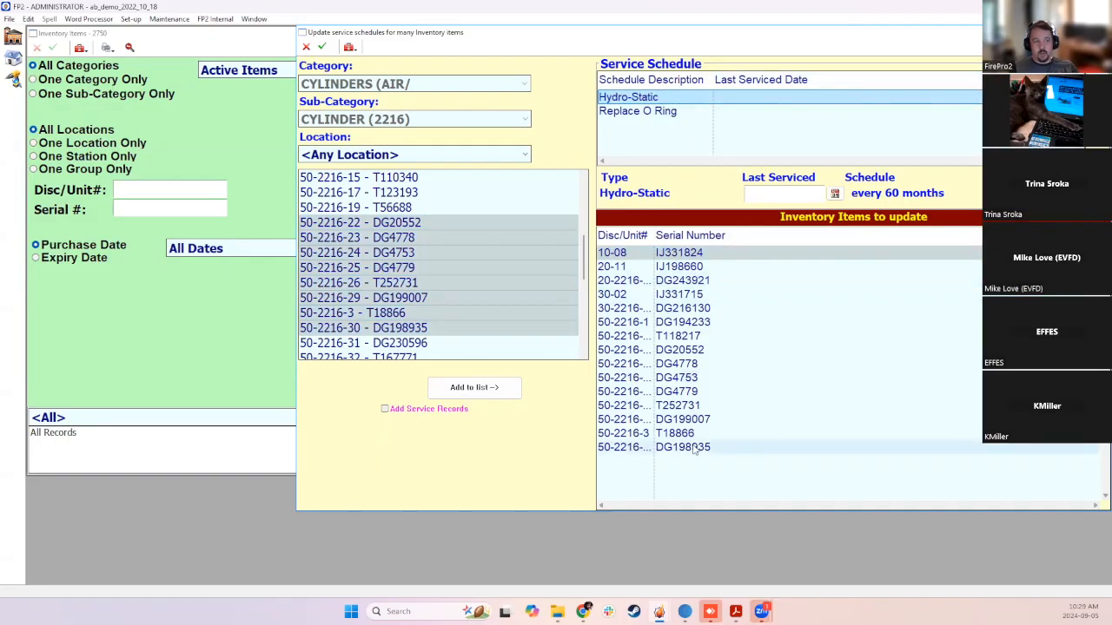
click(677, 111)
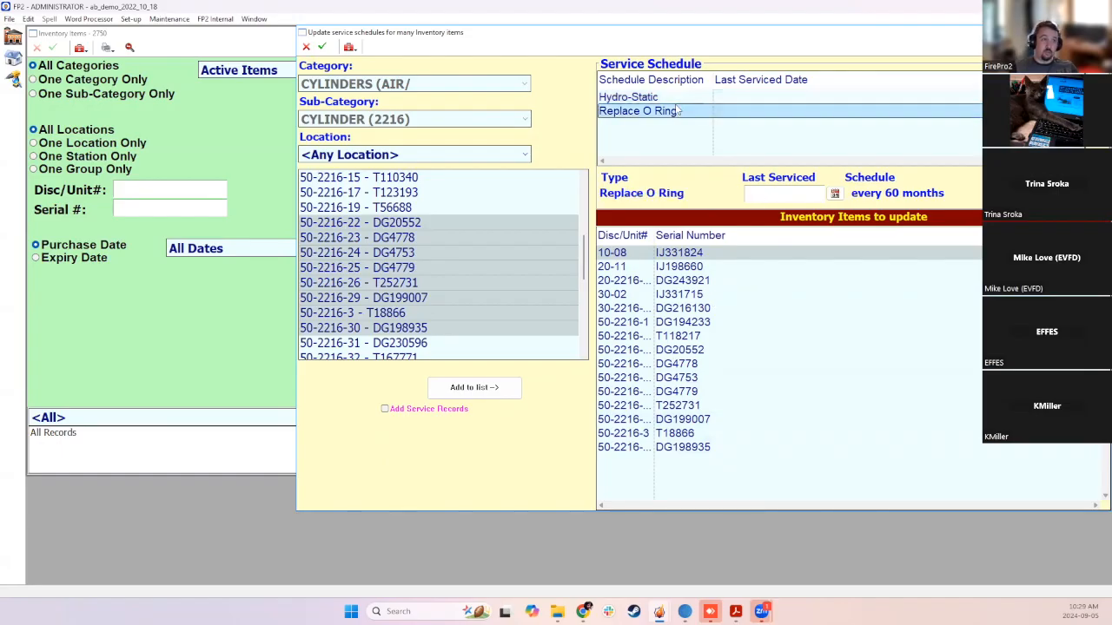
click(676, 98)
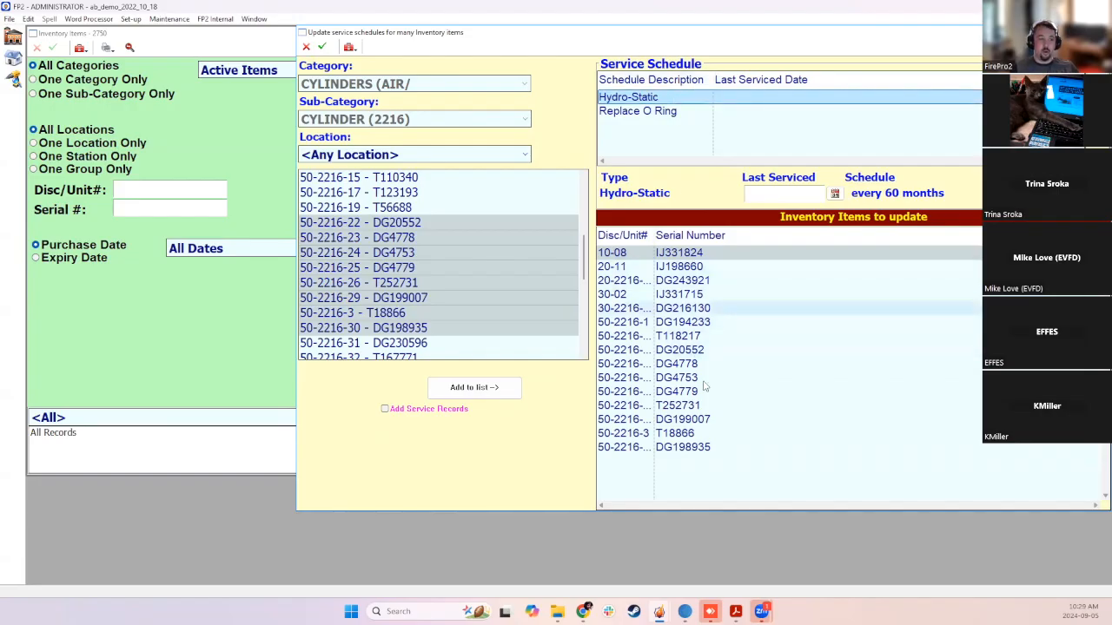
click(770, 194)
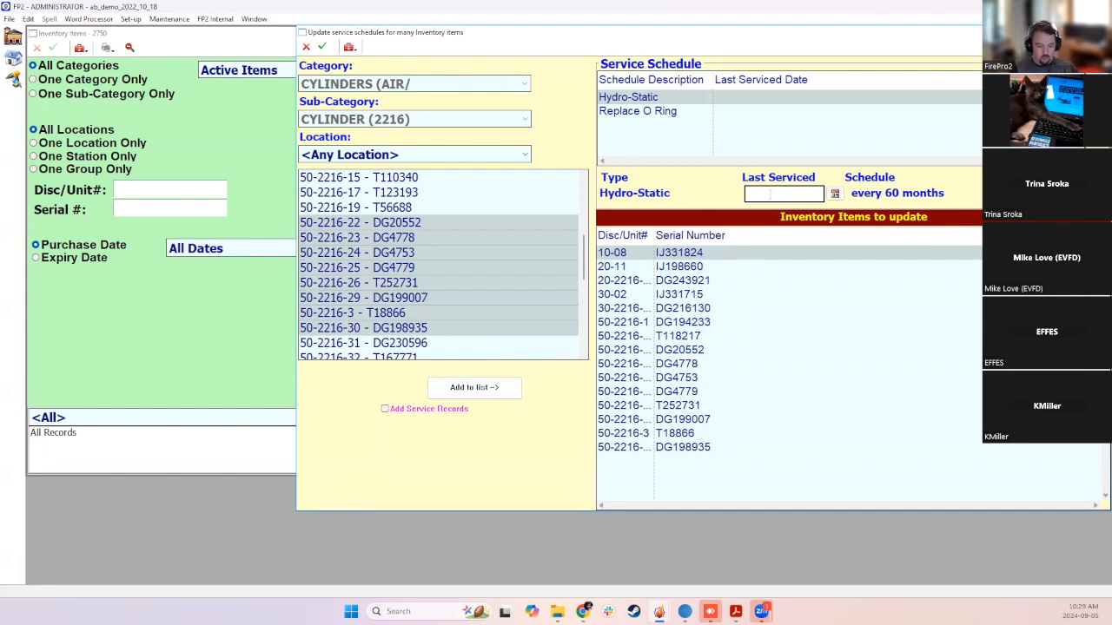
text(5)
key(Tab)
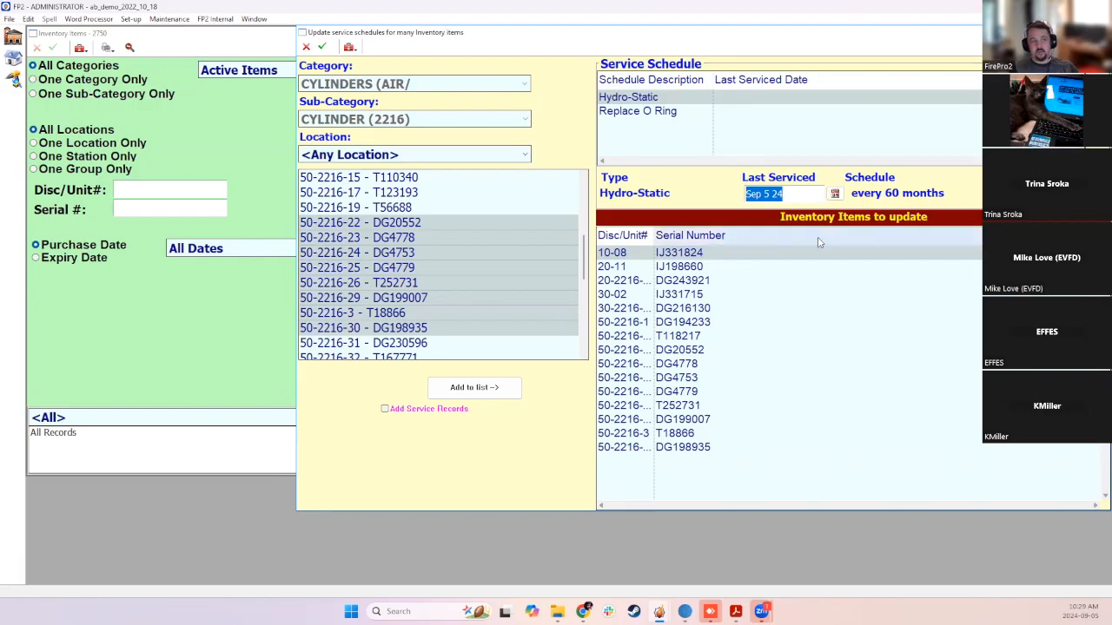
Enable adding service records and create a Hydro-Static service type for CYLINDER (2216), order 10, tied to the Hydro-Static schedule type
click(389, 411)
click(394, 461)
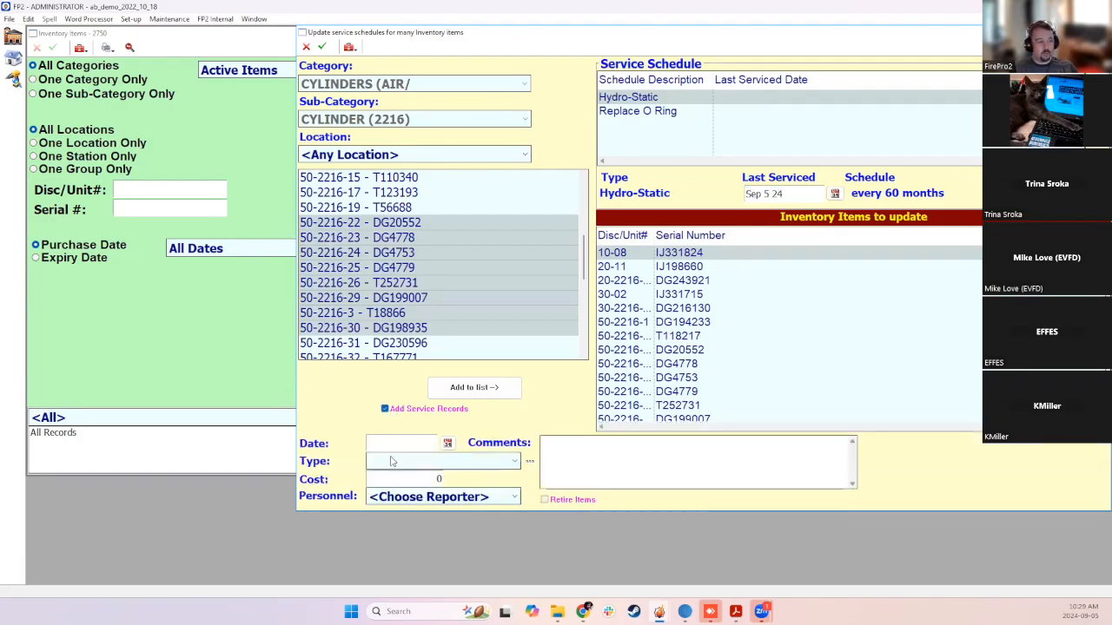
click(529, 462)
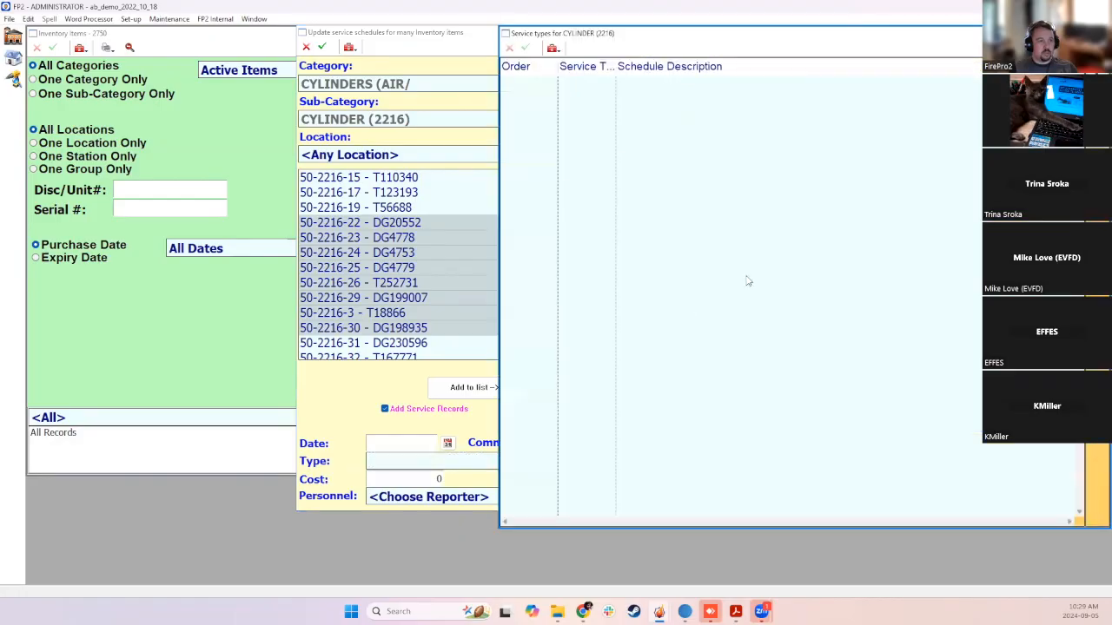
double_click(671, 268)
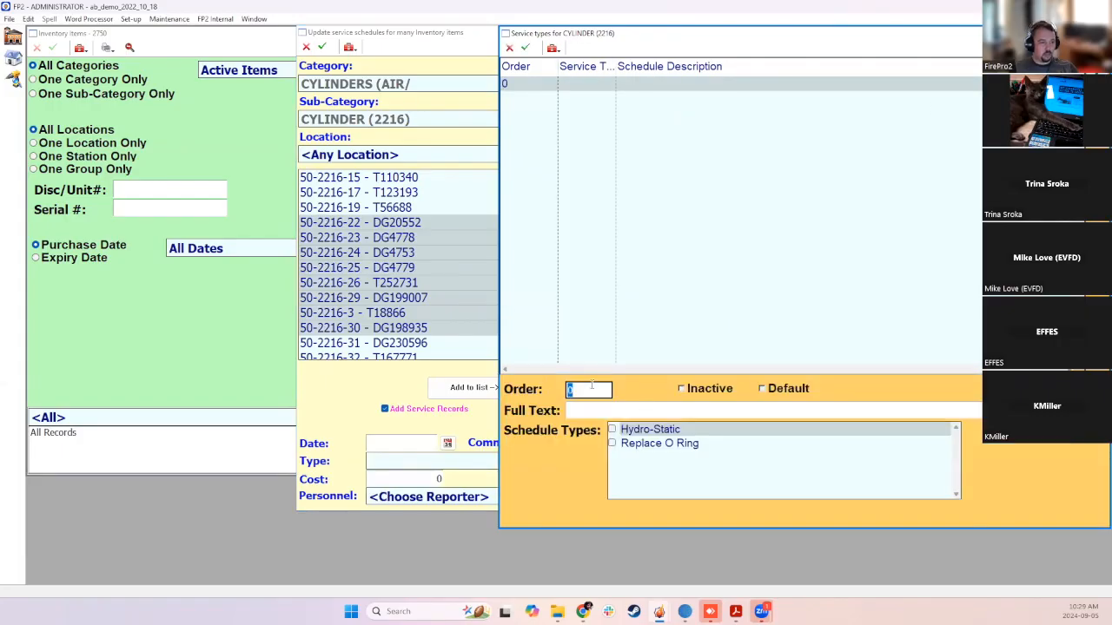
click(612, 429)
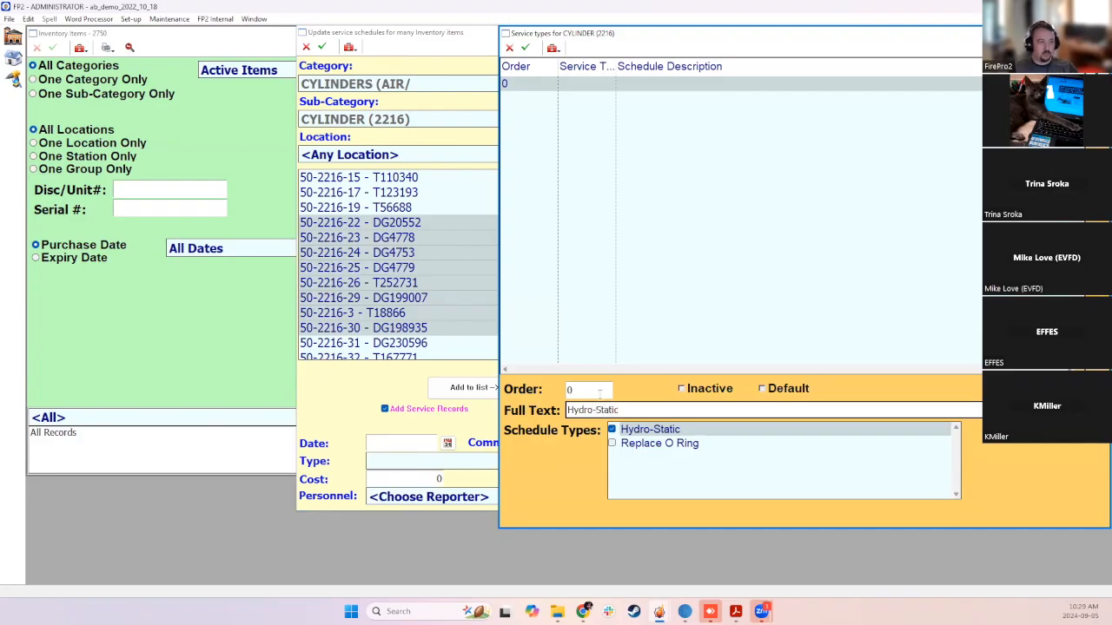
click(600, 392)
text(10)
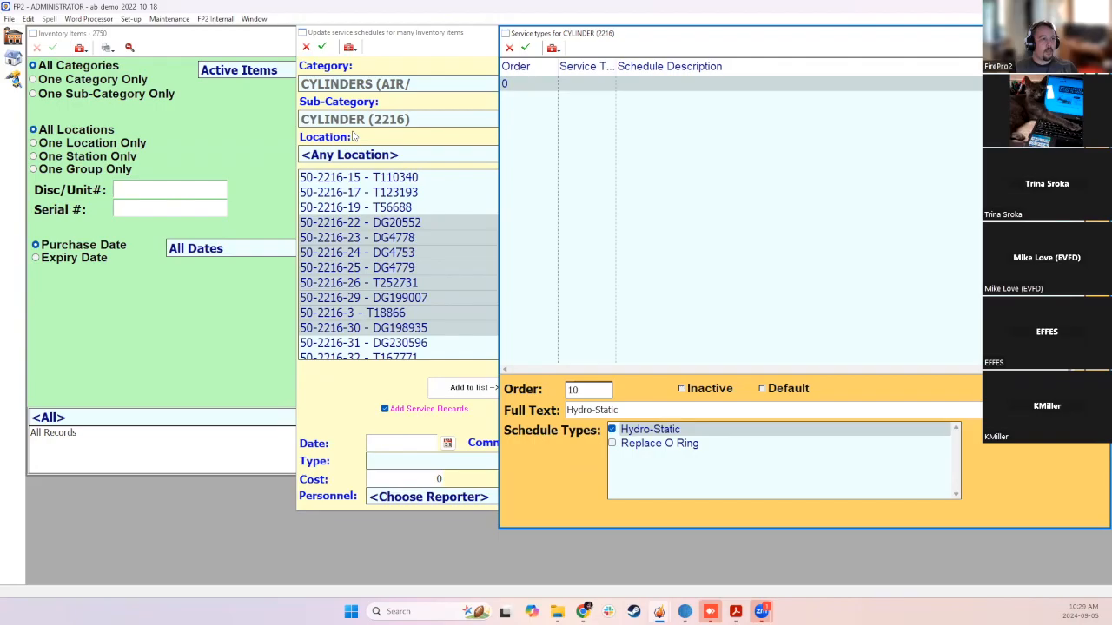
click(524, 46)
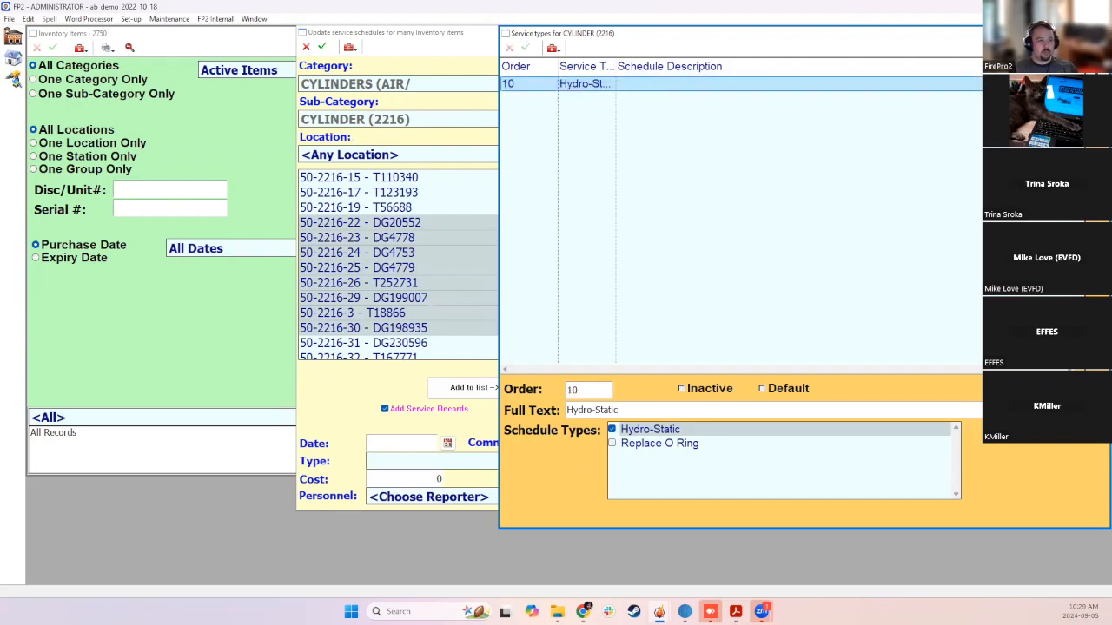
click(505, 33)
Fill in the service record with type Hydro-Static, date Sep 5 24 and cost 100
click(477, 463)
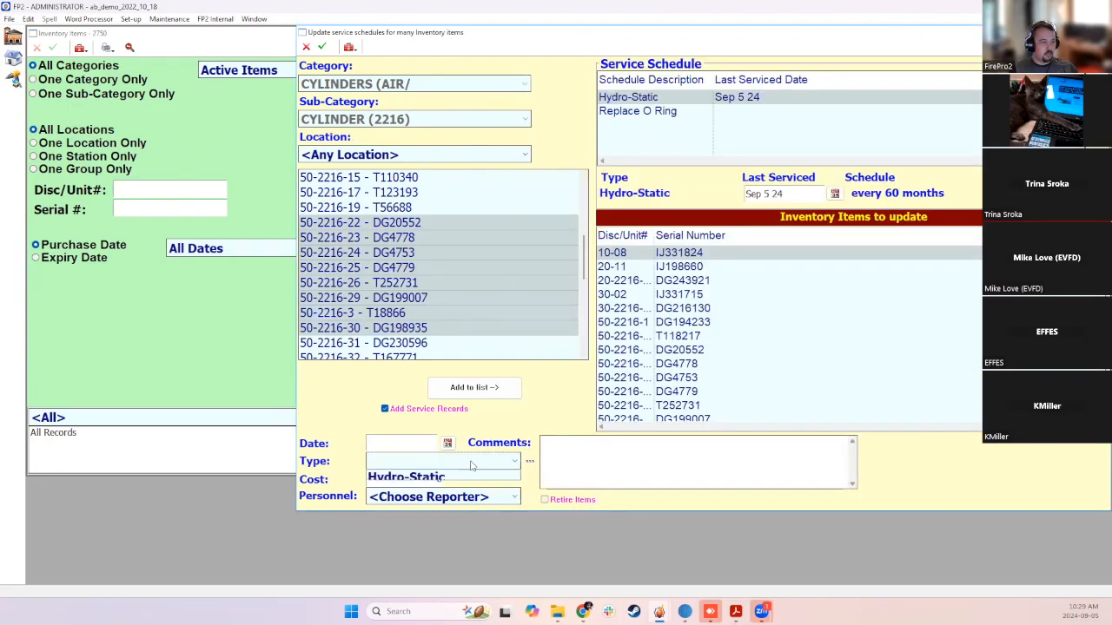
click(435, 481)
click(397, 442)
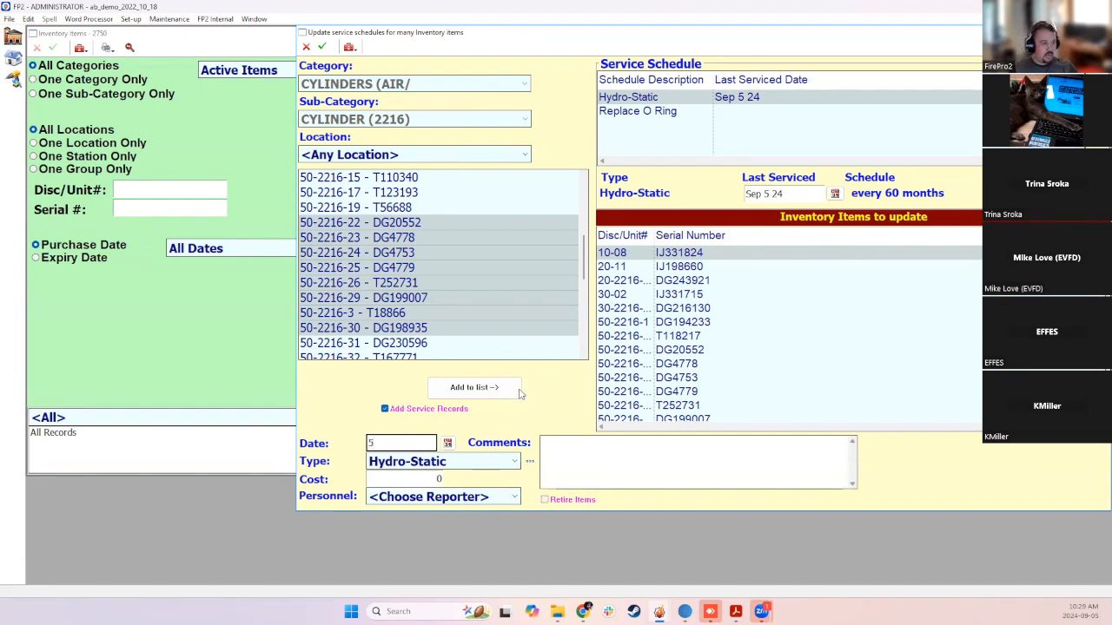
key(Tab)
click(428, 449)
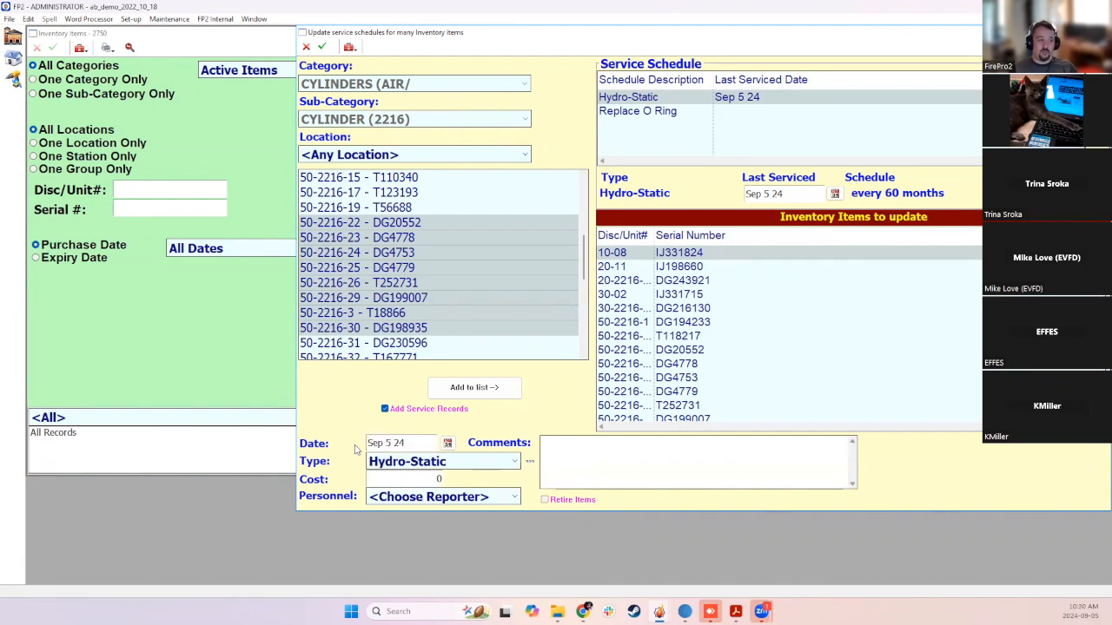
click(406, 478)
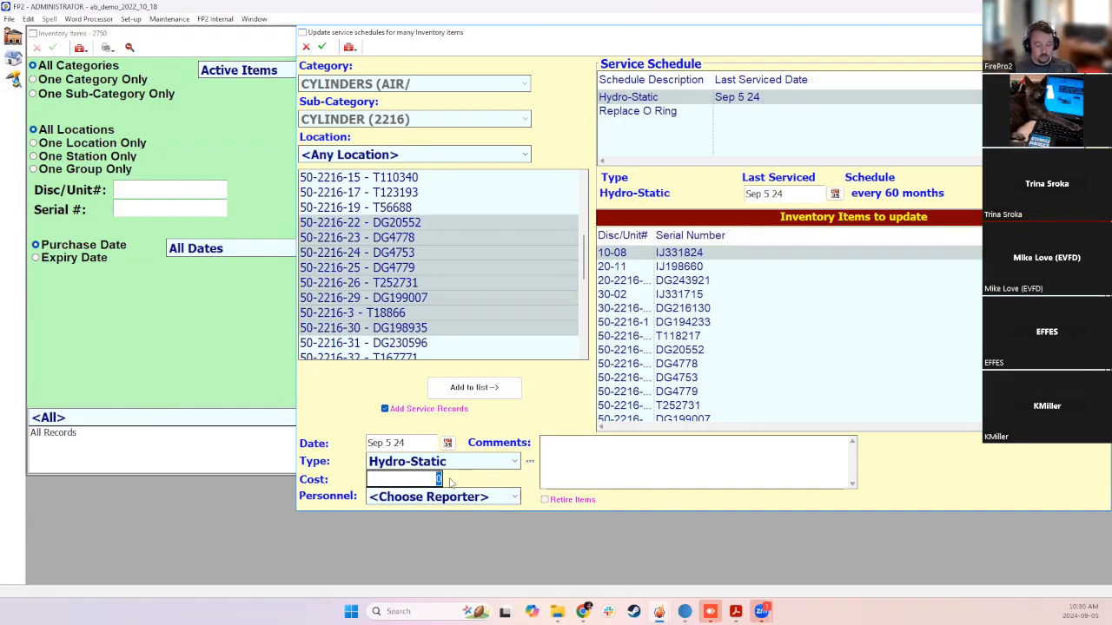
click(504, 418)
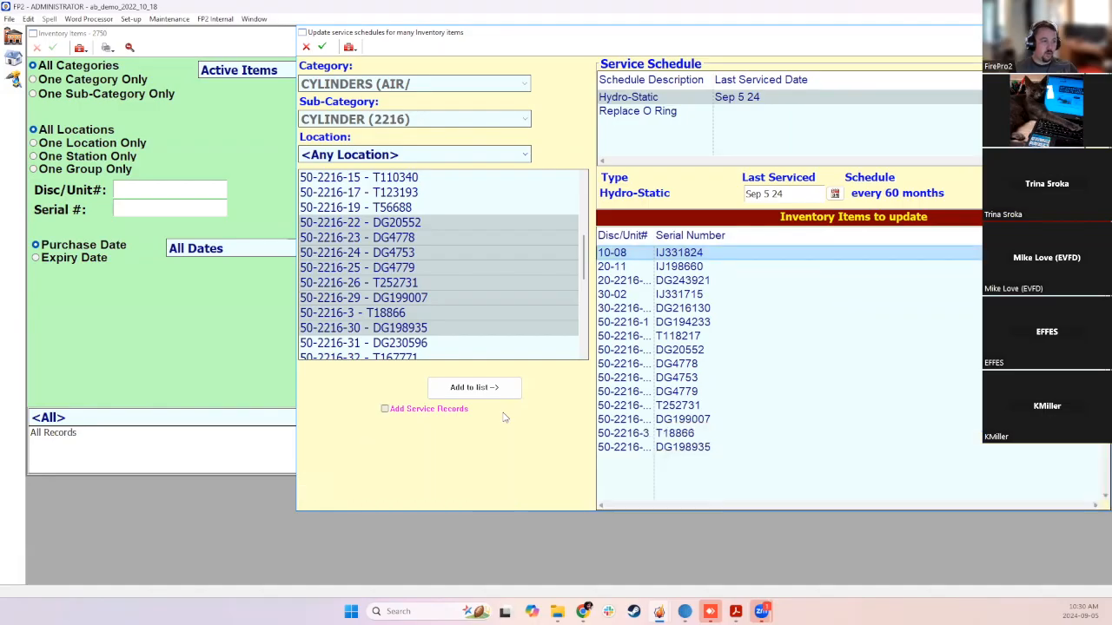
click(388, 409)
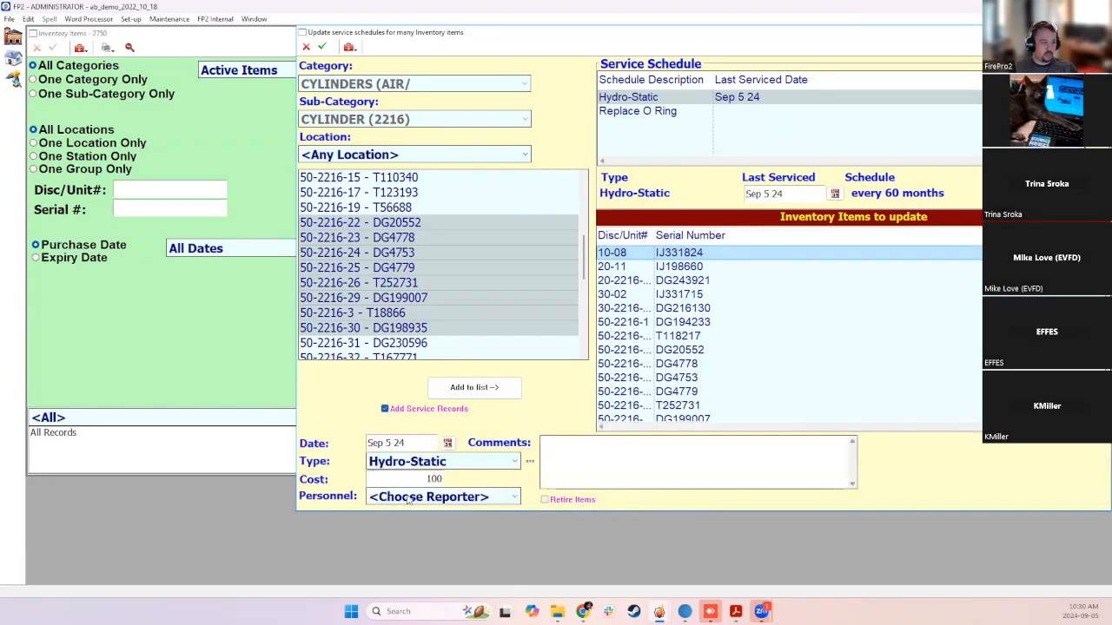
click(598, 469)
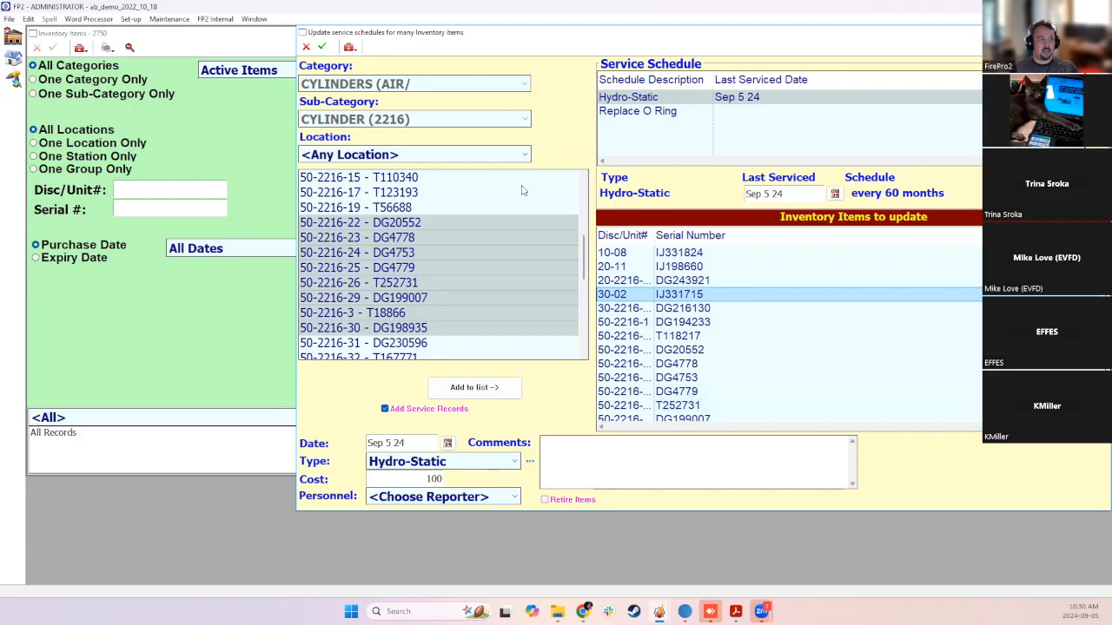
Save the bulk service update for the listed cylinders and close the update window
click(323, 47)
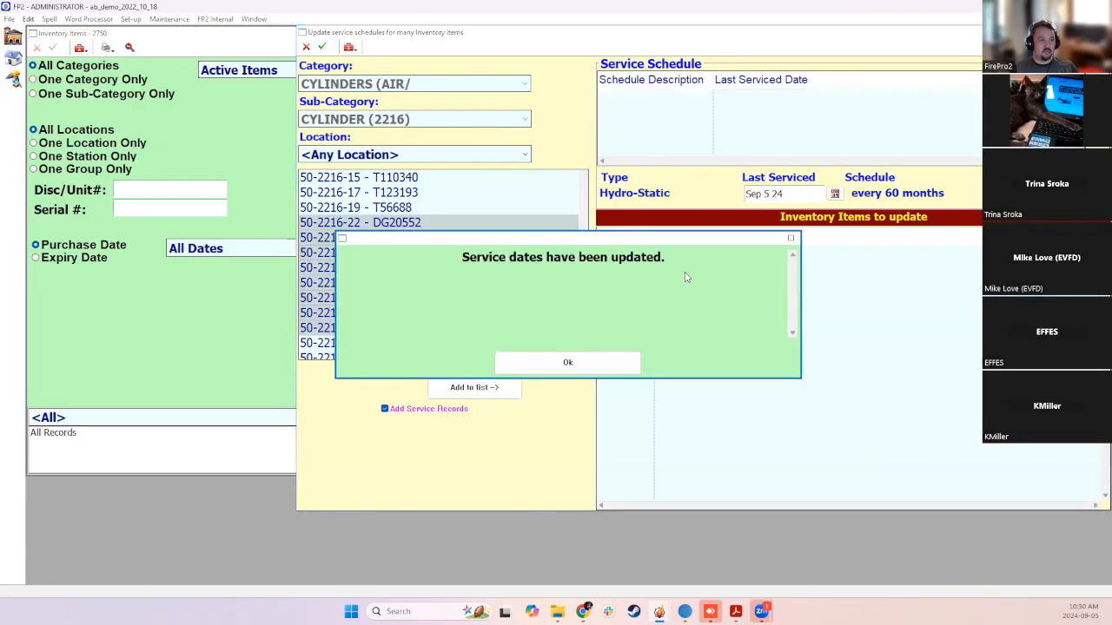
click(548, 362)
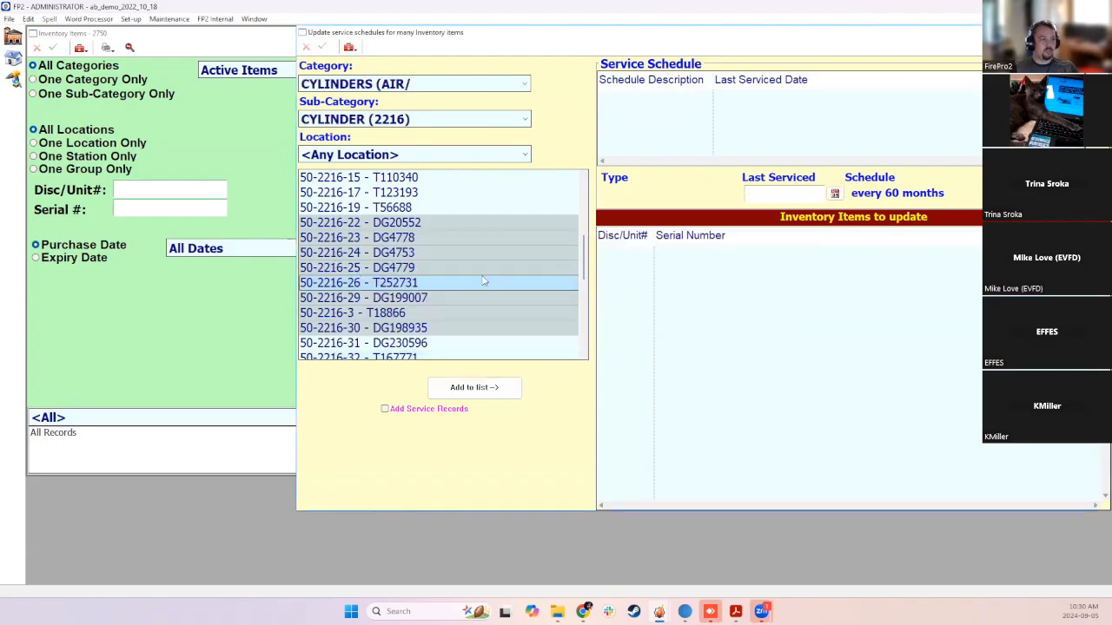
click(1100, 32)
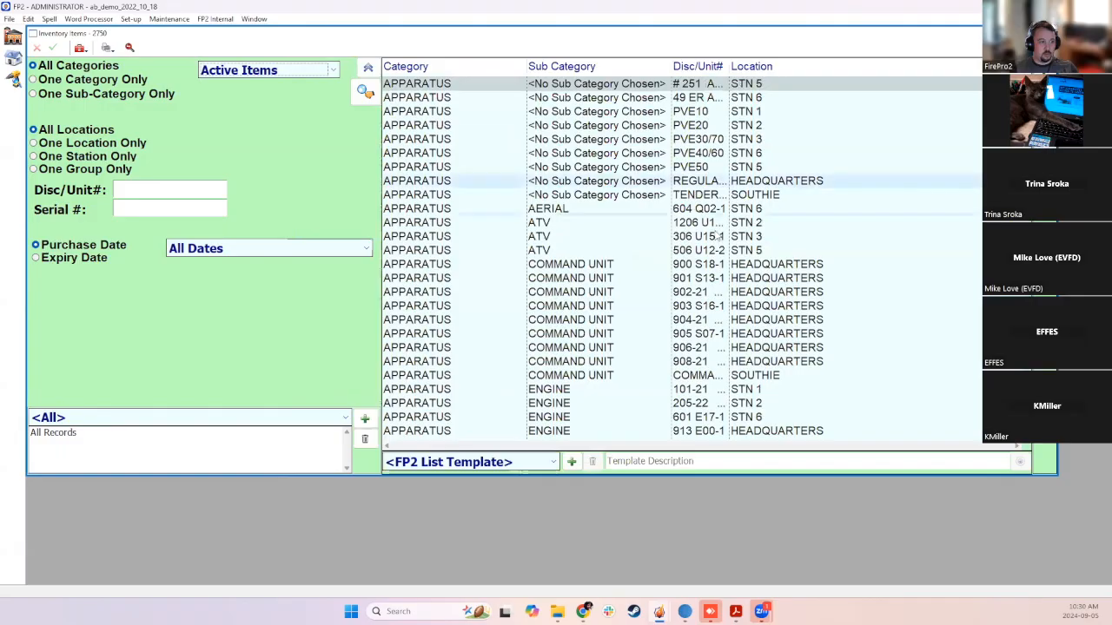
Filter the inventory items to the single category CYLINDERS (AIR/ and select cylinder 30-02
click(71, 81)
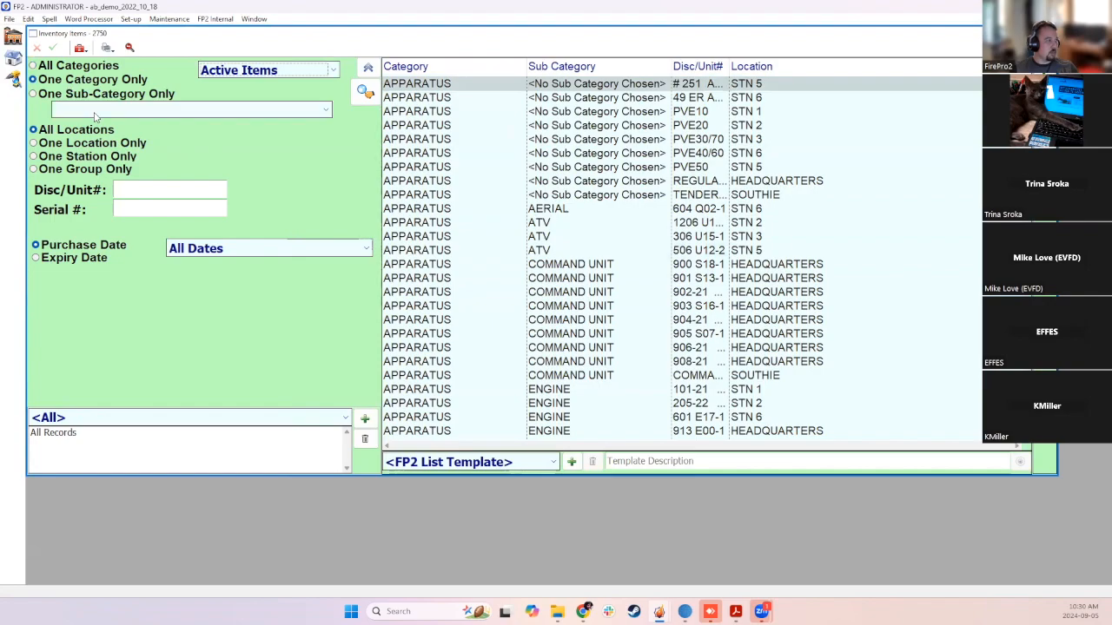
click(139, 171)
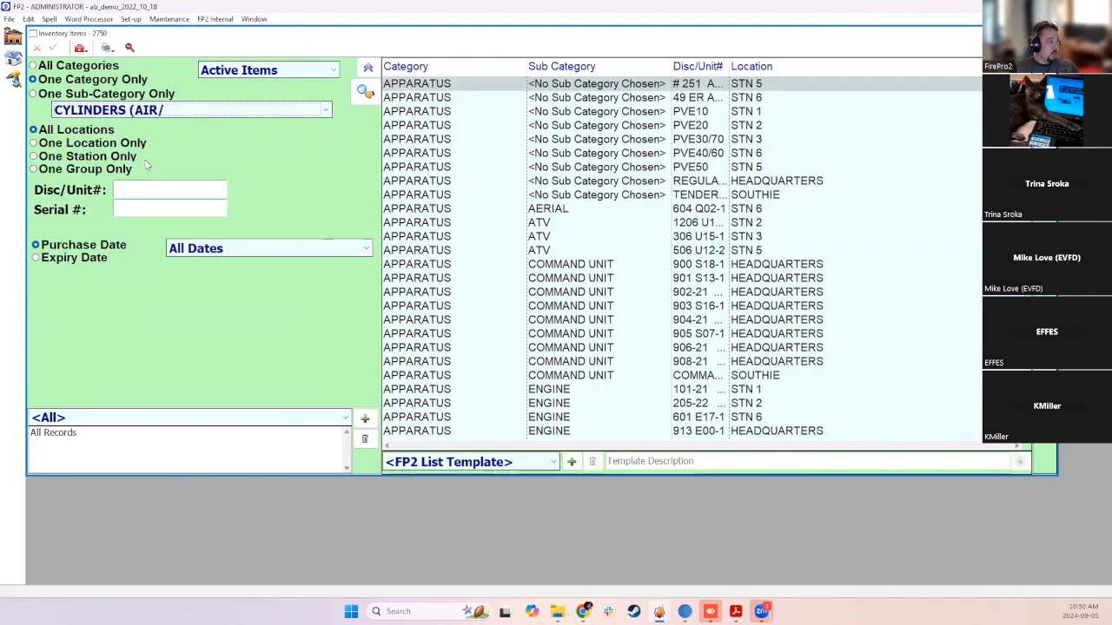
click(625, 156)
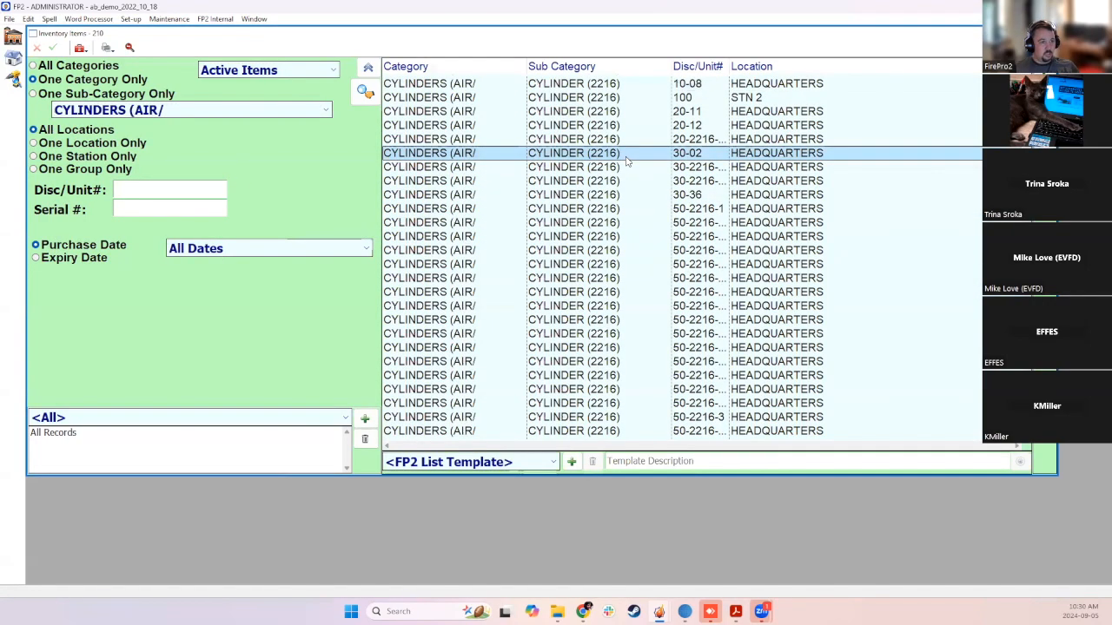
Open cylinder 30-02, examine its service schedule and service records, and close it
double_click(626, 161)
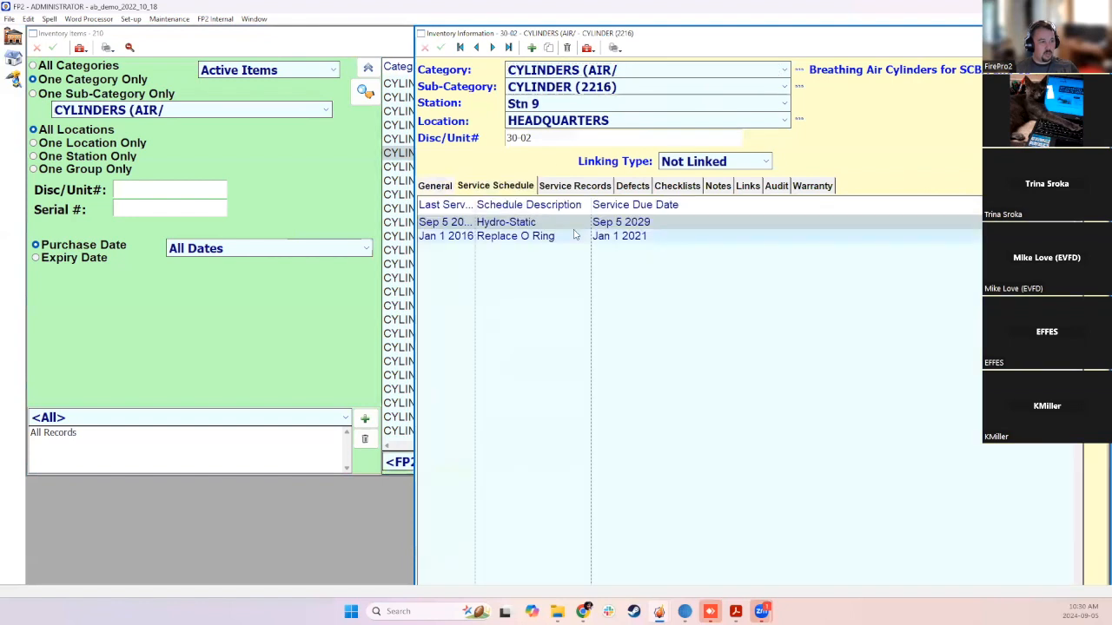
click(1078, 33)
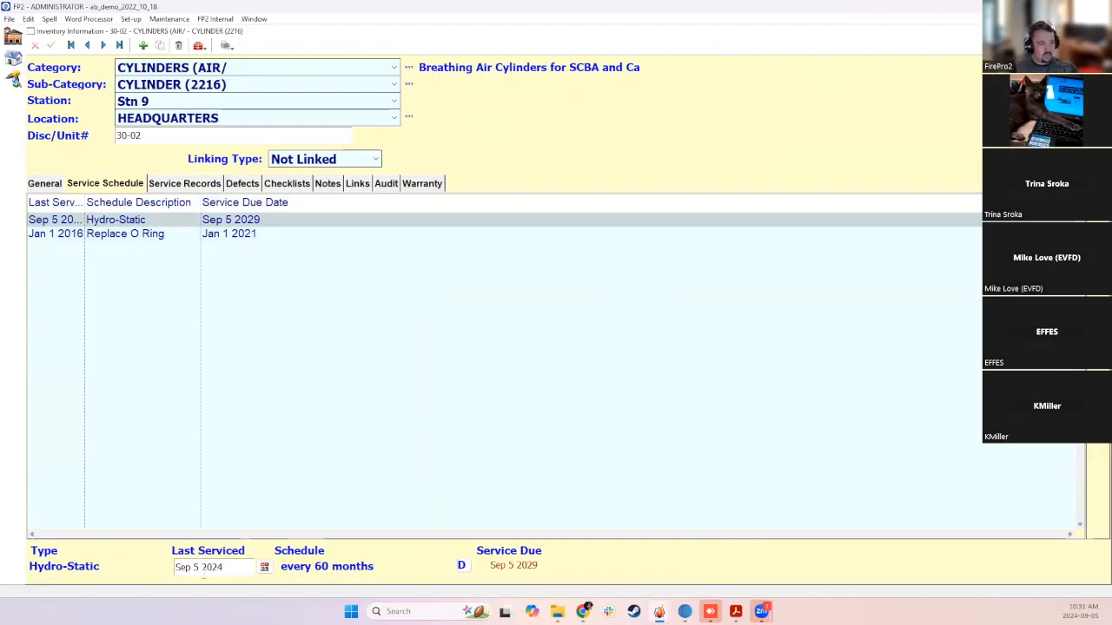
click(184, 183)
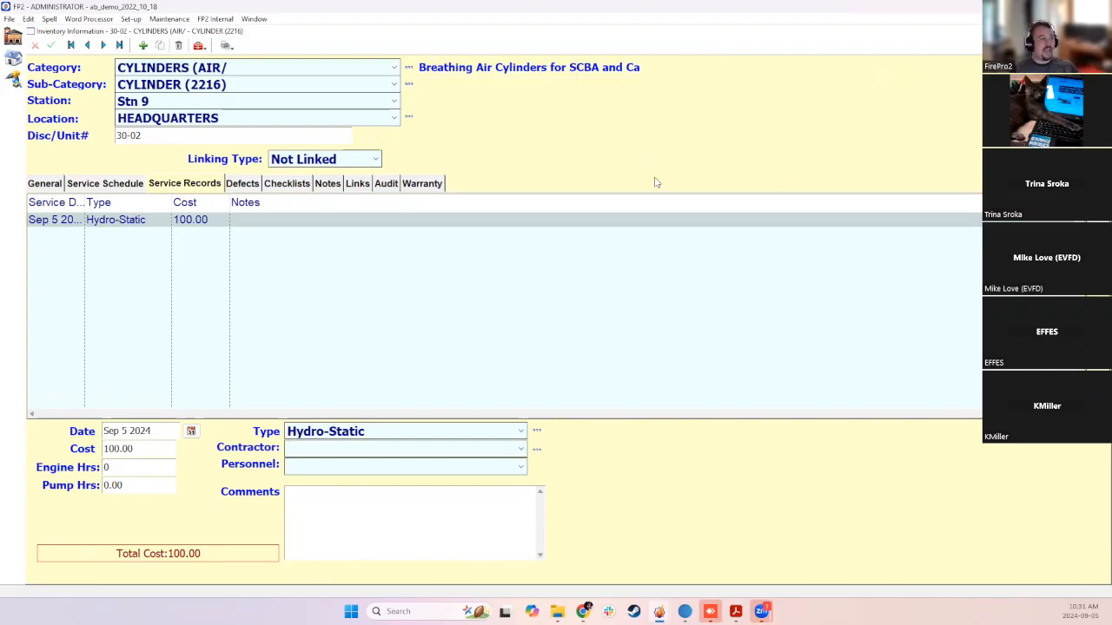
click(1102, 31)
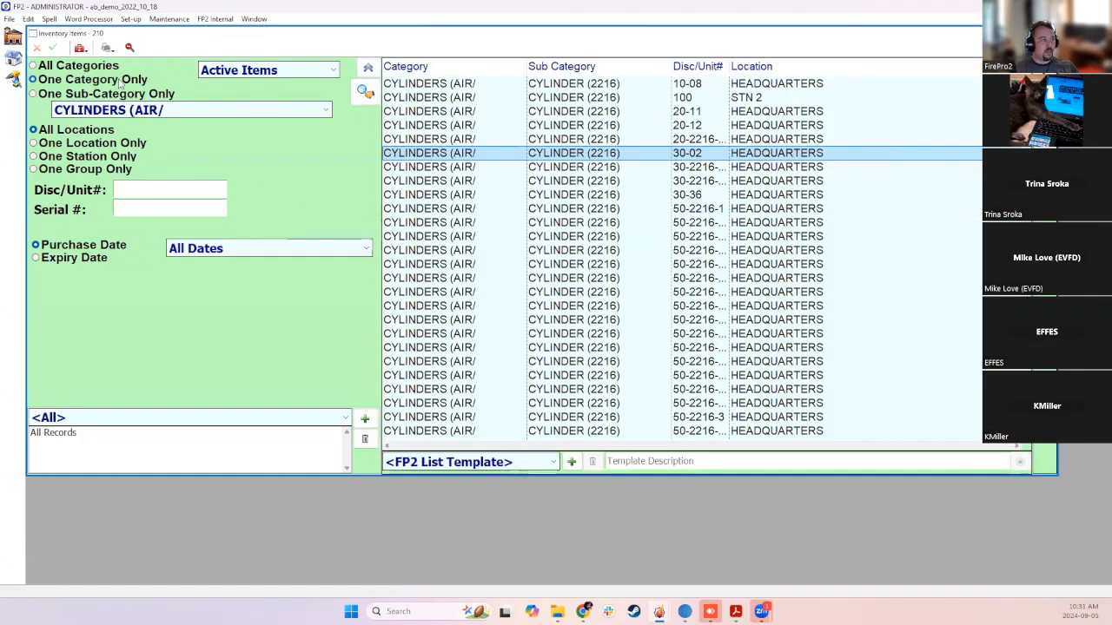
click(80, 49)
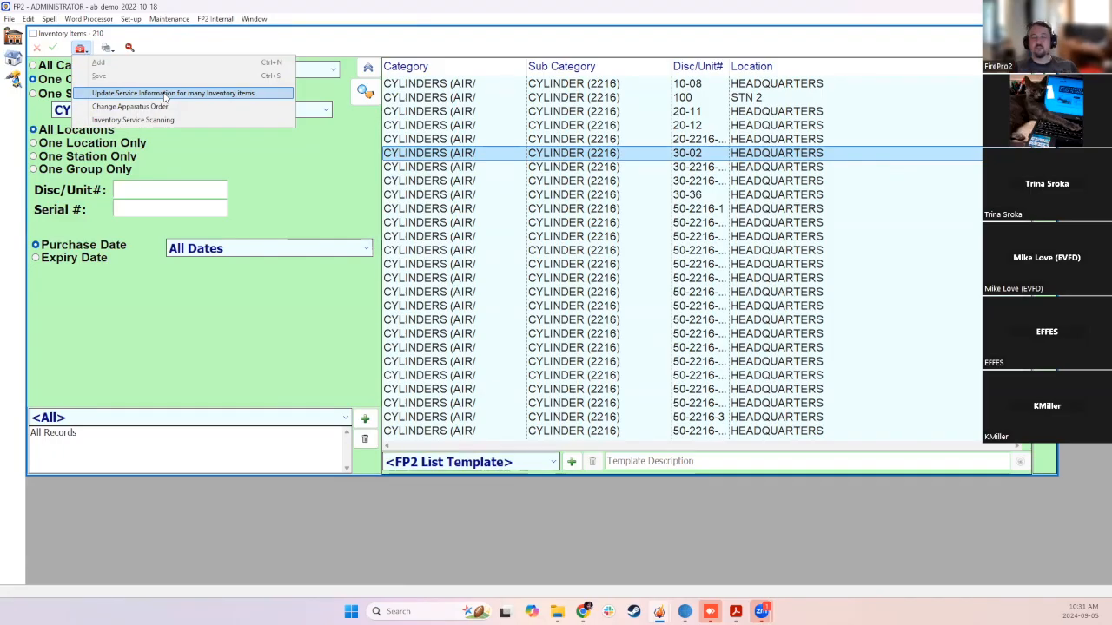
click(253, 173)
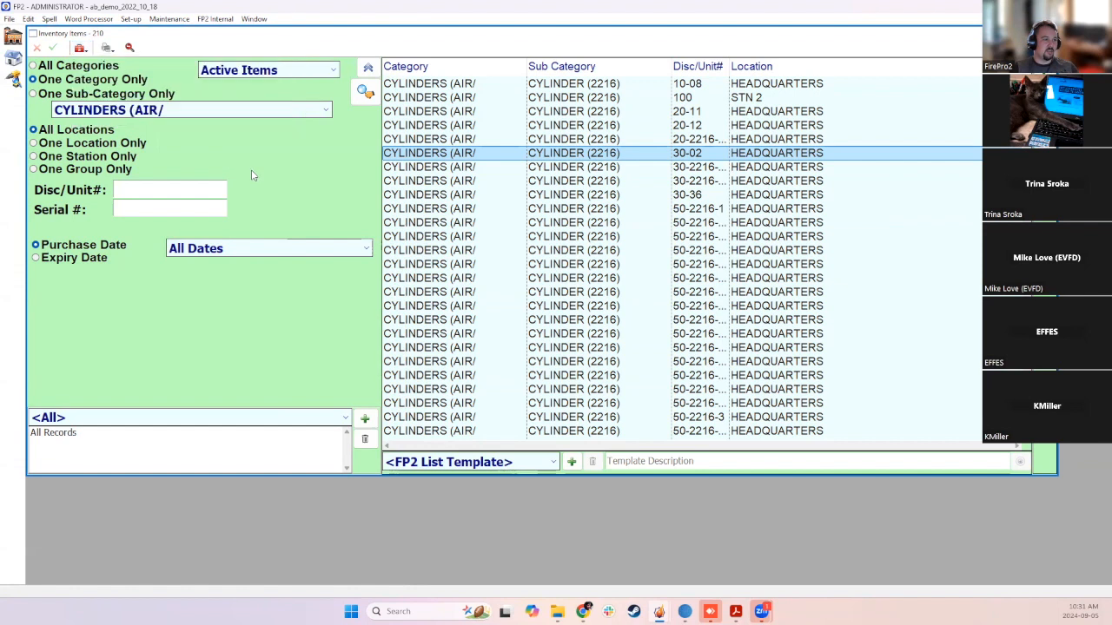
Reopen cylinder 30-02 and view its service schedule
double_click(414, 152)
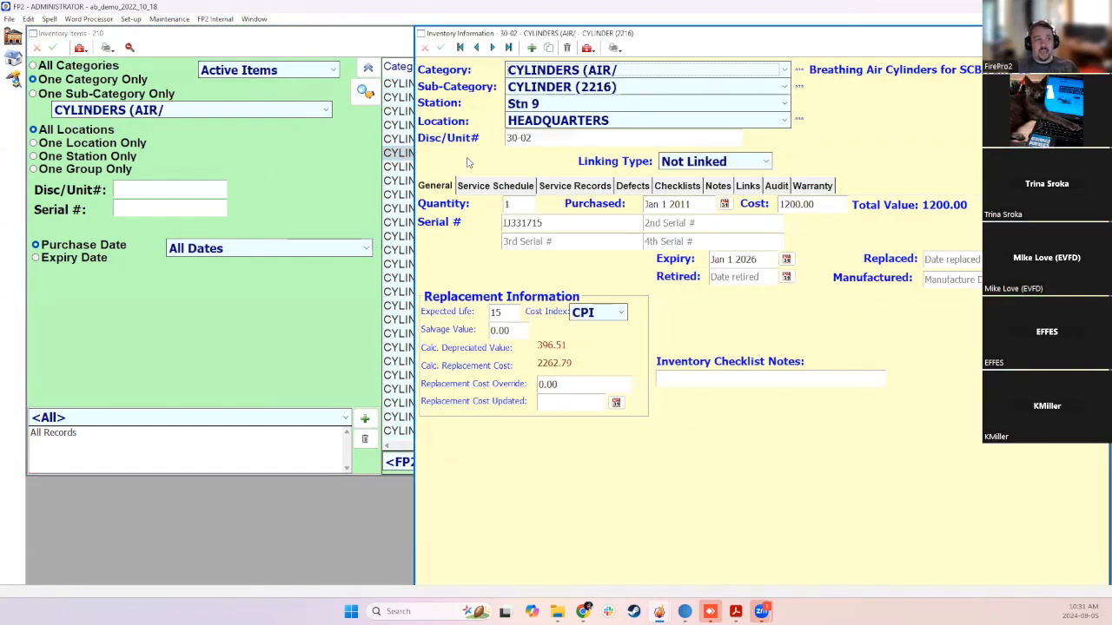
click(482, 186)
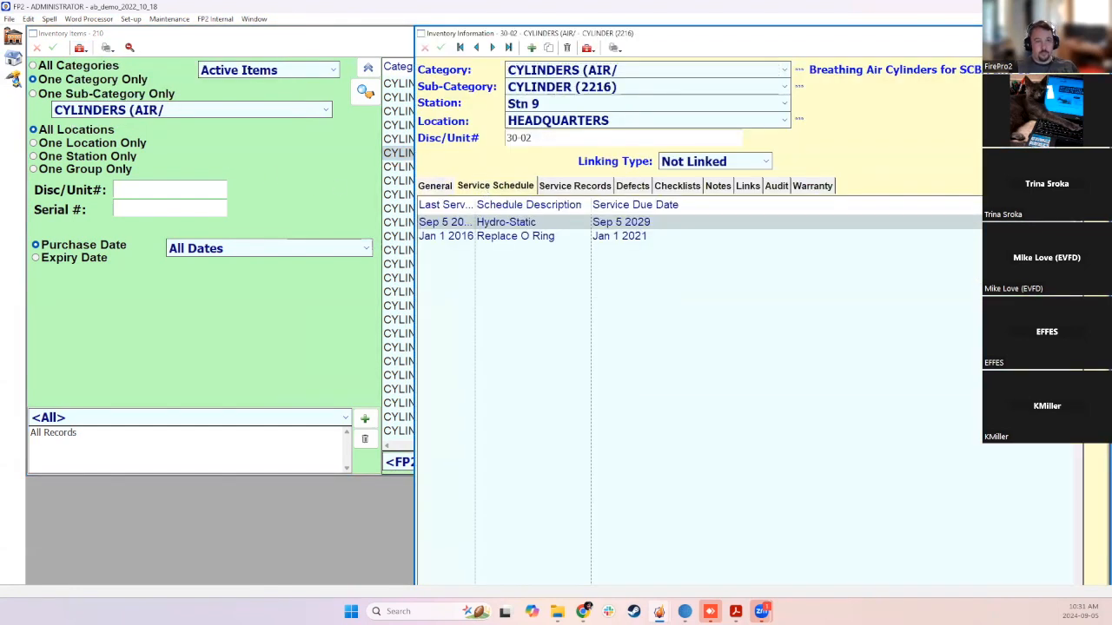
Examine the Replace O Ring and Hydro-Static schedule entries and the service records of cylinder 30-02, and close the item
click(120, 235)
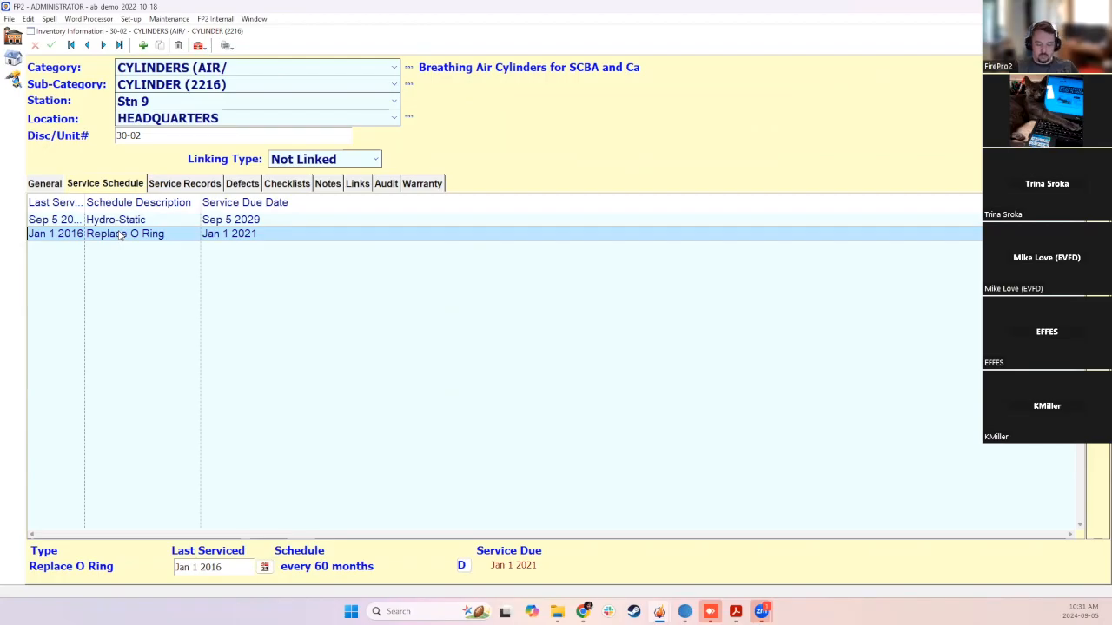
click(178, 186)
click(209, 226)
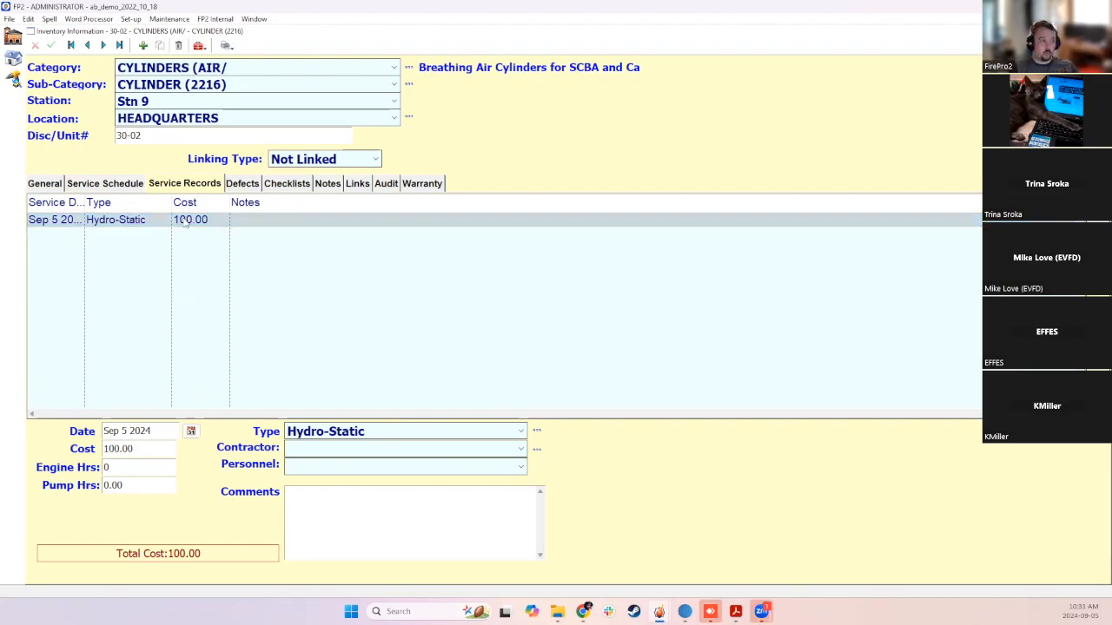
click(108, 184)
click(91, 222)
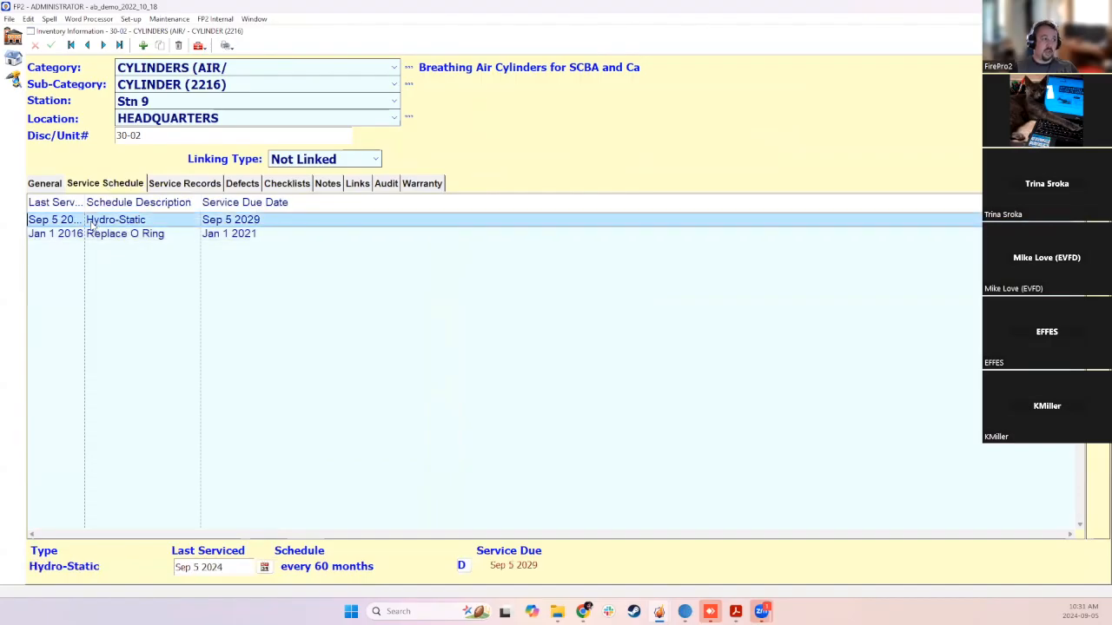
click(171, 185)
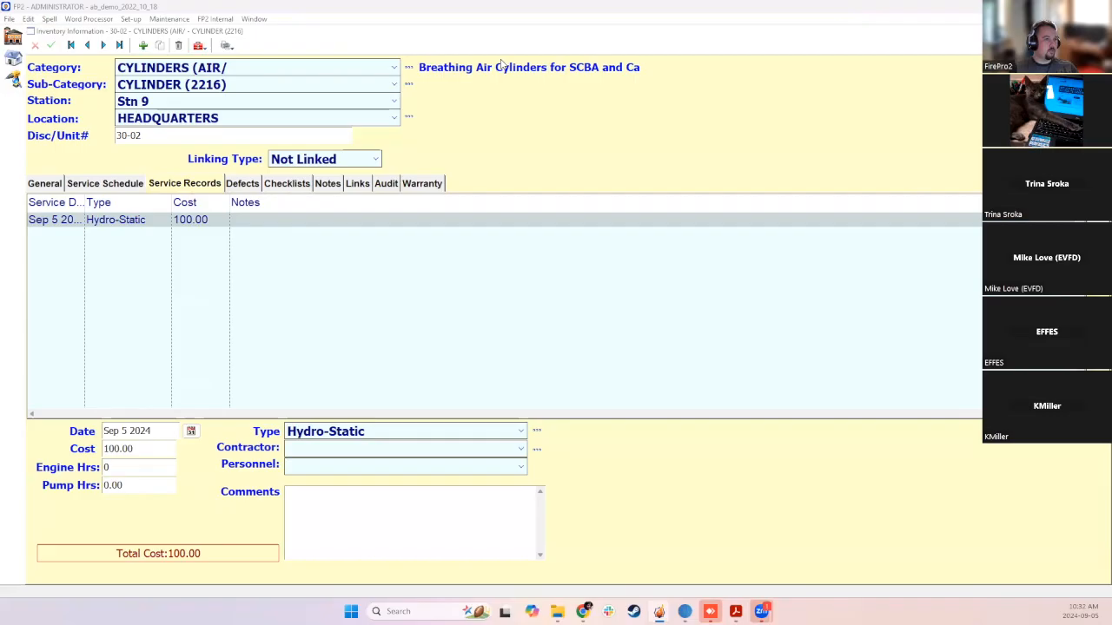
click(1101, 31)
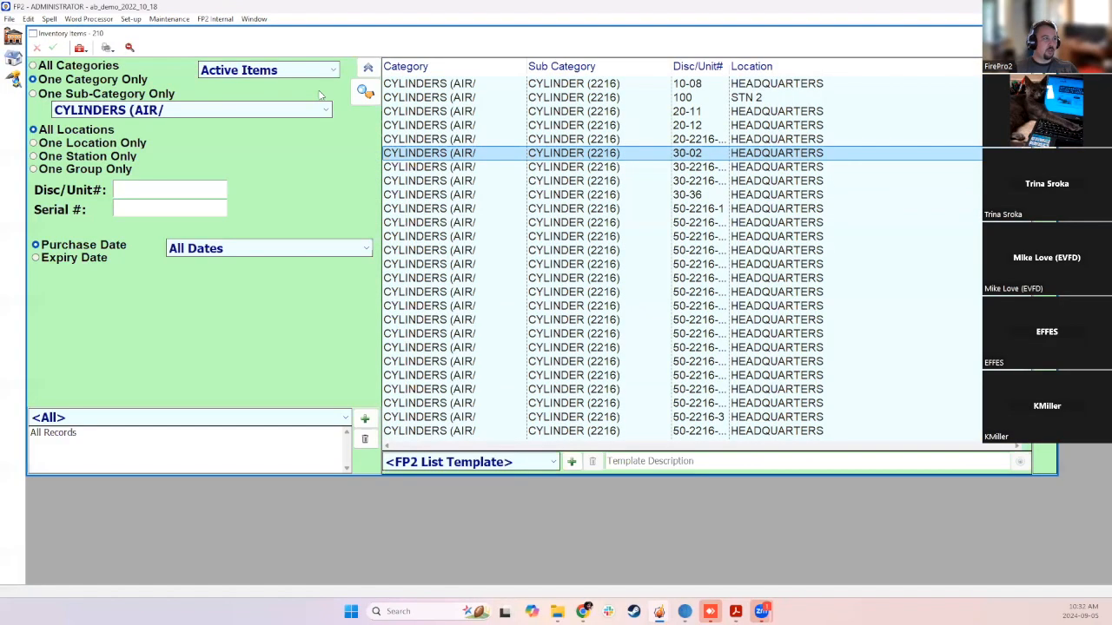
Open cylinder 30-02 again from the inventory list and show its service schedule
click(84, 51)
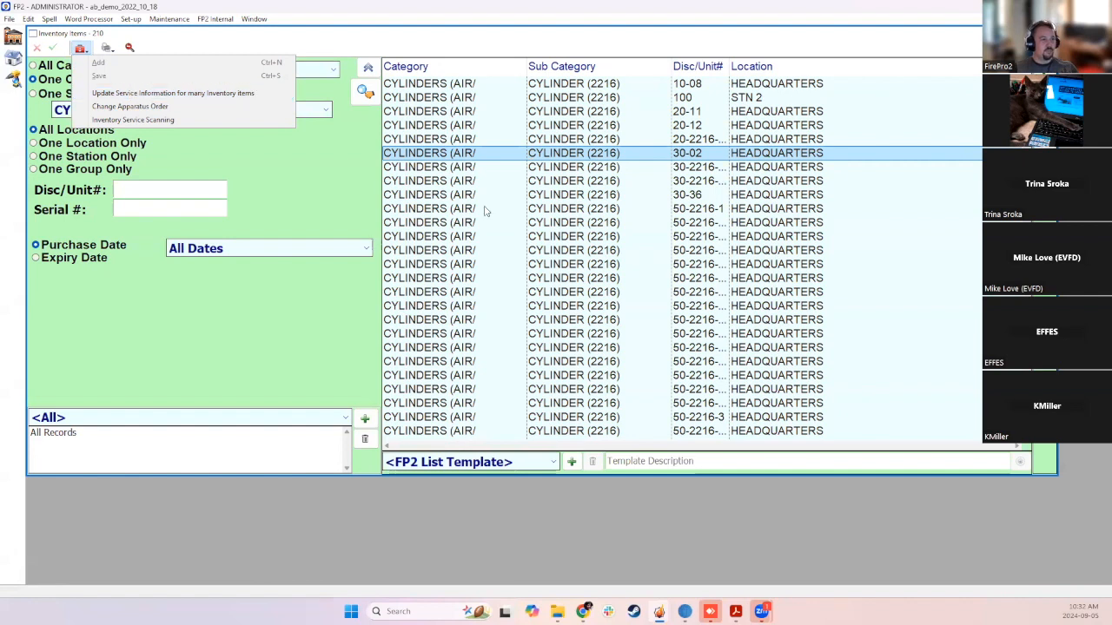
click(557, 152)
double_click(557, 153)
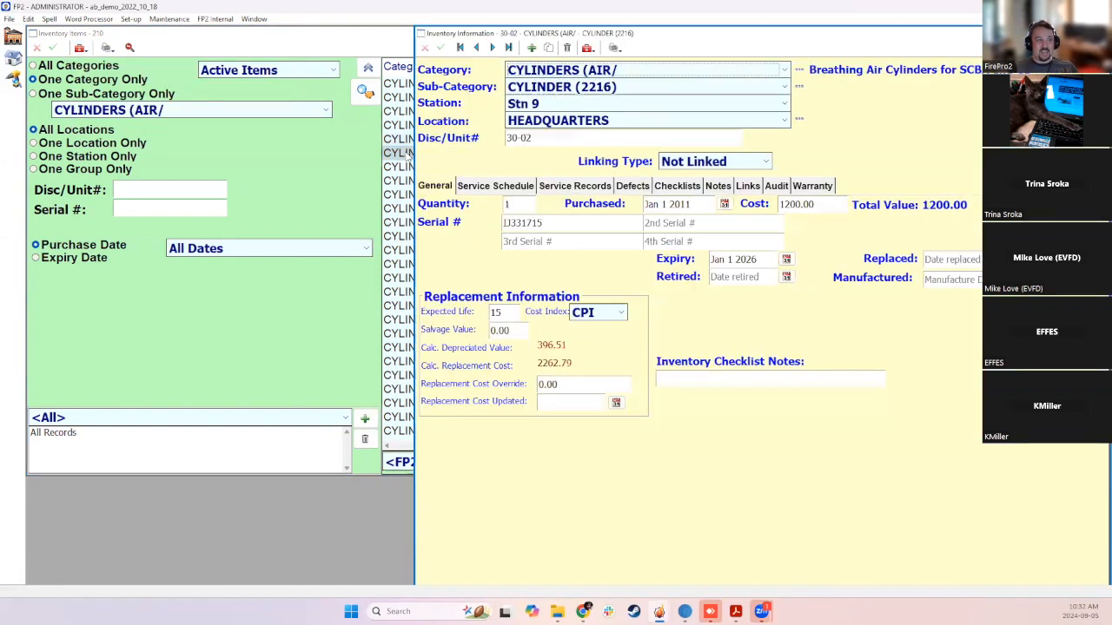
click(484, 187)
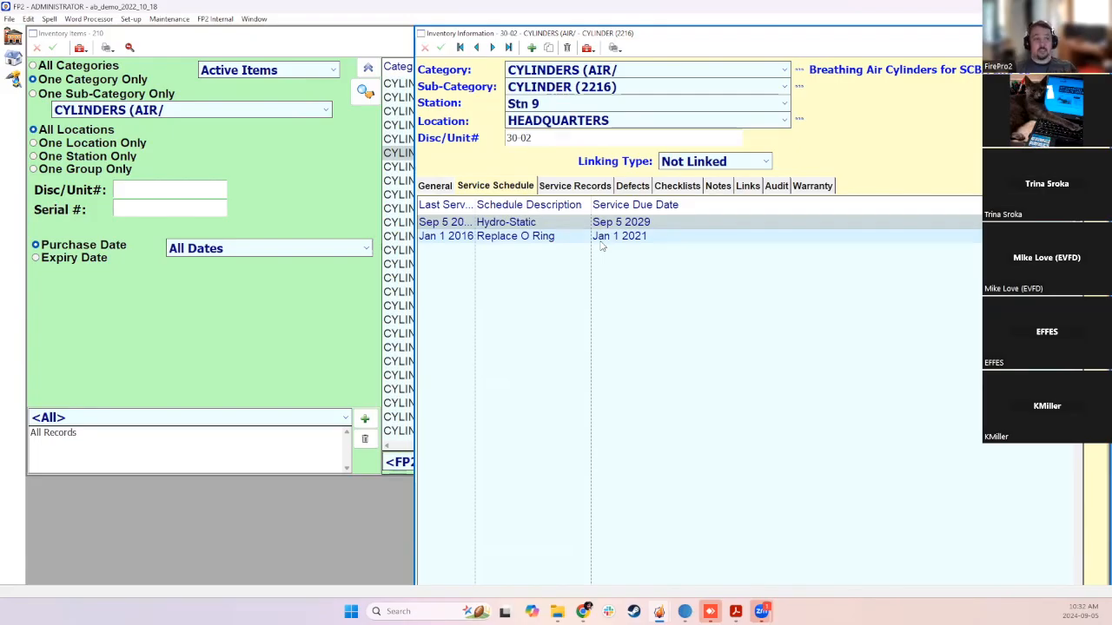
Examine the schedule types tied to the Hydro-Static service type of sub-category CYLINDER (2216), and close the setup windows
click(799, 87)
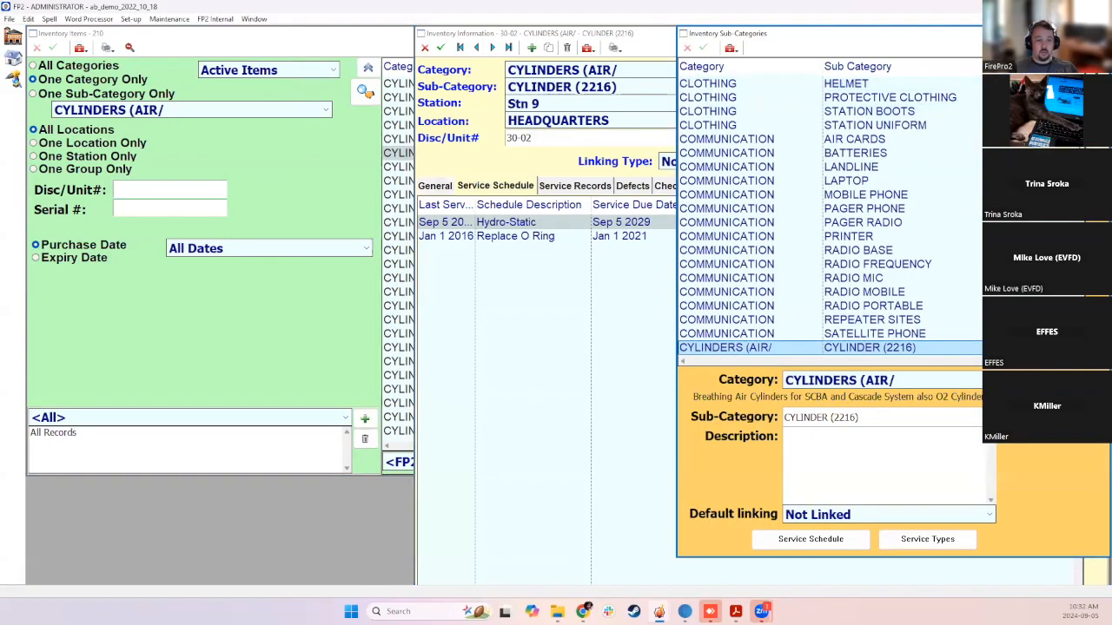
click(912, 540)
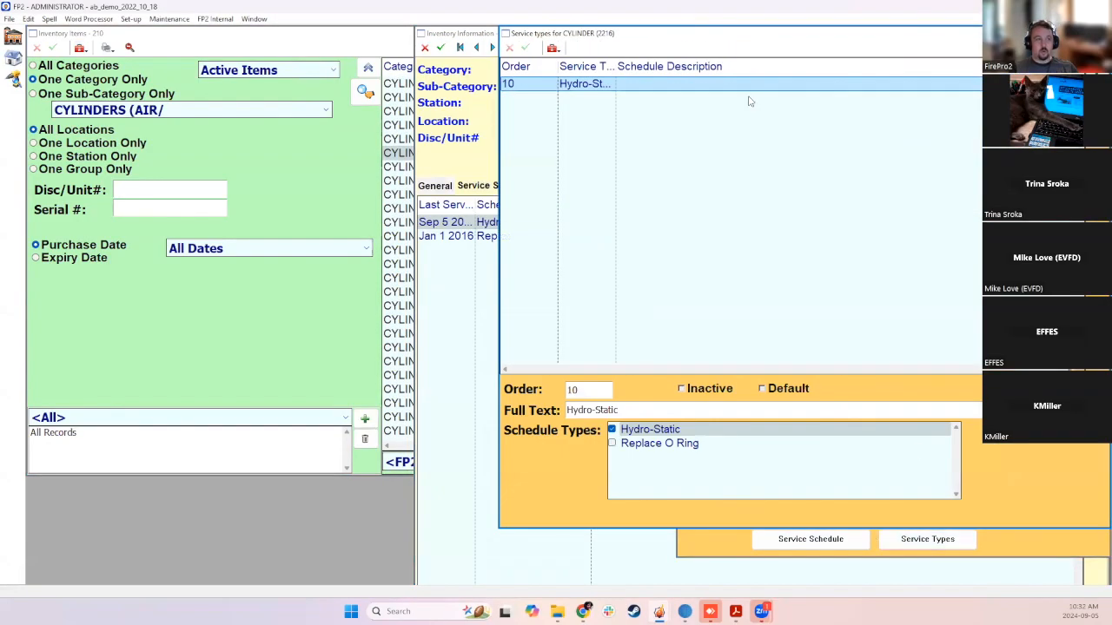
drag(614, 59, 695, 59)
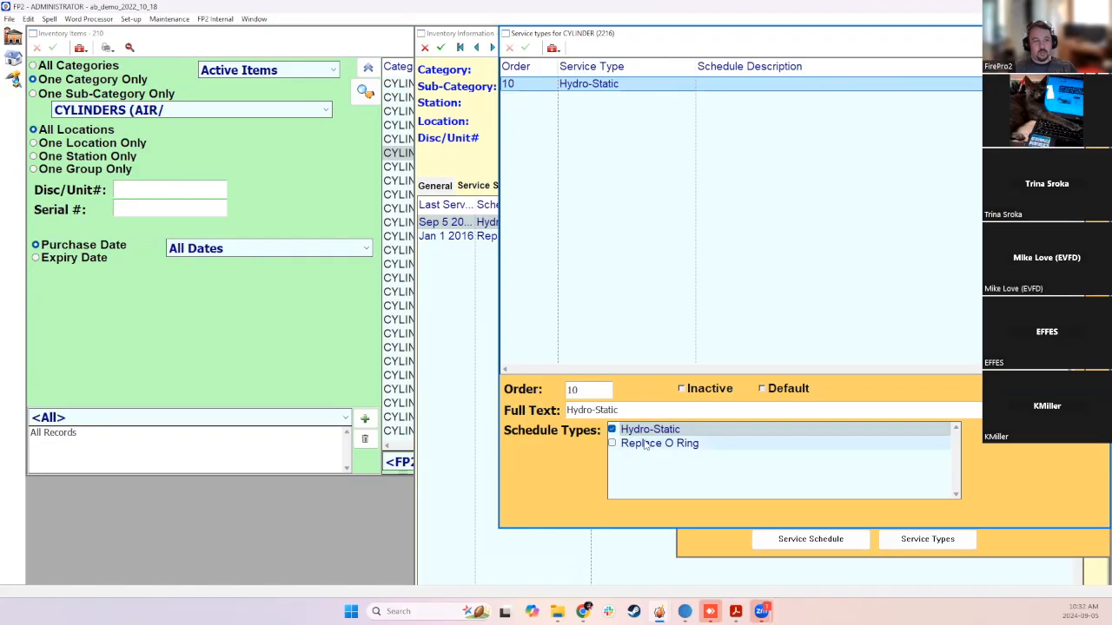
click(686, 430)
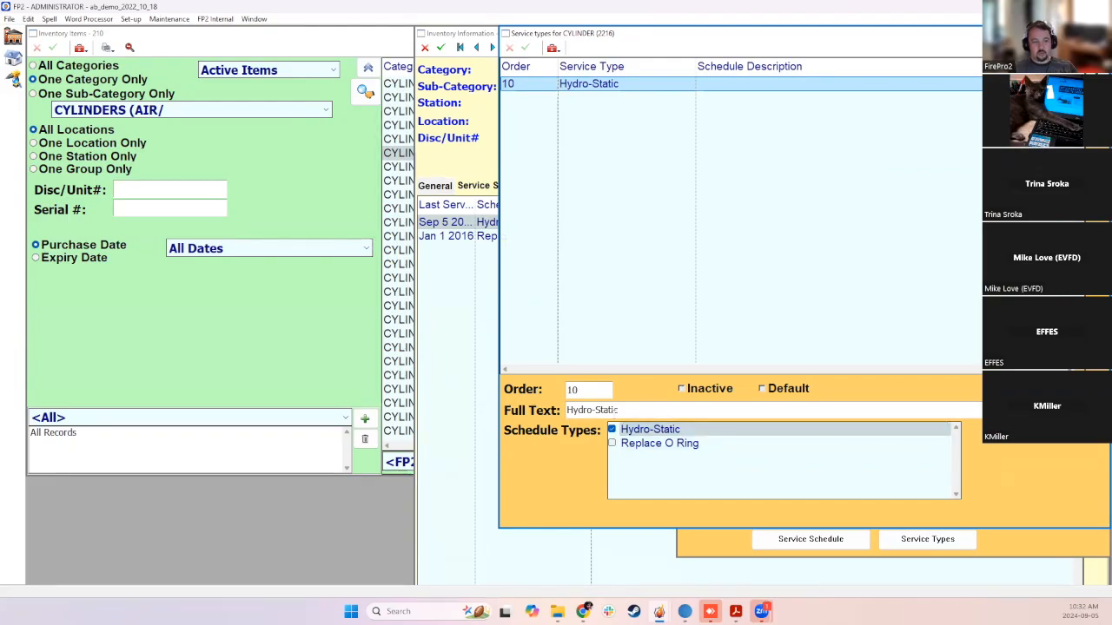
click(633, 434)
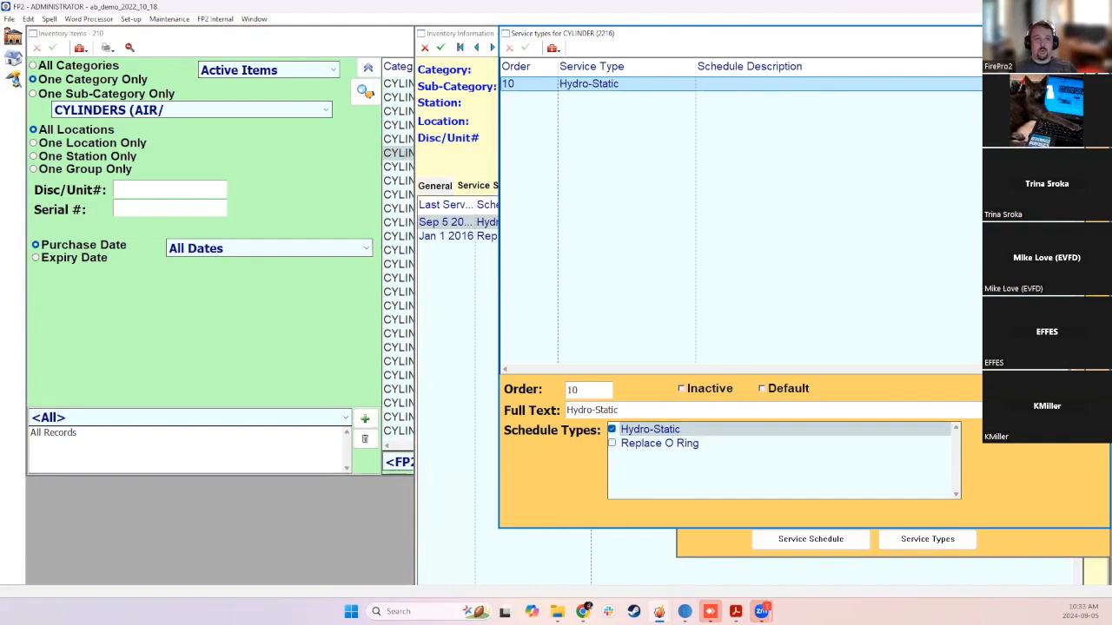
click(1100, 33)
click(1100, 33)
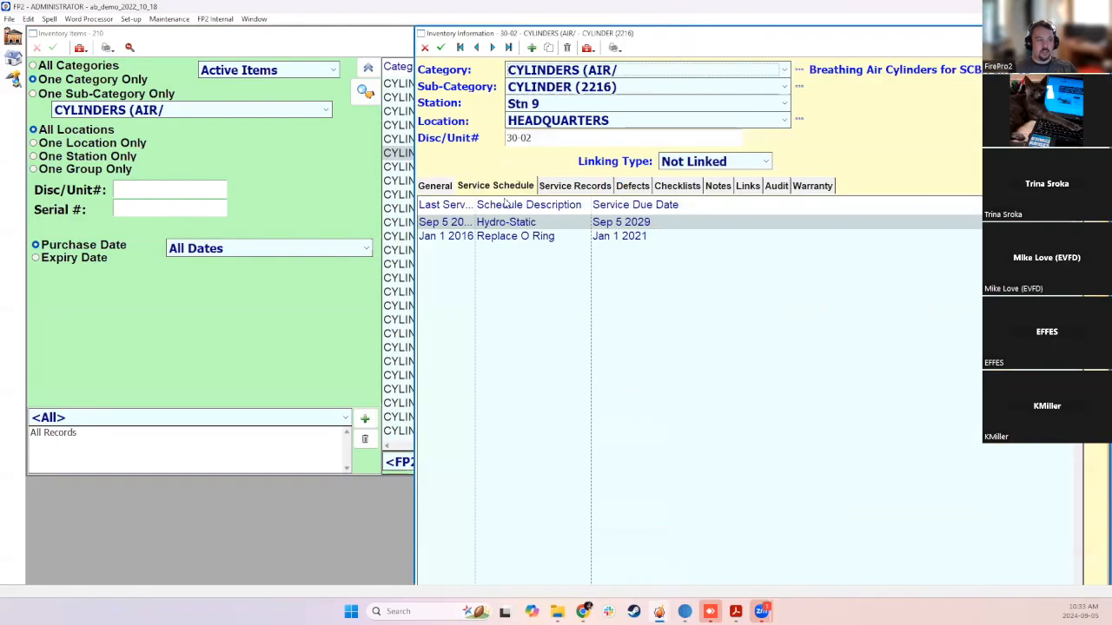
Add a Hydro-Static service record dated Sep 6 2024 with a cost of 5.00 to cylinder 30-02 and save it
click(584, 188)
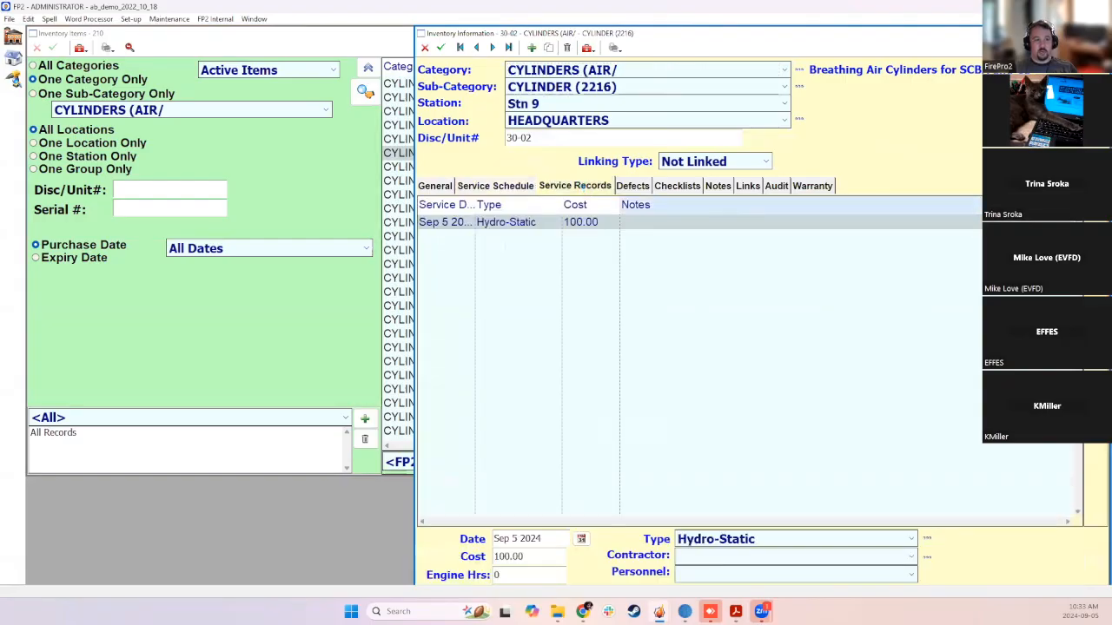
click(531, 48)
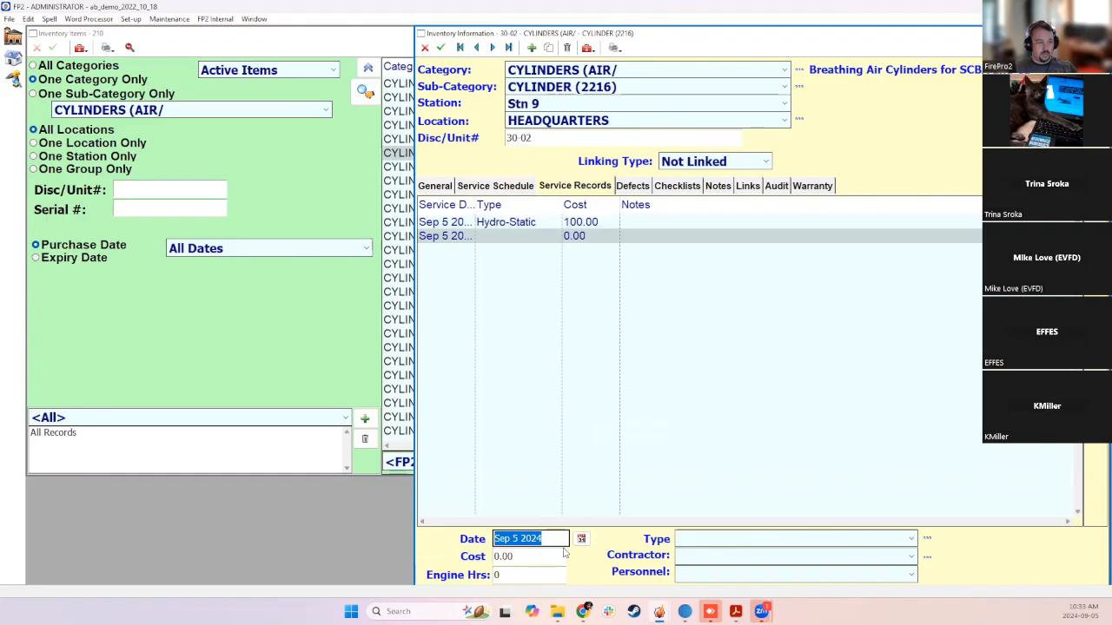
text(6)
key(Tab)
click(728, 540)
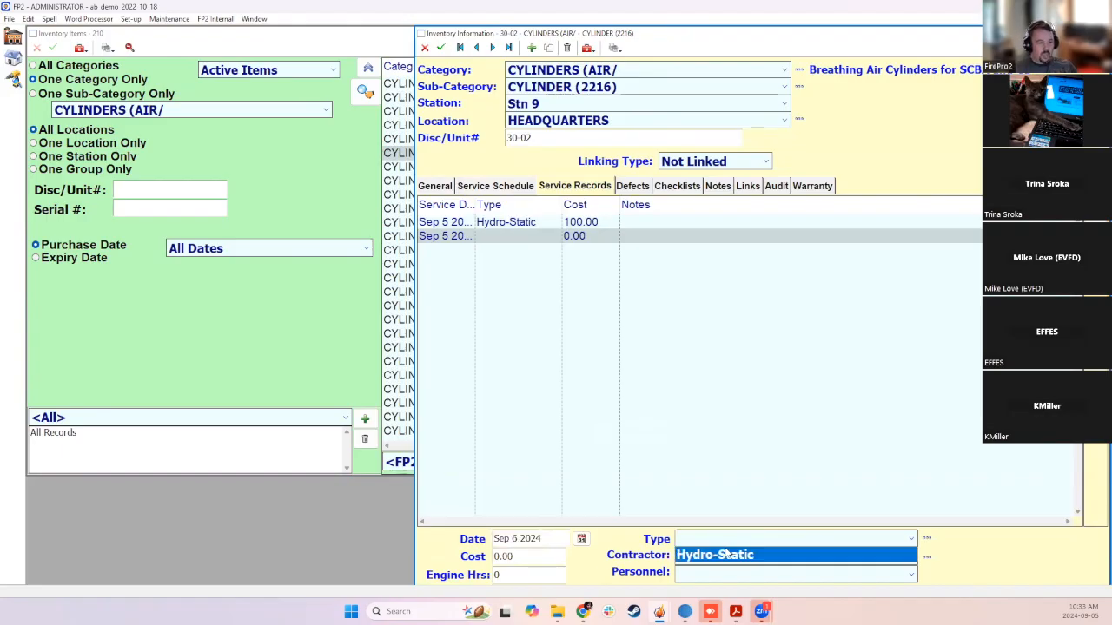
click(731, 556)
click(538, 558)
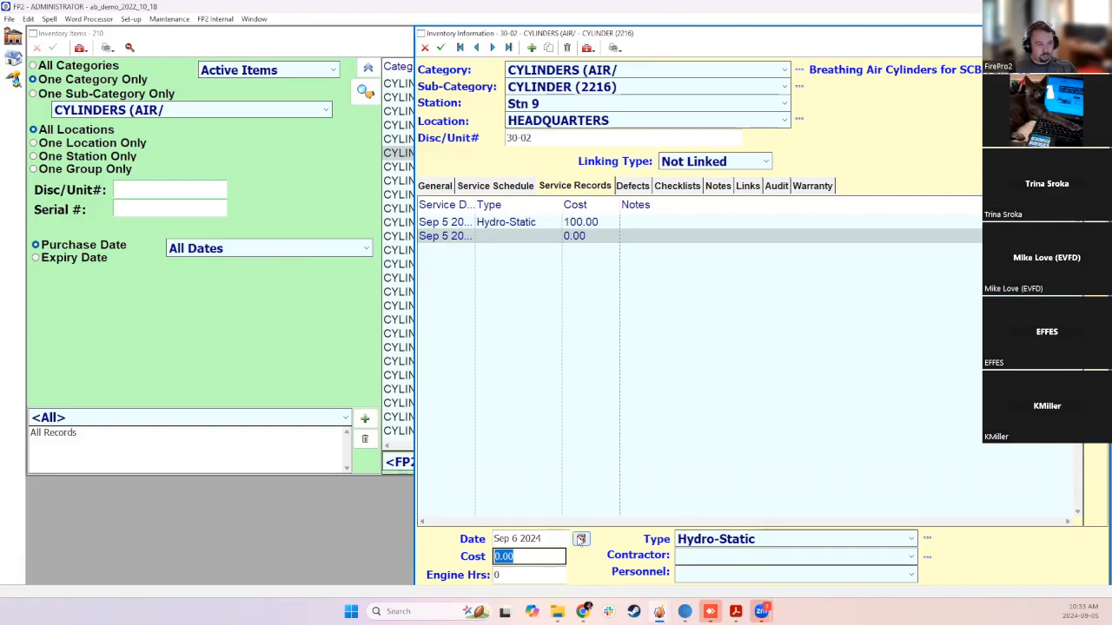
text(5)
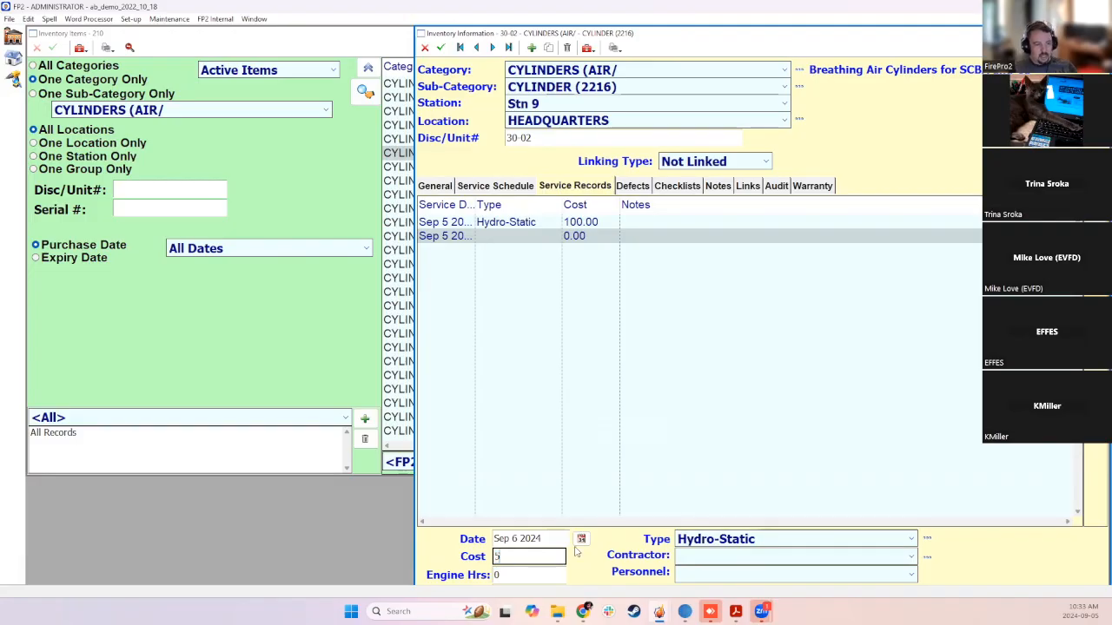
click(591, 409)
click(1080, 33)
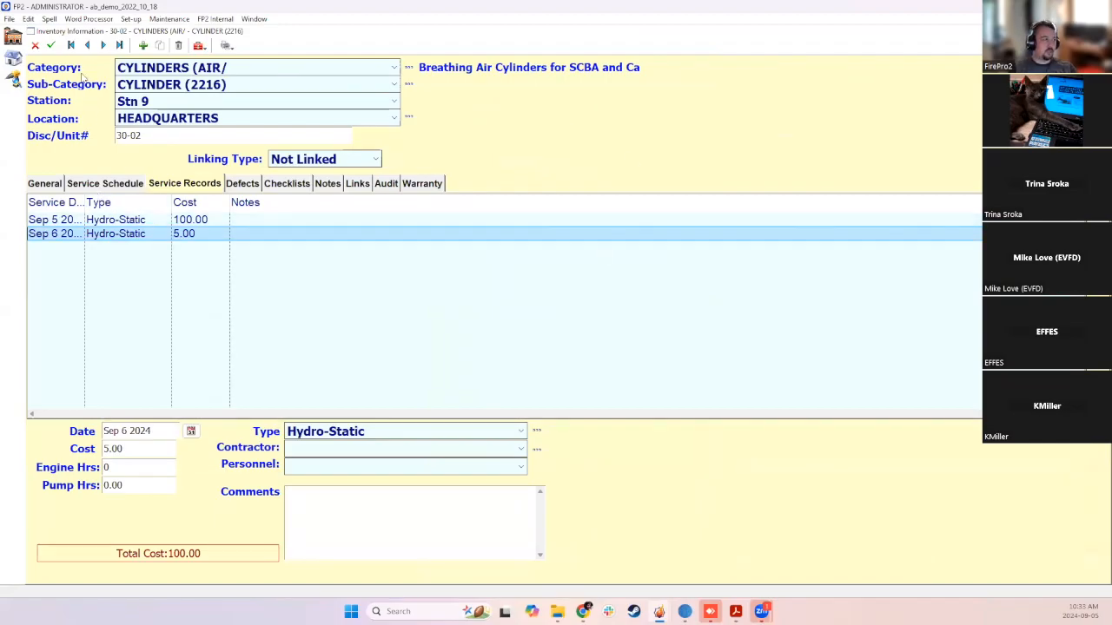
click(51, 45)
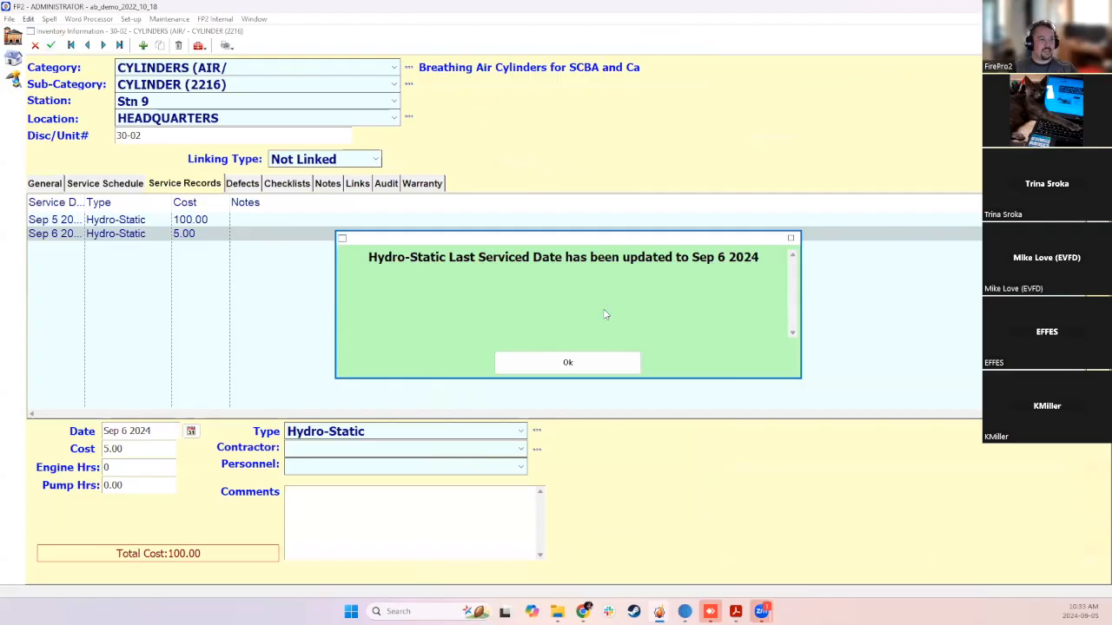
click(563, 363)
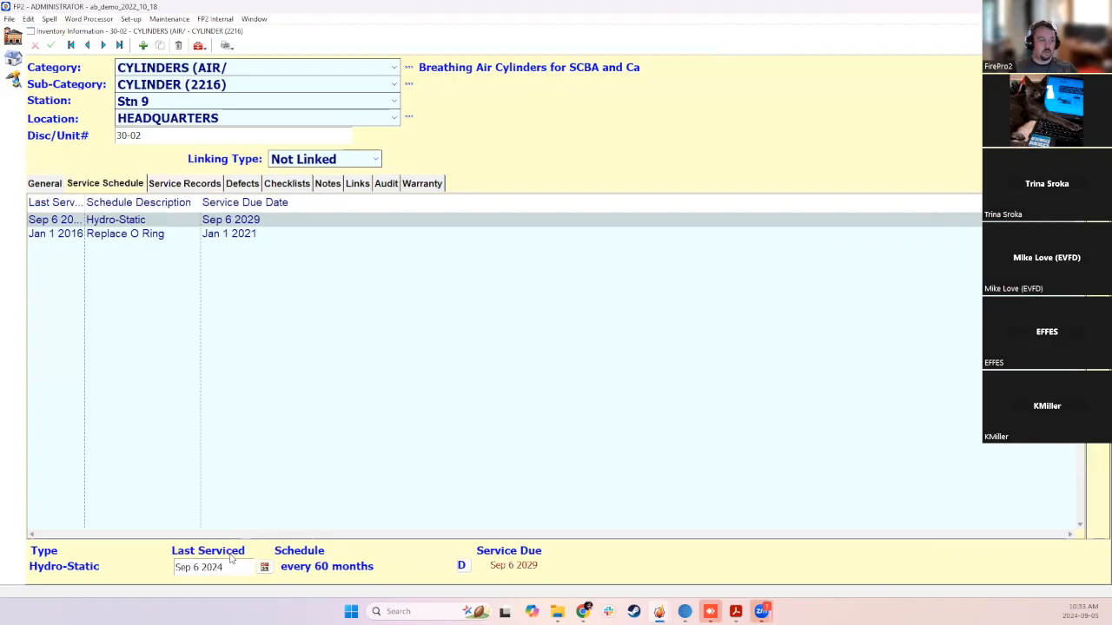
Create and save a service type named Post-Use Service with order 10 for CYLINDER (2216), and close cylinder 30-02
click(184, 184)
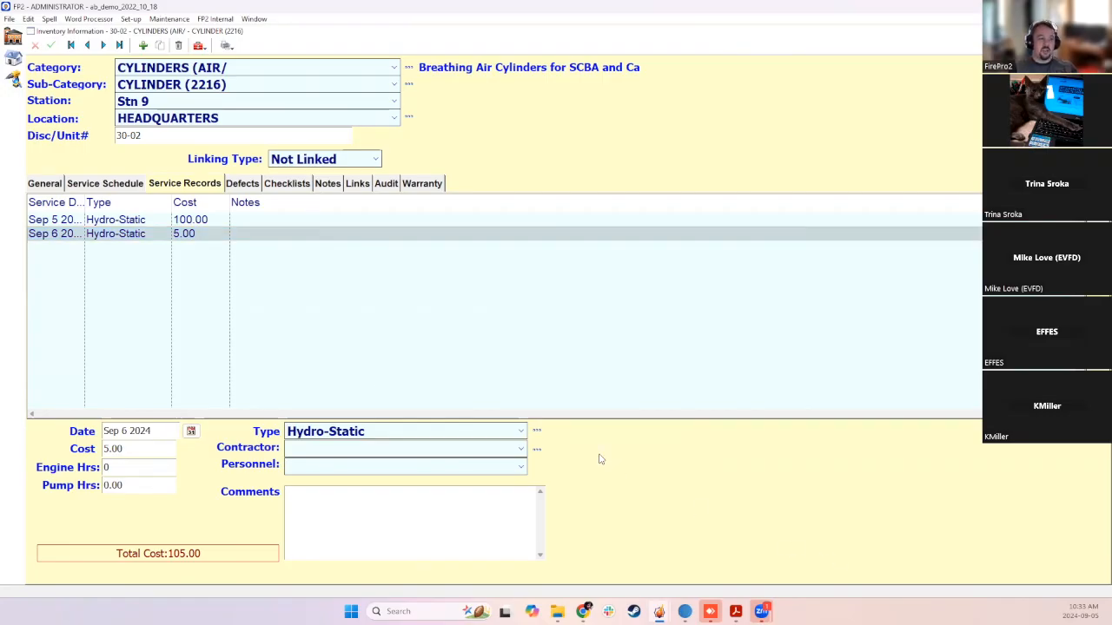
click(537, 433)
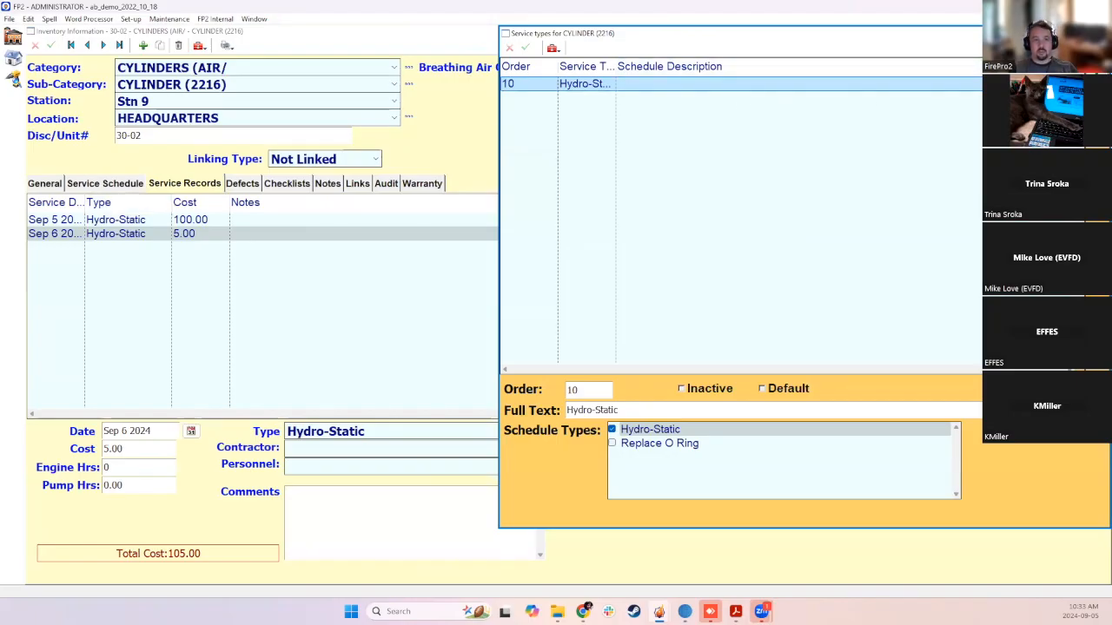
key(Insert)
text(10)
key(Tab)
text(Post-)
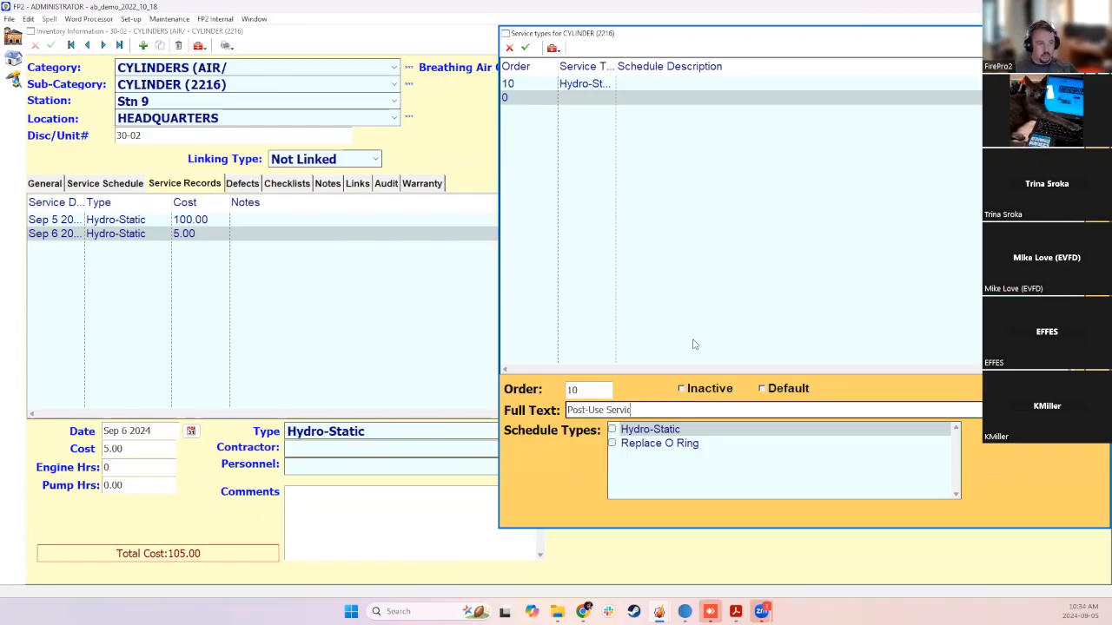
key(BackSpace)
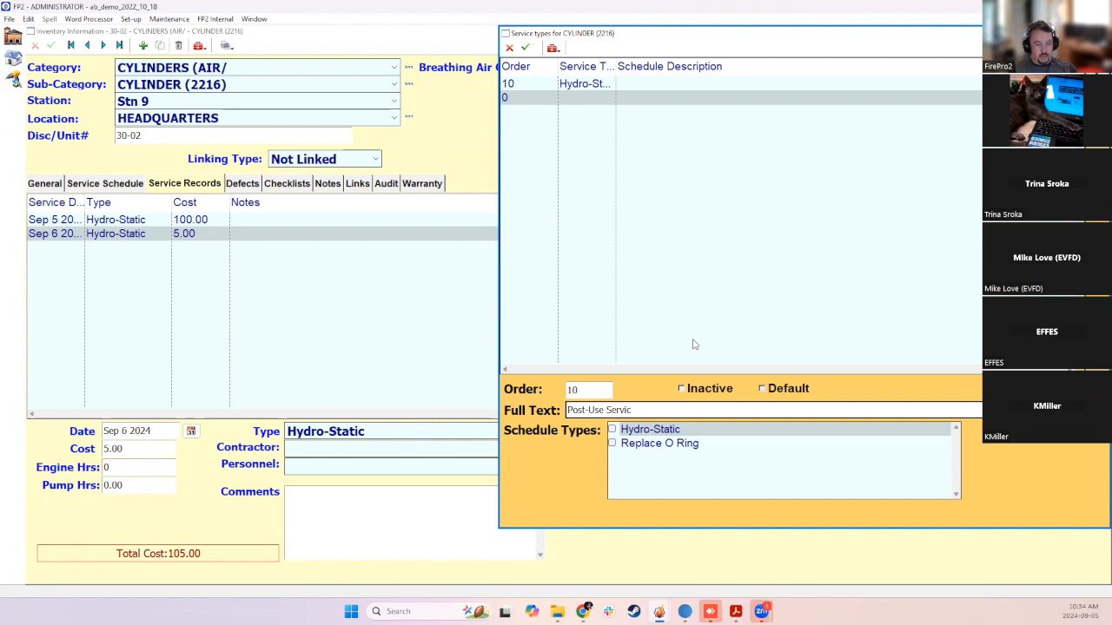
click(695, 285)
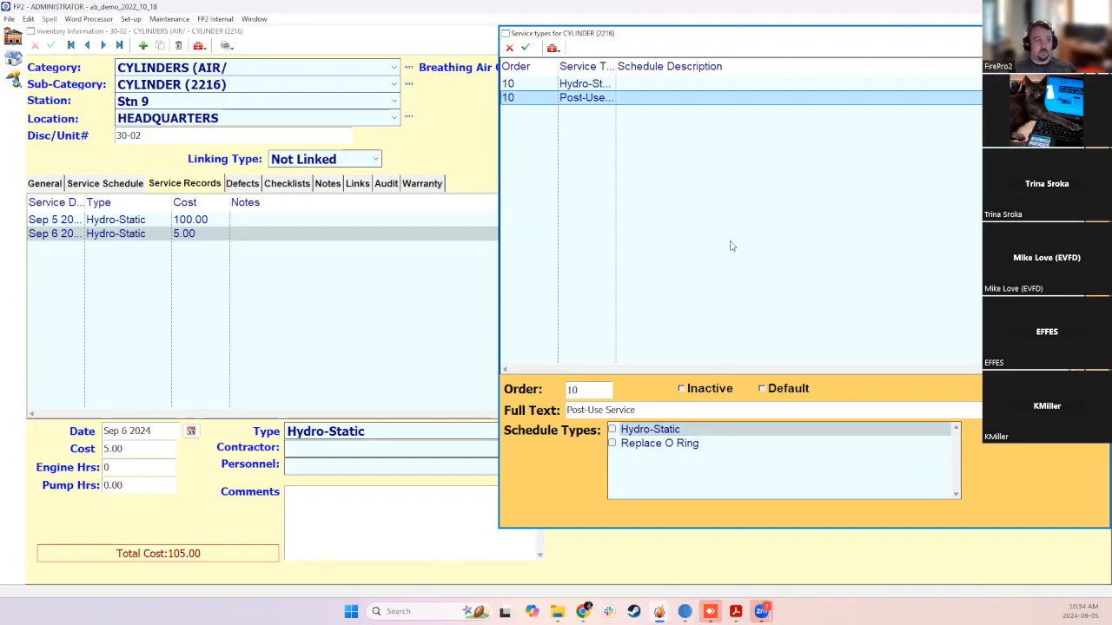
click(528, 49)
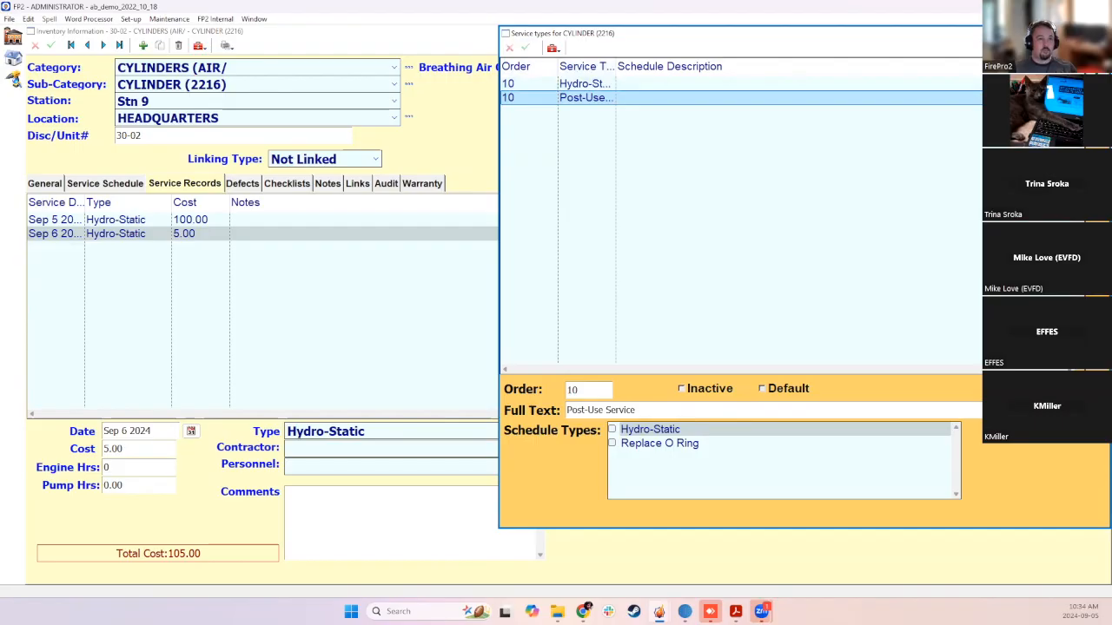
click(1101, 33)
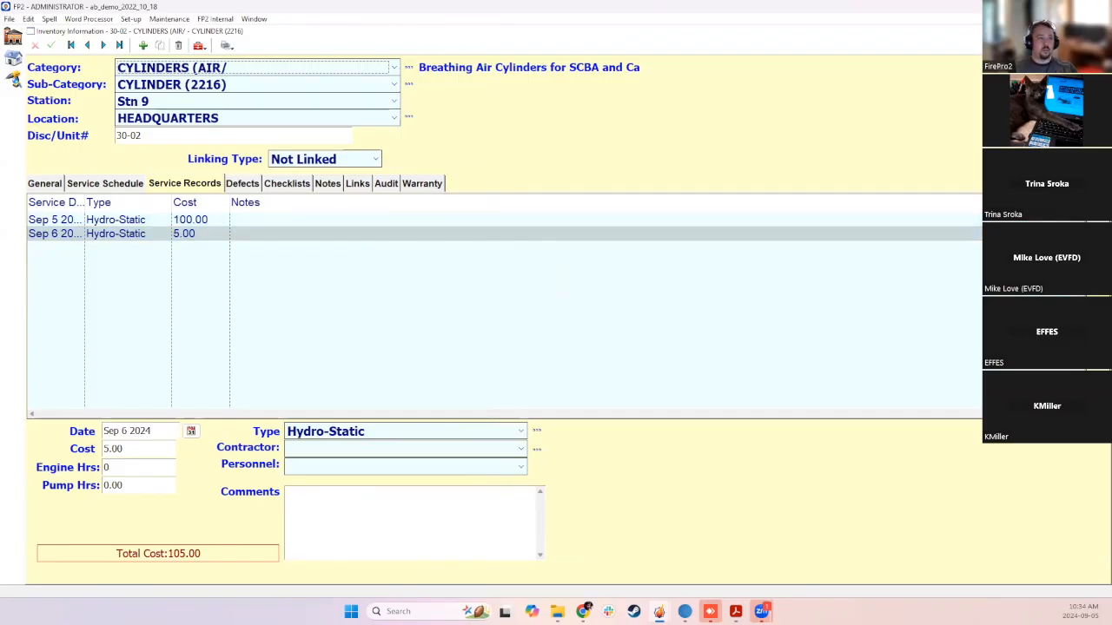
click(1101, 32)
Start a service information update for many inventory items with category CYLINDERS (AIR/ and sub-category CYLINDER (2216)
click(84, 50)
click(136, 93)
click(395, 85)
click(352, 146)
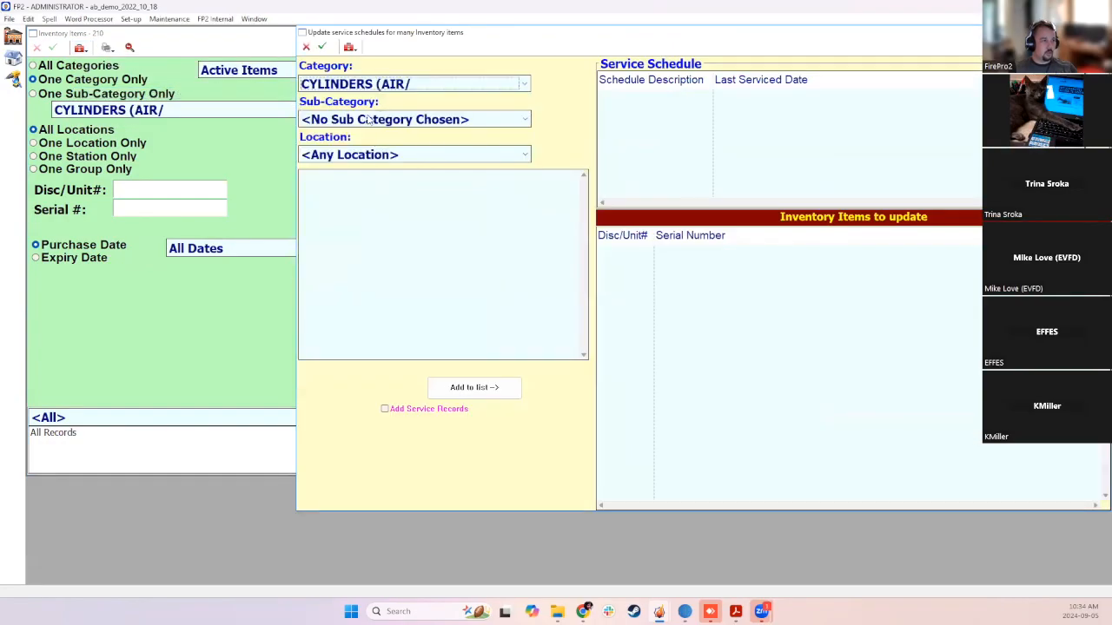
click(371, 120)
click(378, 148)
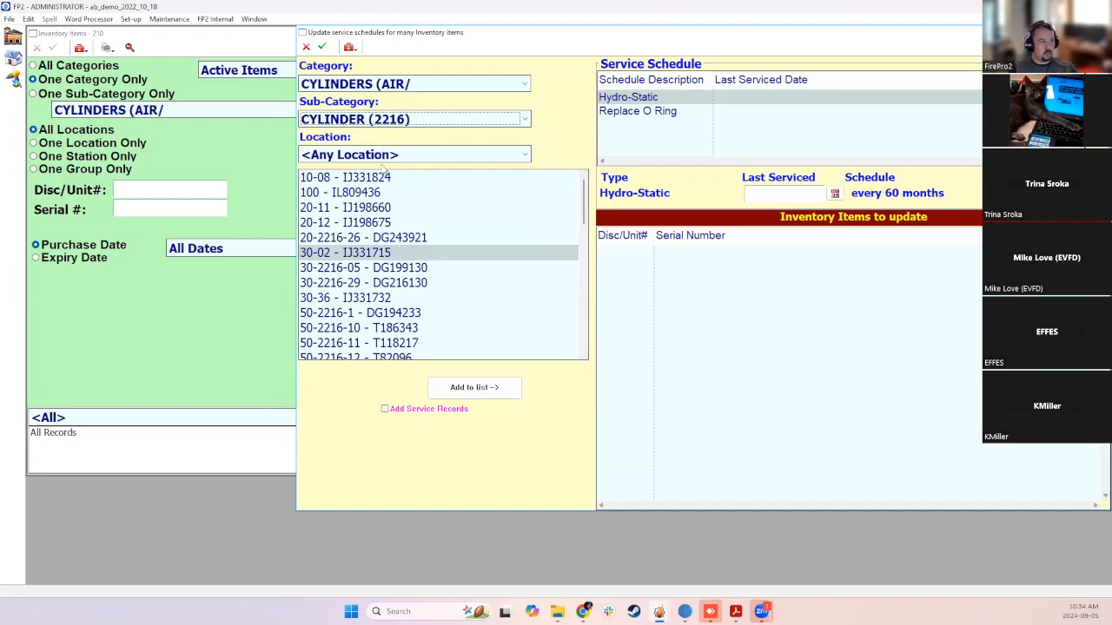
Add the cylinders from 100 through 50-2216-10 to the list of inventory items to update
click(370, 192)
shift+click(382, 329)
click(469, 387)
Enable adding service records with type Post-Use Service and date Sep 4 24, and choose the reporting person
click(403, 410)
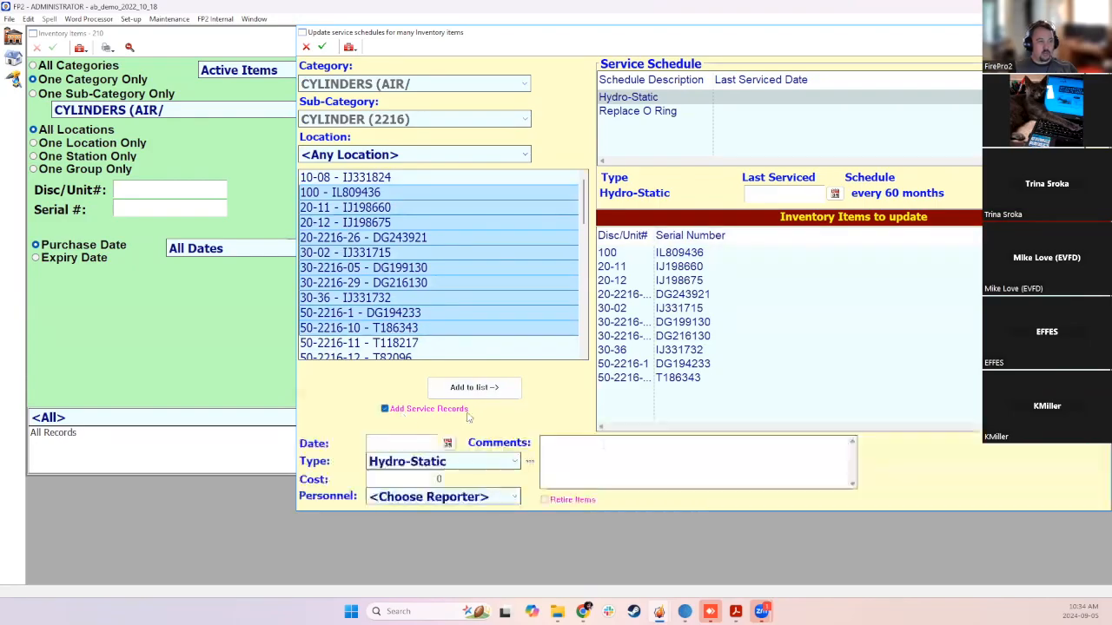
click(450, 463)
click(426, 492)
click(415, 441)
text(4)
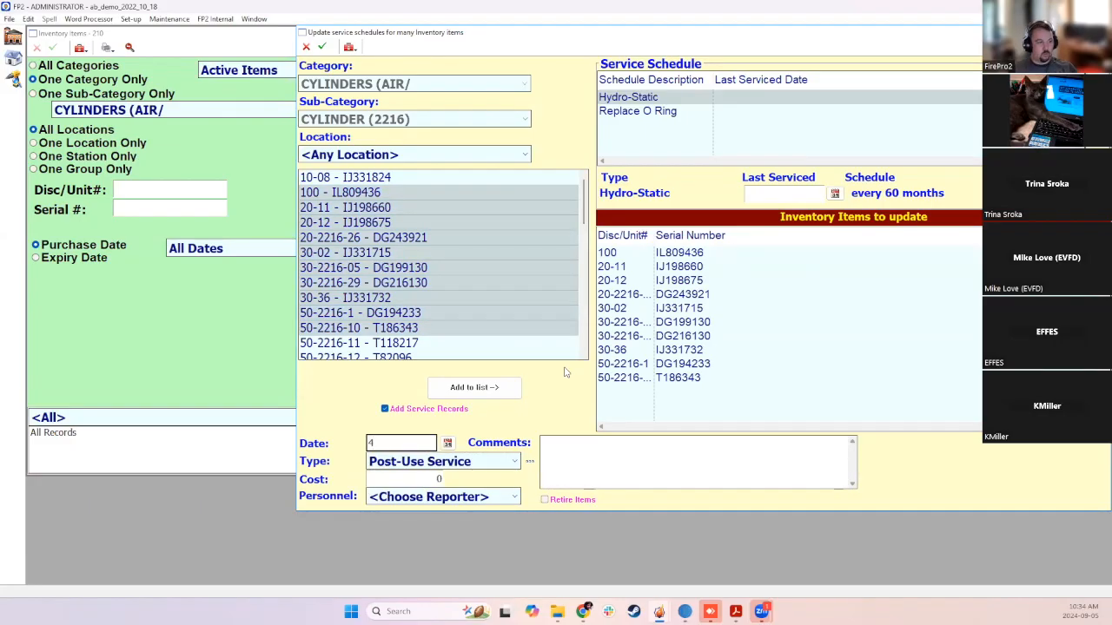
key(Return)
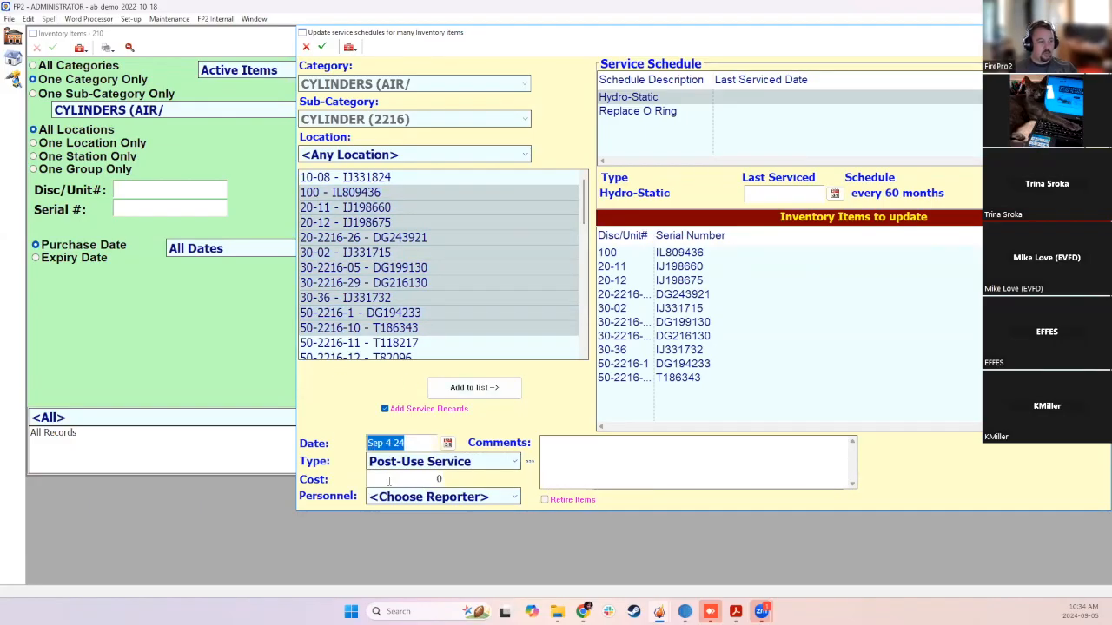
click(493, 498)
click(428, 559)
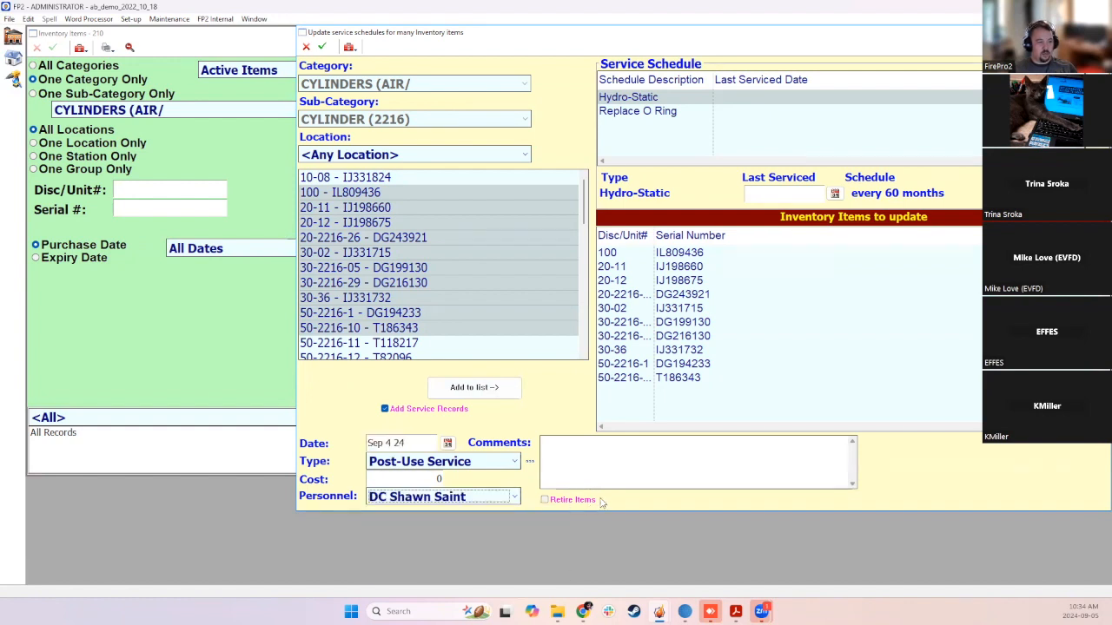
Apply the Post-Use Service update to all listed cylinders and close the bulk update window
click(324, 49)
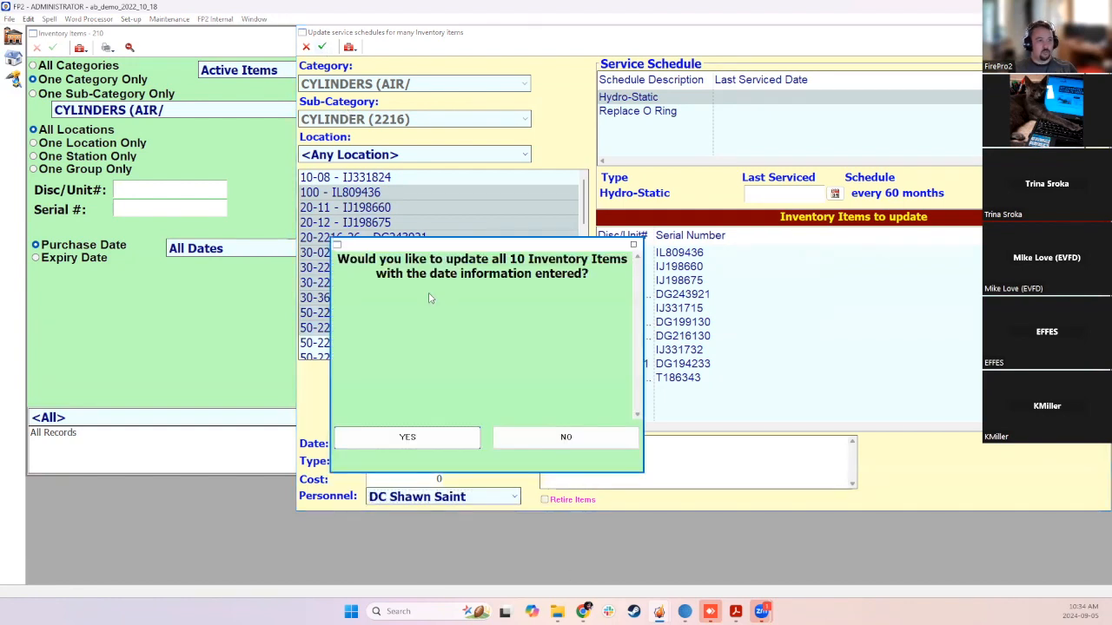
click(439, 440)
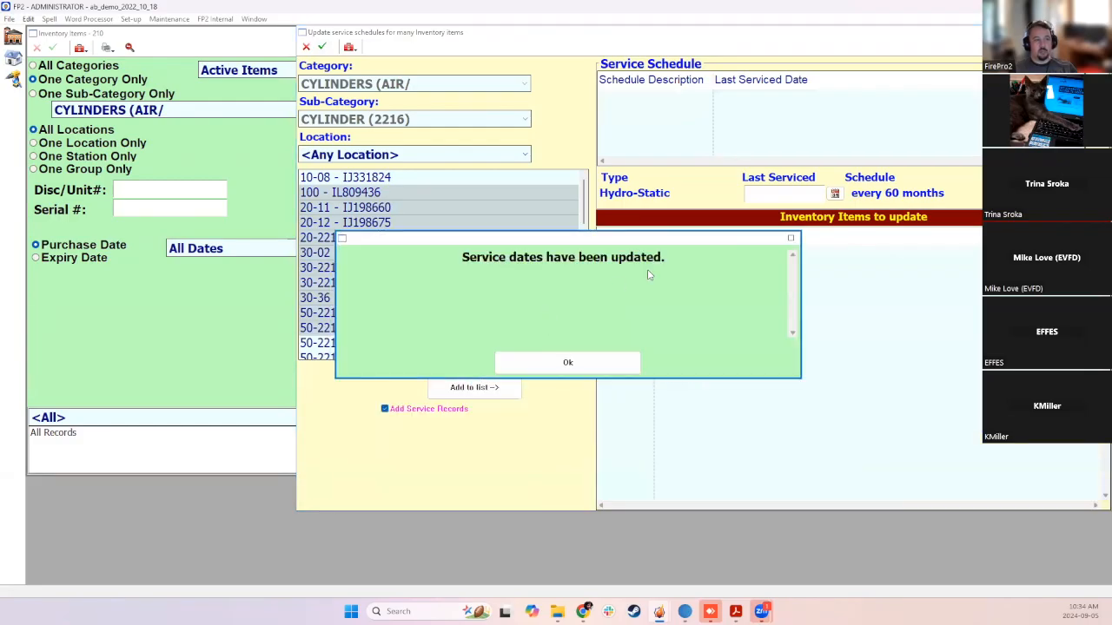
click(552, 363)
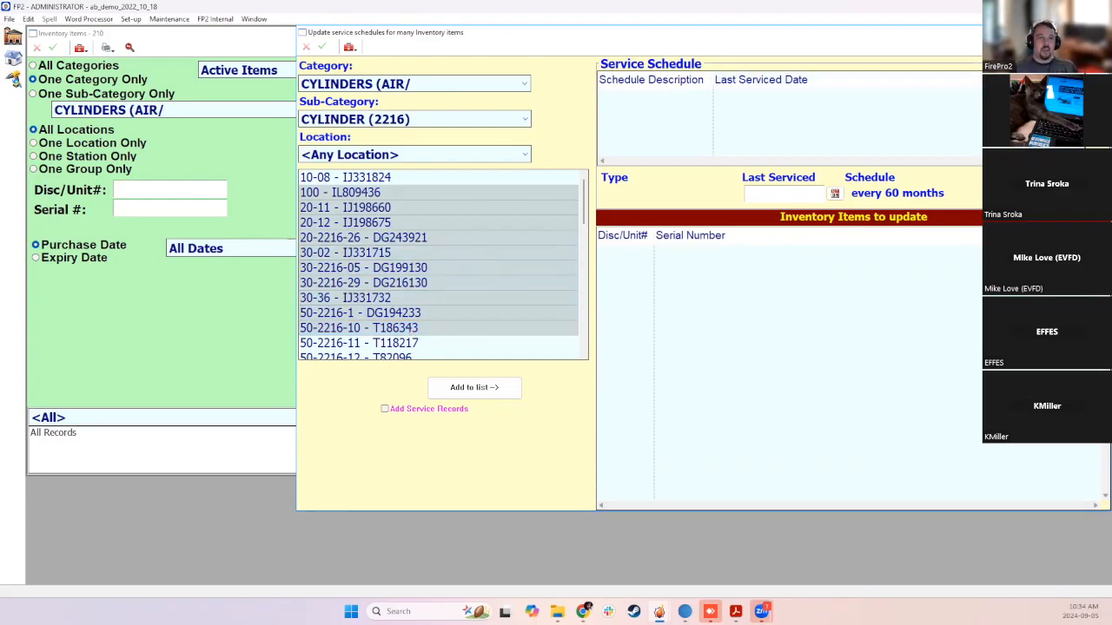
click(1099, 33)
Open cylinder 30-02, check its Post-Use Service entry in the service records, and close the item
click(596, 153)
double_click(596, 154)
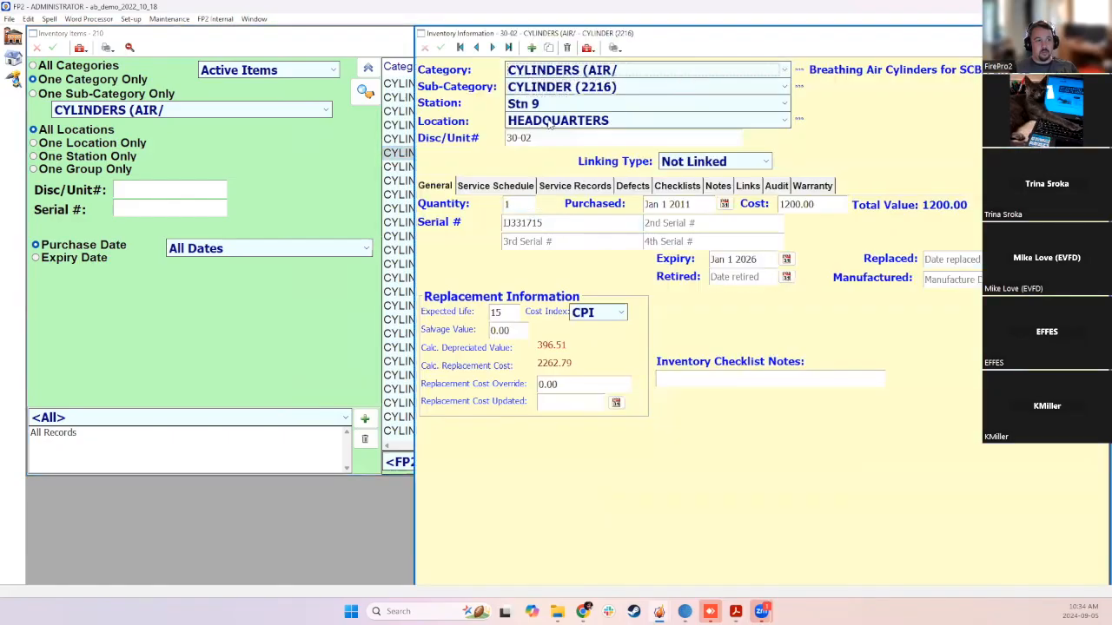
click(574, 185)
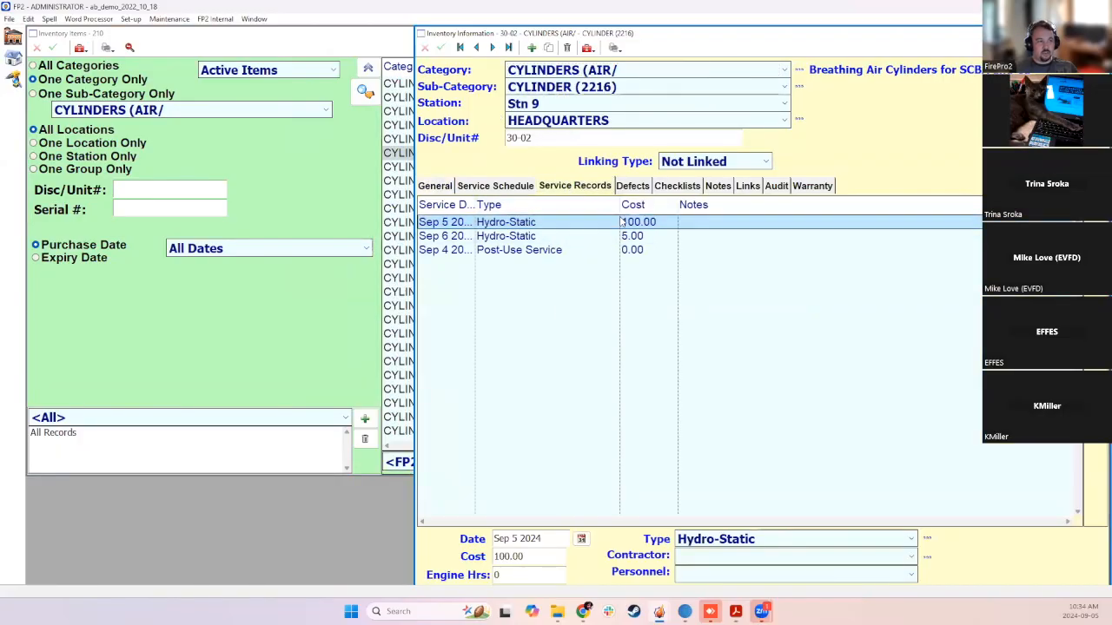
click(548, 251)
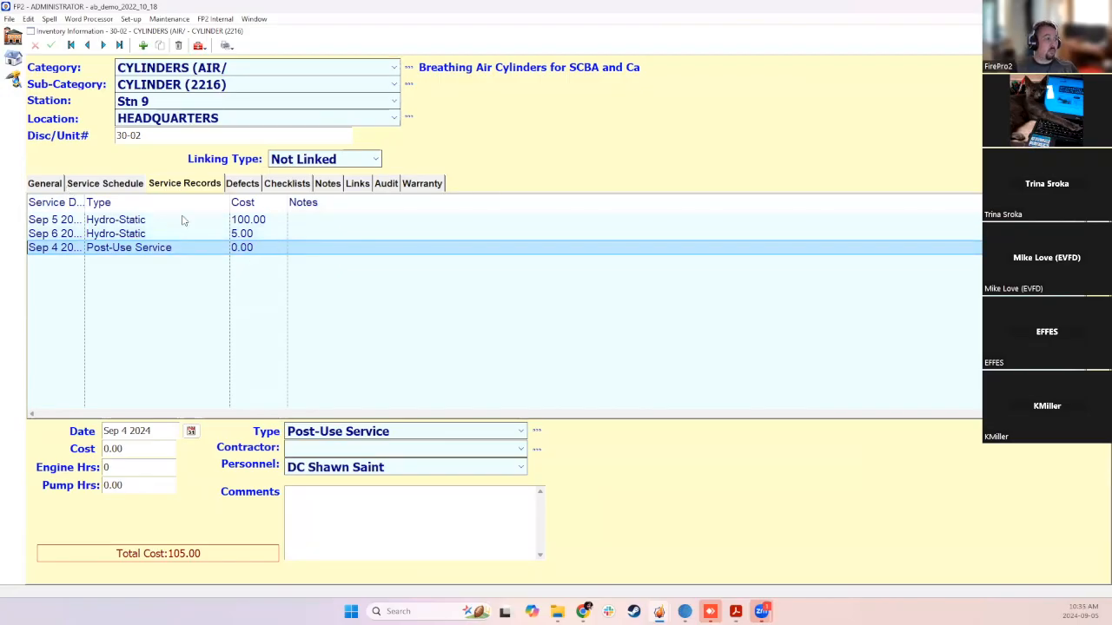
click(1102, 31)
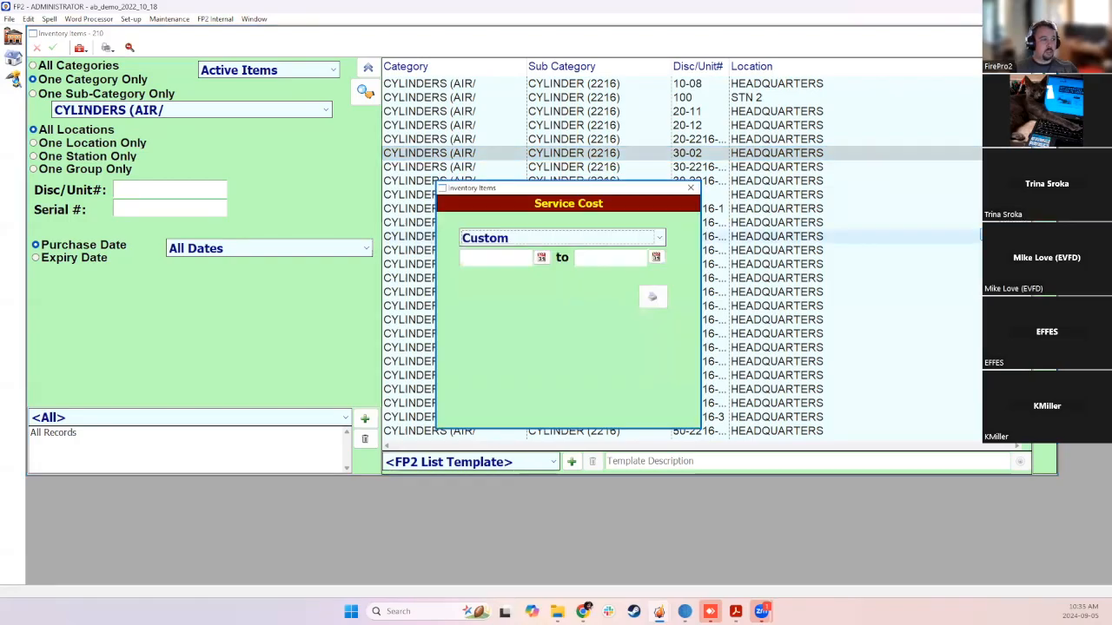
Preview the Service Cost report for the listed cylinders over the Last 36 Months, and close the preview
click(577, 239)
scroll(530, 486, down, 2)
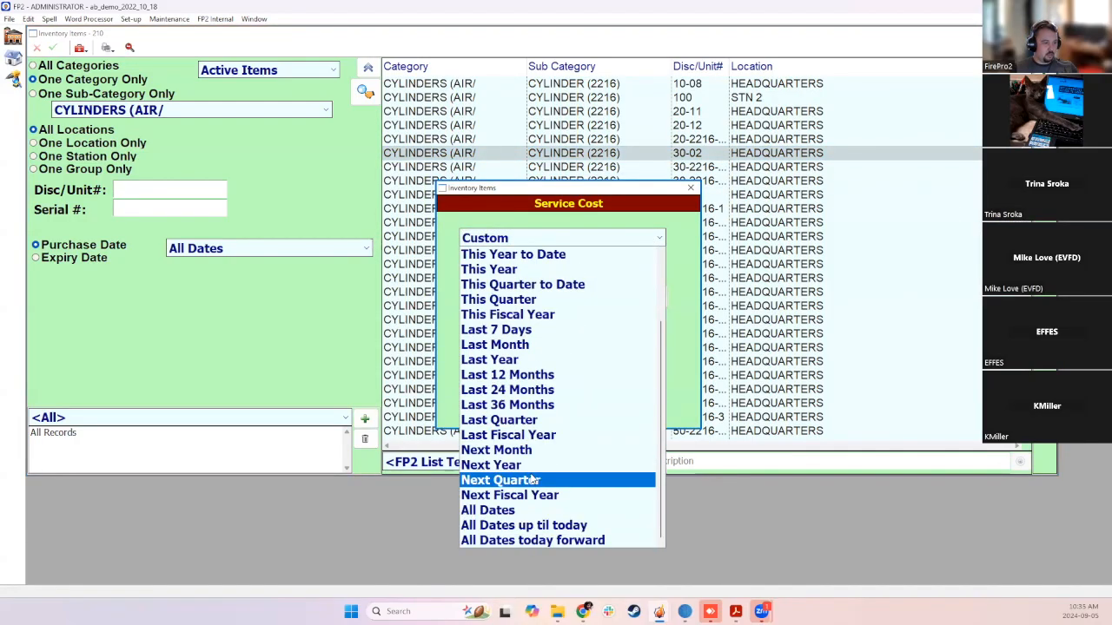
click(516, 404)
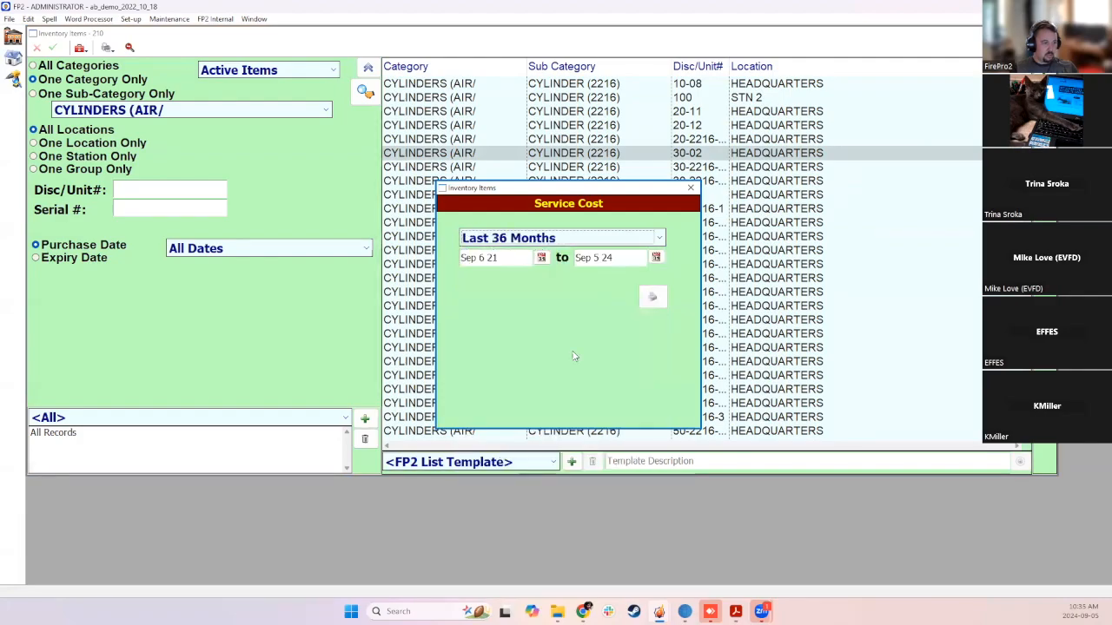
click(652, 298)
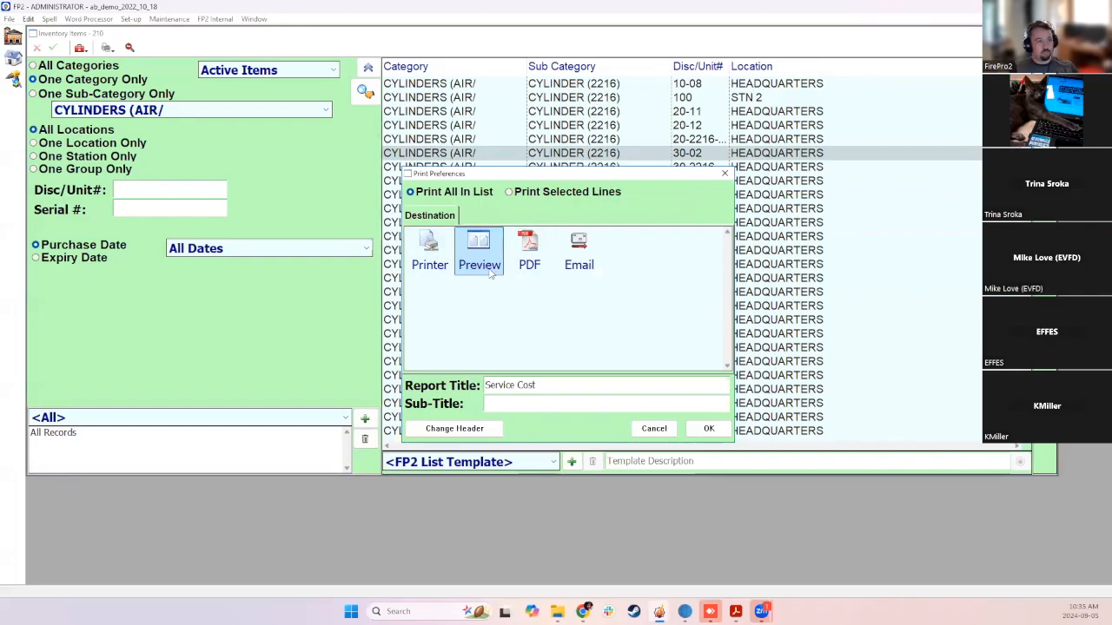
click(690, 428)
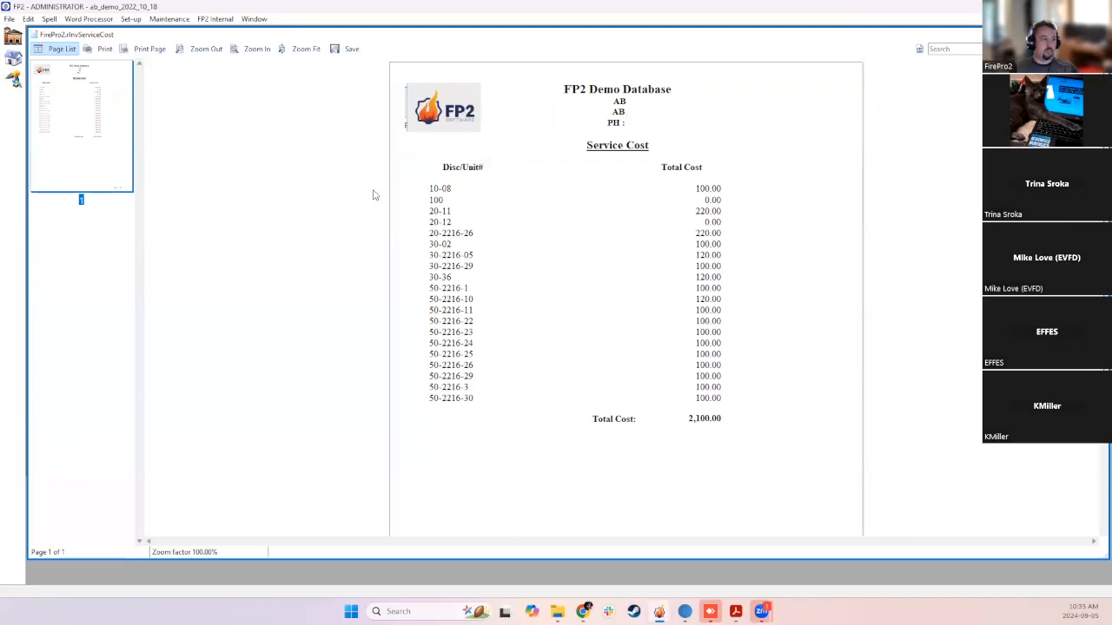
click(464, 358)
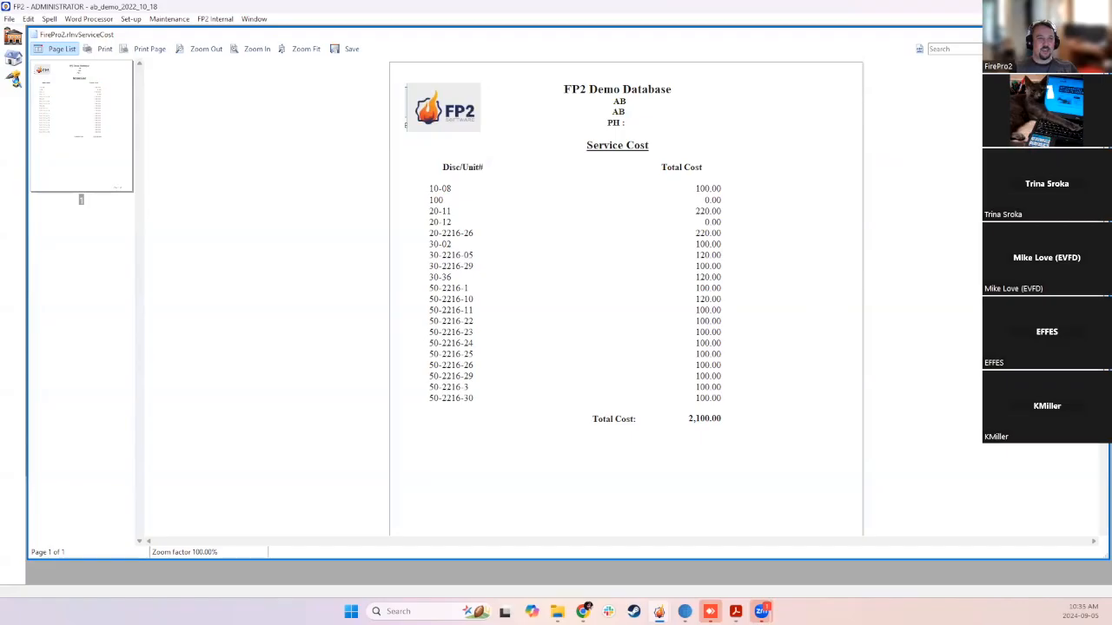
key(Escape)
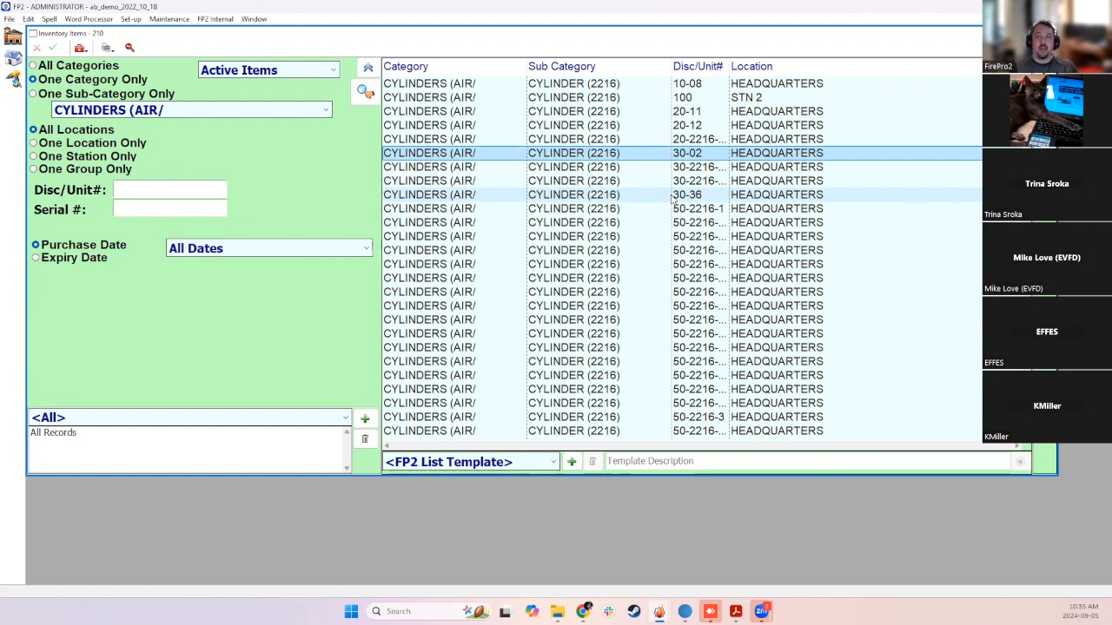
Reopen cylinder 30-02 to view its inventory information, and close it
double_click(620, 154)
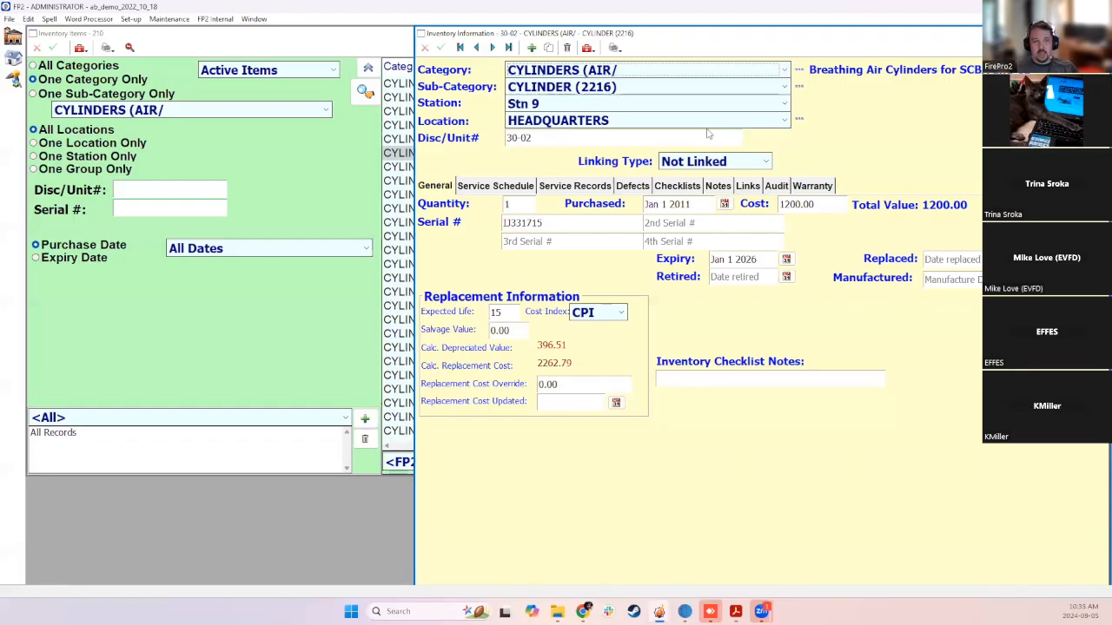
click(501, 185)
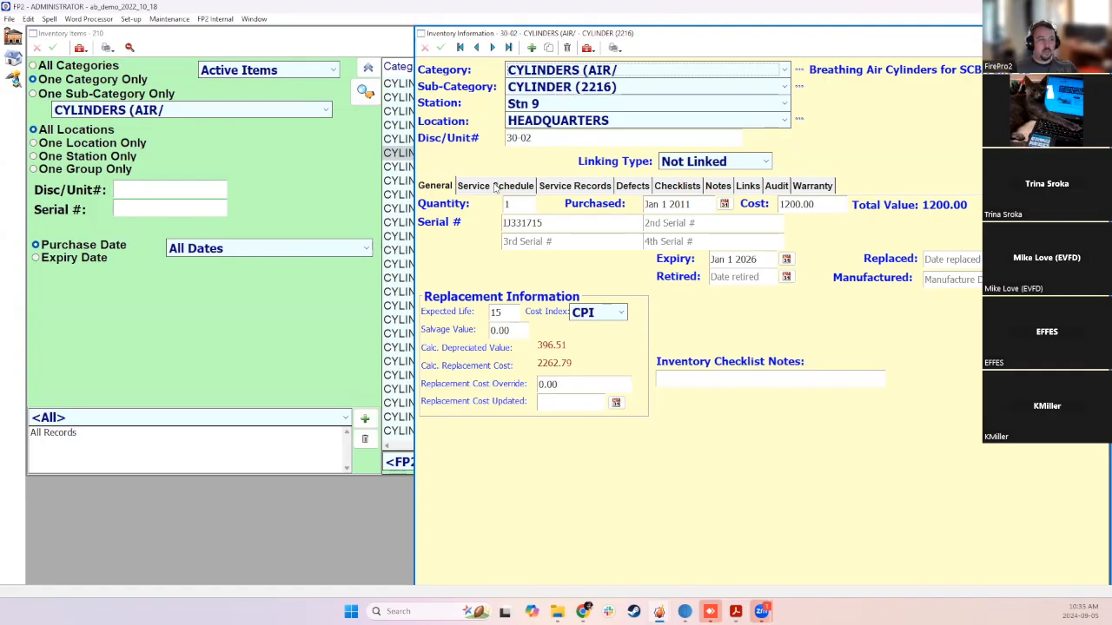
click(1100, 33)
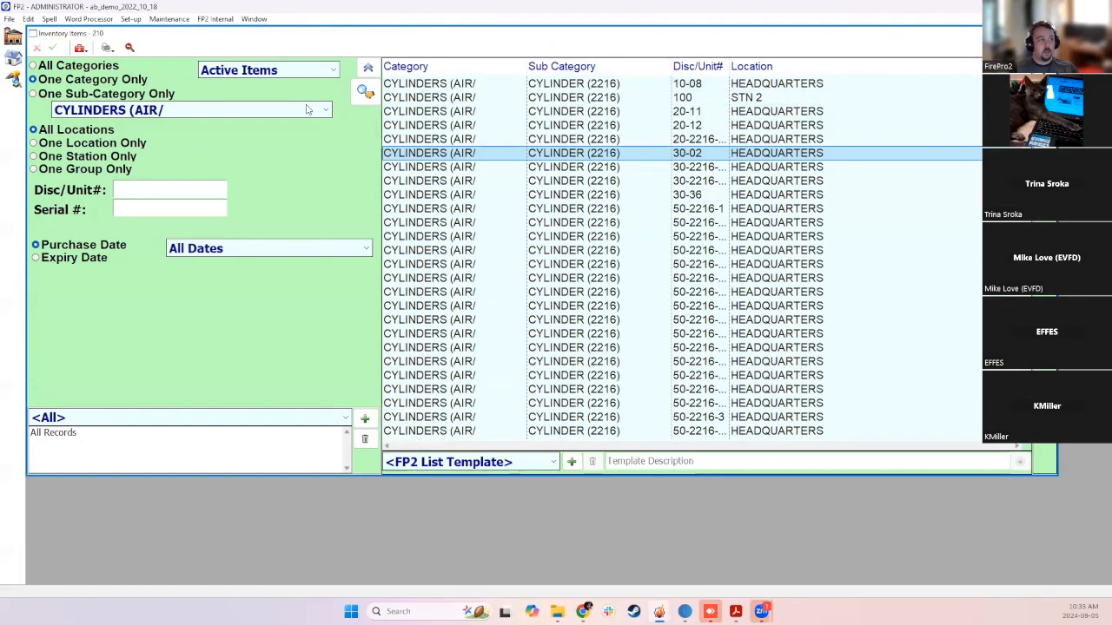
Filter the inventory list to station Stn 1 only, covering all categories
click(65, 157)
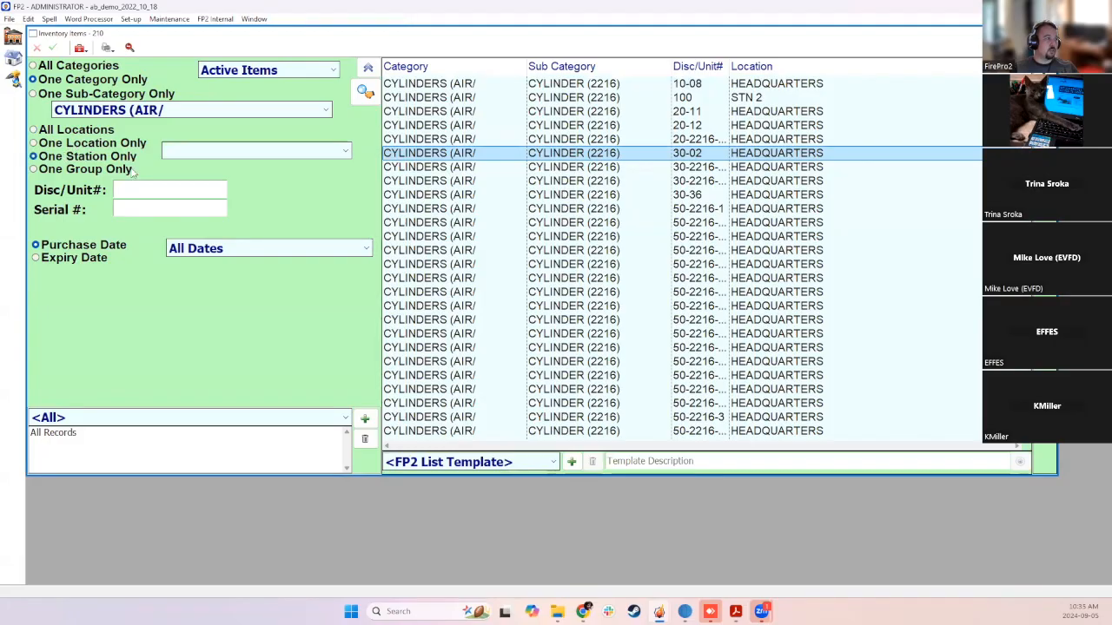
click(186, 152)
click(187, 181)
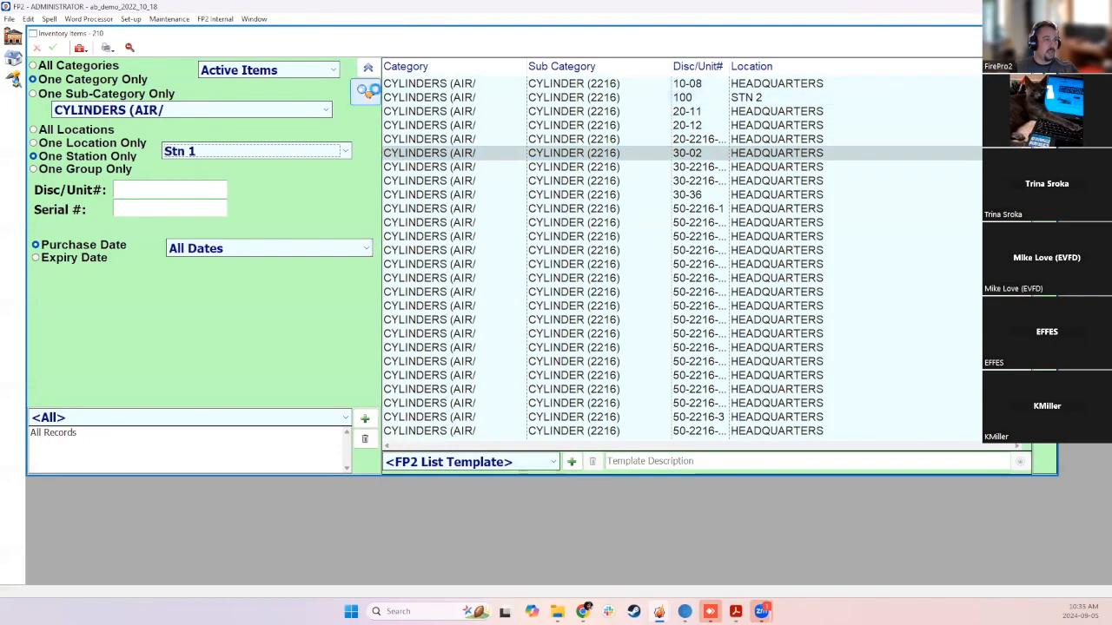
click(172, 110)
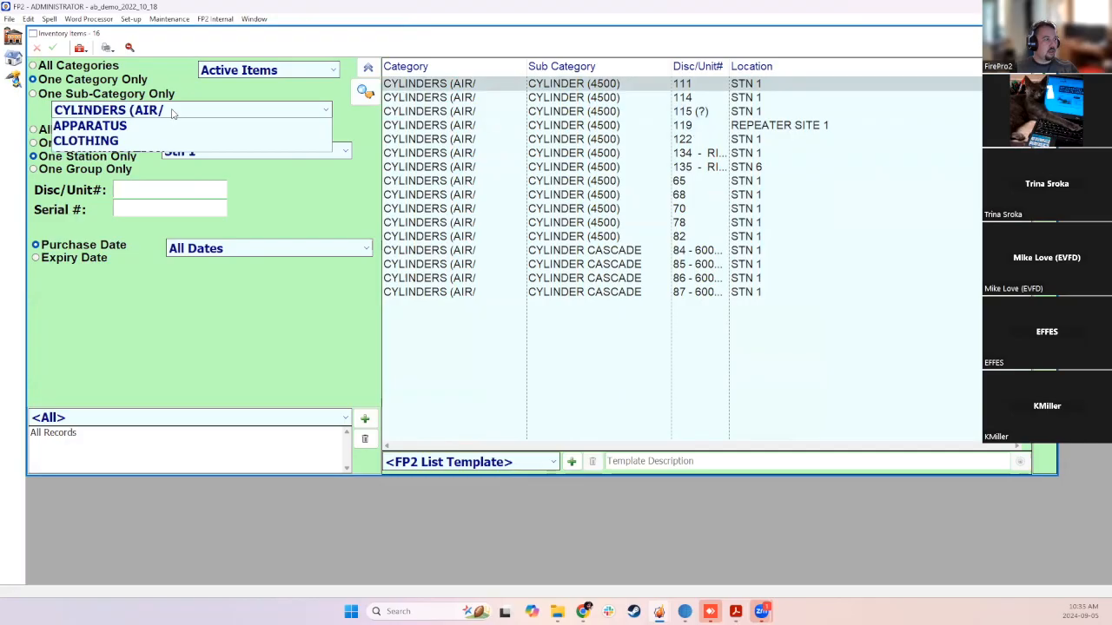
click(69, 66)
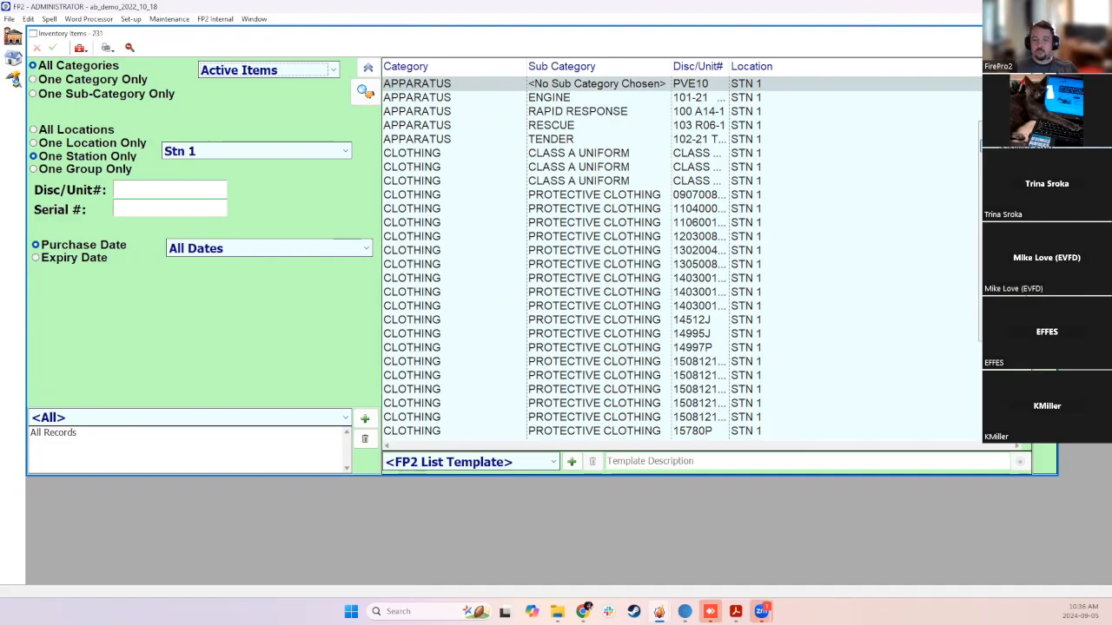
Try to preview the Scheduled Service report for all listed Stn 1 items with the date range This Year
click(1012, 146)
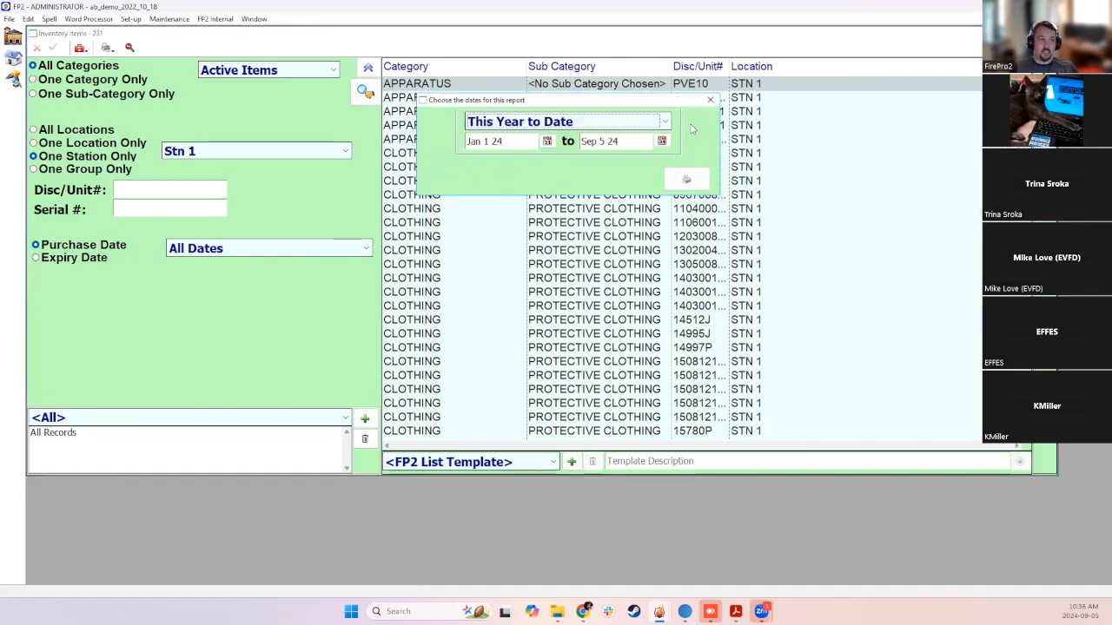
click(584, 122)
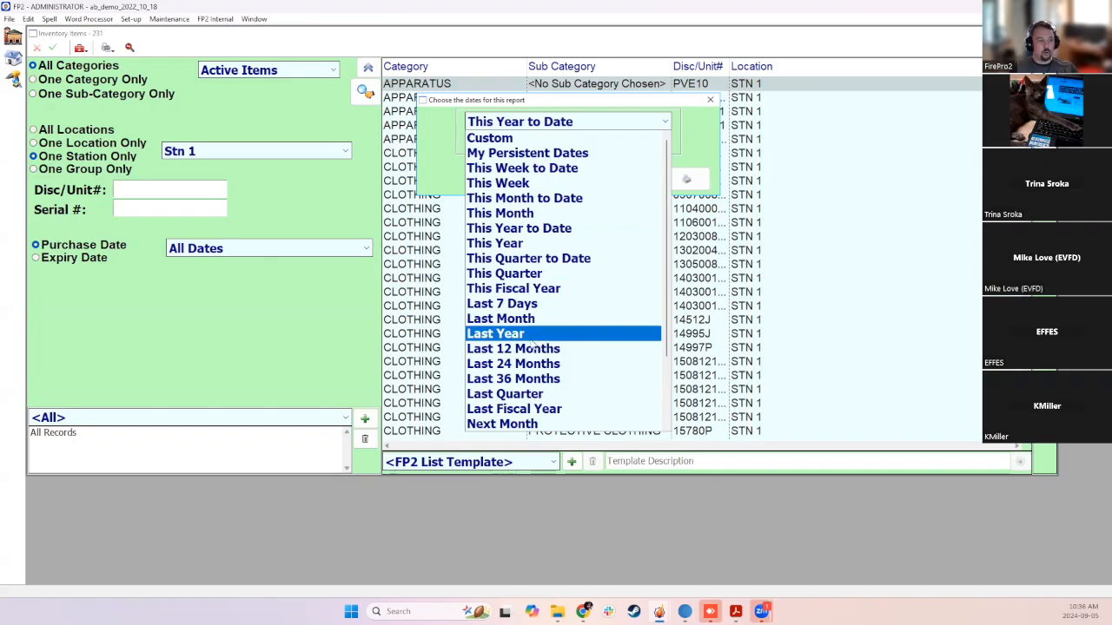
scroll(547, 348, down, 2)
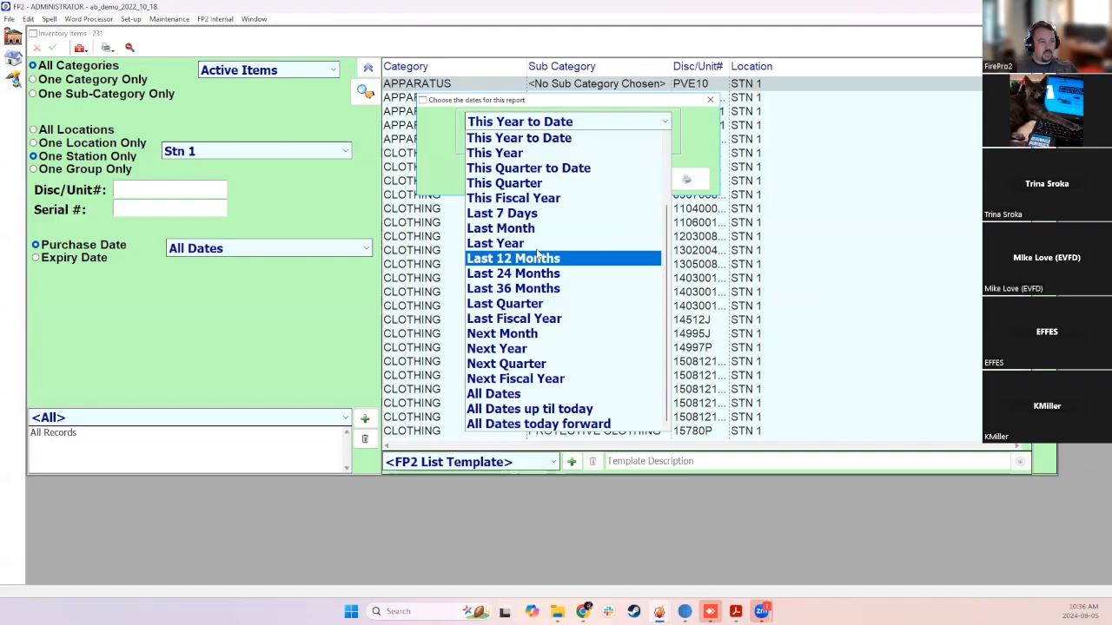
click(519, 153)
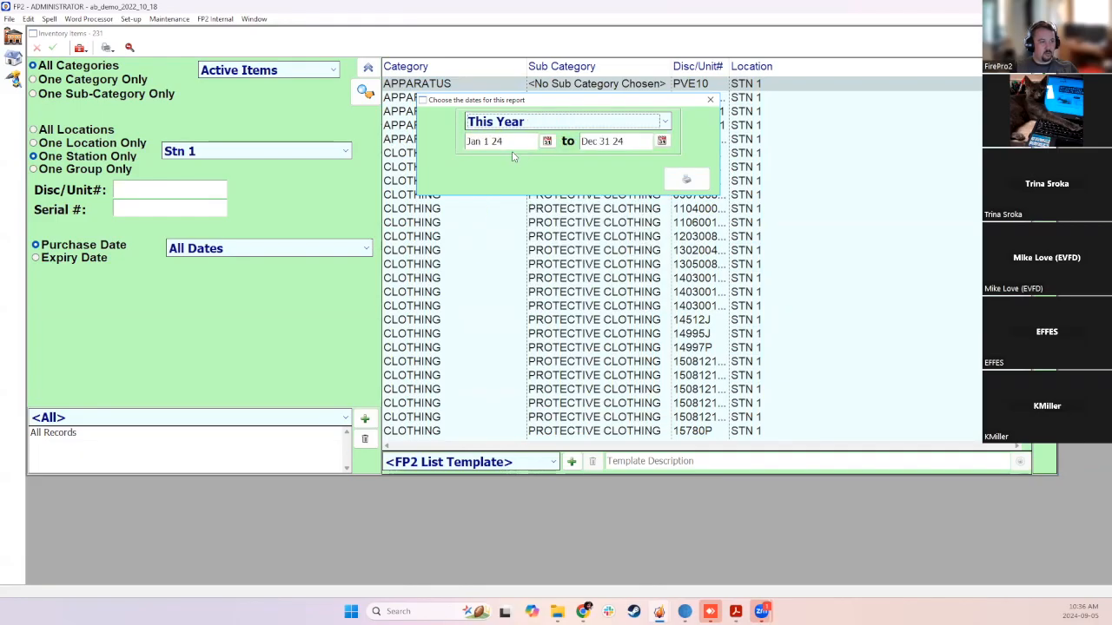
click(682, 180)
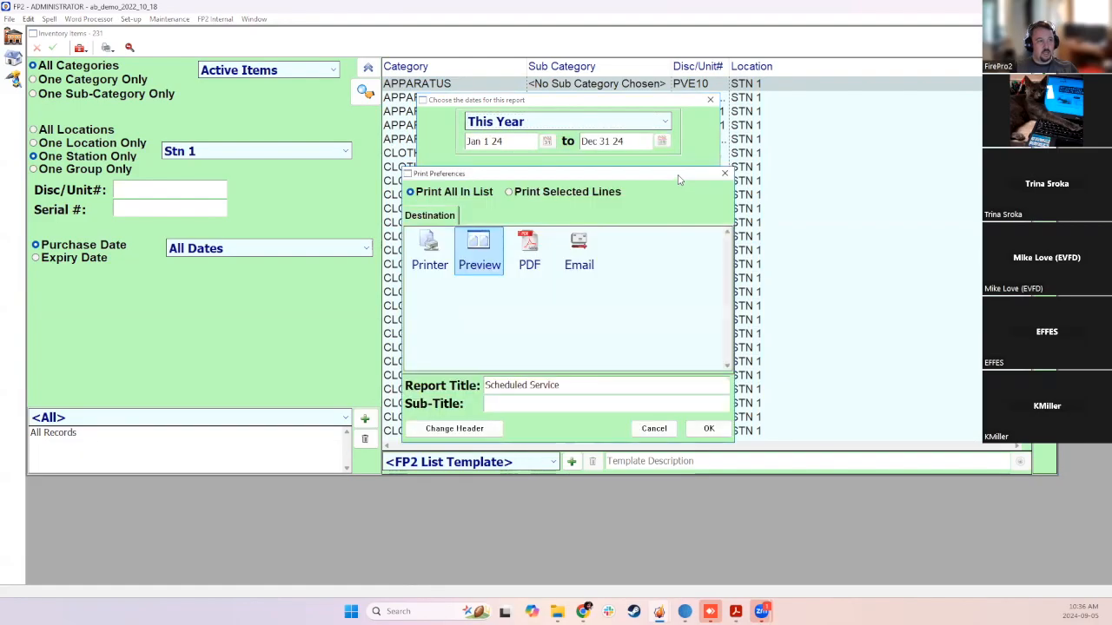
click(709, 428)
click(568, 365)
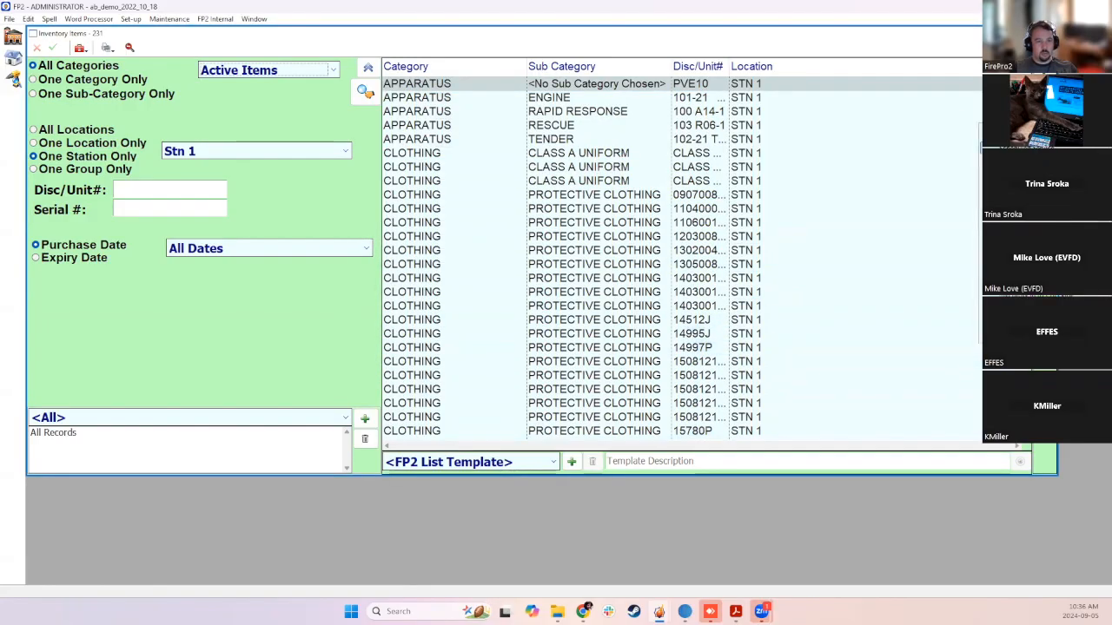
Generate a preview of the Scheduled Service report for all listed Stn 1 items over the Last 36 Months
click(1044, 149)
click(569, 122)
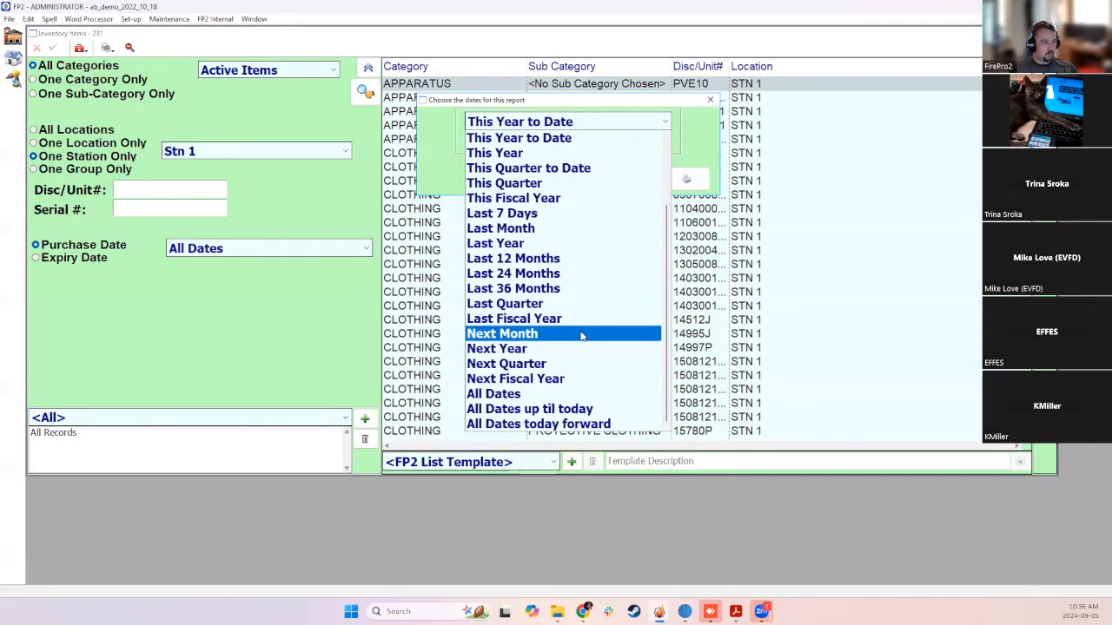
click(611, 263)
click(686, 179)
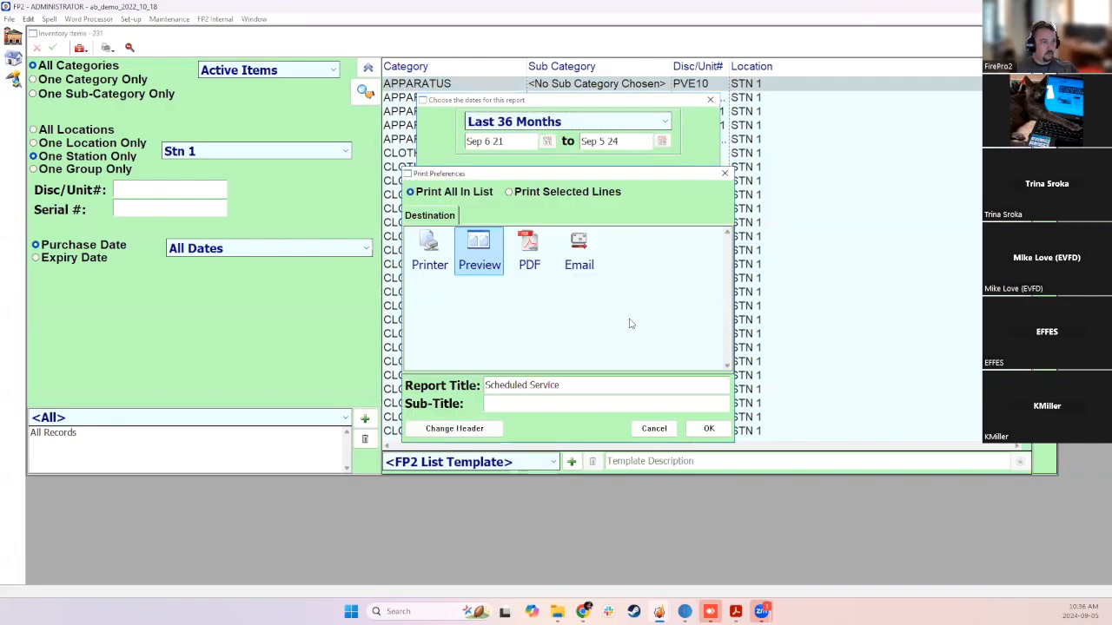
click(710, 429)
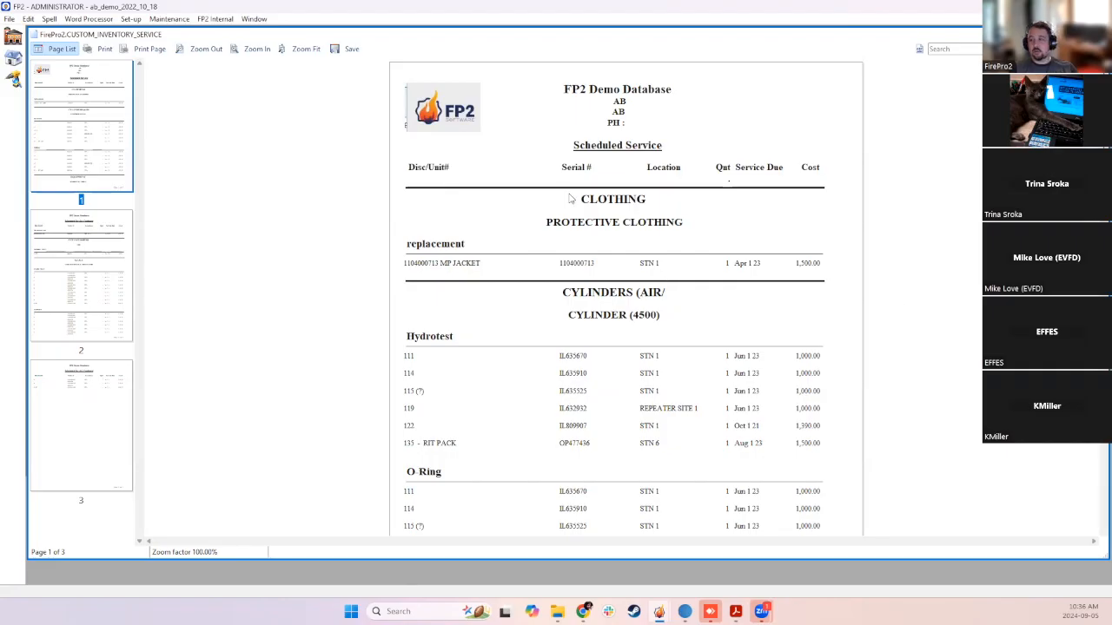
Examine the report's categories, sub-categories, service types, due dates and costs across its pages, and close the preview
drag(570, 199, 655, 202)
drag(556, 222, 681, 228)
click(671, 237)
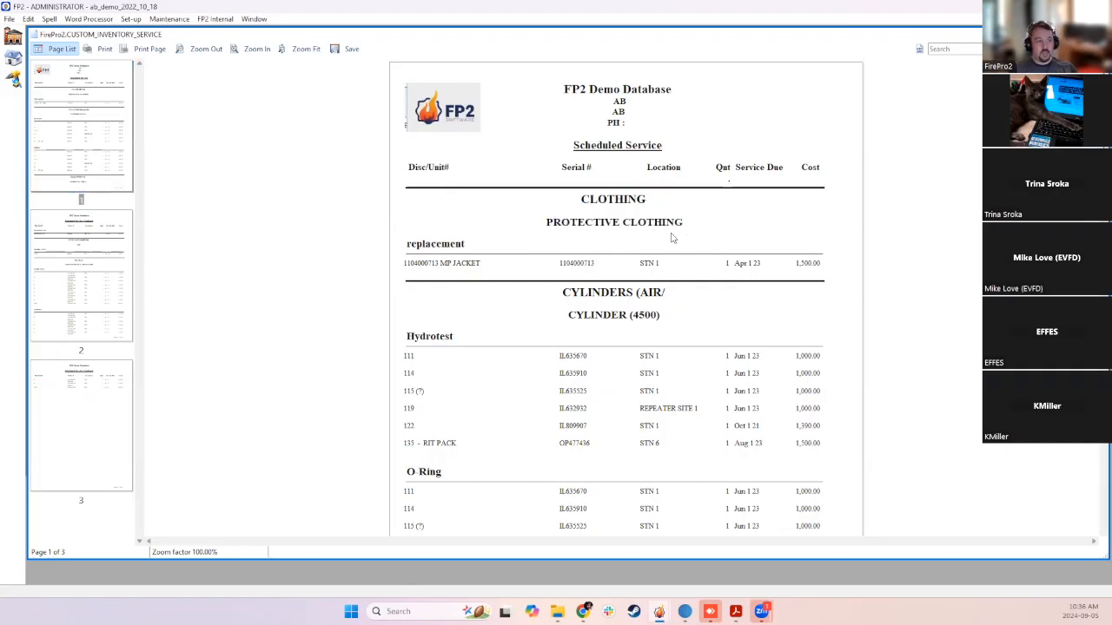
drag(458, 249, 405, 248)
click(403, 251)
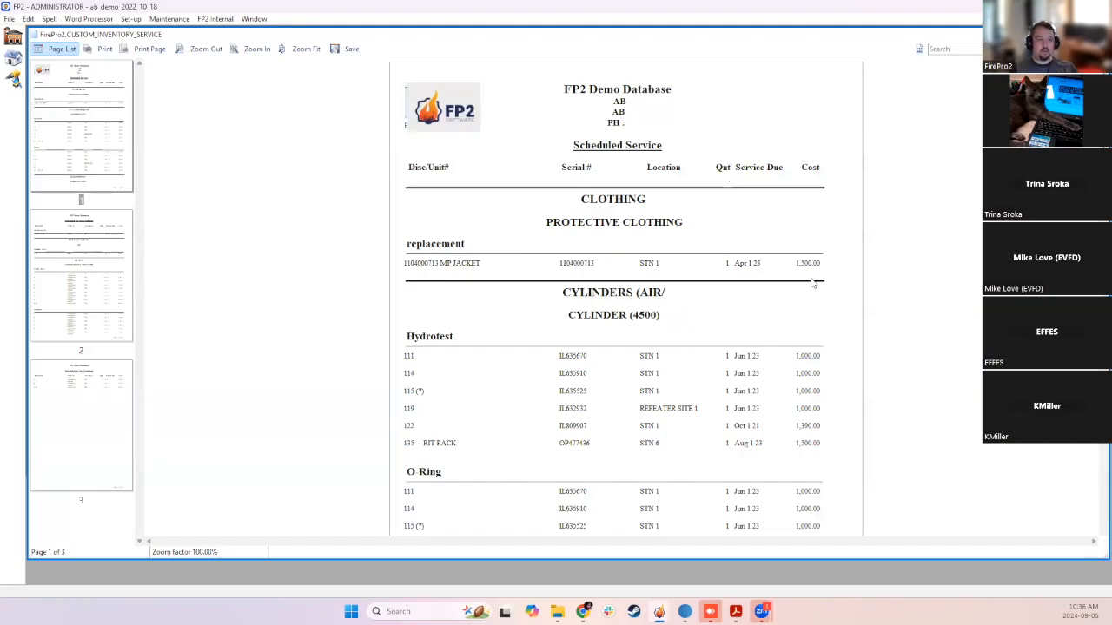
scroll(817, 309, down, 4)
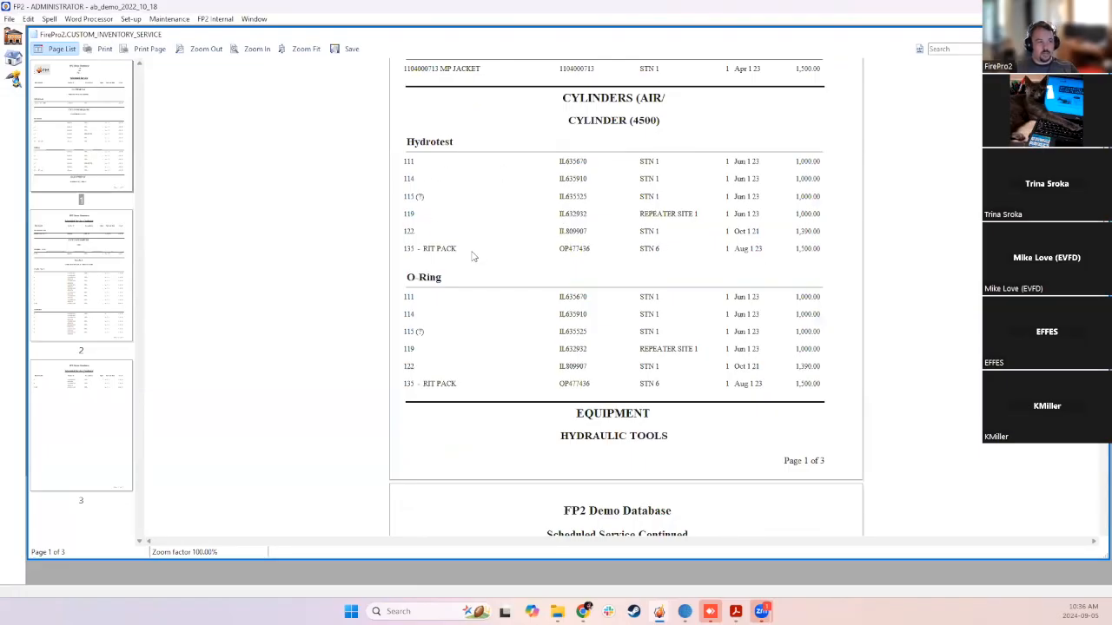
scroll(503, 265, down, 8)
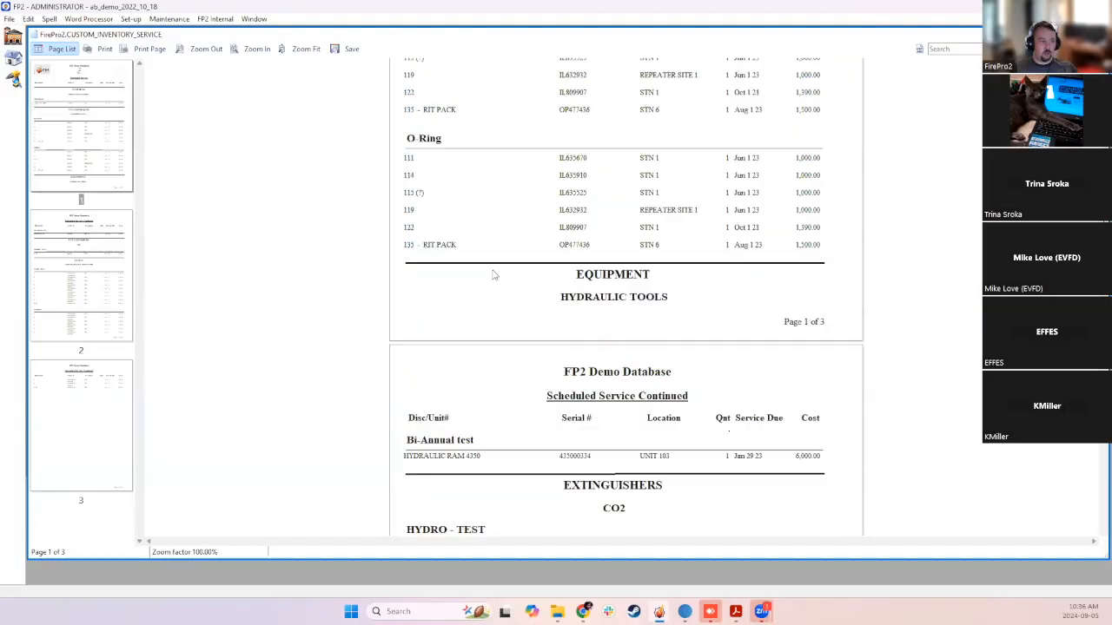
scroll(518, 271, down, 3)
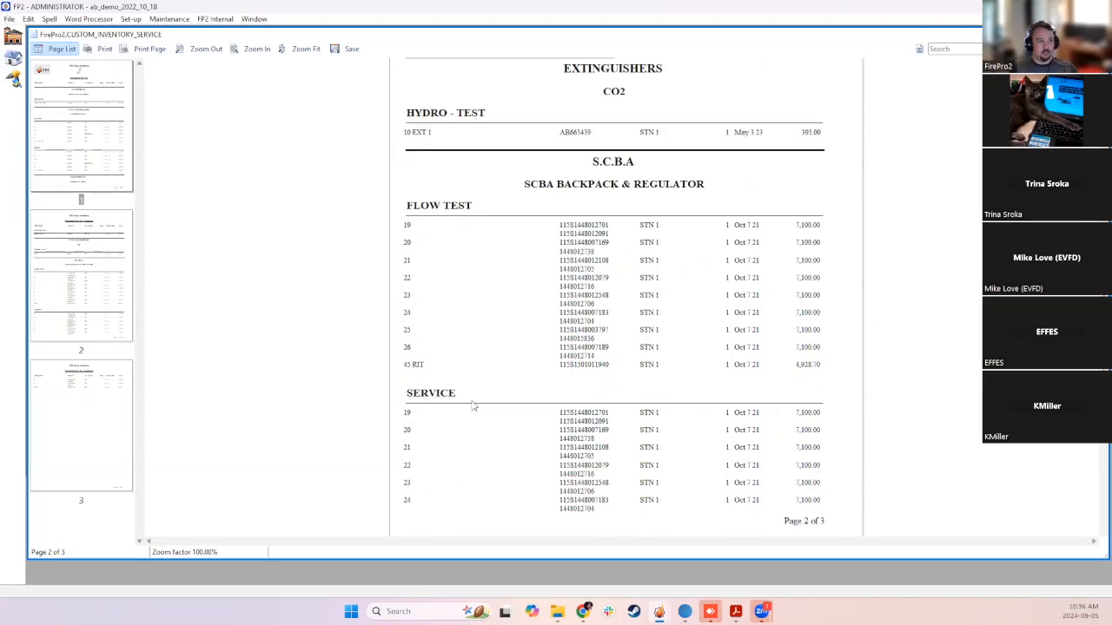
scroll(542, 244, down, 6)
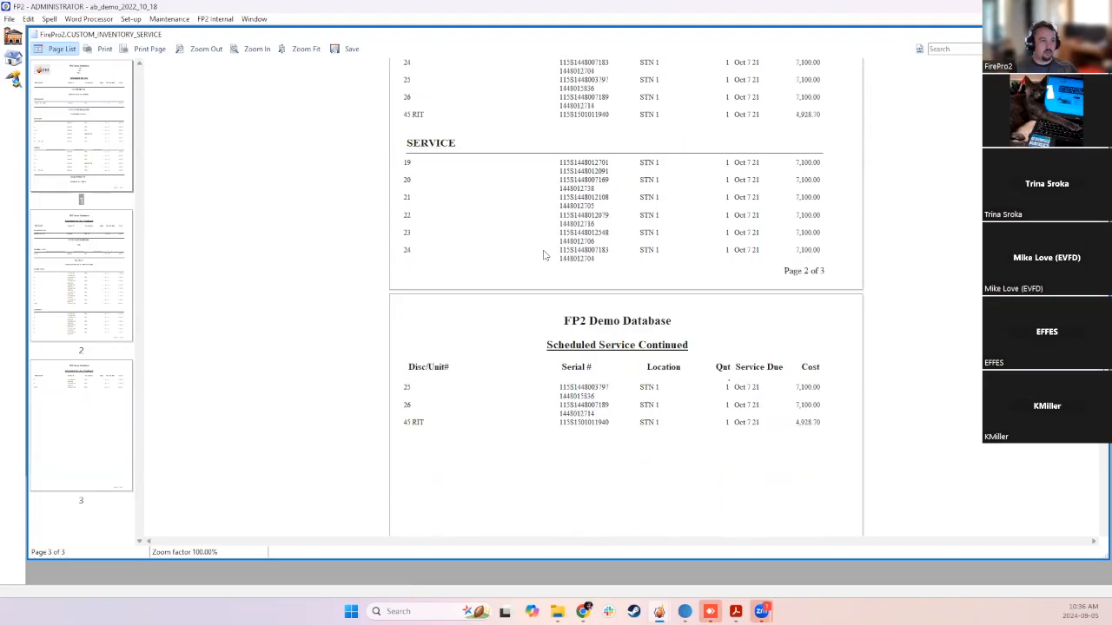
scroll(571, 386, up, 6)
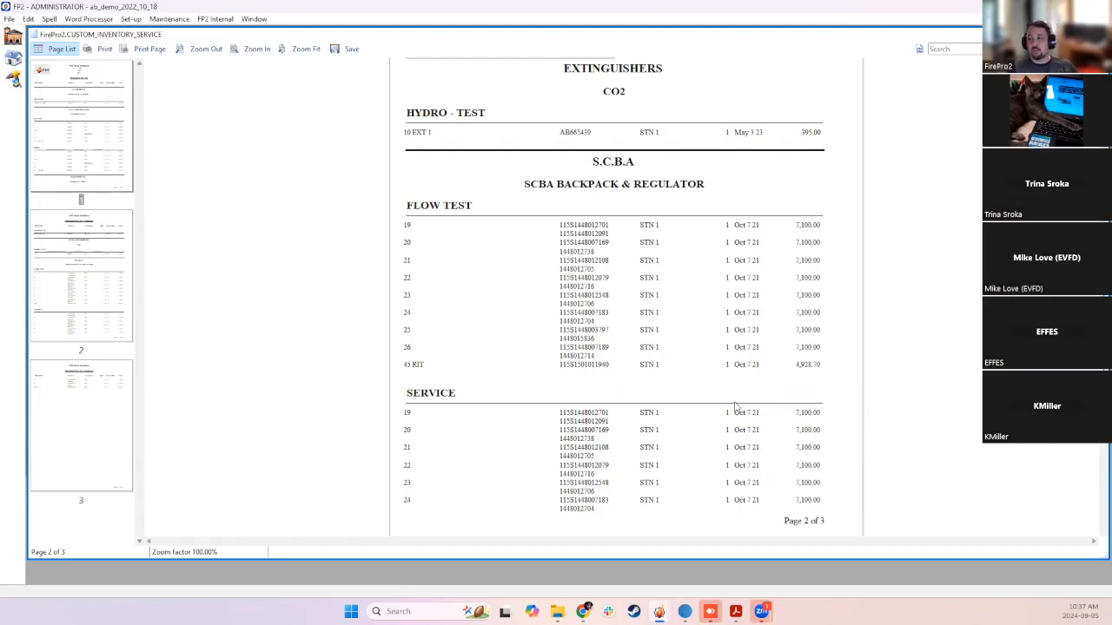
scroll(665, 480, up, 6)
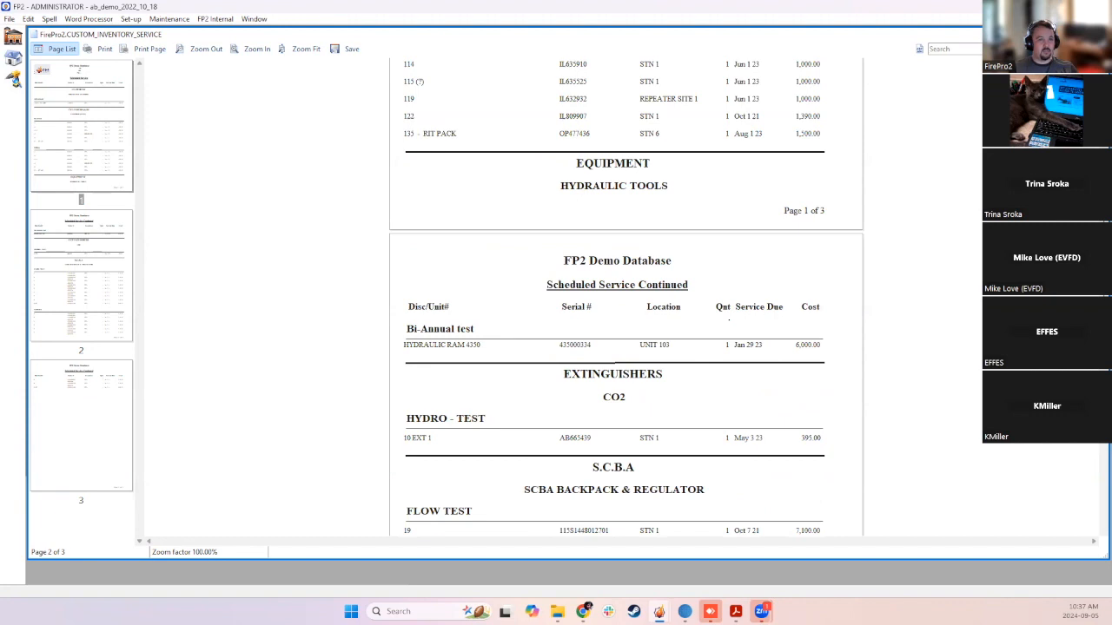
click(1099, 34)
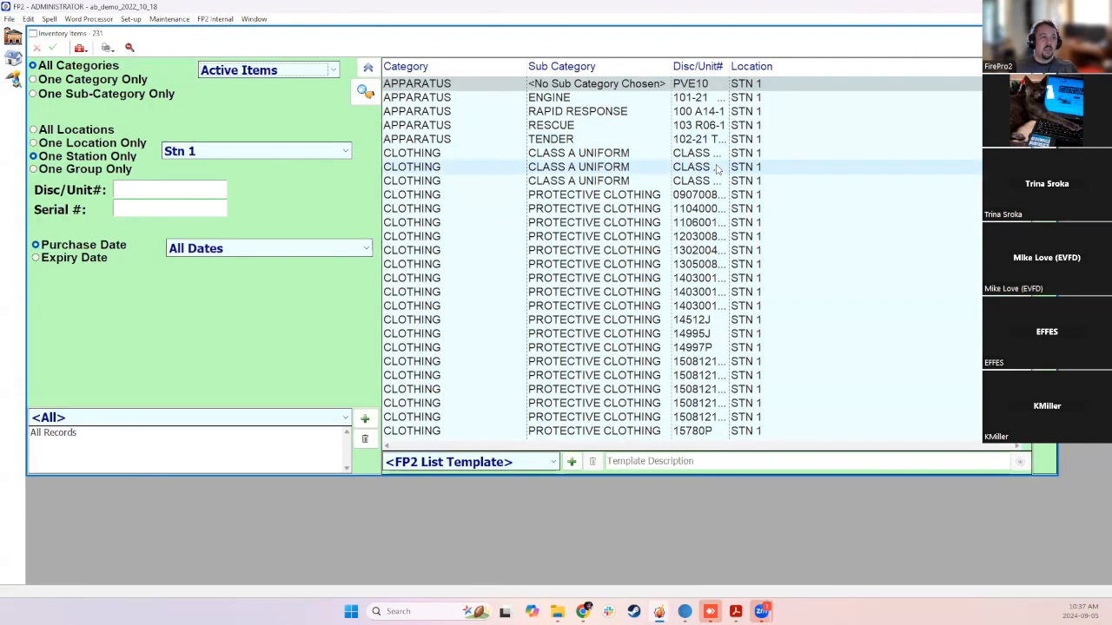
List all reminders up til today whose selected reminder type is Inventory Service Records
click(13, 36)
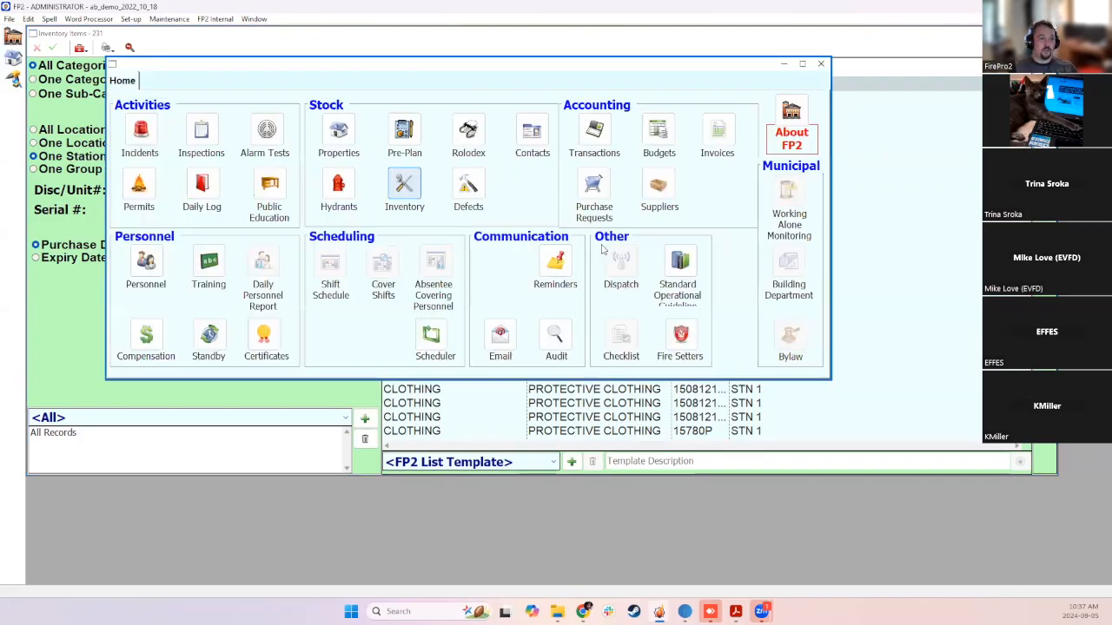
click(555, 261)
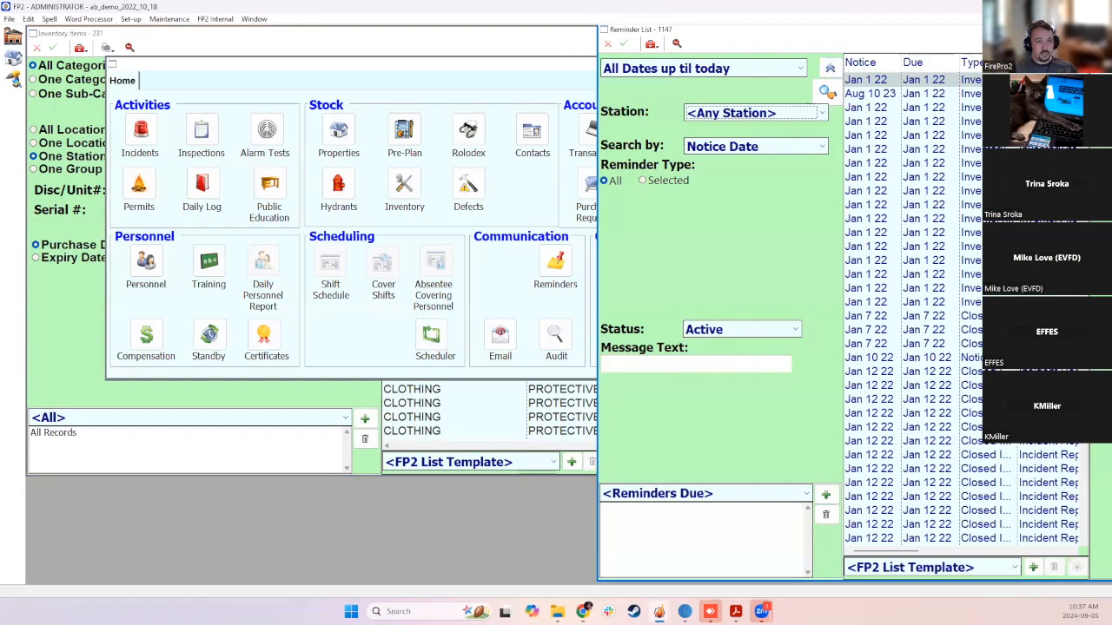
double_click(878, 32)
click(94, 184)
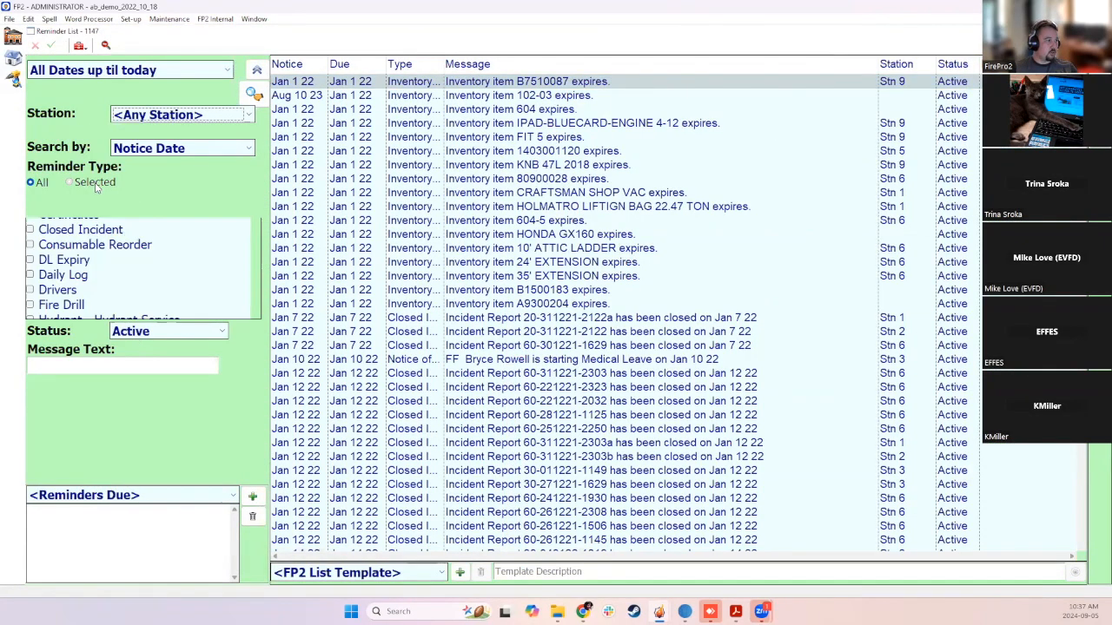
scroll(98, 258, down, 3)
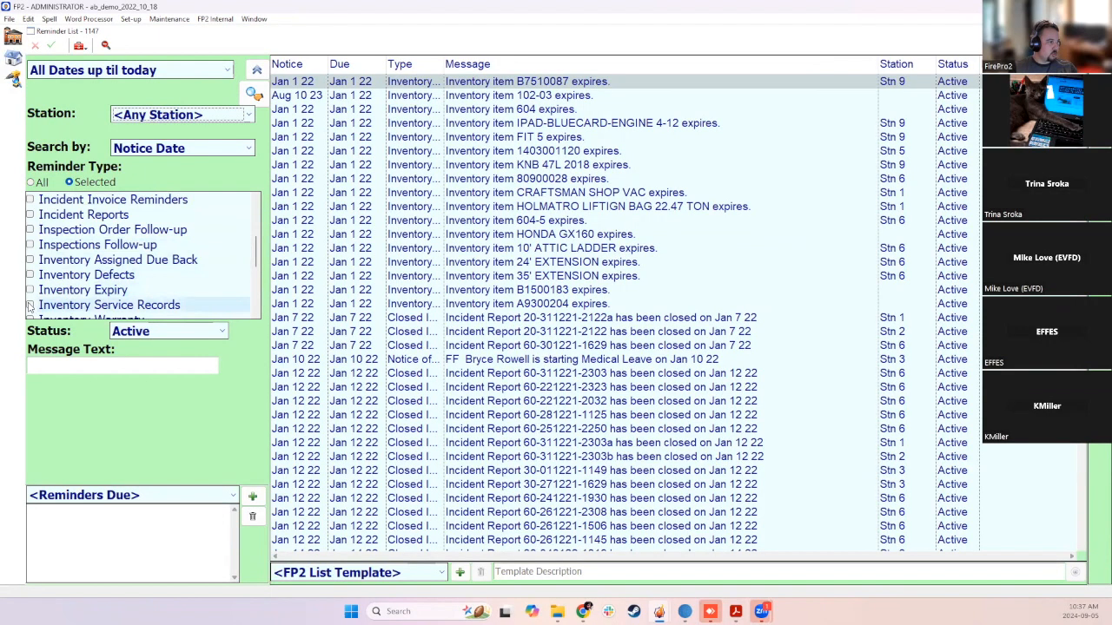
click(31, 305)
click(253, 94)
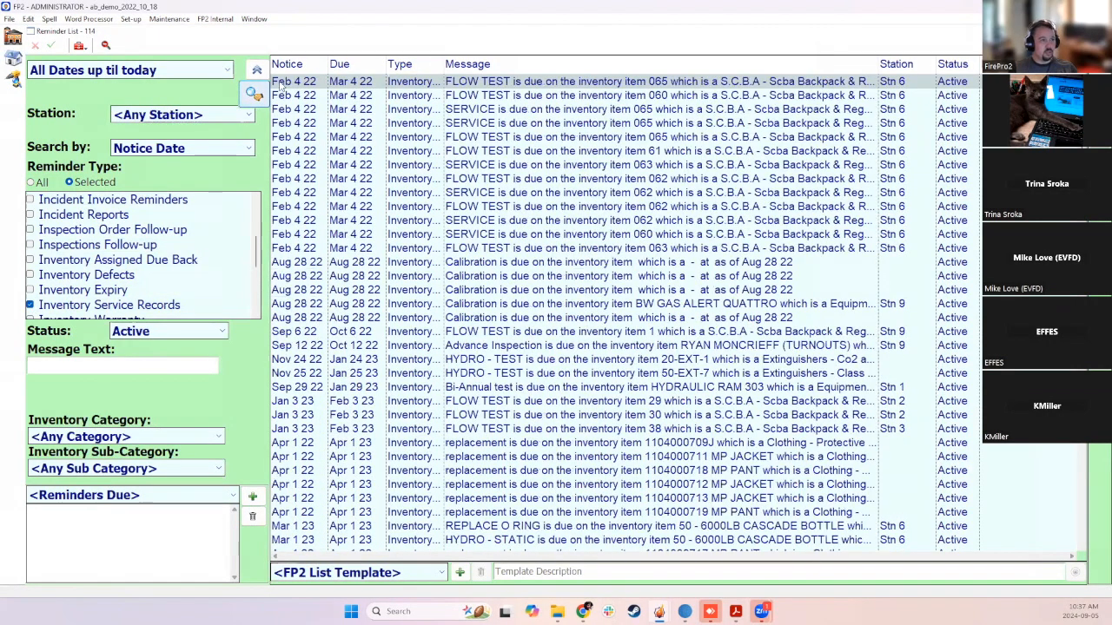
Review the inventory category and sub-category filter choices for the reminders and close the reminder list
click(139, 436)
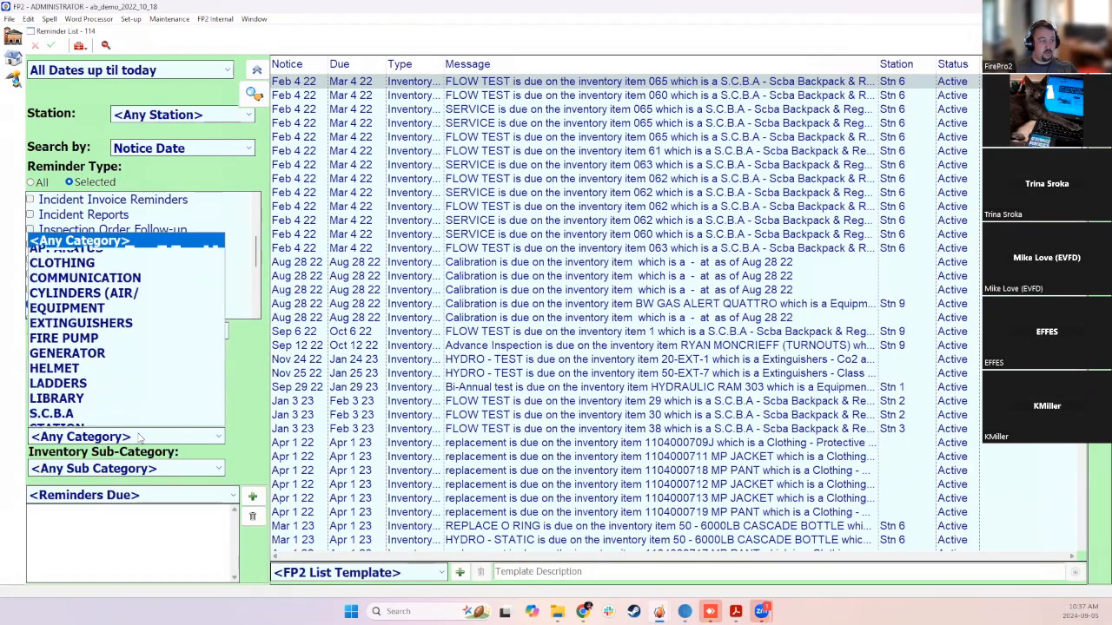
click(267, 436)
click(184, 468)
click(186, 468)
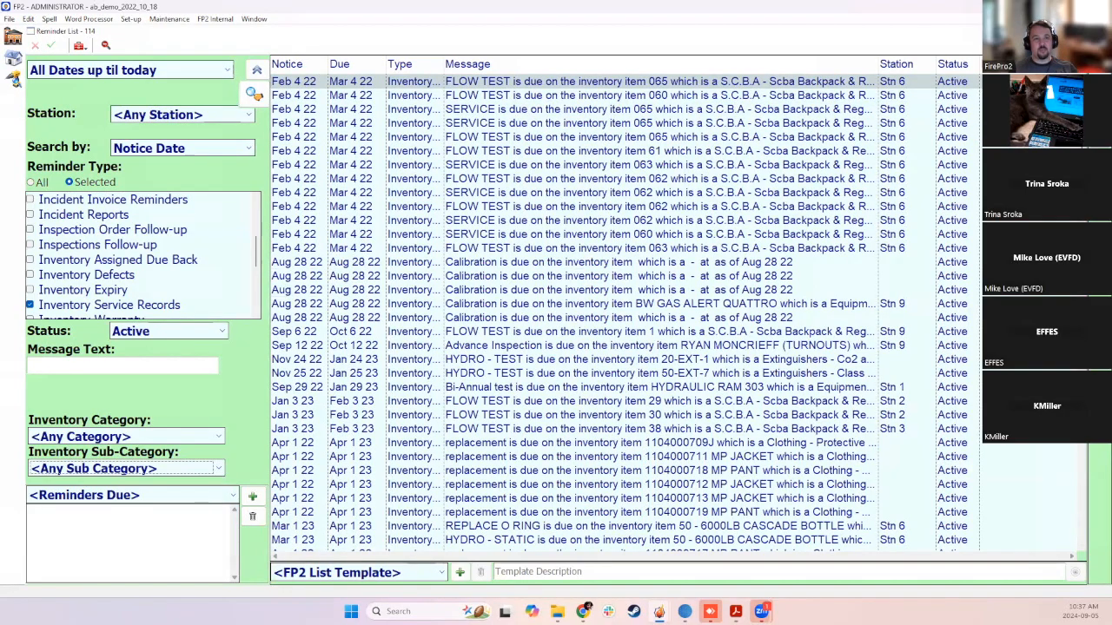
click(1077, 32)
Examine the service schedule and service records of the second CLASS A UNIFORM item and close its record
click(866, 210)
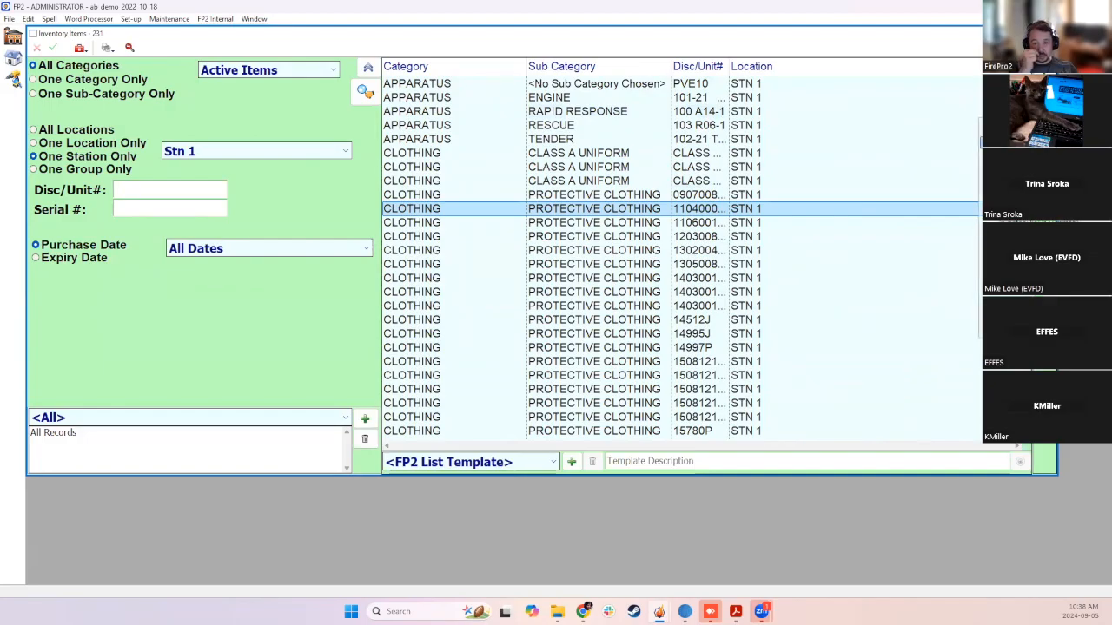
click(633, 165)
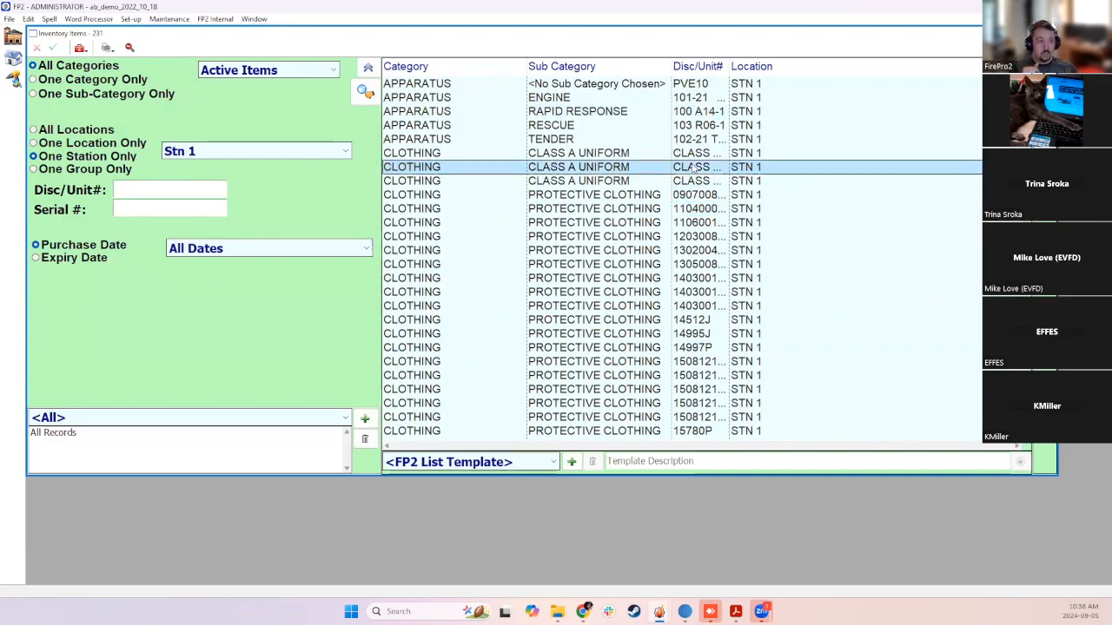
double_click(633, 165)
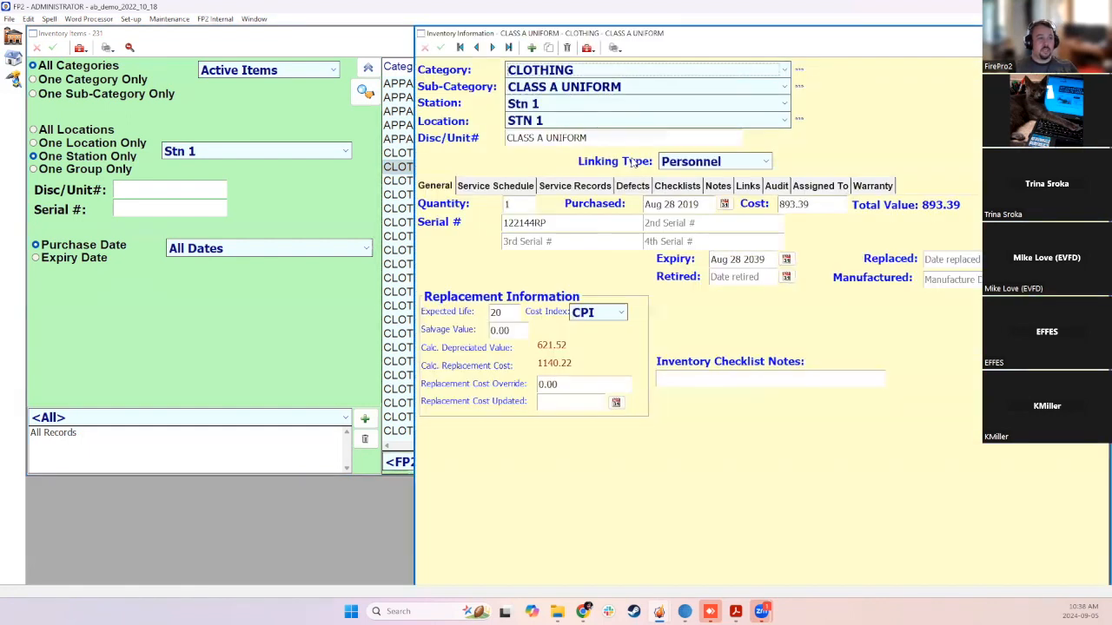
click(496, 188)
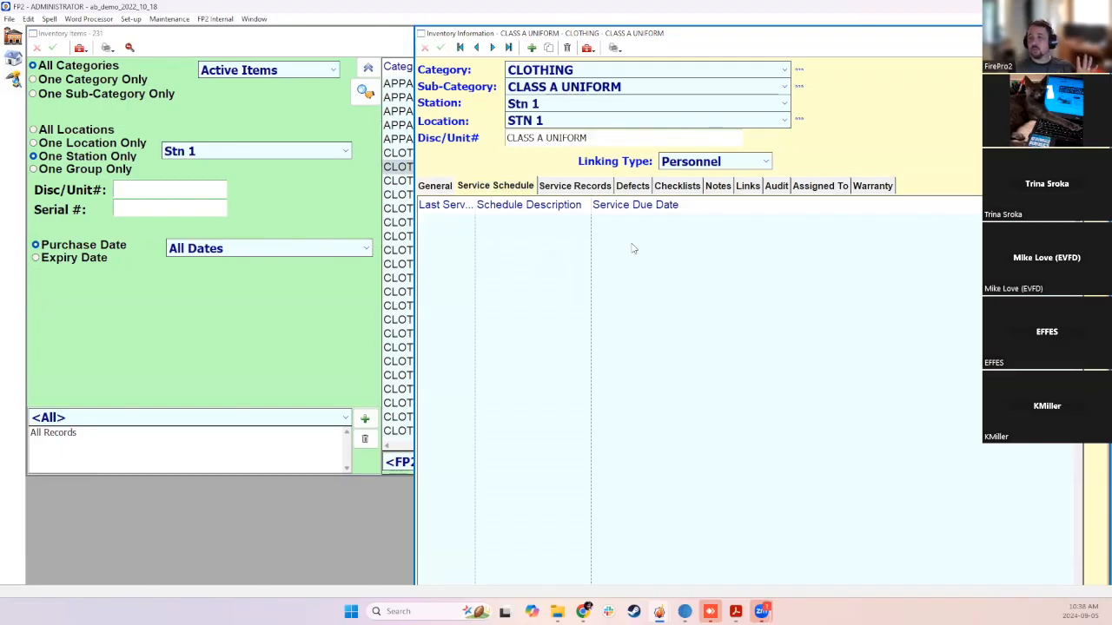
click(550, 189)
click(941, 33)
click(720, 238)
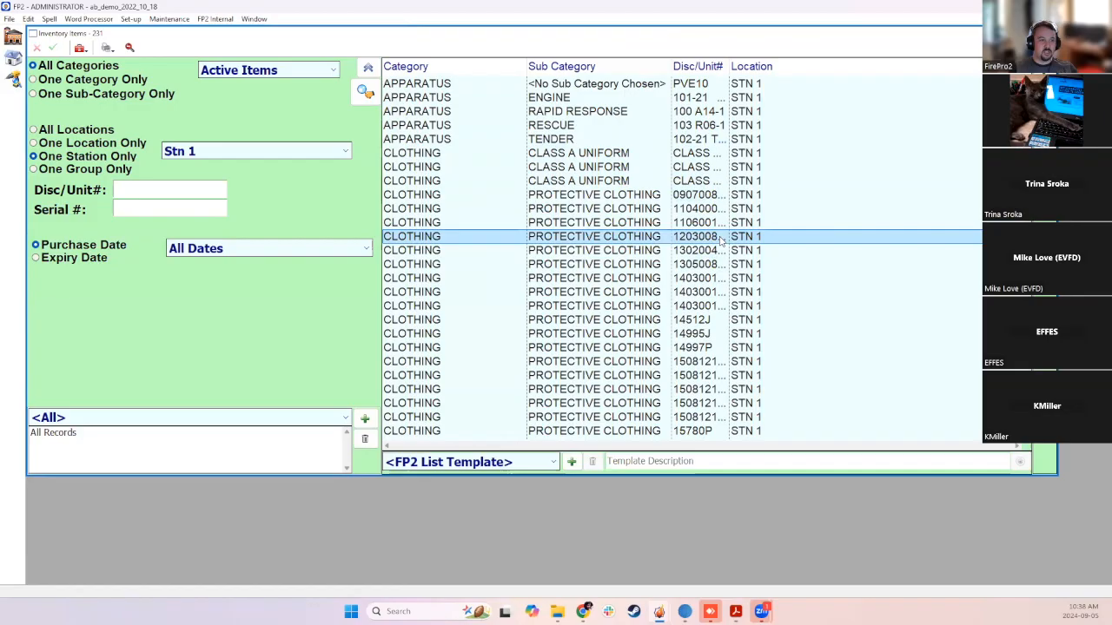
double_click(720, 238)
click(560, 185)
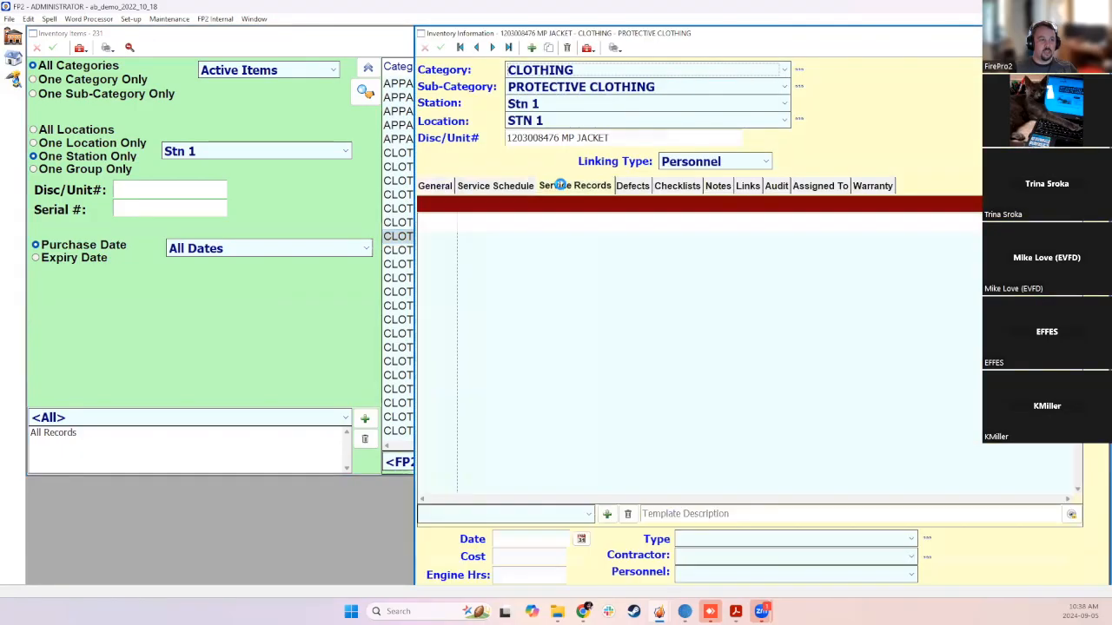
click(1077, 33)
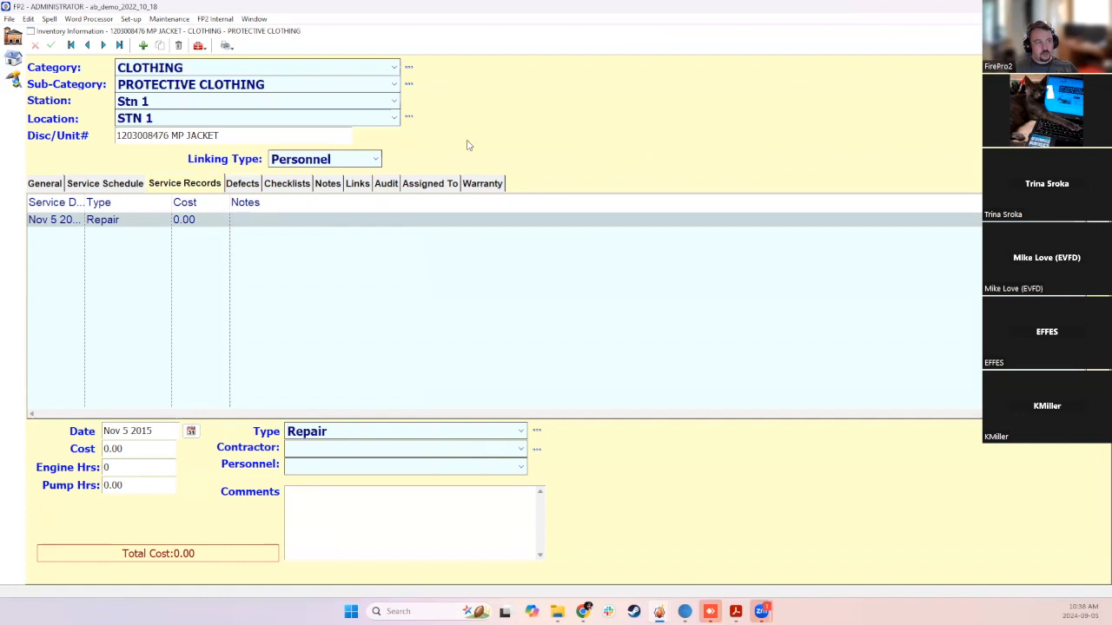
click(355, 157)
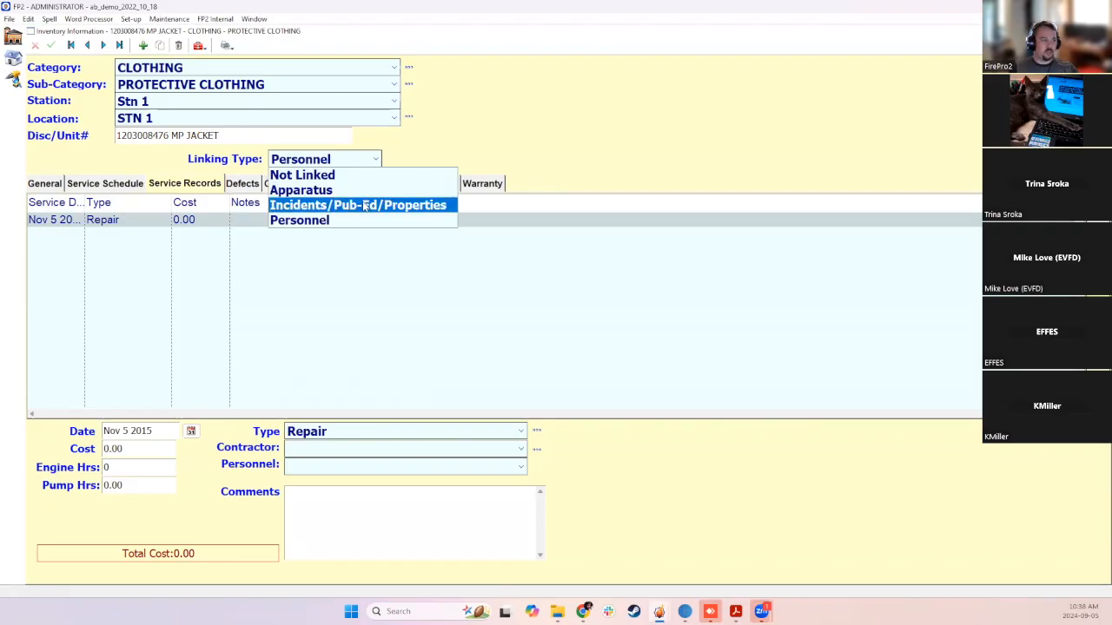
click(501, 134)
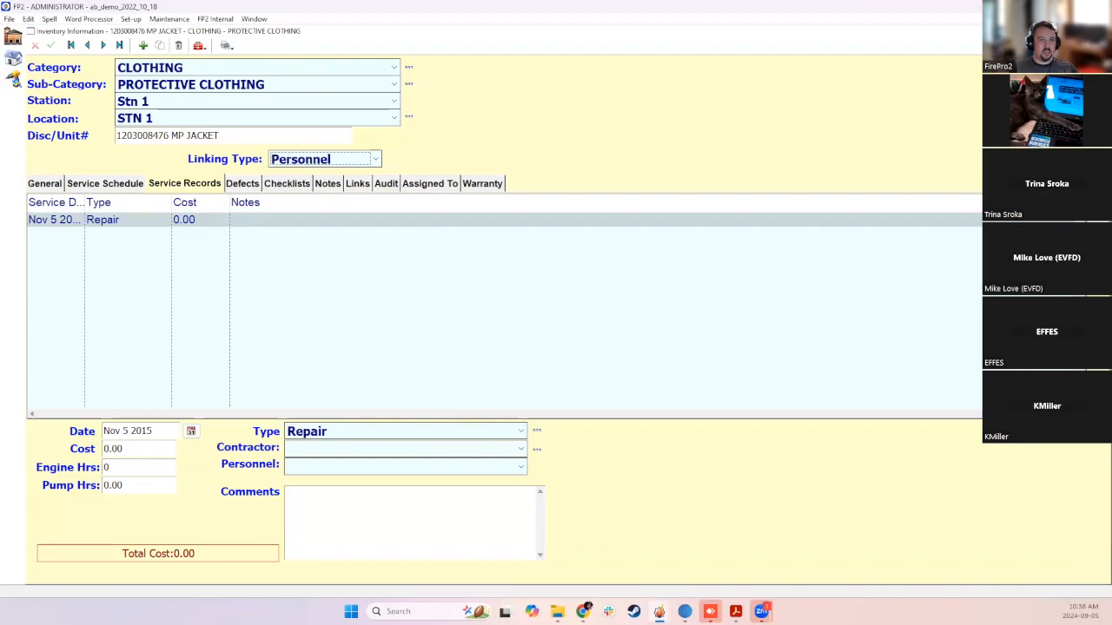
click(1101, 32)
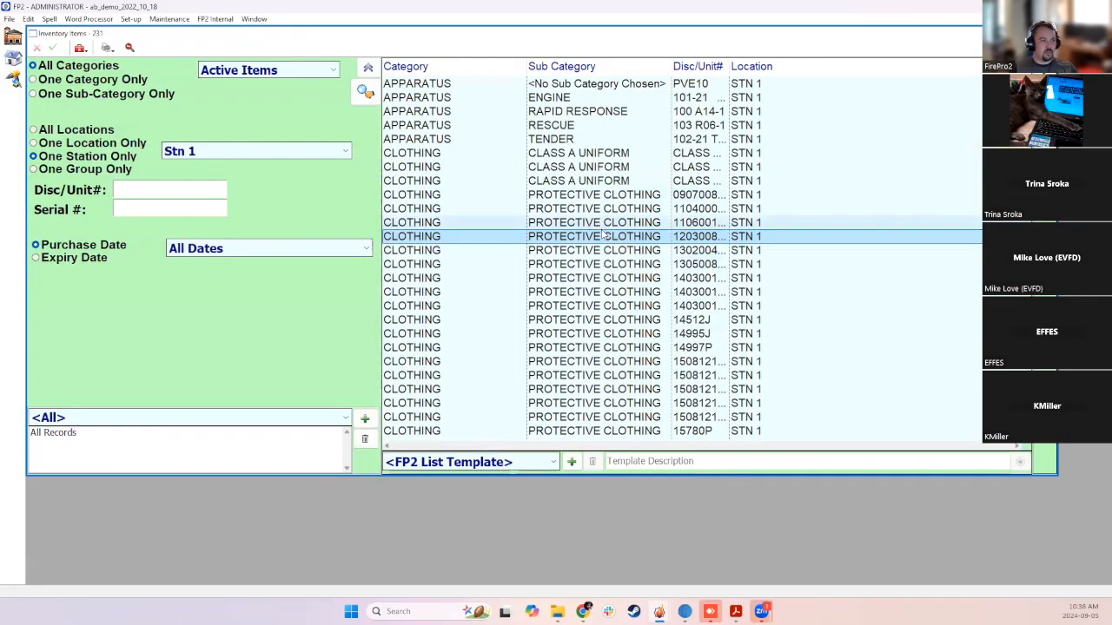
Set the linking type of the HONDA 1000I INVERTER/LIGHT generator in UNIT 100 to Incidents/Pub-Ed/Properties and save the record
scroll(604, 234, down, 18)
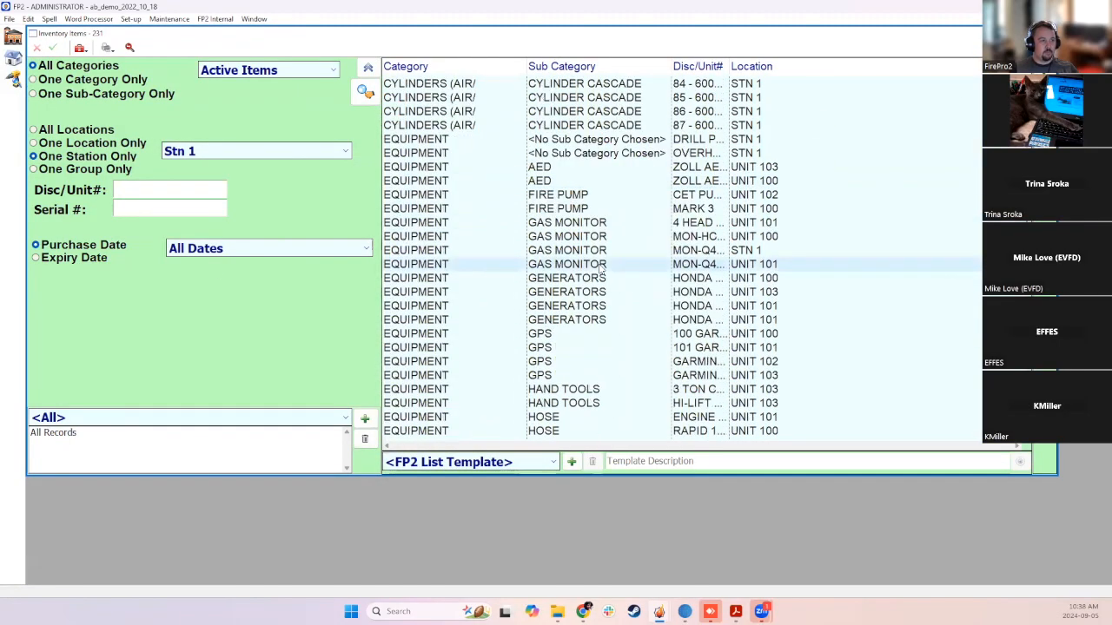
click(538, 278)
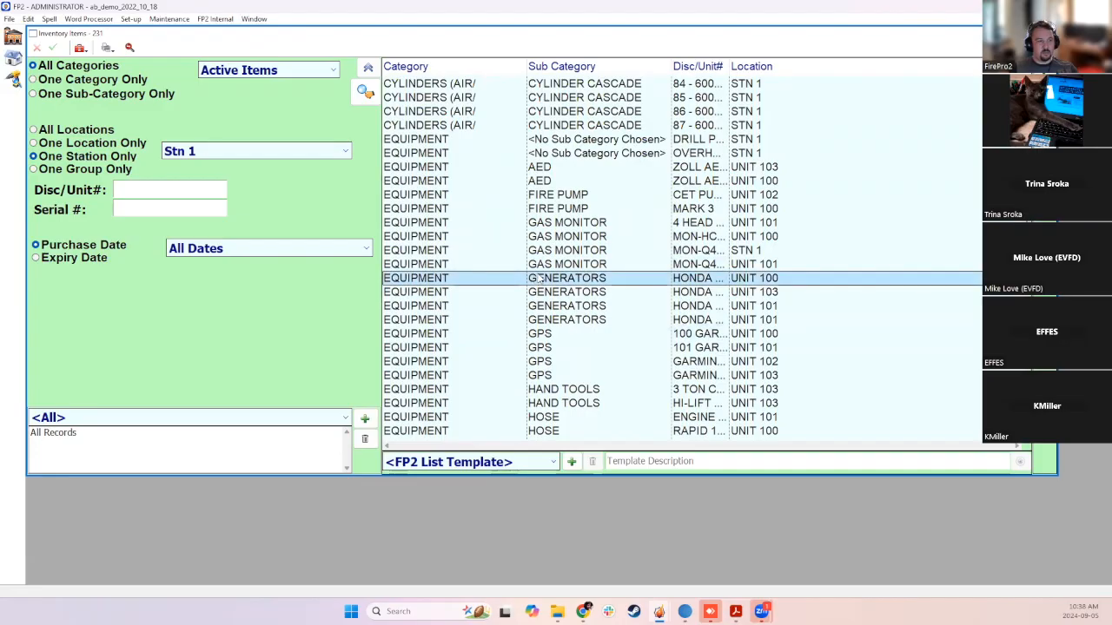
double_click(544, 287)
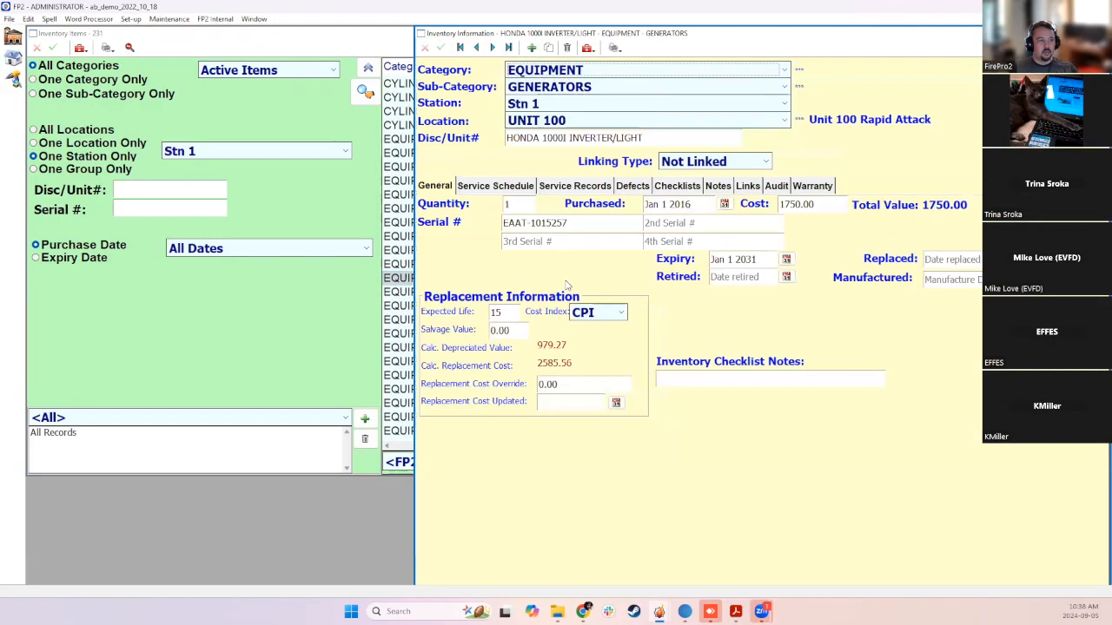
click(717, 163)
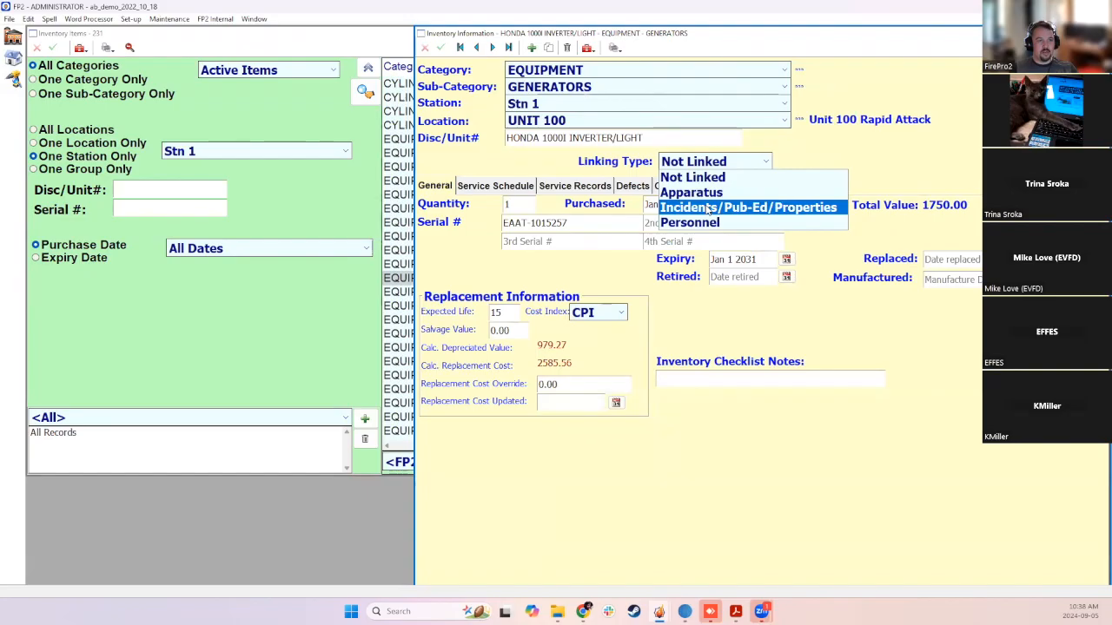
click(721, 208)
click(441, 48)
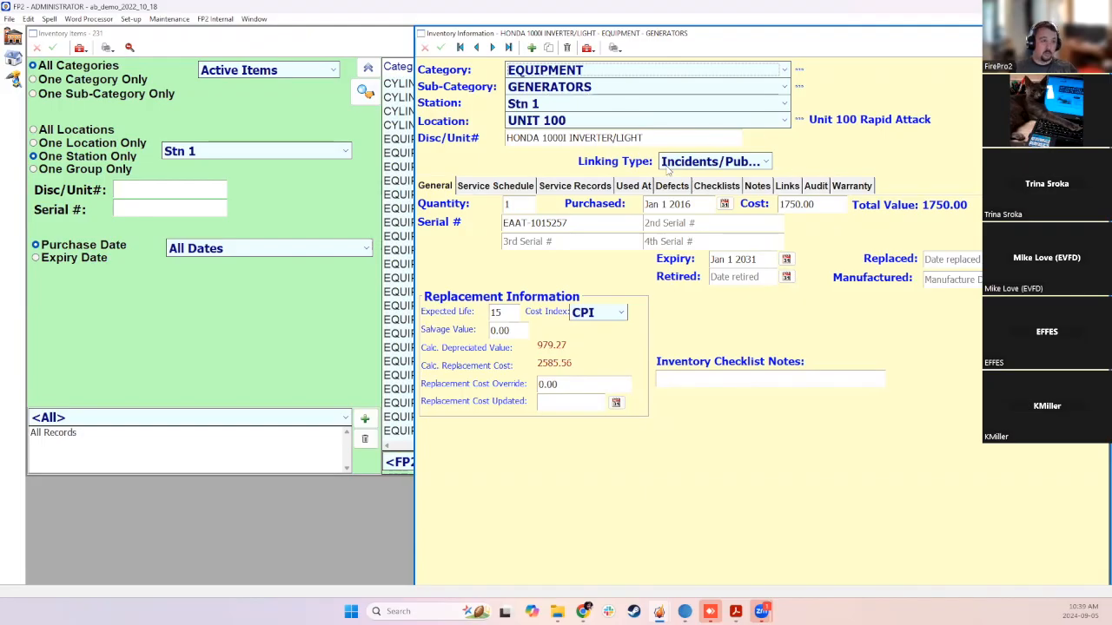
Review the generator's other linking type options, and close its record and the inventory list
click(753, 165)
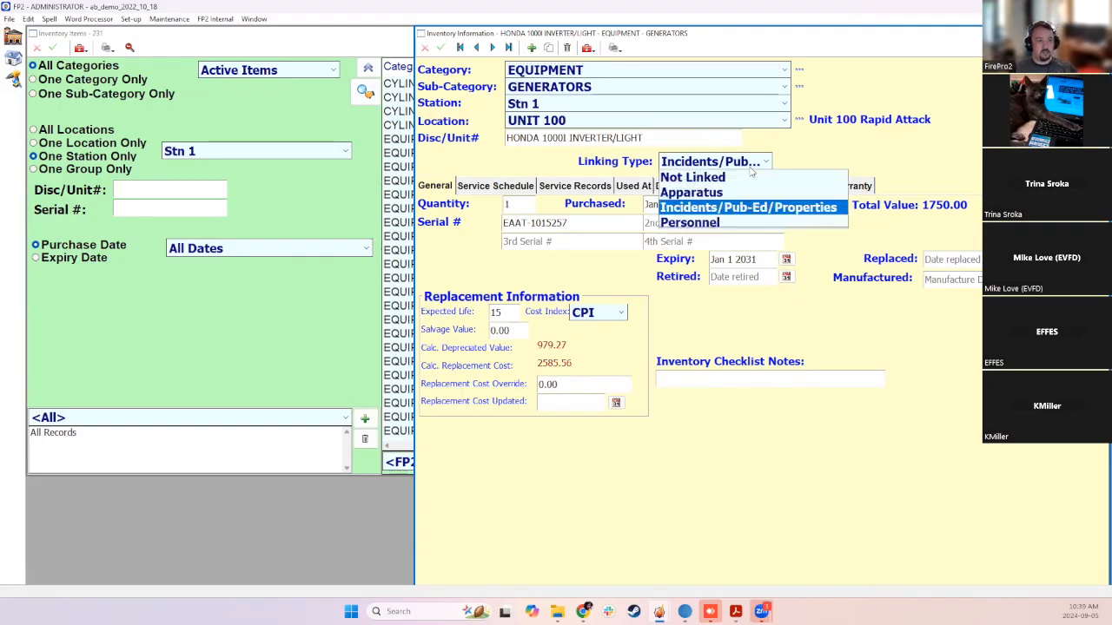
click(828, 151)
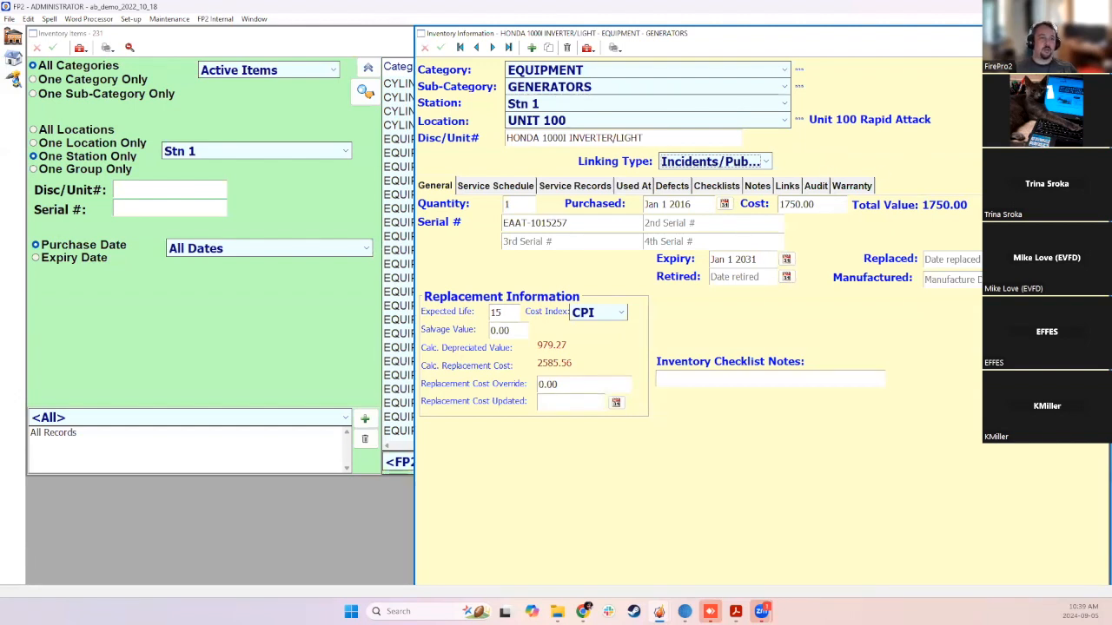
click(425, 47)
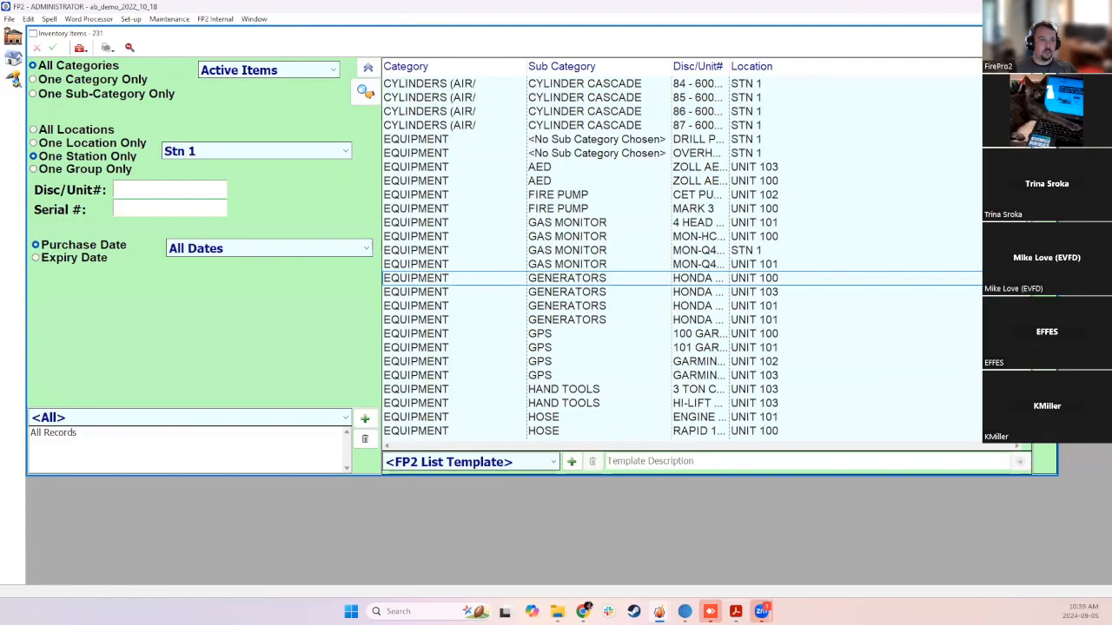
click(1048, 33)
List the incidents from the Last 36 Months
click(146, 132)
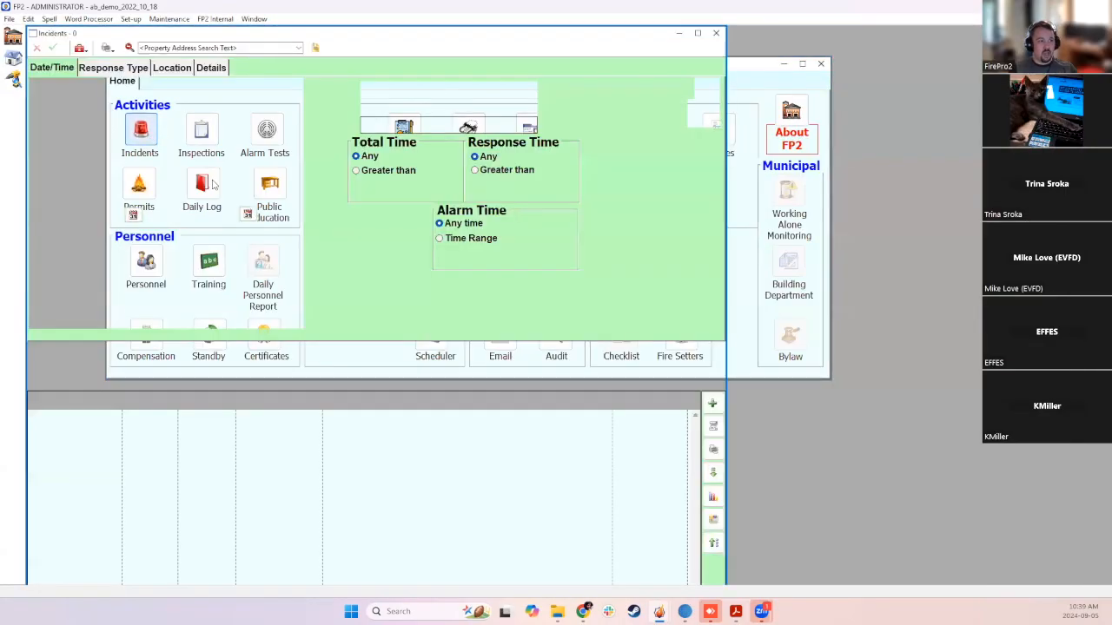
click(156, 196)
scroll(127, 348, down, 3)
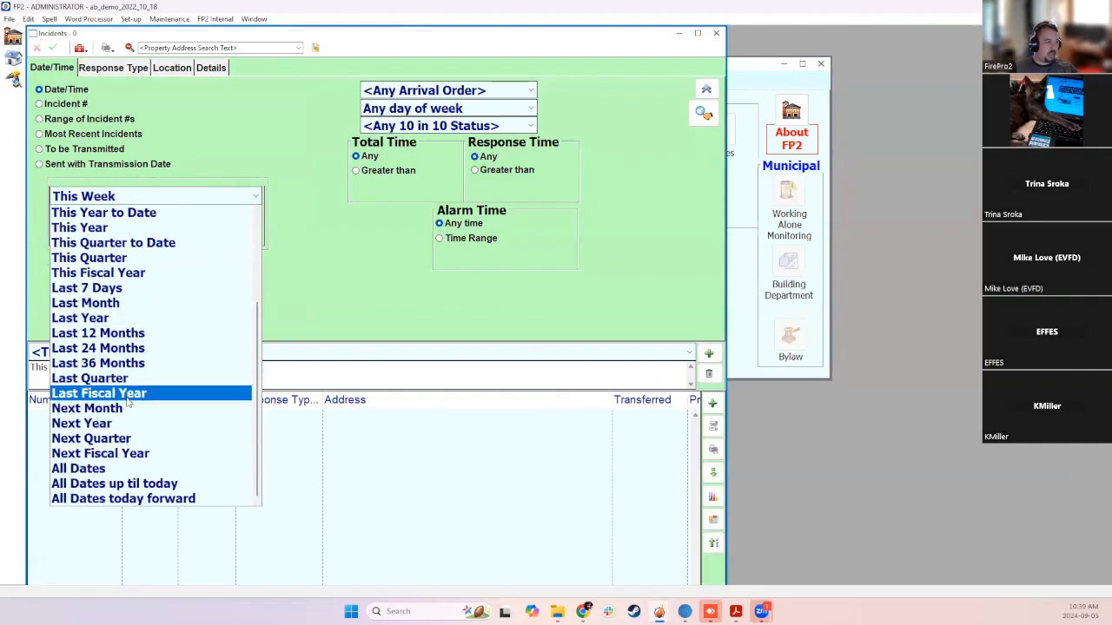
click(98, 363)
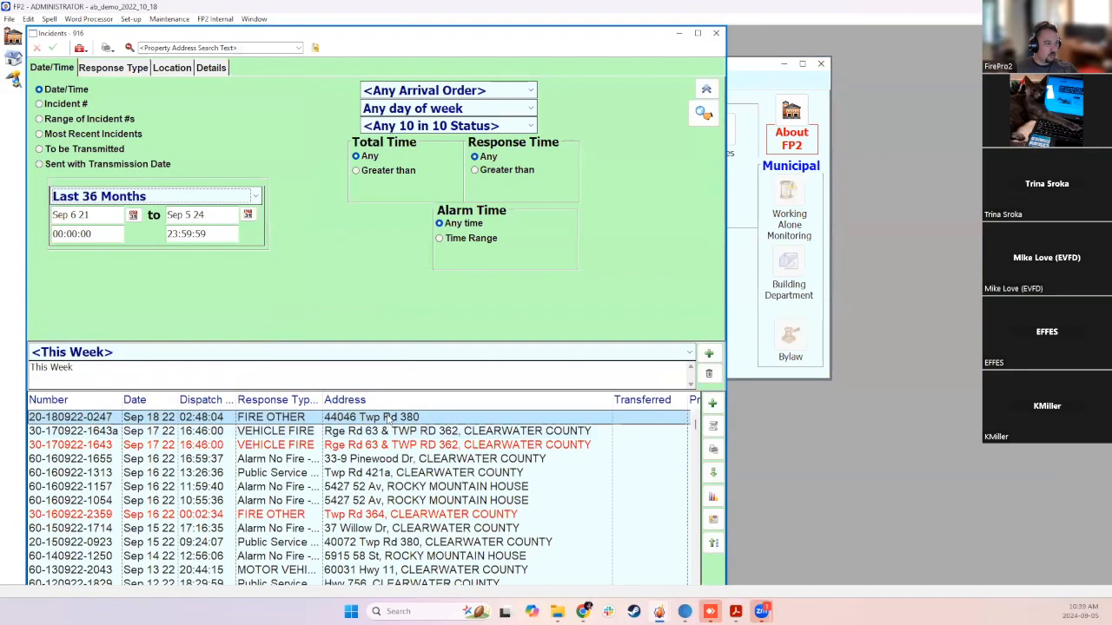
Add the HONDA 1000I INVERTER/LIGHT generator to the inventory used on the Sep 18 22 FIRE OTHER incident
double_click(388, 418)
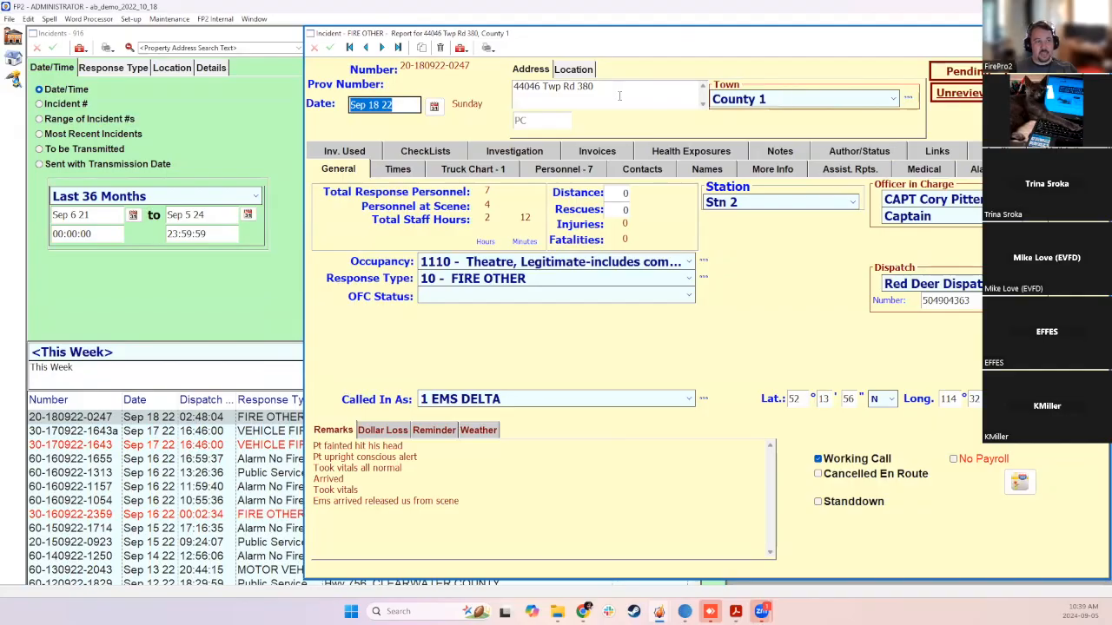
click(370, 151)
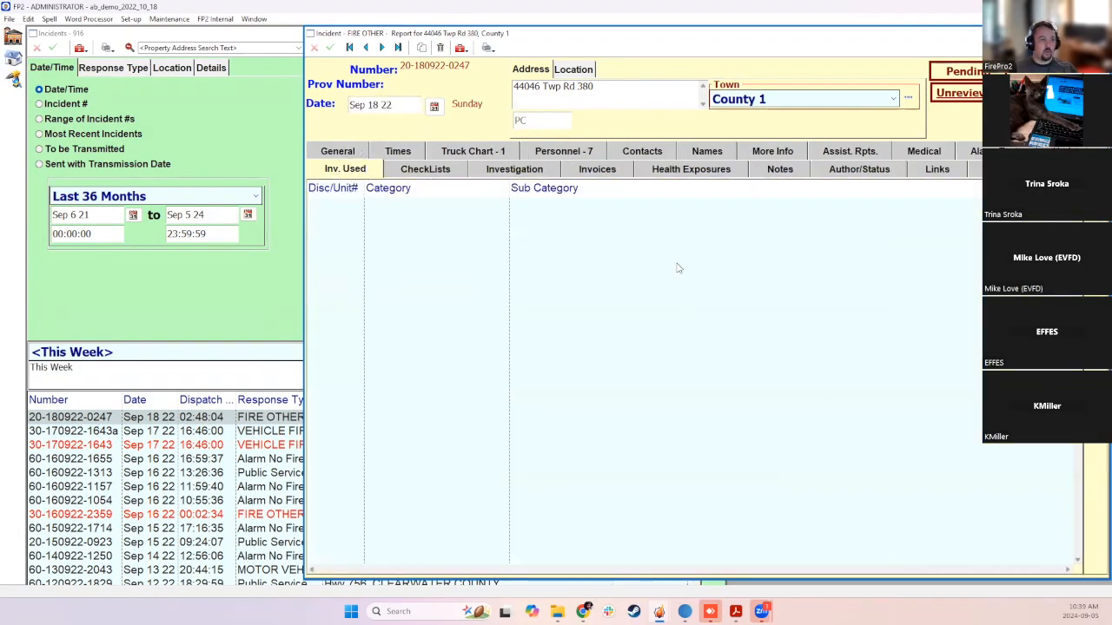
click(1095, 193)
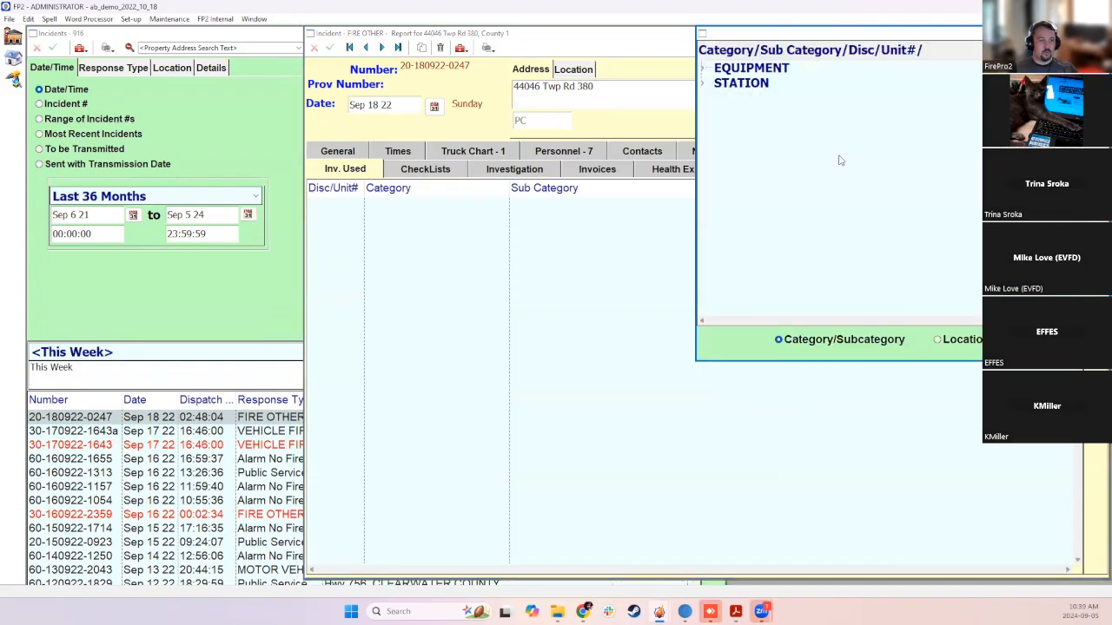
click(704, 69)
click(705, 127)
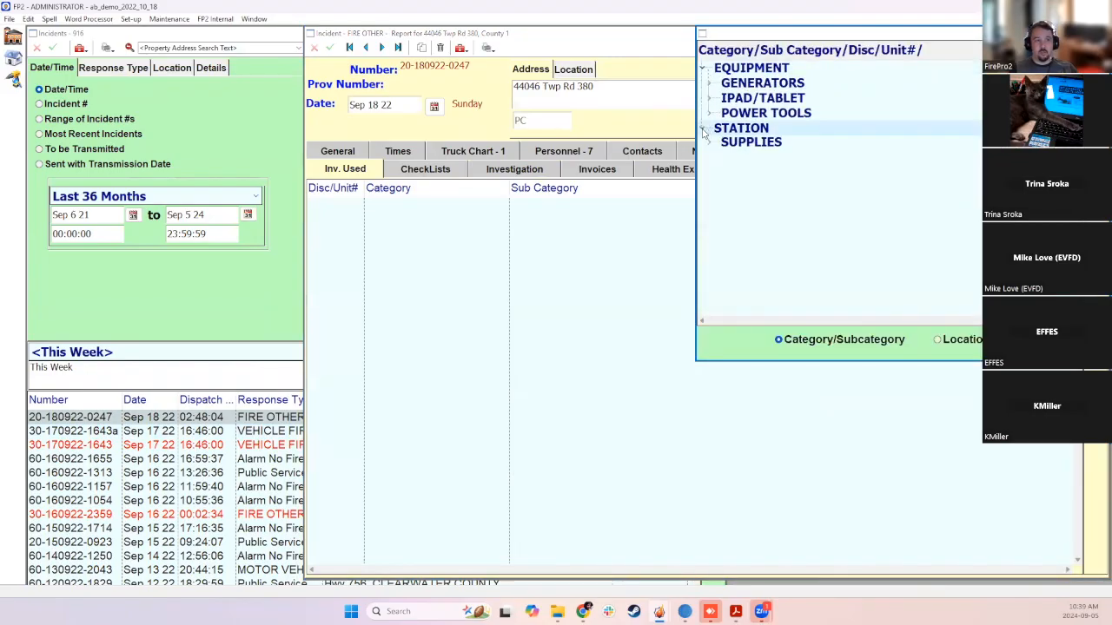
click(709, 113)
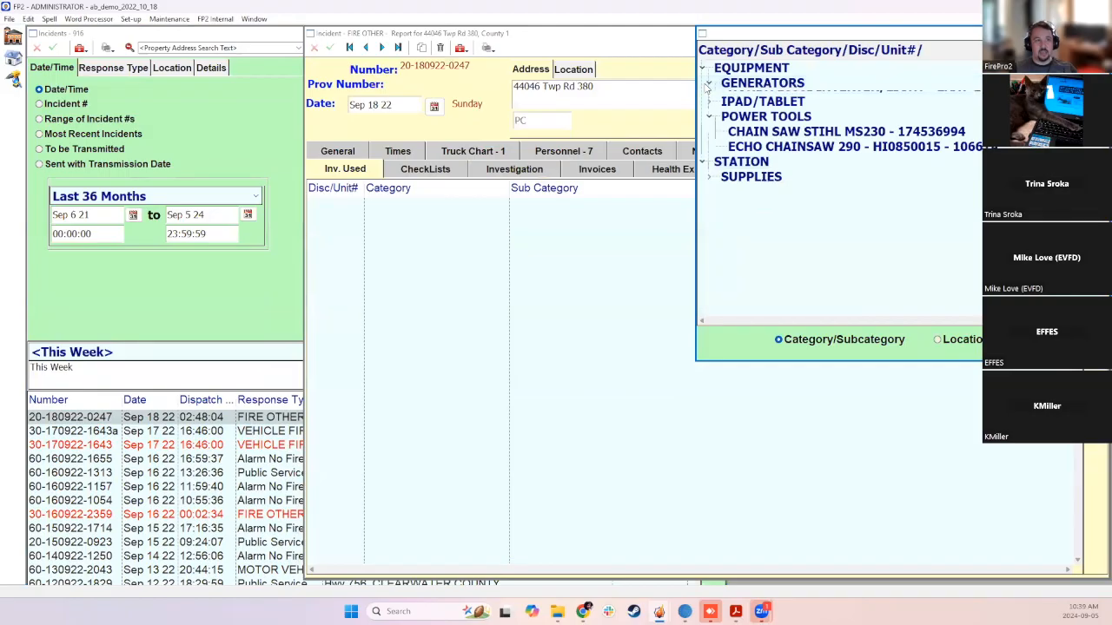
click(708, 82)
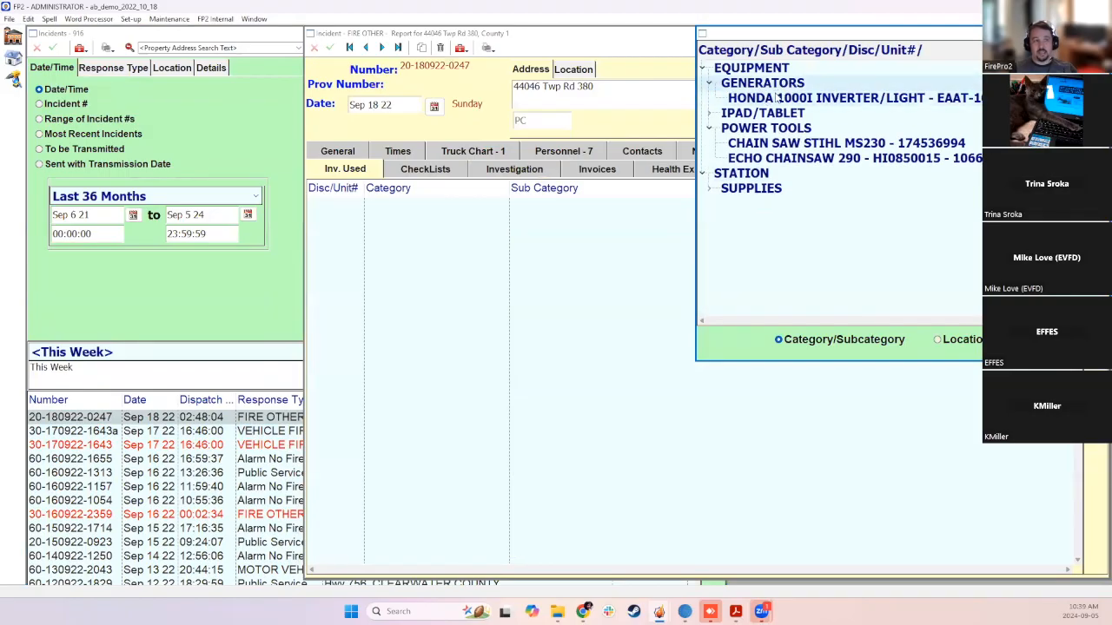
double_click(791, 99)
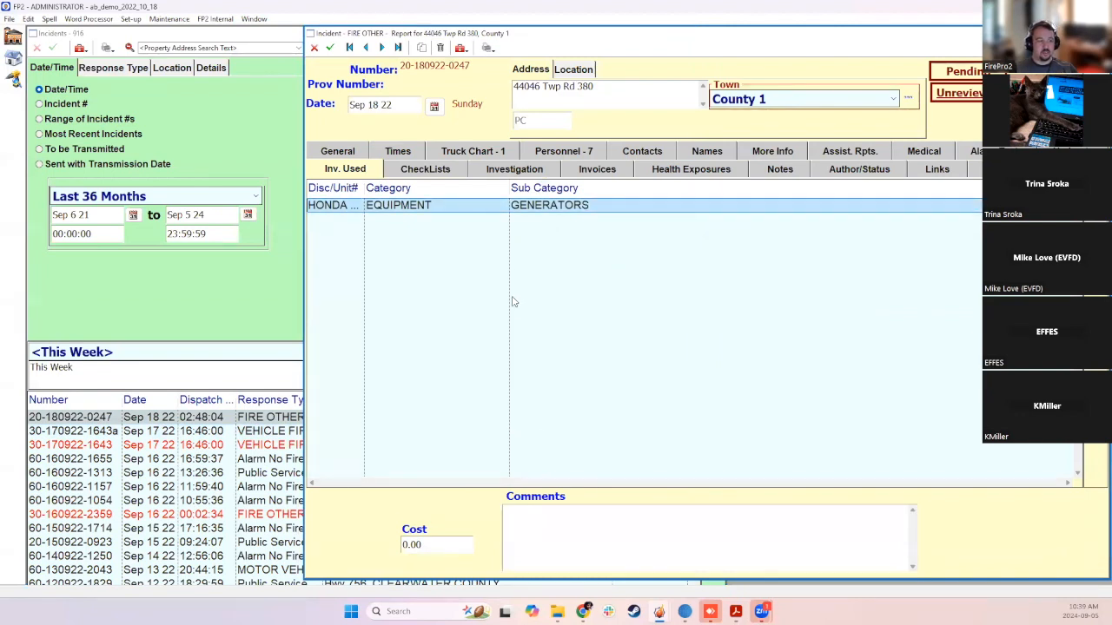
Save the FIRE OTHER incident report and open the HONDA 1000I INVERTER/LIGHT generator's record from its inventory used
click(327, 47)
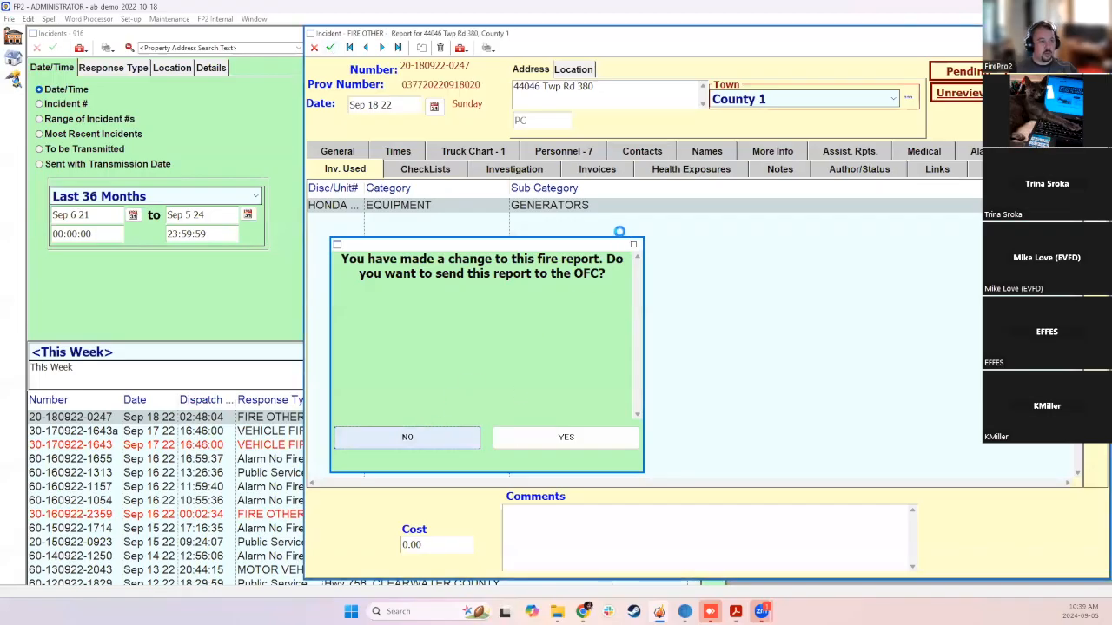
click(572, 209)
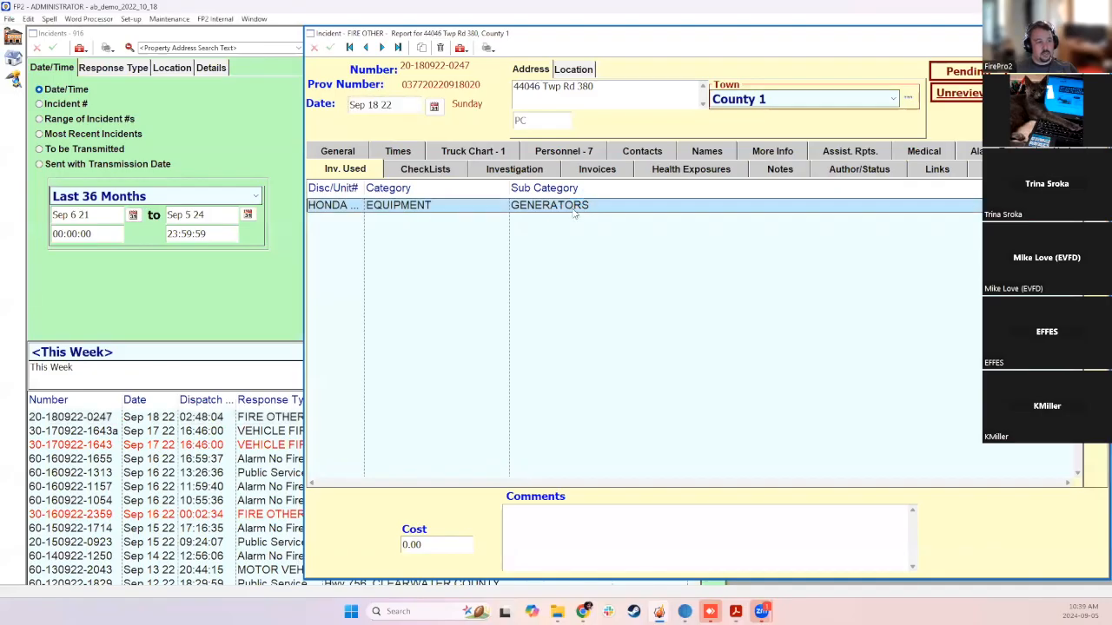
double_click(574, 209)
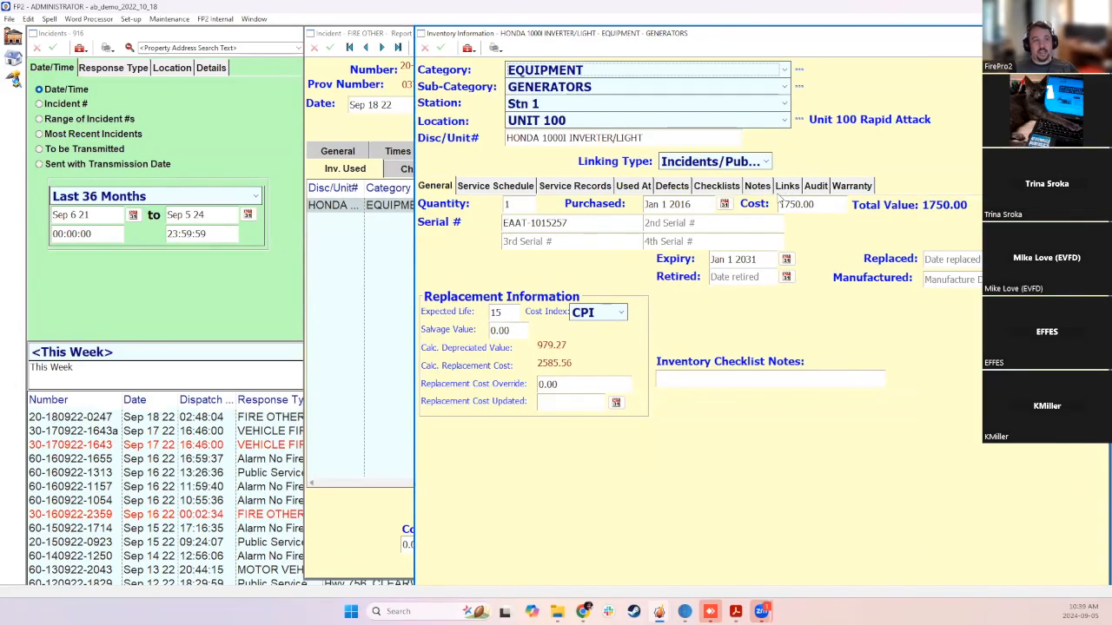
Review the generator's Used At history with the Used At and Date columns widened, and close its record, the incident and the incident list
click(635, 186)
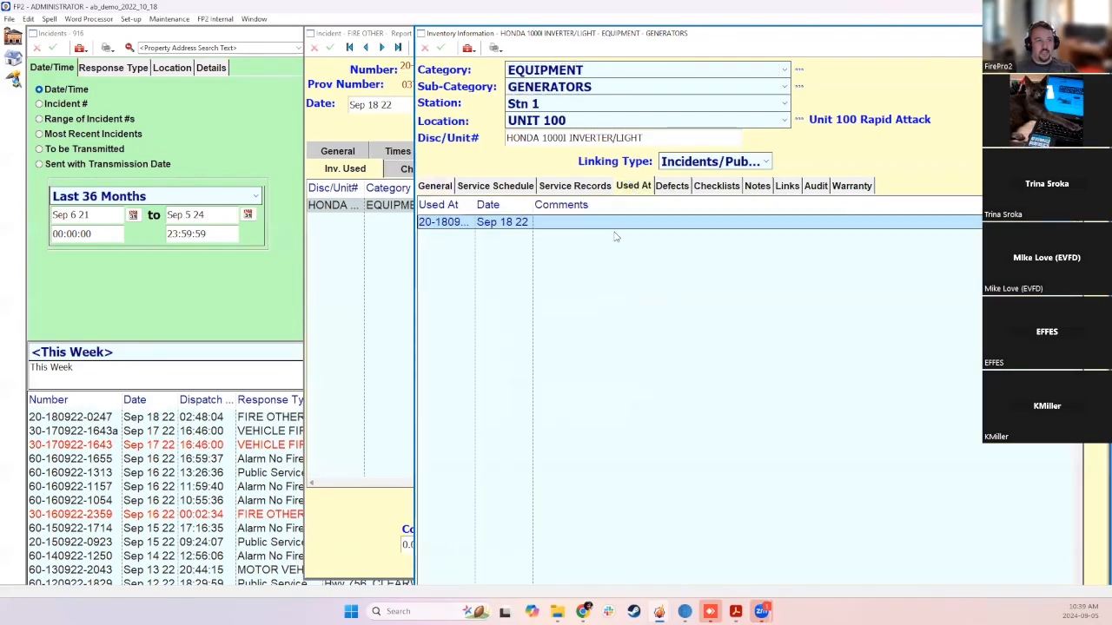
double_click(532, 205)
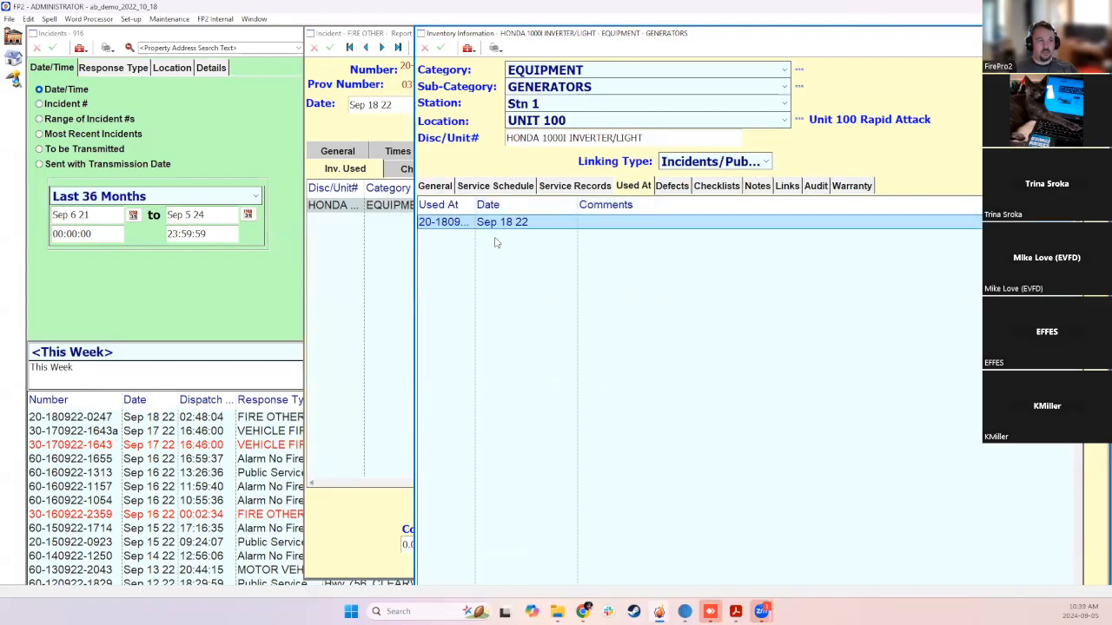
drag(474, 204, 523, 205)
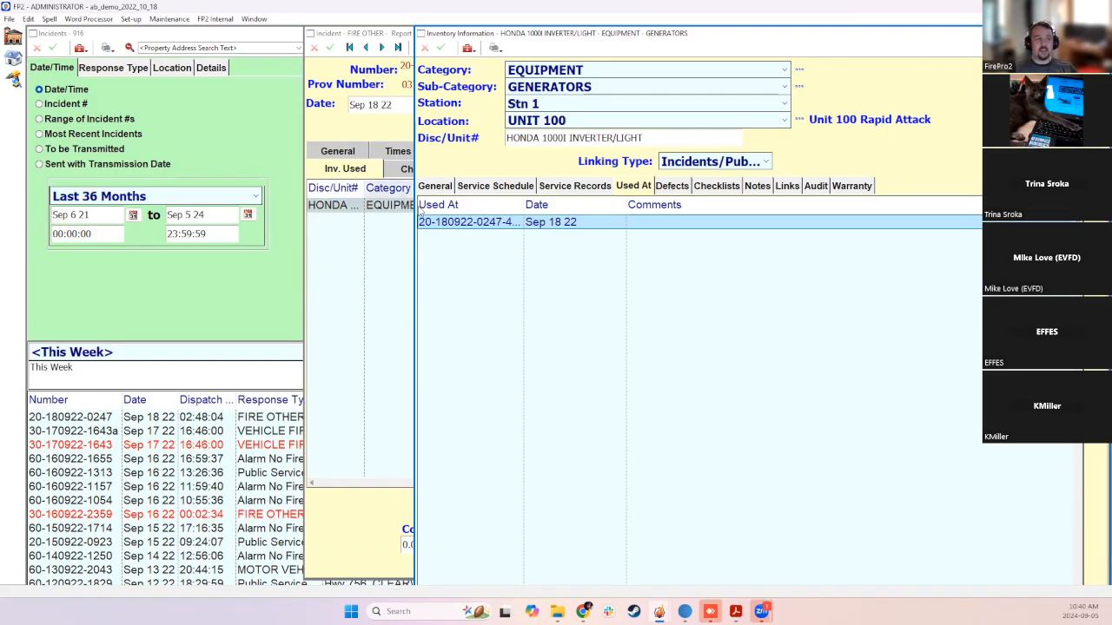
click(699, 163)
click(751, 163)
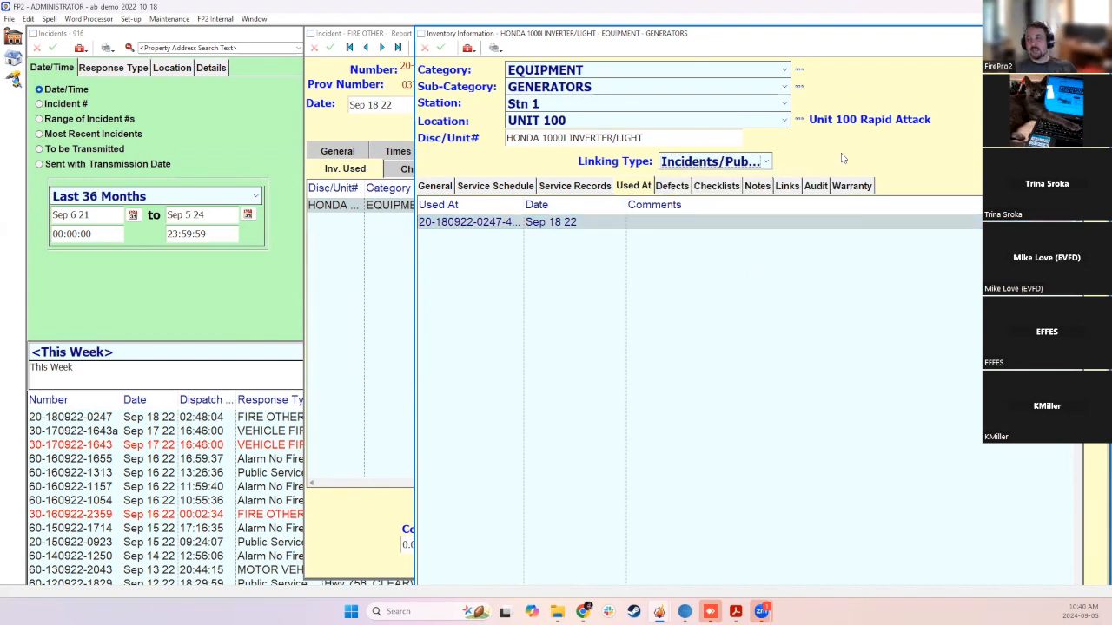
click(436, 185)
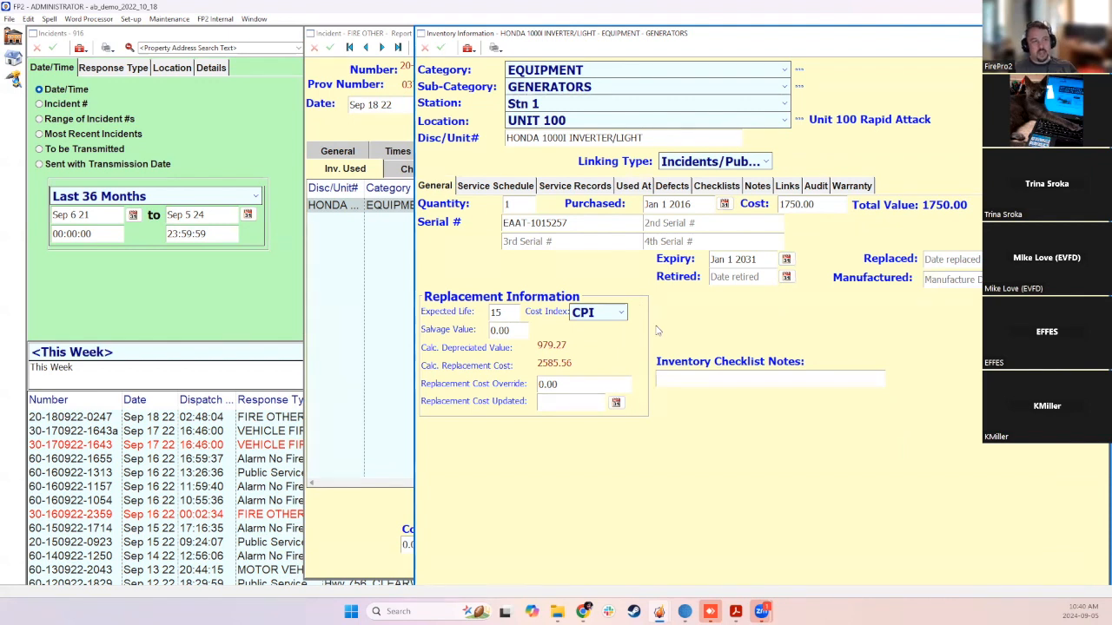
click(633, 187)
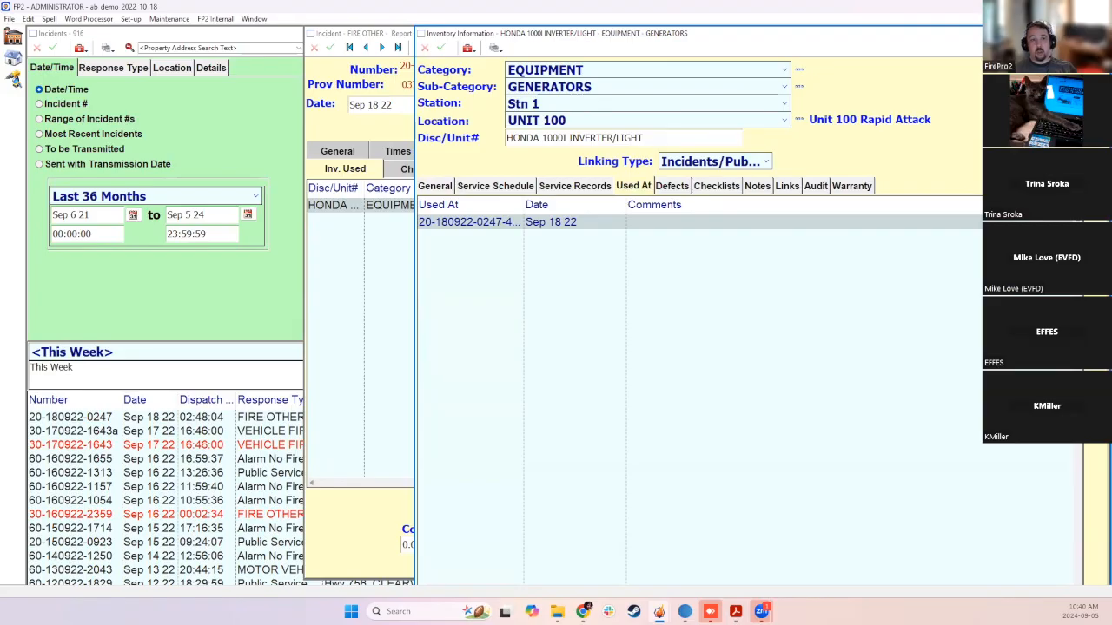
click(1099, 33)
click(1099, 33)
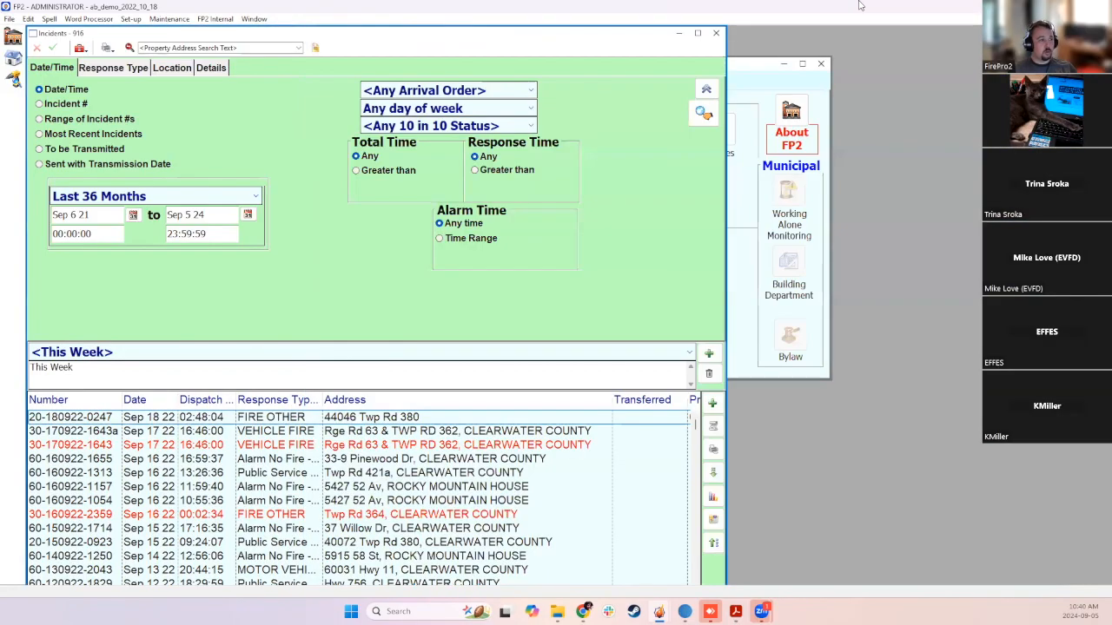
click(717, 35)
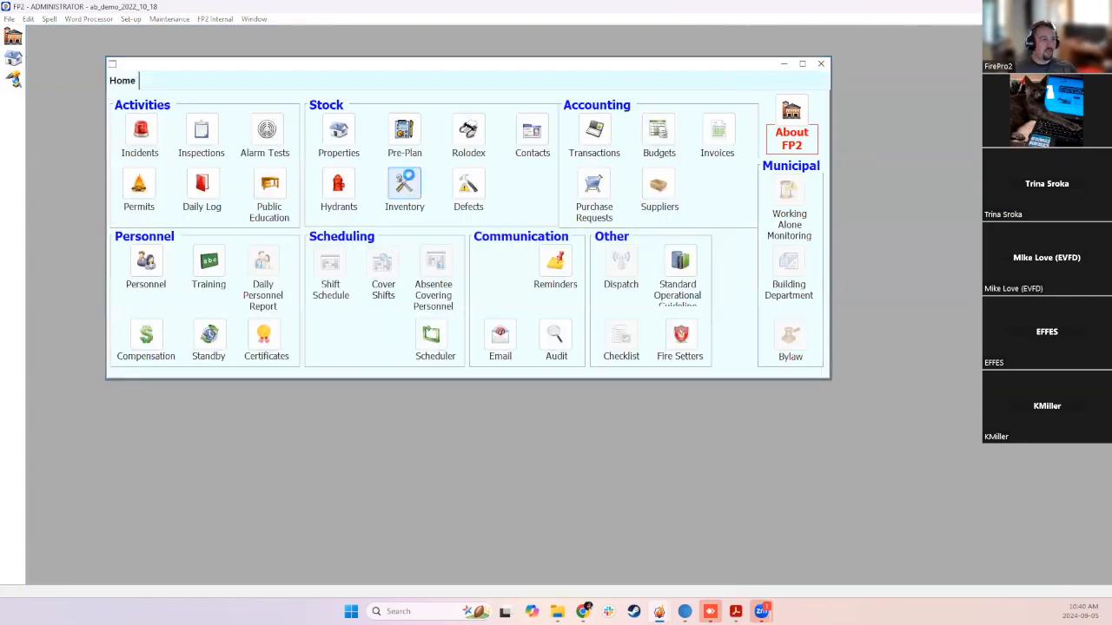
Preview the Equipment Used report for the Last 36 Months from the inventory list, review the equipment usage, and close the report
click(402, 182)
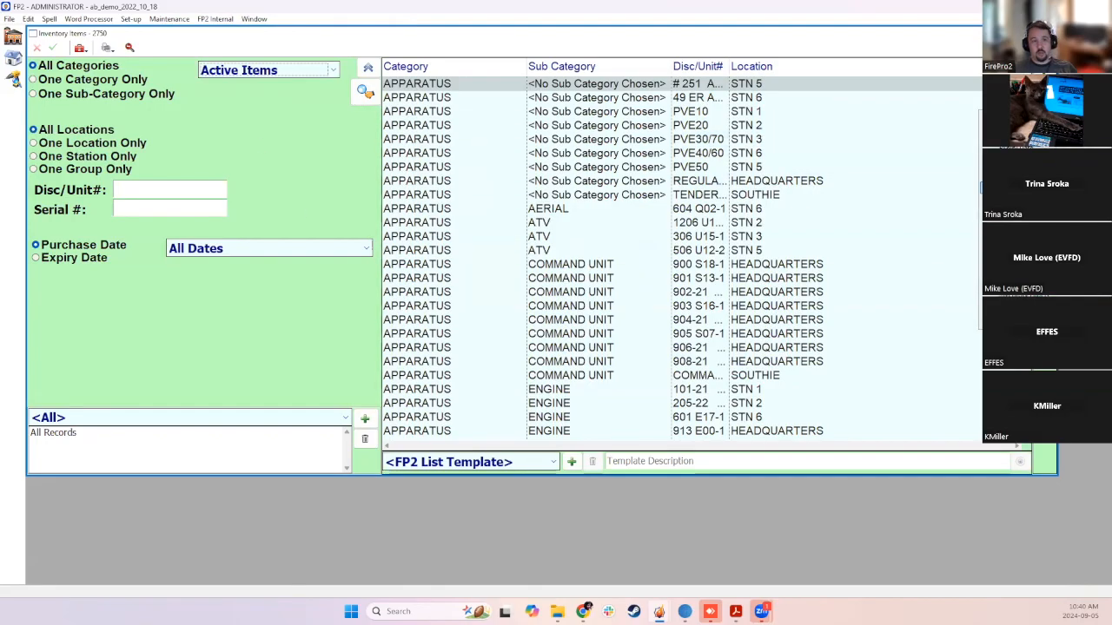
click(556, 122)
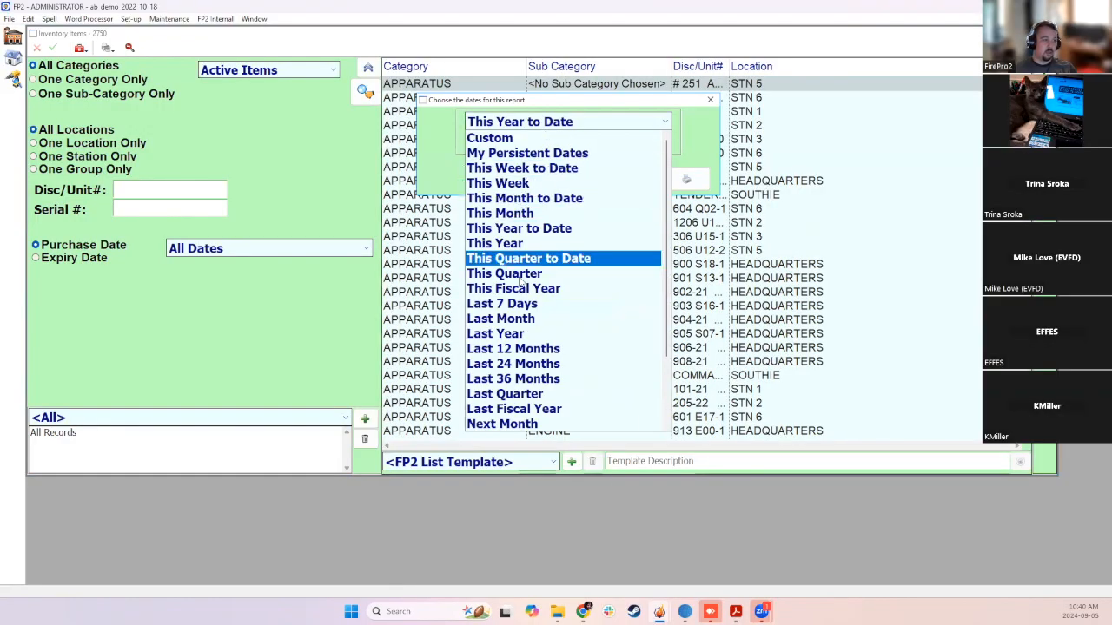
click(547, 385)
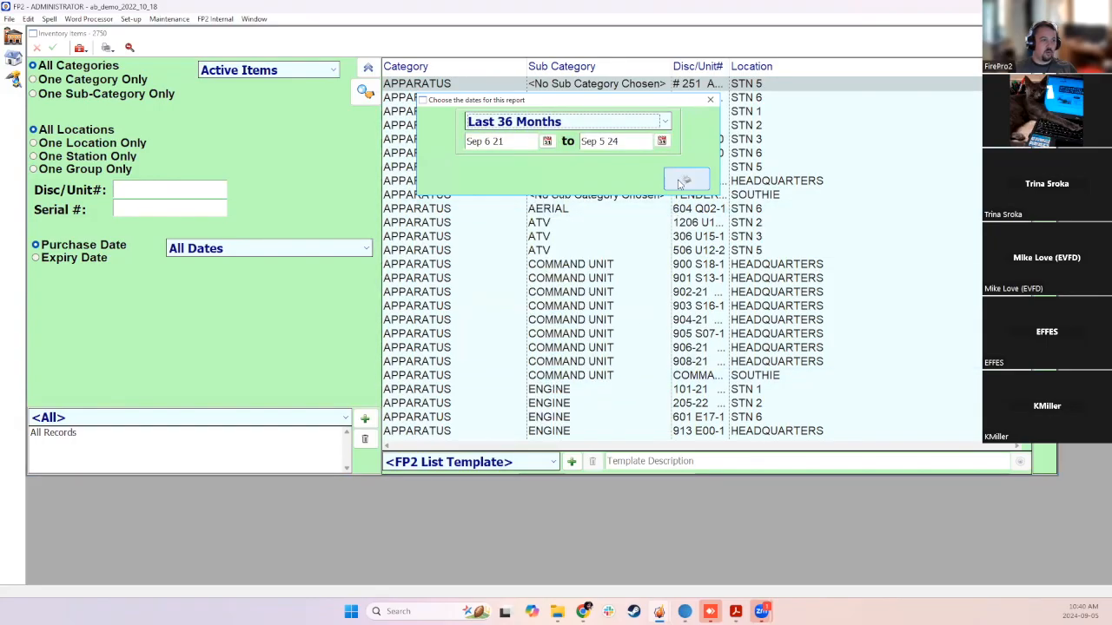
click(686, 179)
click(707, 427)
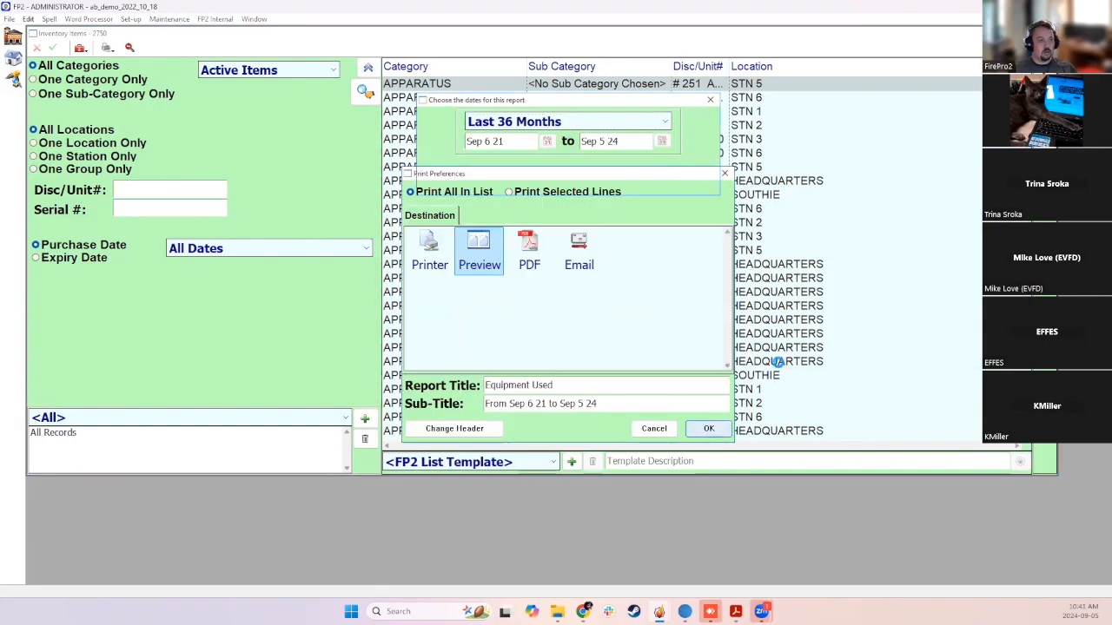
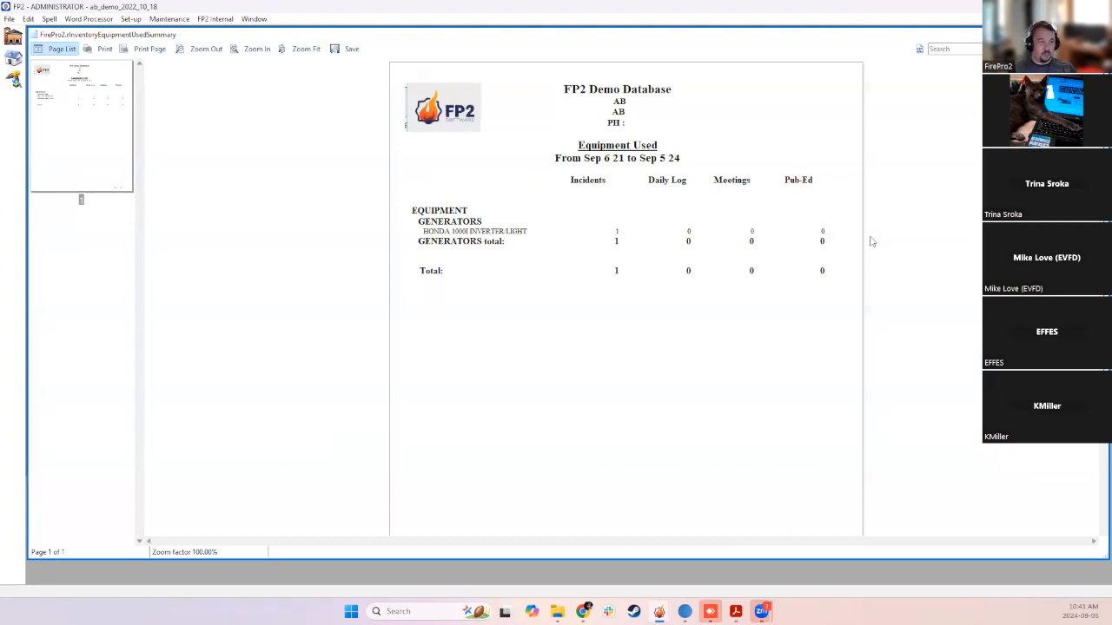
drag(413, 210, 469, 211)
click(483, 217)
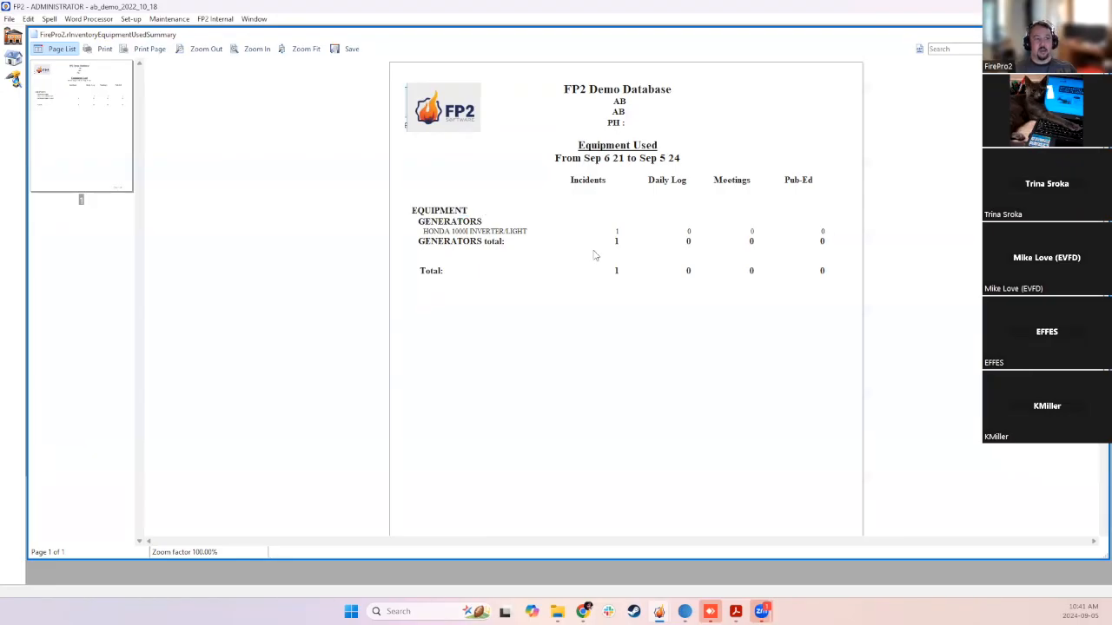
click(1100, 35)
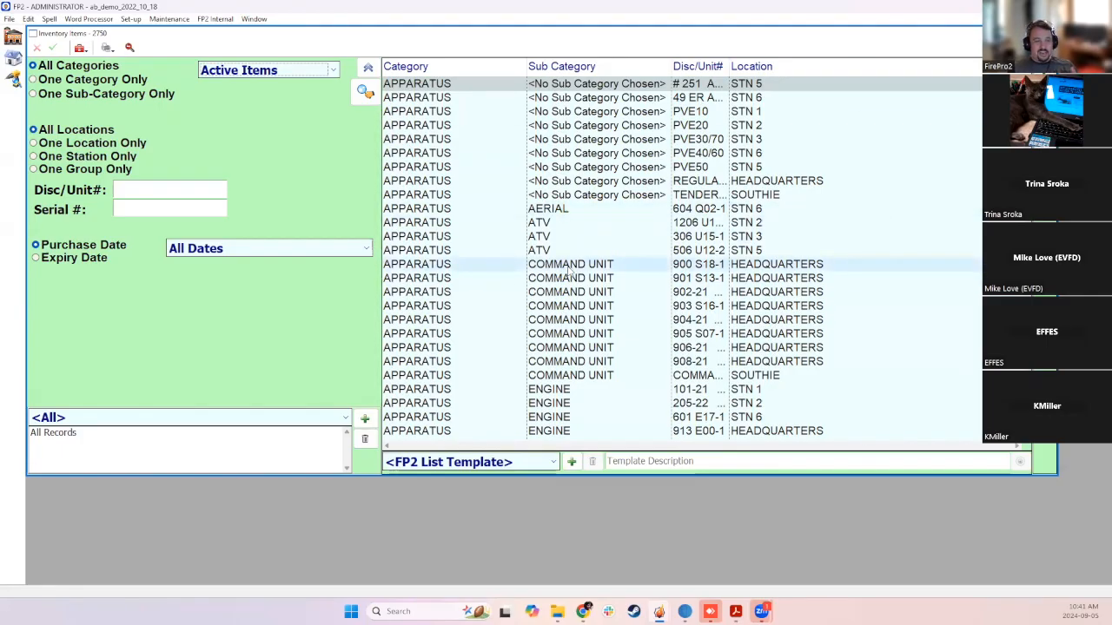
Open the first LEATHER bunker boots record in the BUNKER ROOM and examine its expected life, purchase date and manufactured date
scroll(570, 273, down, 18)
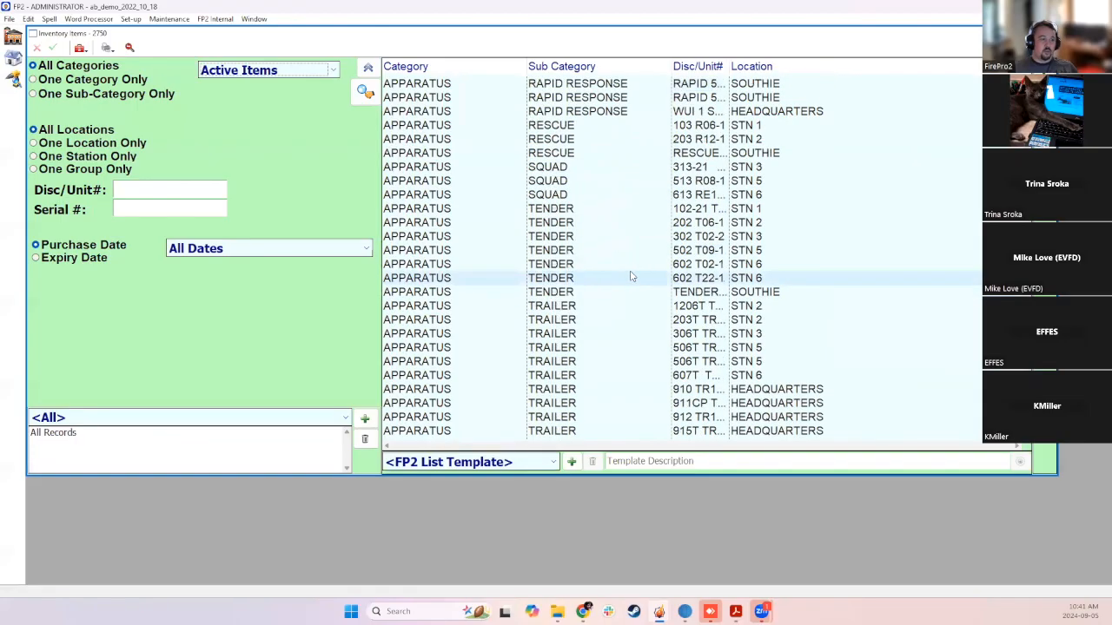
click(611, 295)
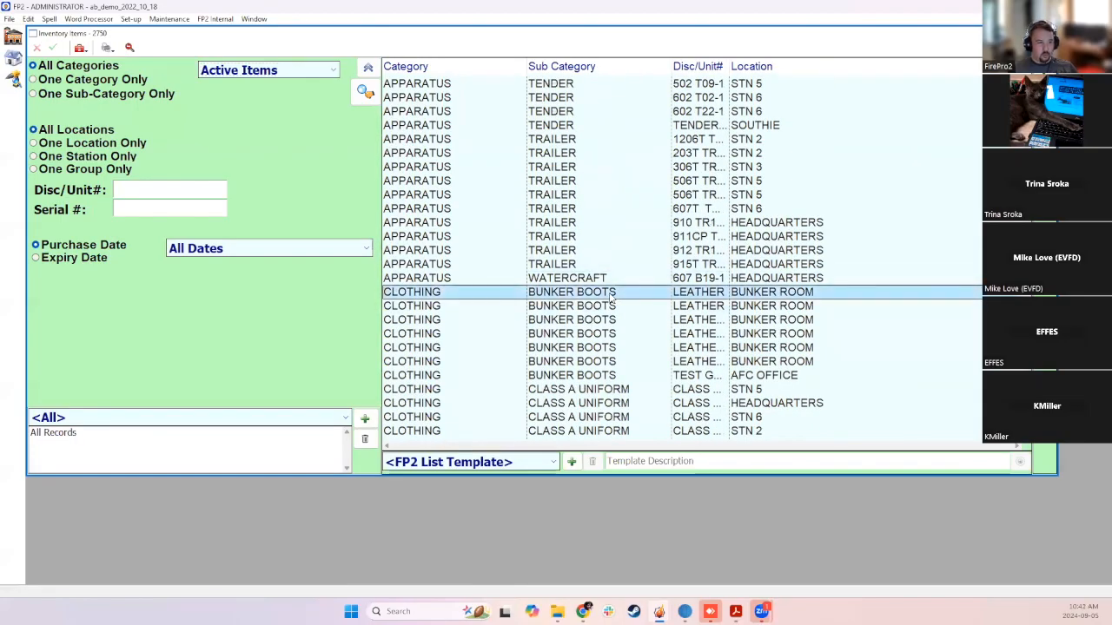
double_click(611, 295)
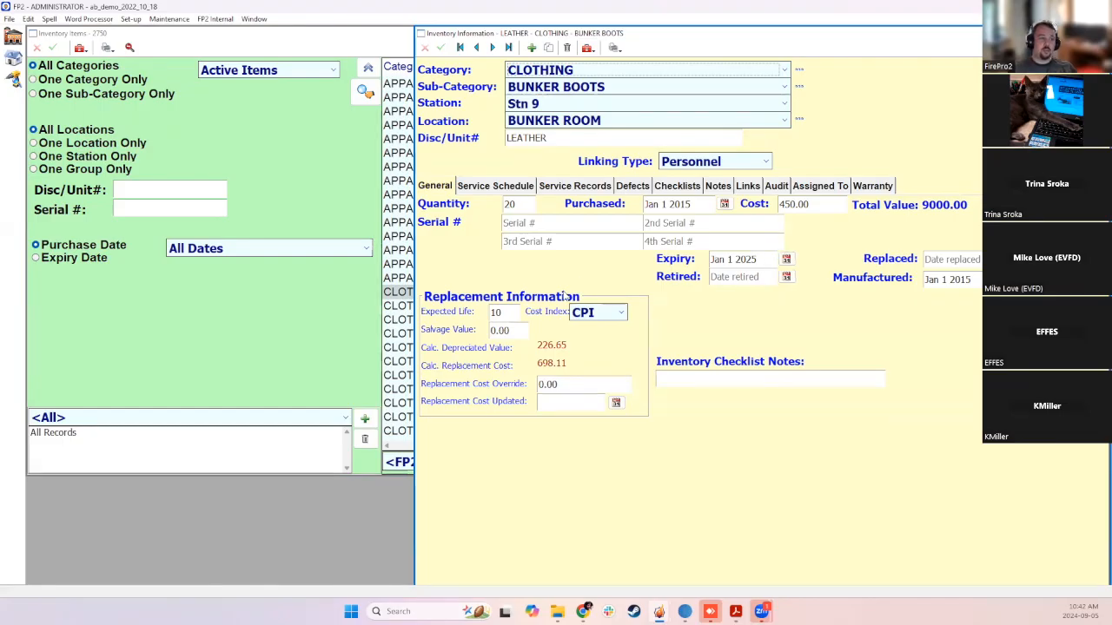
click(497, 313)
click(503, 314)
click(700, 204)
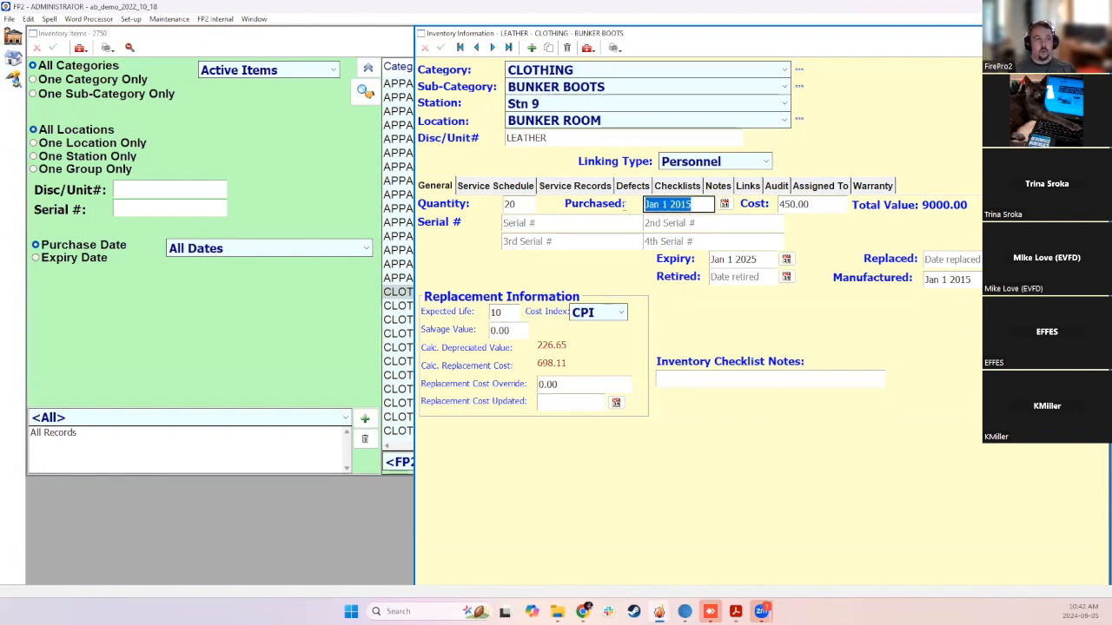
click(702, 205)
click(978, 280)
drag(978, 280, 925, 281)
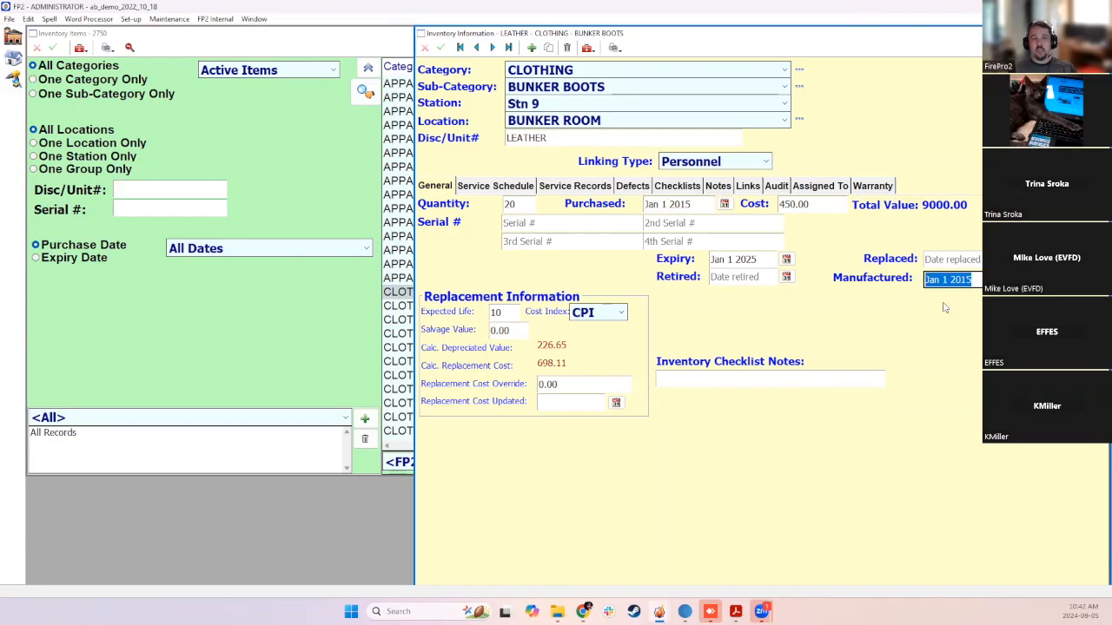
click(979, 277)
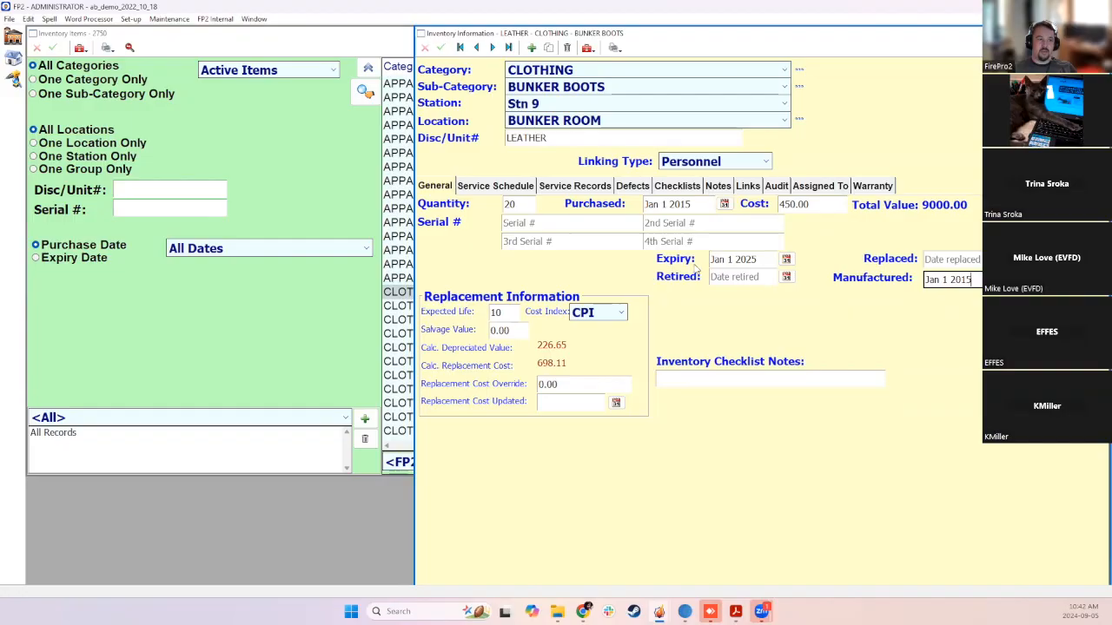
Set the bunker boots' expected life to 11 and clear their expiry date, saving the record after each change
click(509, 314)
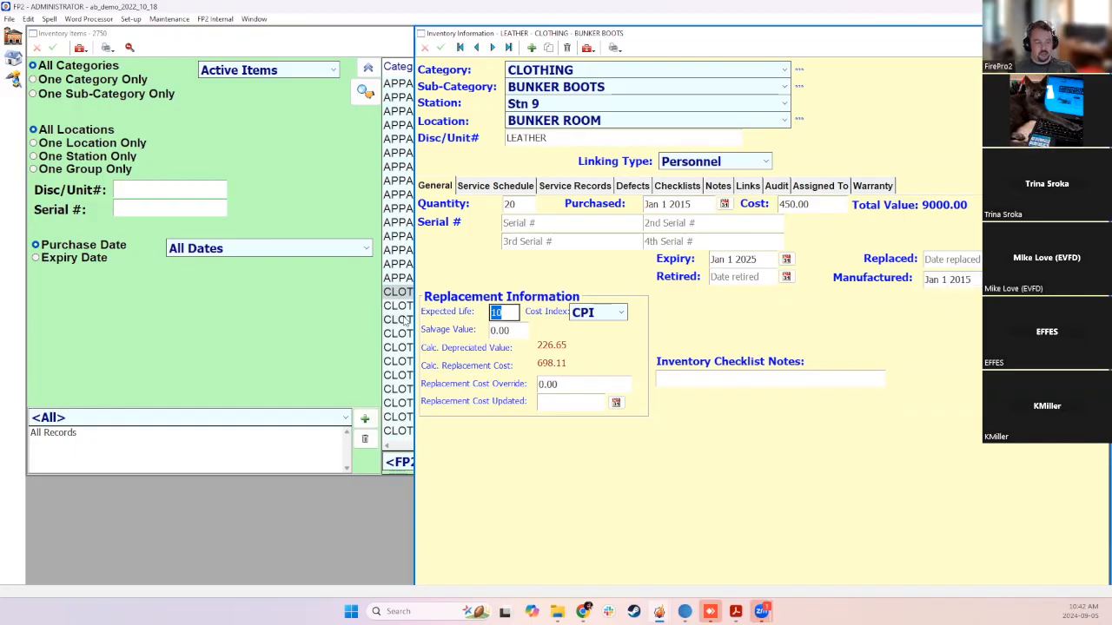
text(11)
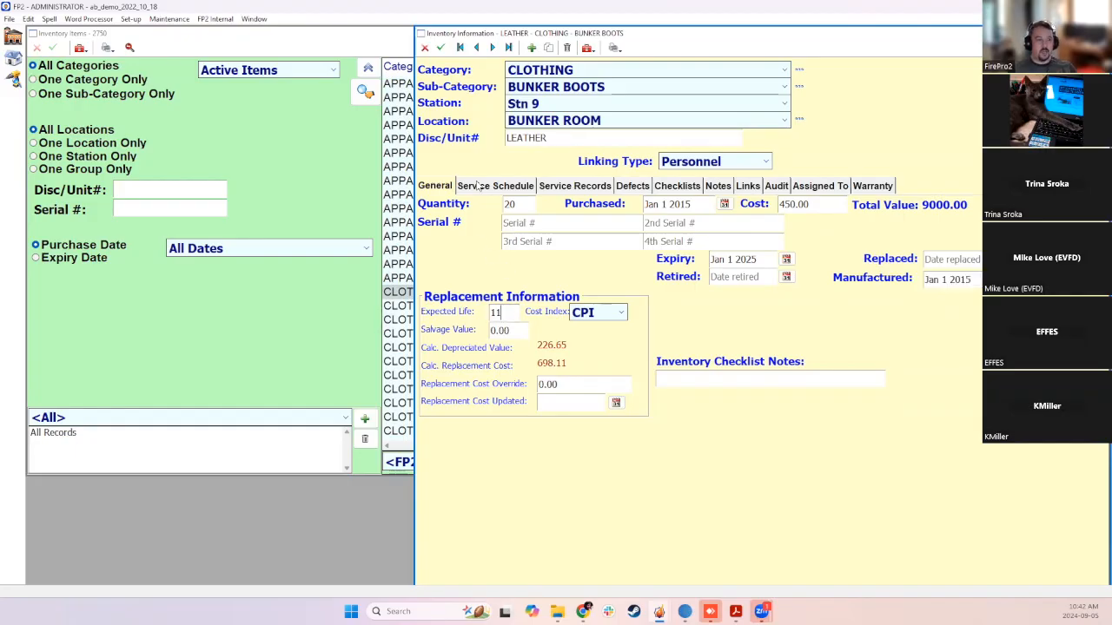
click(441, 47)
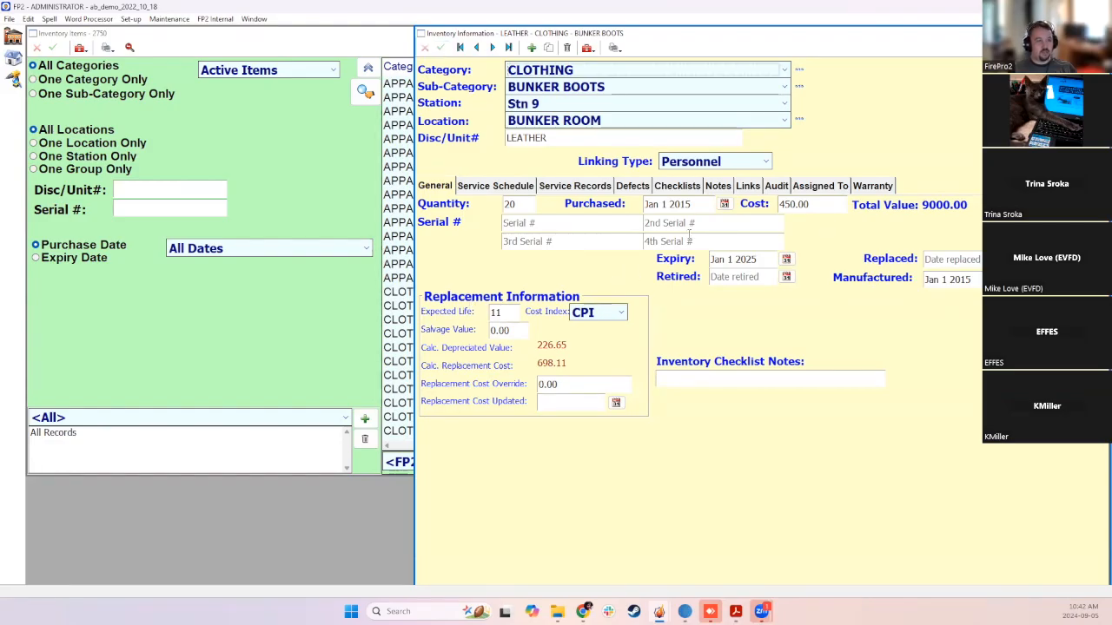
click(734, 259)
key(Delete)
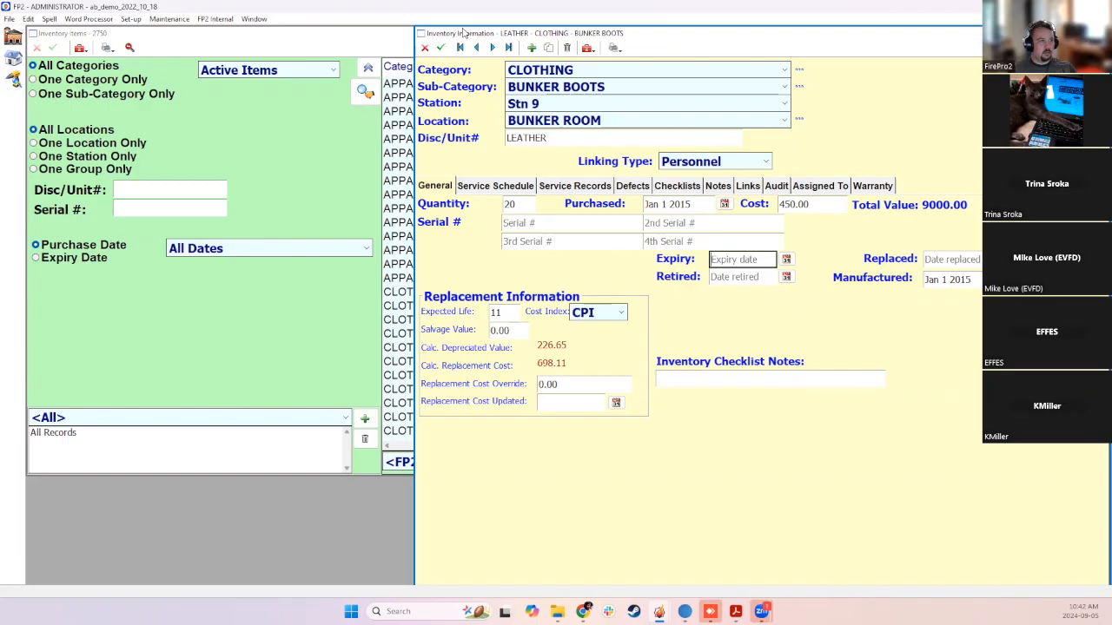
click(440, 46)
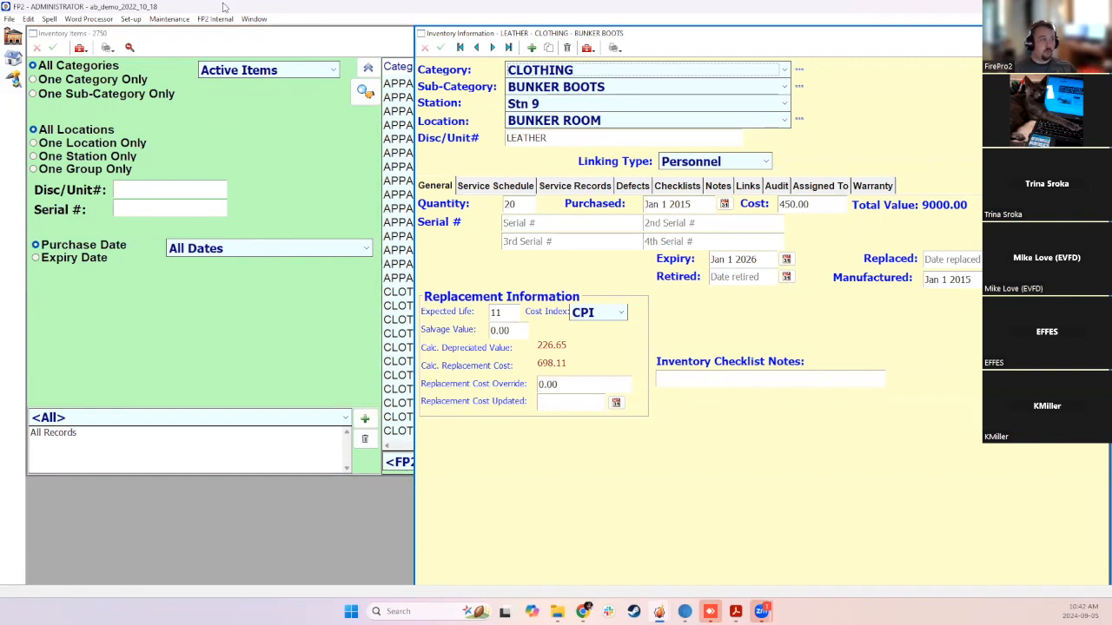
Open the reminder list and search for only the Inventory Expiry reminders for all dates up til today
click(13, 37)
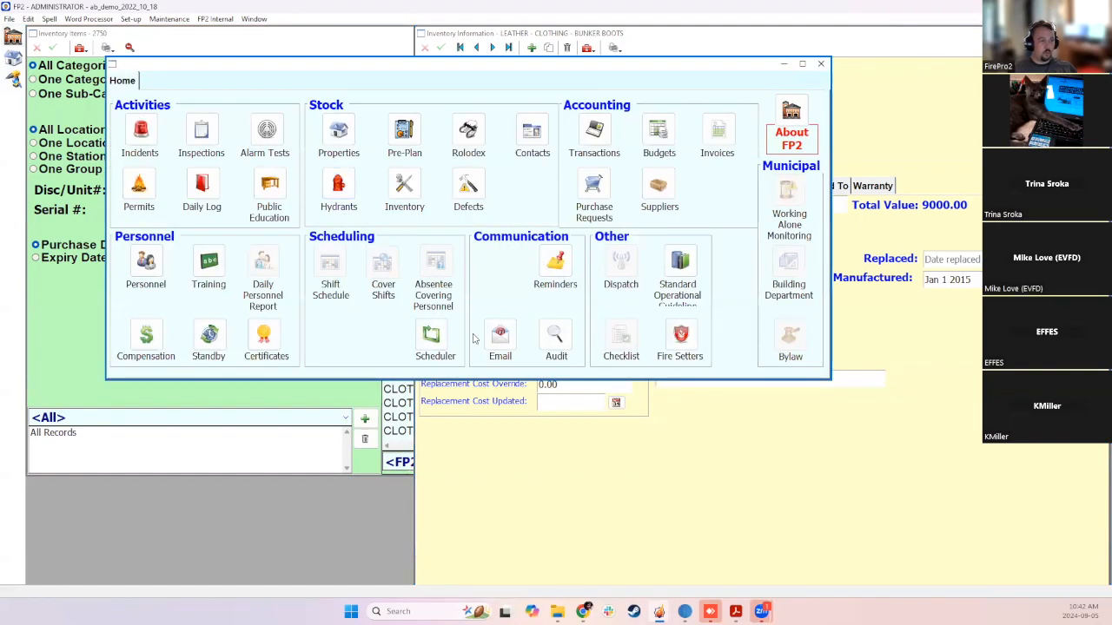
click(555, 262)
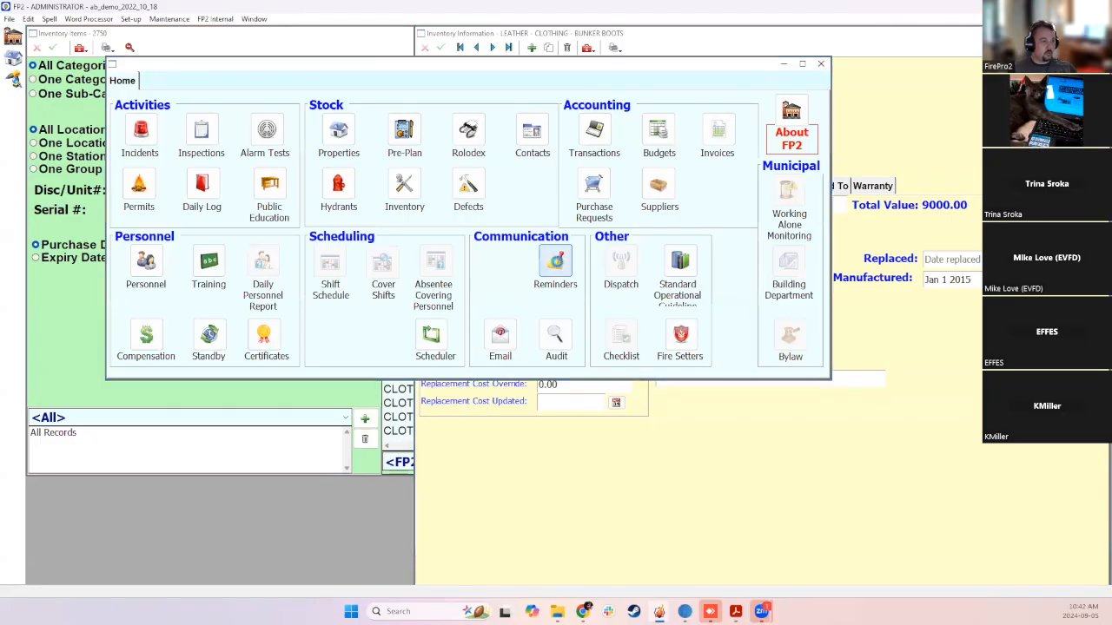
click(661, 182)
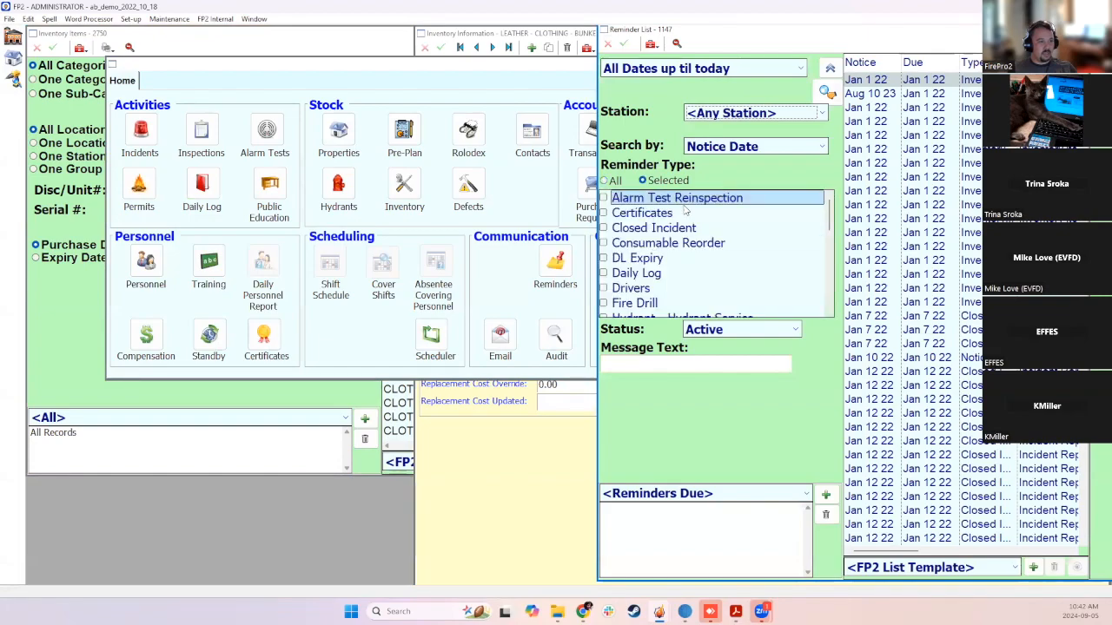
scroll(719, 263, down, 1)
scroll(719, 263, down, 2)
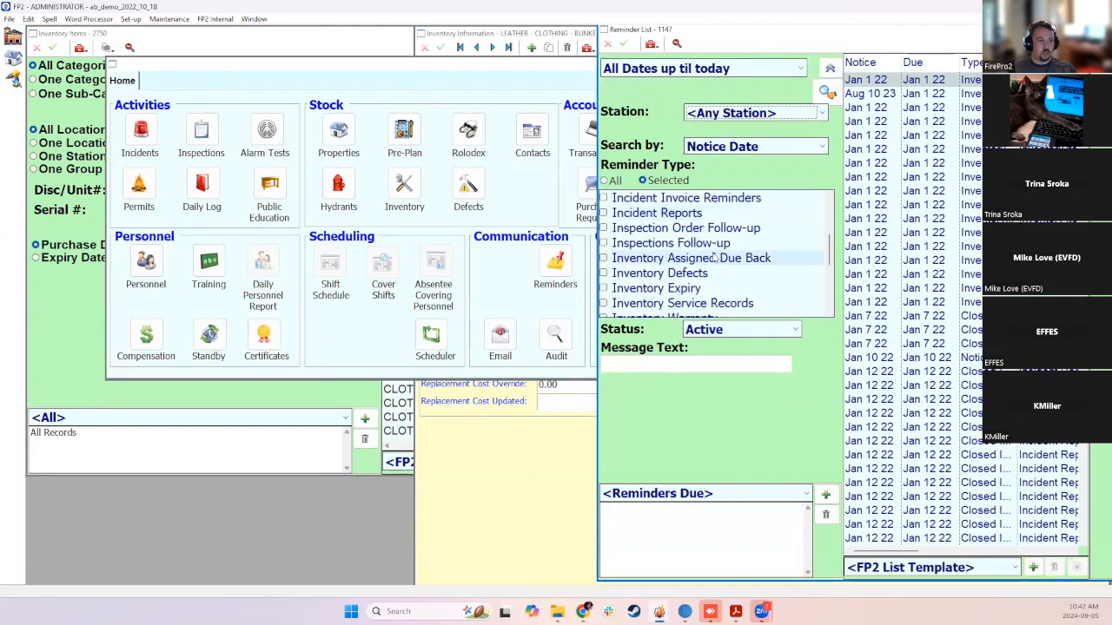
click(607, 288)
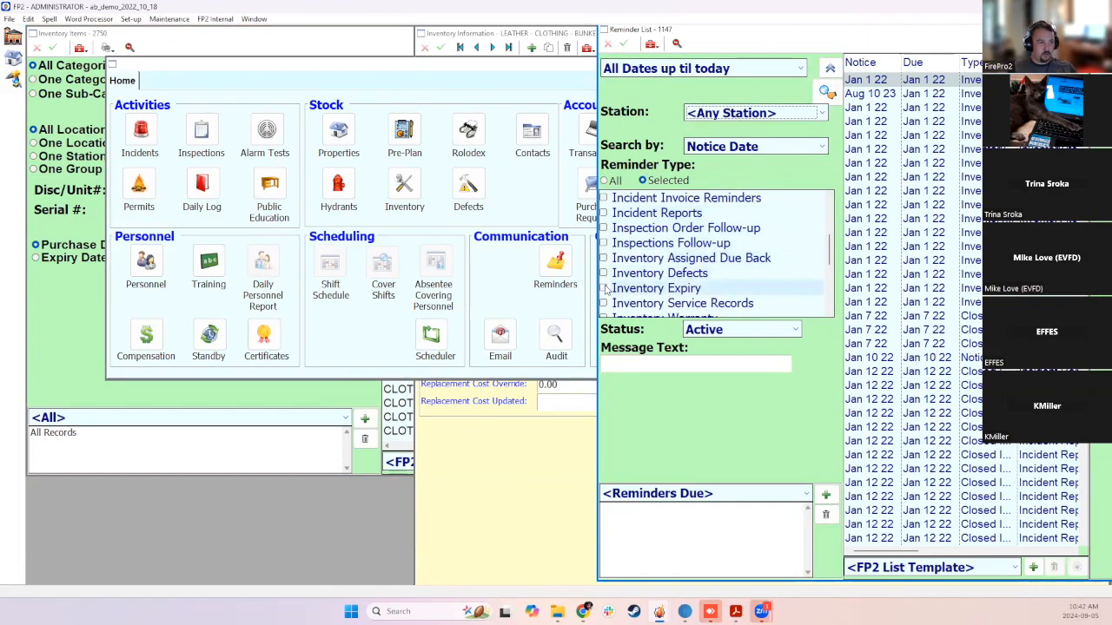
click(827, 91)
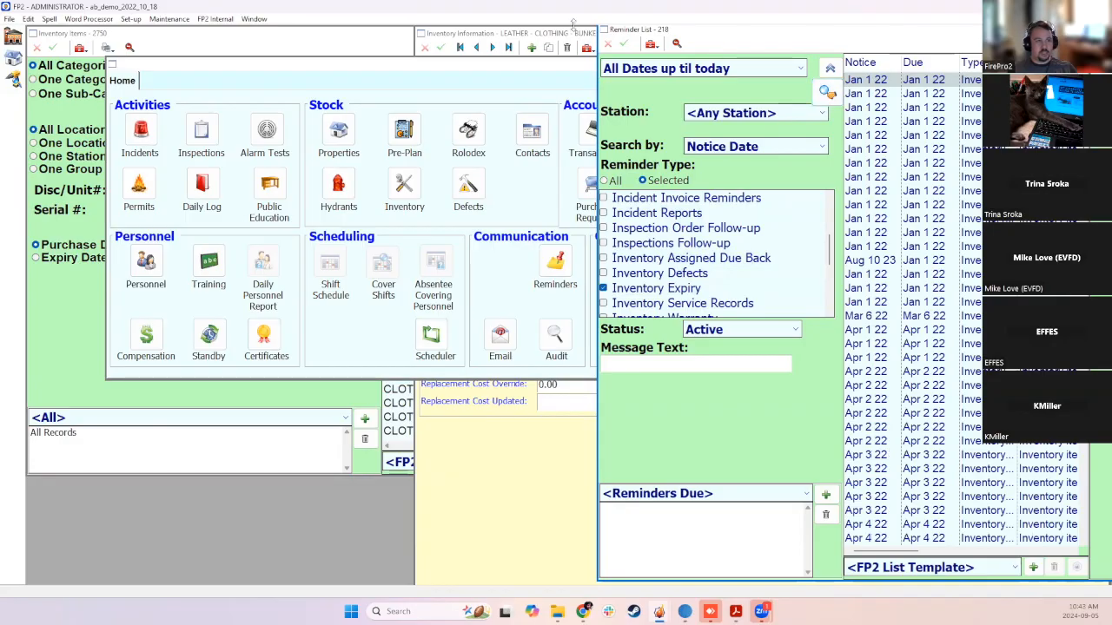
Close the reminder list, the home window and the bunker boots record to return to the inventory list
drag(671, 32, 555, 43)
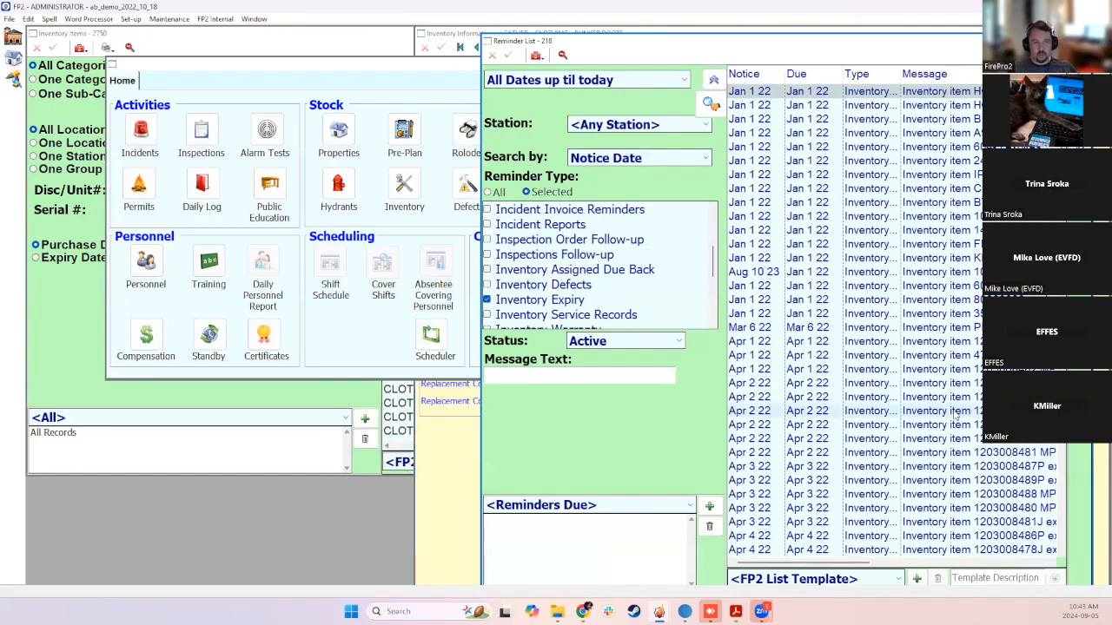
click(1083, 41)
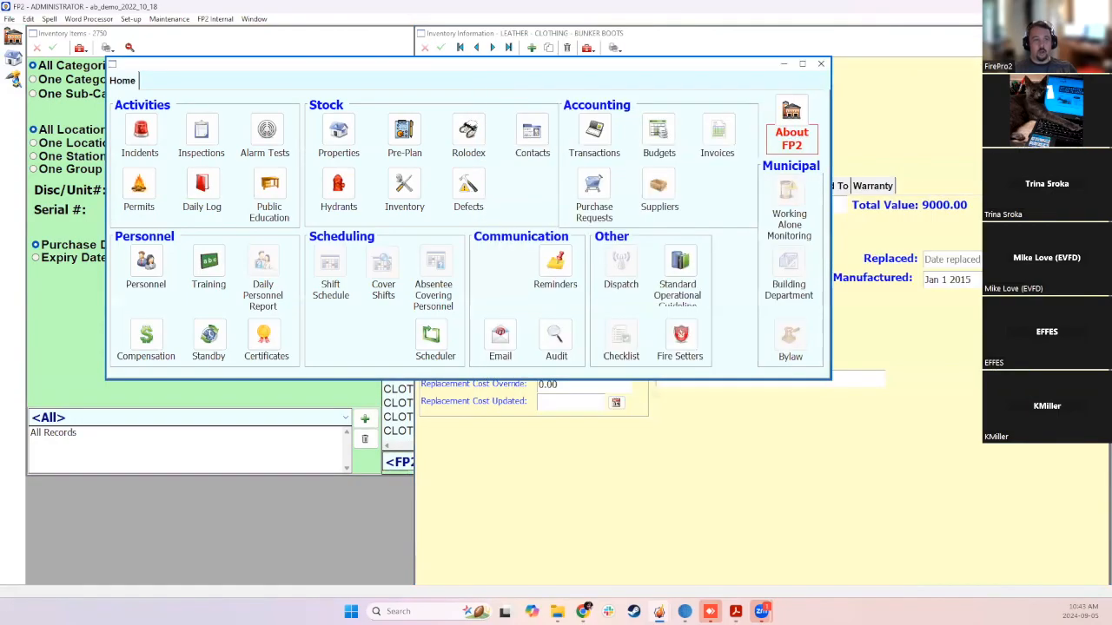
click(821, 64)
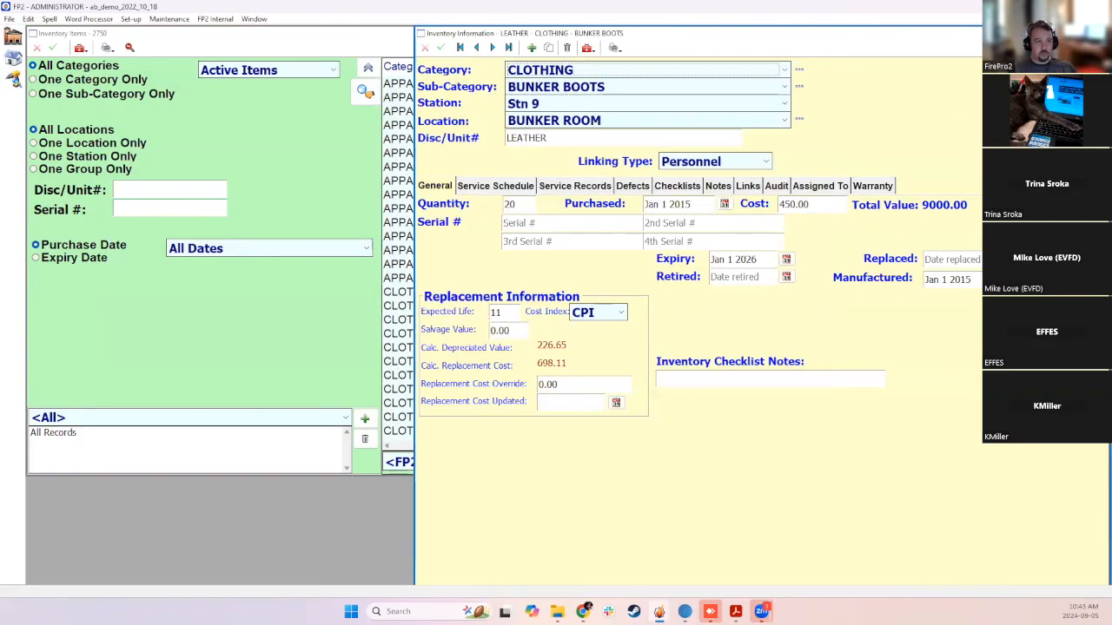
click(1100, 33)
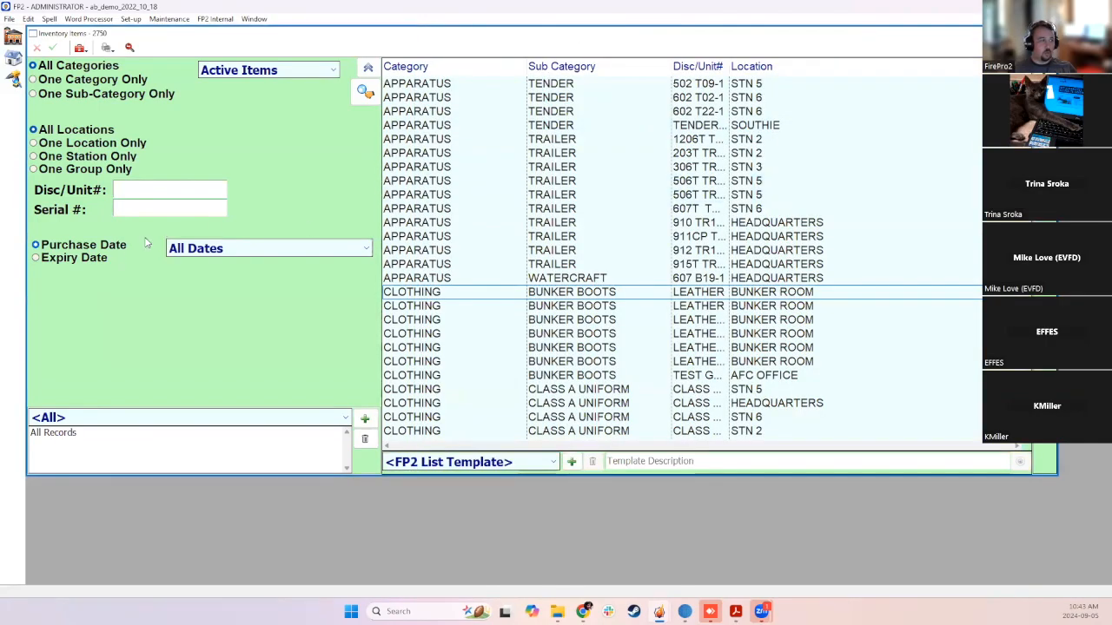
Filter the inventory list to items with an expiry date in This Year and preview the Expiry Dates report
click(69, 260)
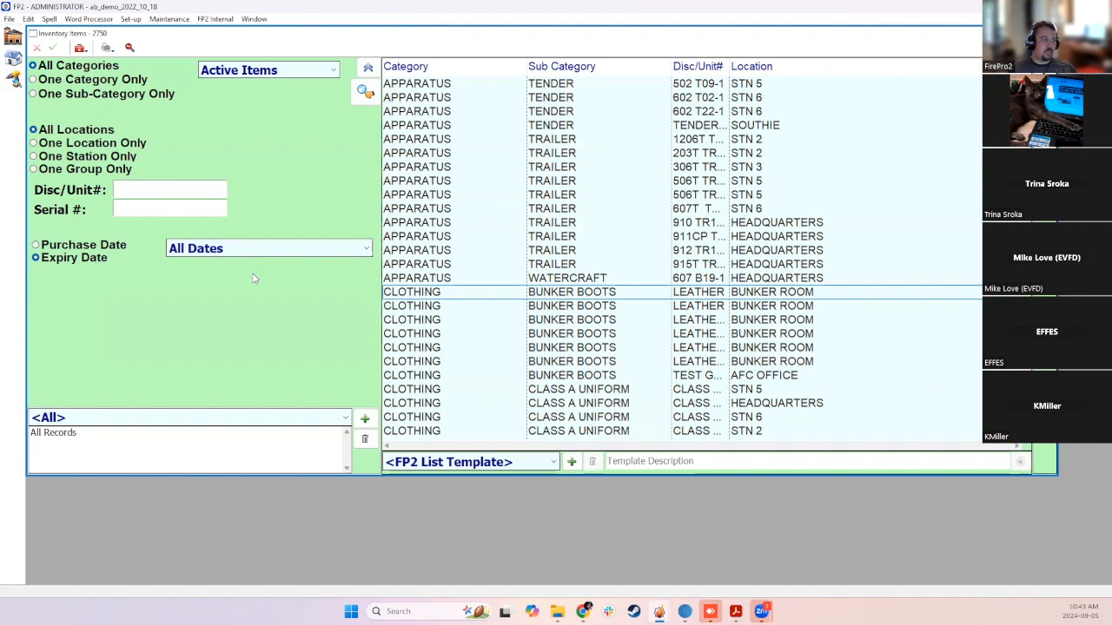
click(240, 253)
click(212, 310)
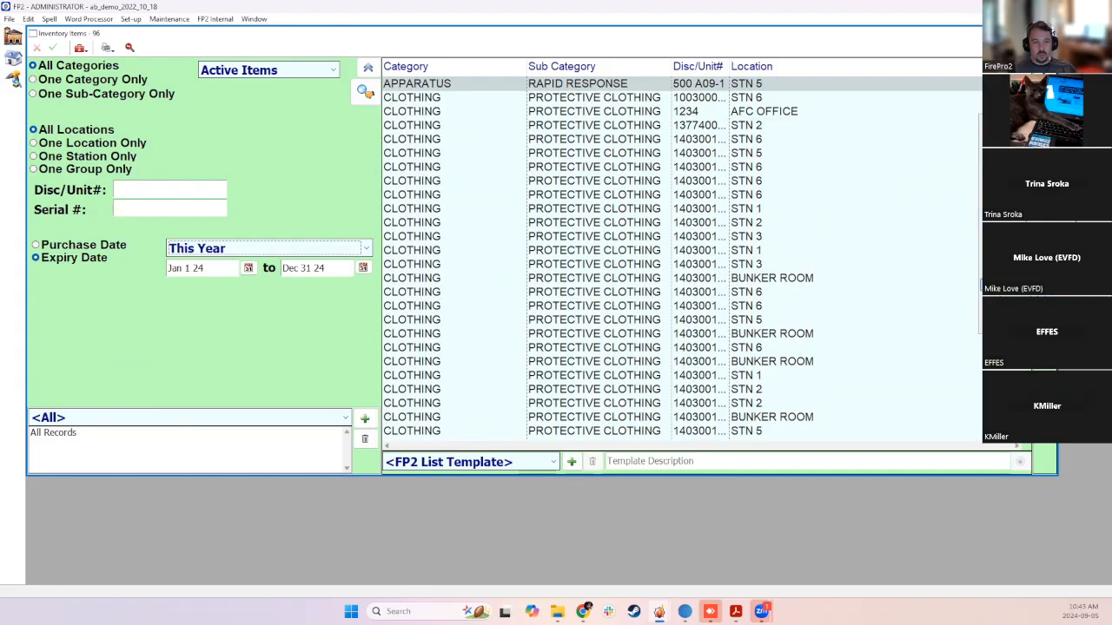
click(999, 165)
click(709, 432)
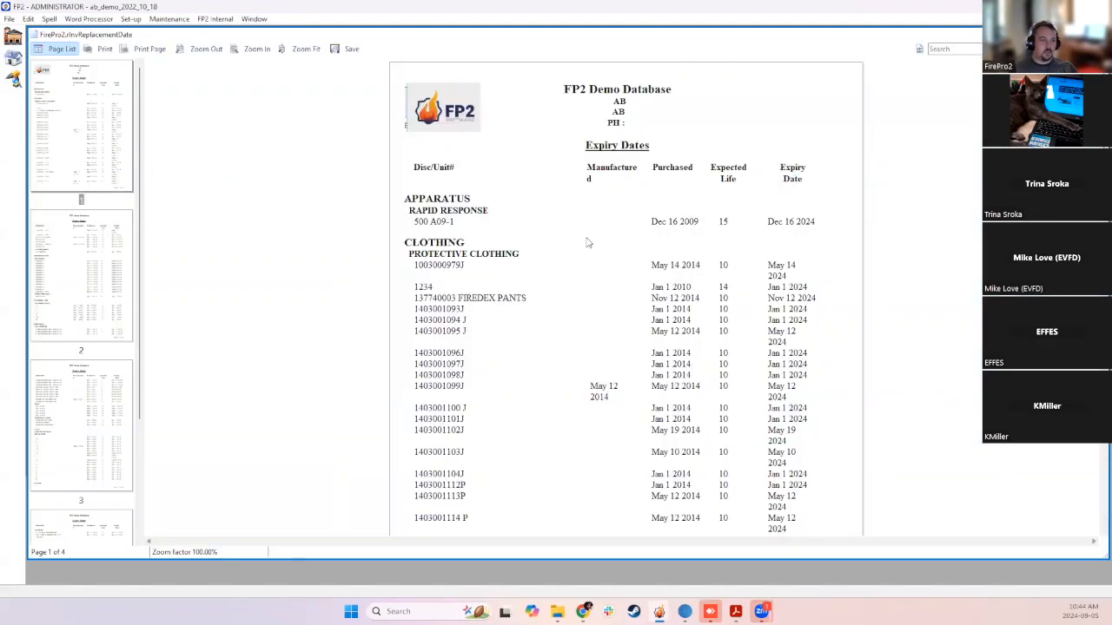
Examine the purchase dates, expected lives and expiry dates by category throughout the Expiry Dates report, and close it
scroll(824, 249, down, 1)
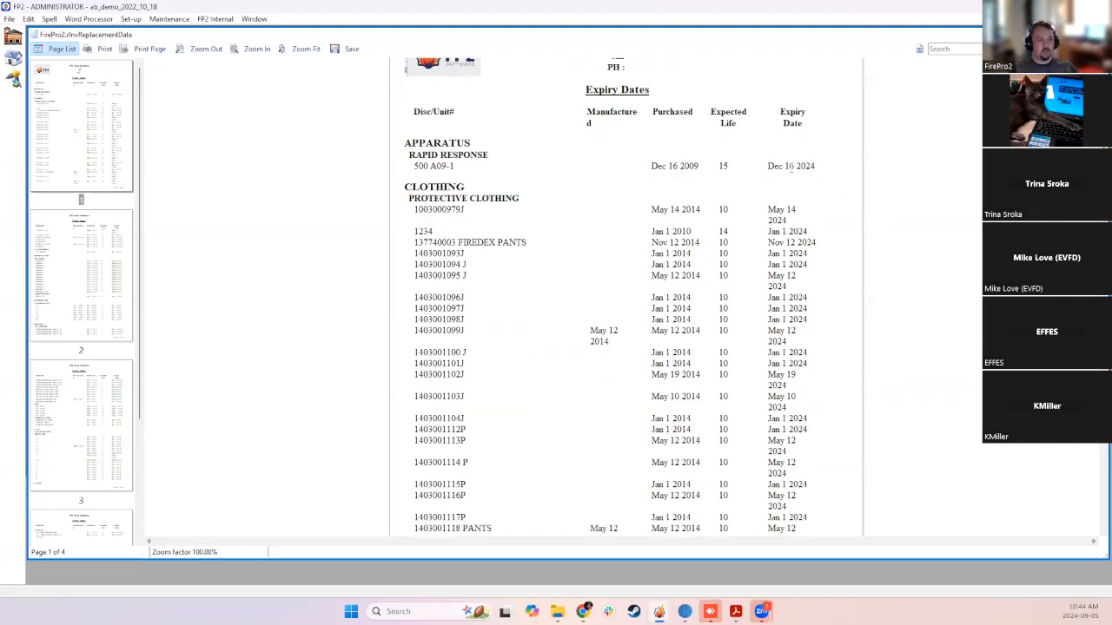
scroll(823, 233, down, 1)
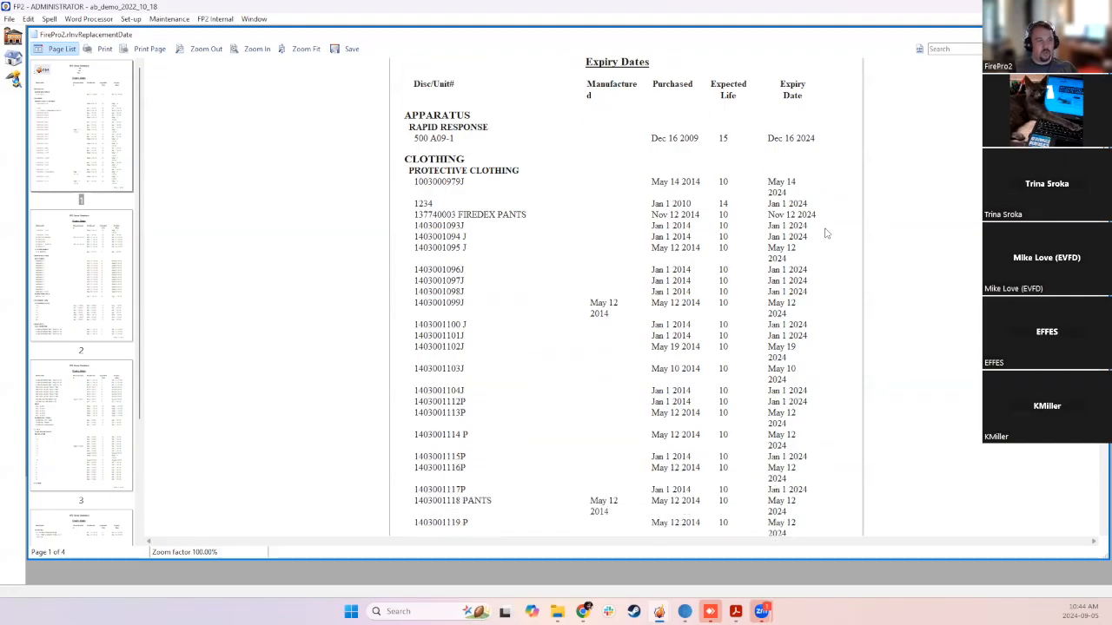
scroll(826, 231, down, 10)
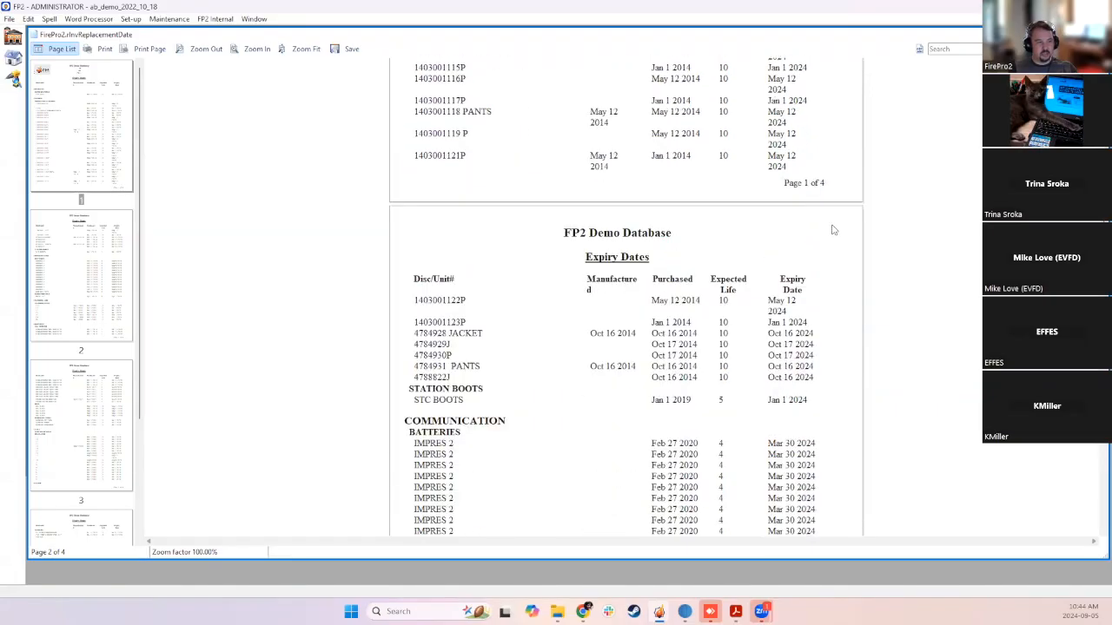
scroll(832, 230, down, 3)
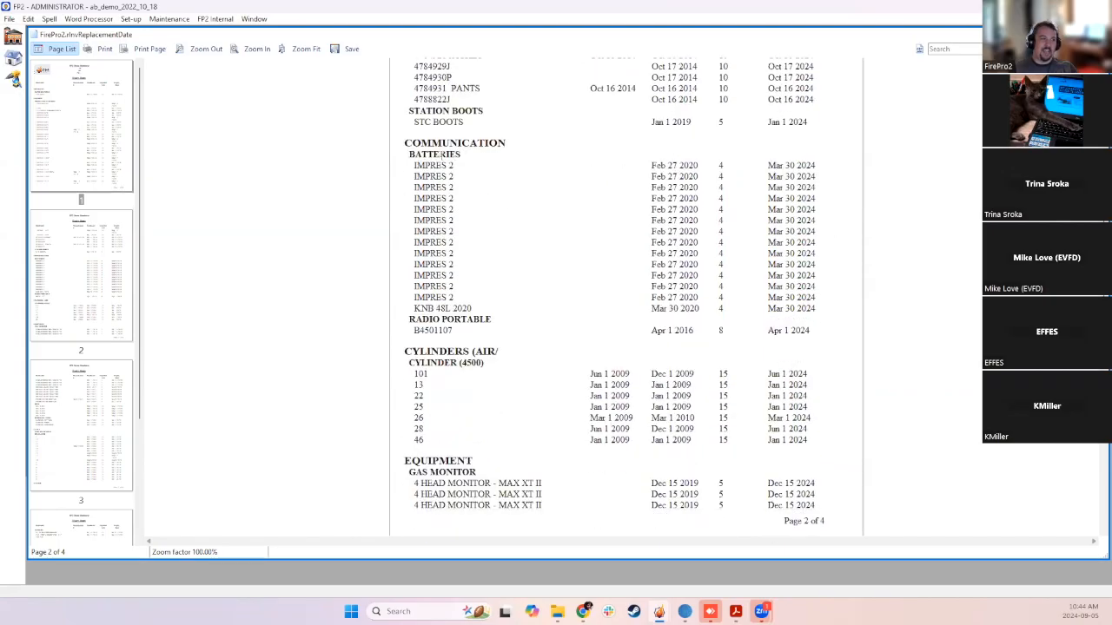
drag(399, 142, 479, 154)
click(440, 154)
drag(415, 167, 474, 165)
click(475, 165)
scroll(694, 301, down, 3)
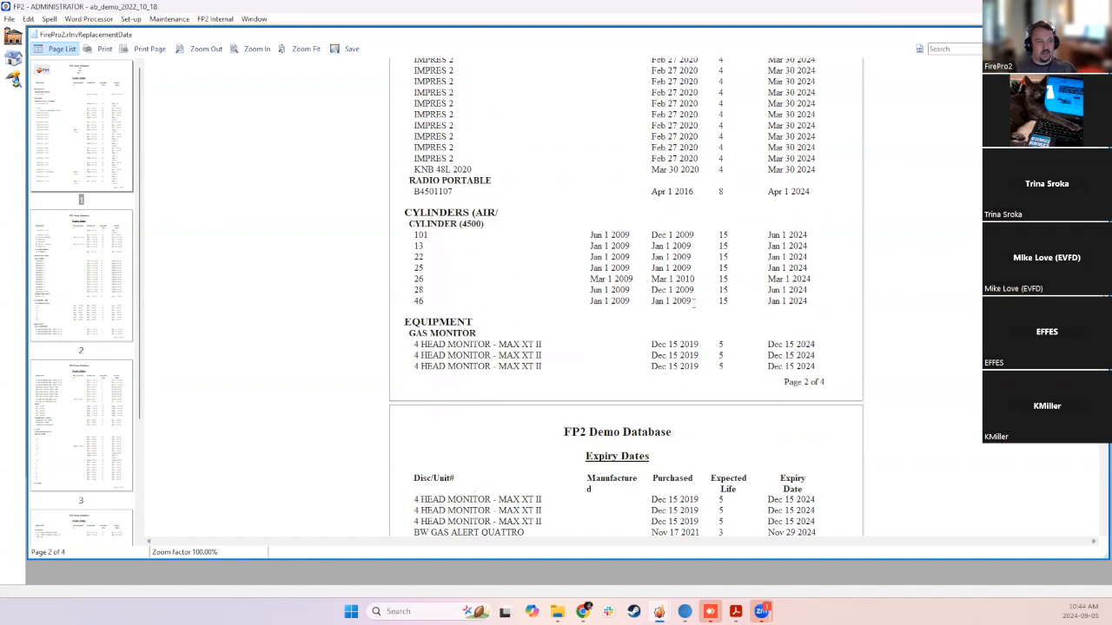
scroll(842, 296, down, 10)
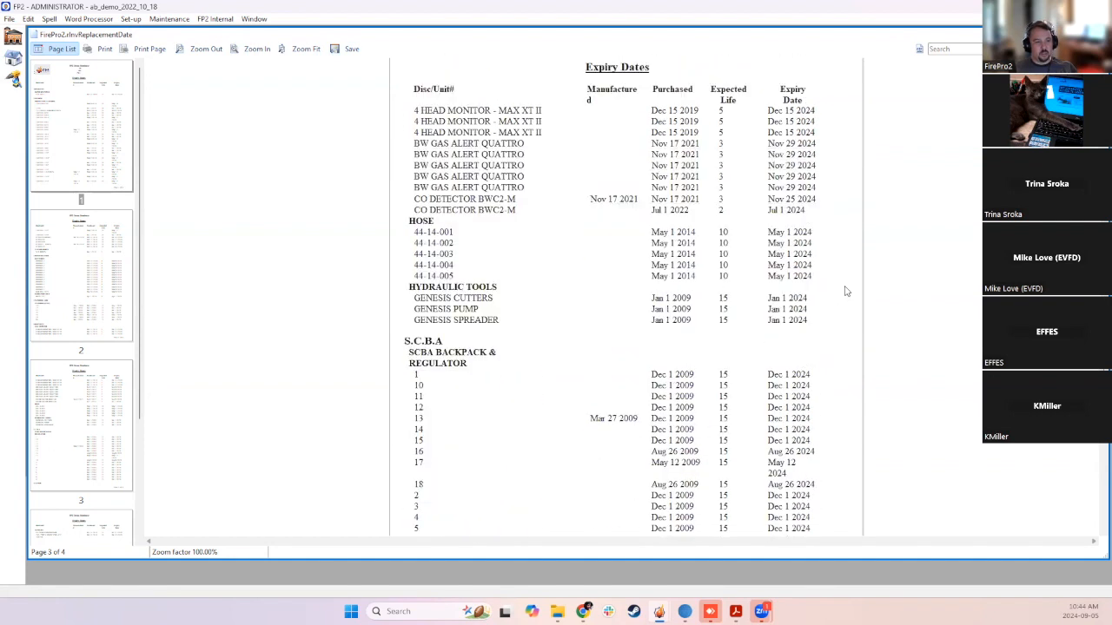
scroll(755, 400, up, 3)
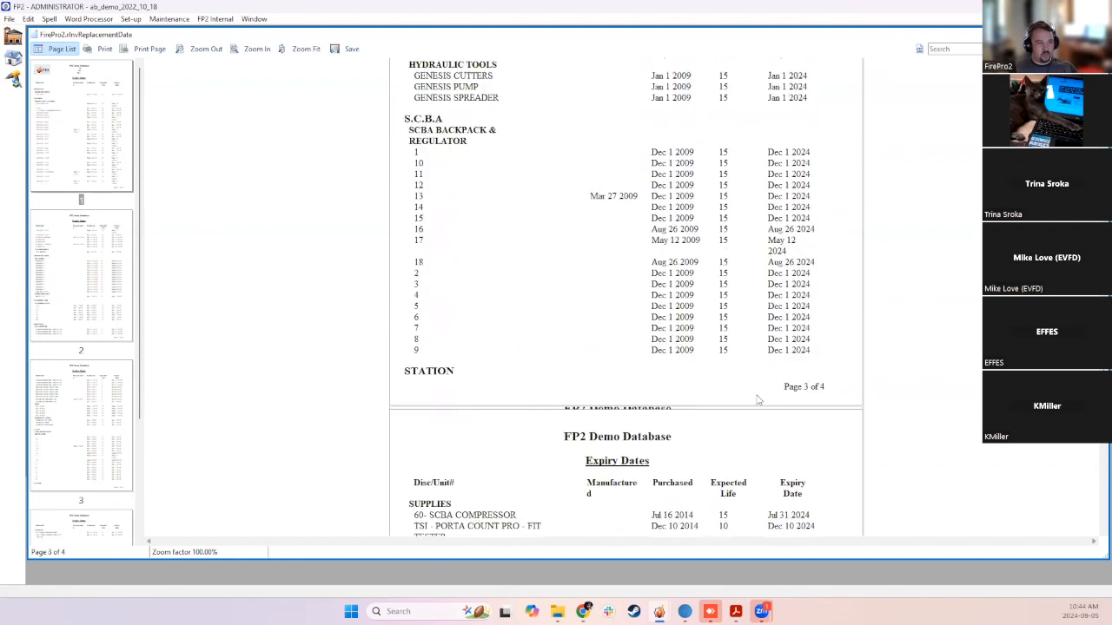
click(1100, 35)
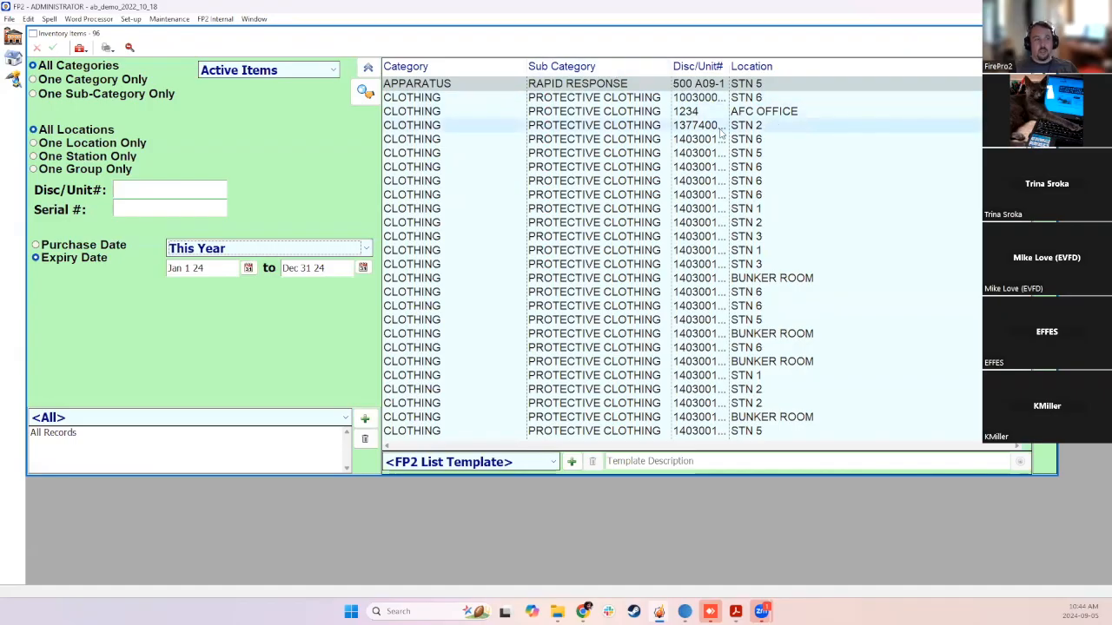
Open the FIREDEX PANTS protective clothing record at STN 2 and examine its cost and replacement information
click(637, 128)
double_click(637, 127)
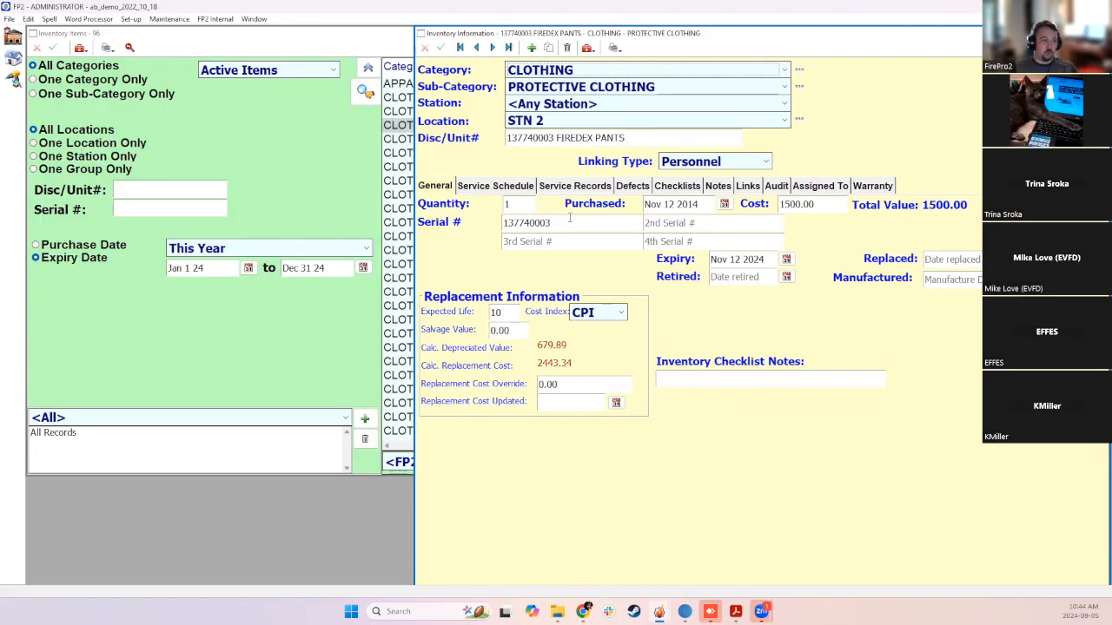
click(832, 205)
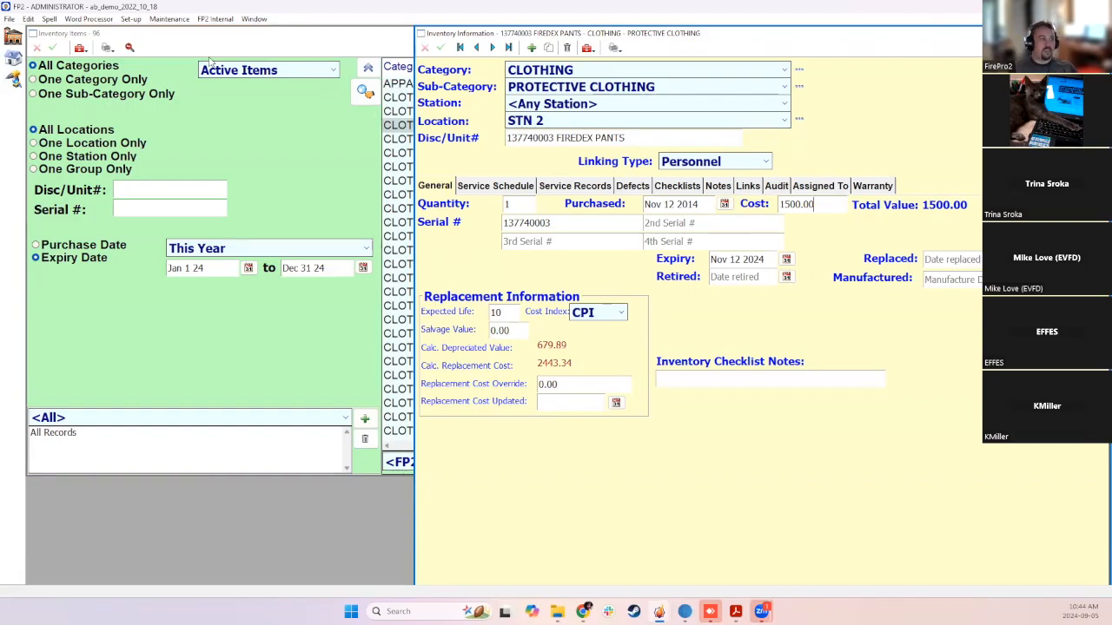
Open the inventory custom settings, examine the depreciated value and replacement cost percentages, and close the settings
click(130, 19)
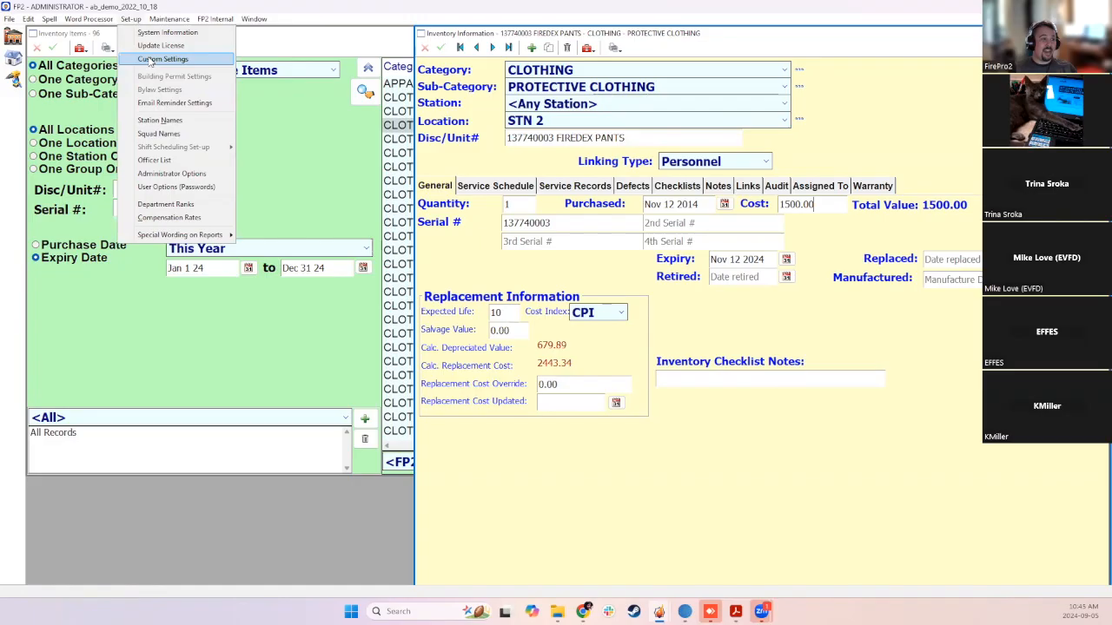
click(152, 58)
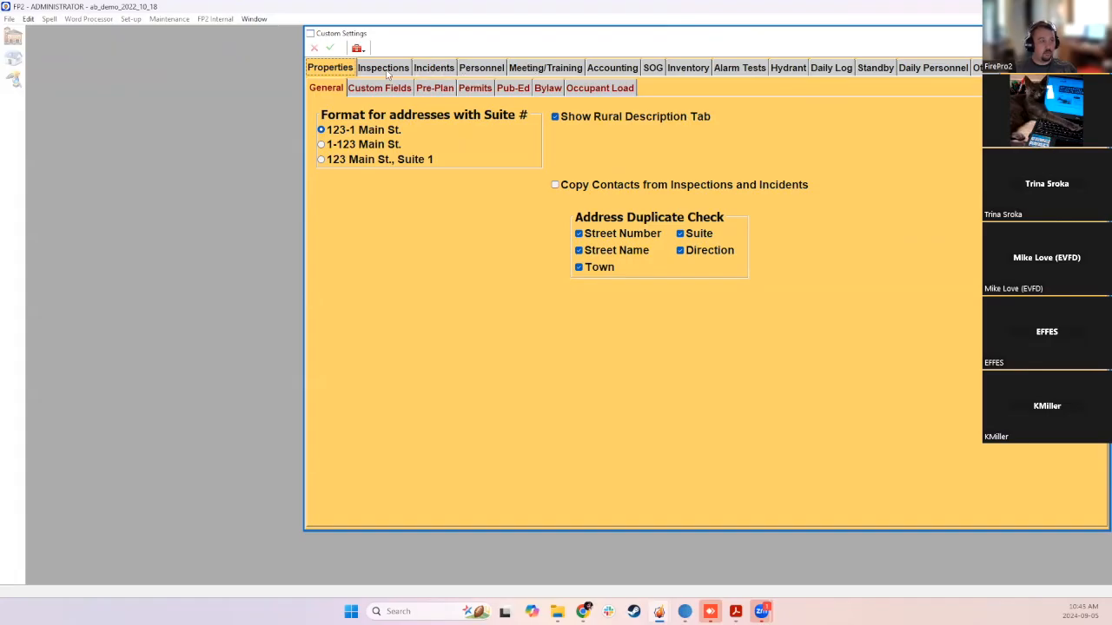
click(688, 70)
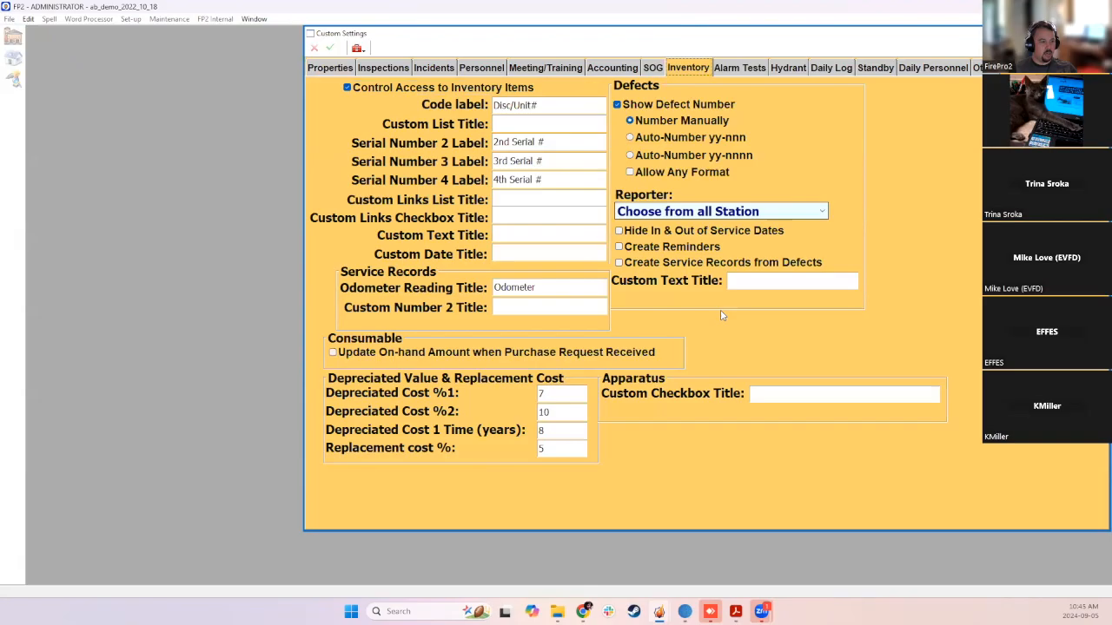
click(580, 392)
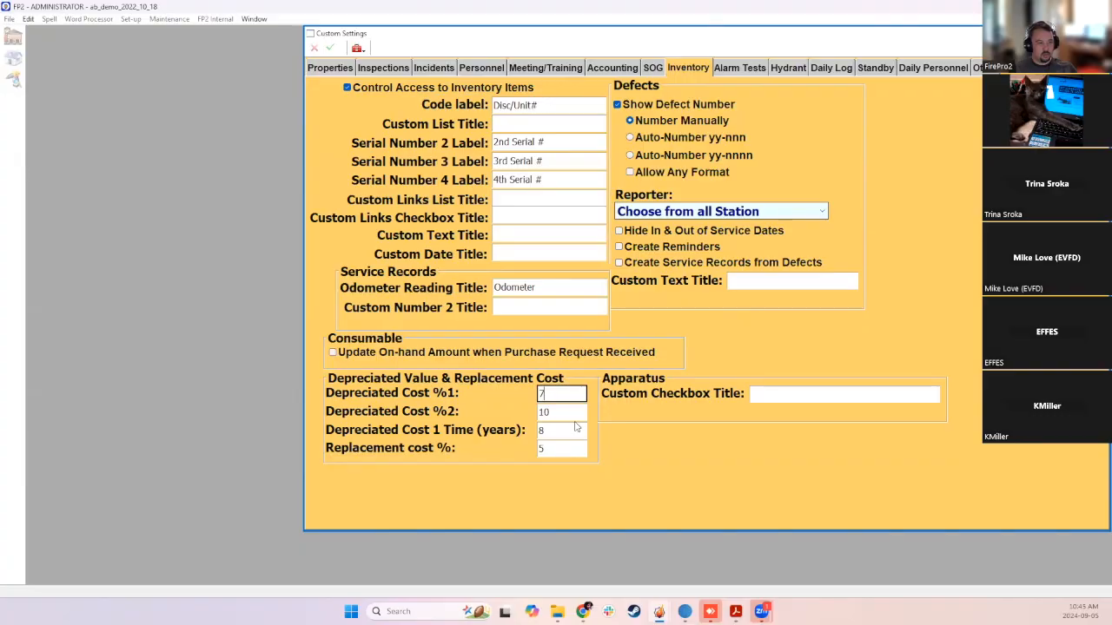
click(574, 441)
click(611, 472)
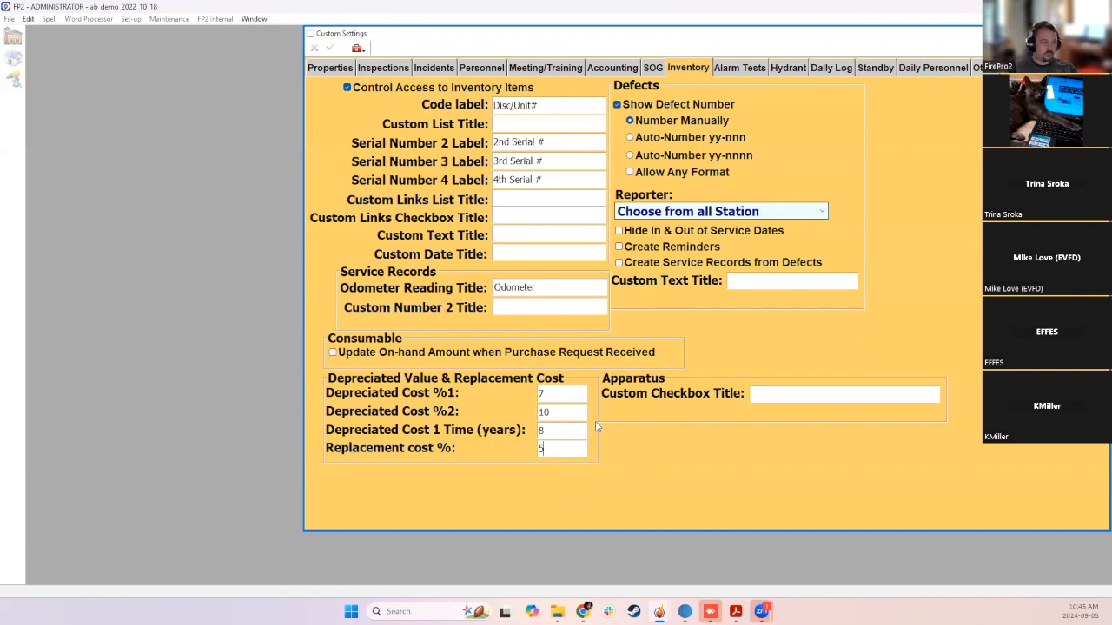
click(1100, 34)
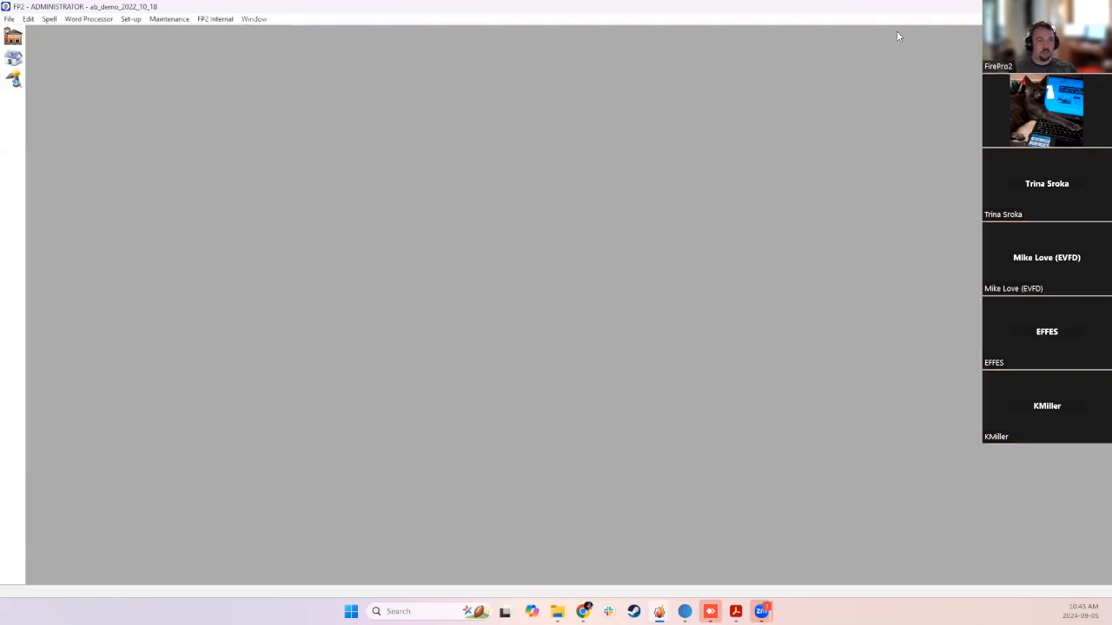
Reopen the full inventory list and open a CLASS A UNIFORM clothing record at STN 6
click(13, 36)
click(684, 154)
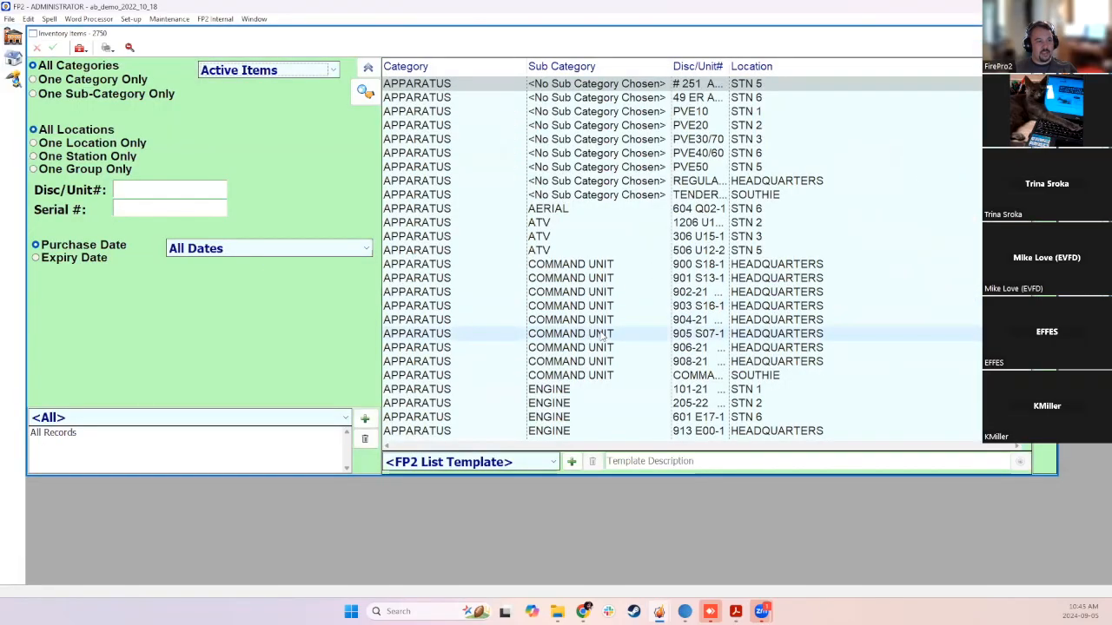
scroll(601, 341, down, 10)
double_click(601, 321)
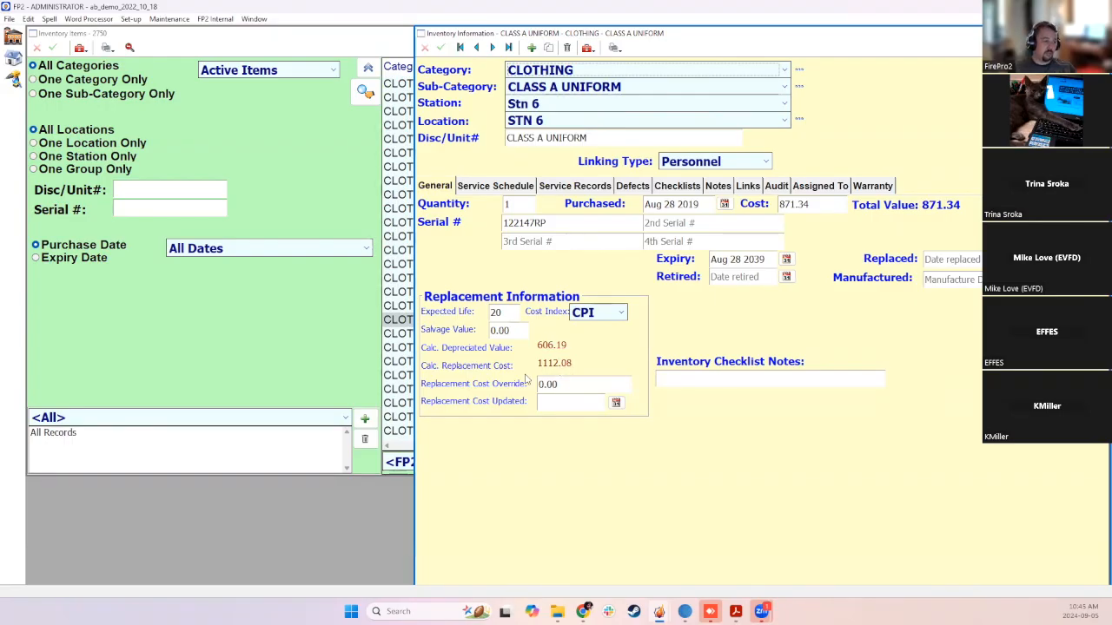
Set the uniform's replacement cost override to 1000 and its replacement cost updated date to Sep 5 24, saving the record
click(583, 388)
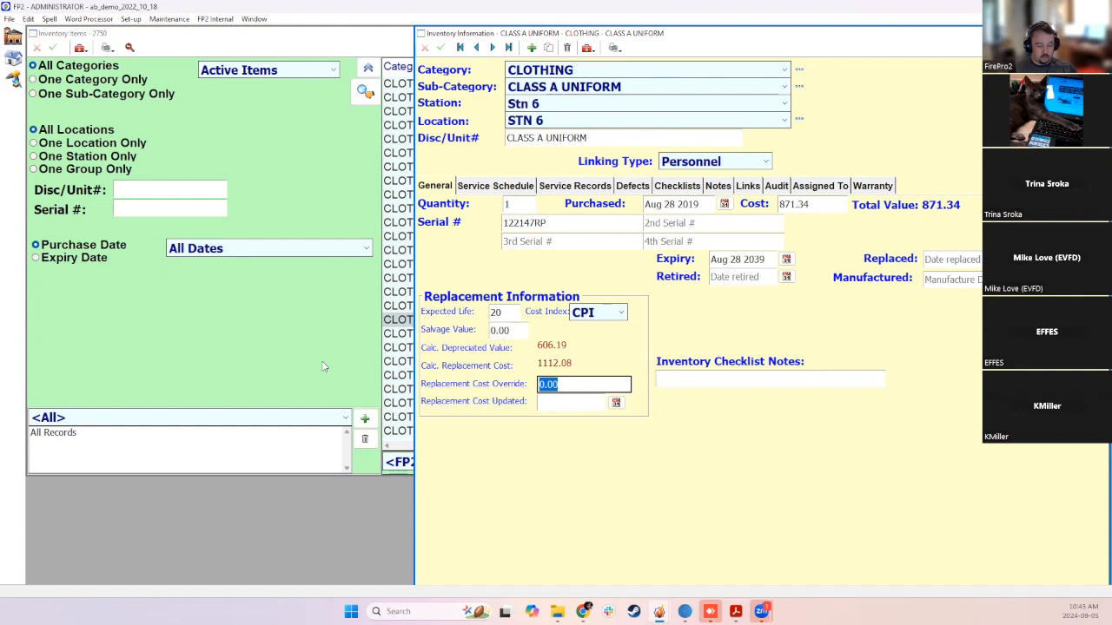
text(1000)
key(Return)
click(574, 403)
text(5)
key(Tab)
click(580, 401)
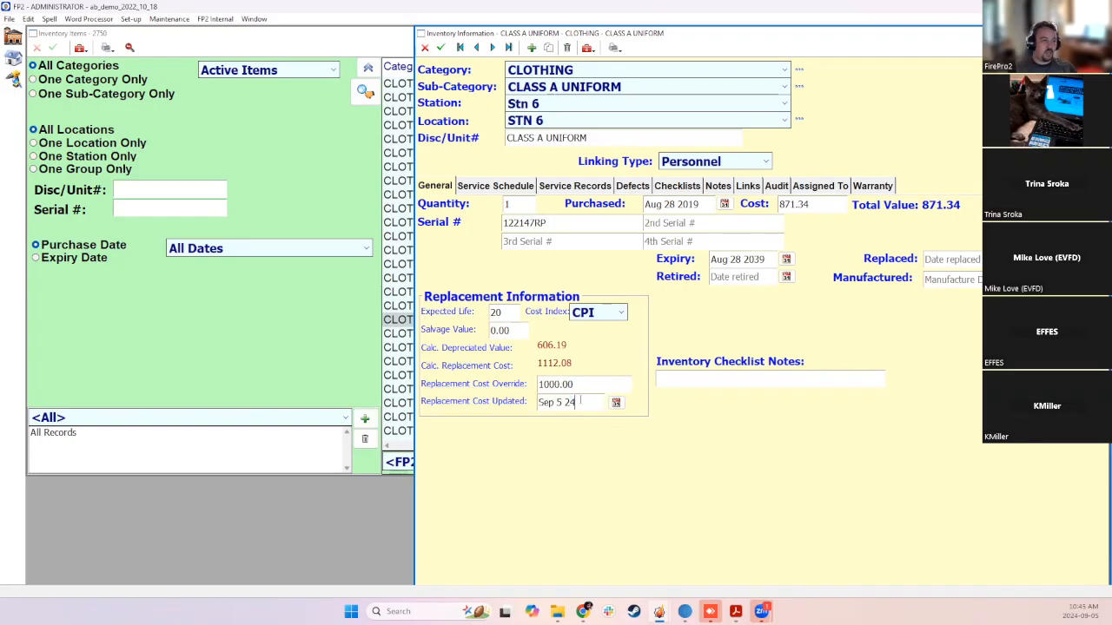
click(441, 46)
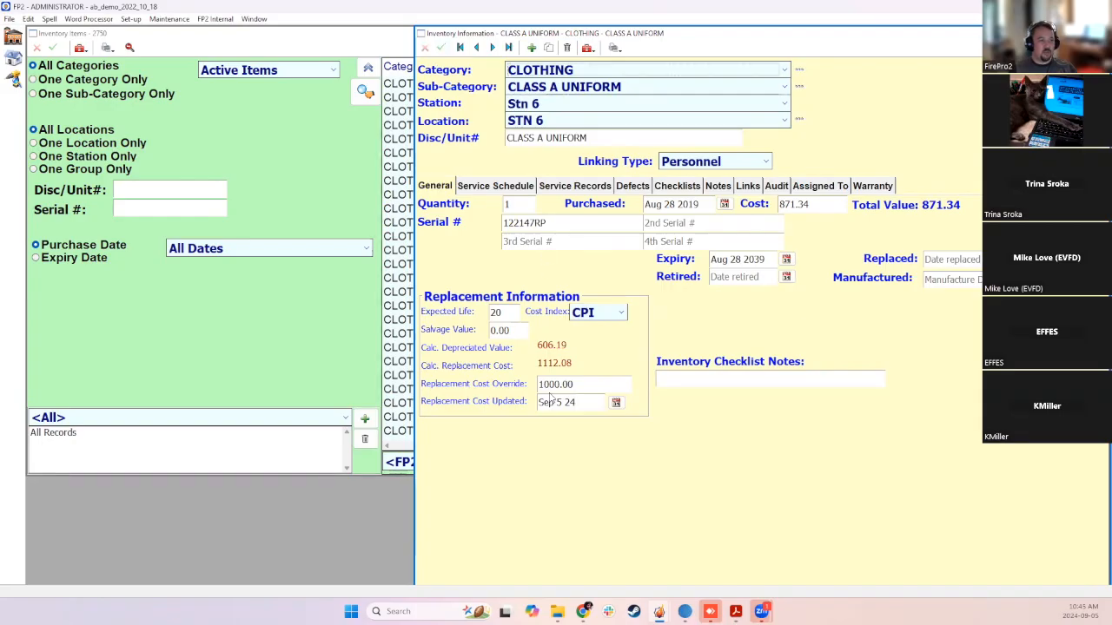
Close the uniform record, select the CLASS A UNIFORM through HELMET lines, and preview the Inventory Accounting report for those lines
key(Escape)
drag(489, 98, 537, 182)
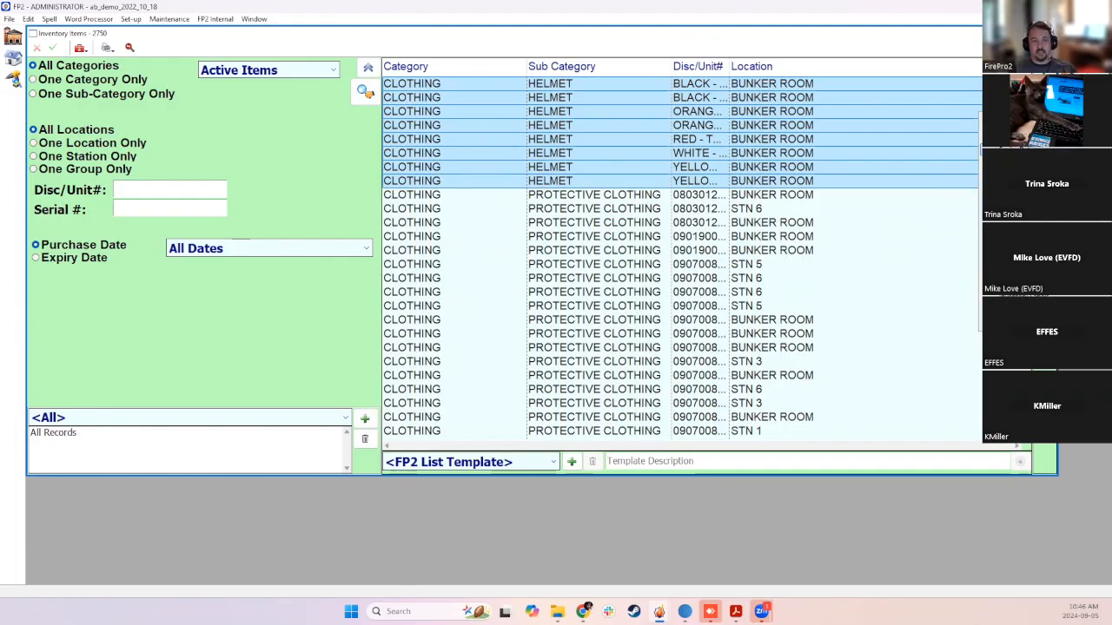
key(ctrl+p)
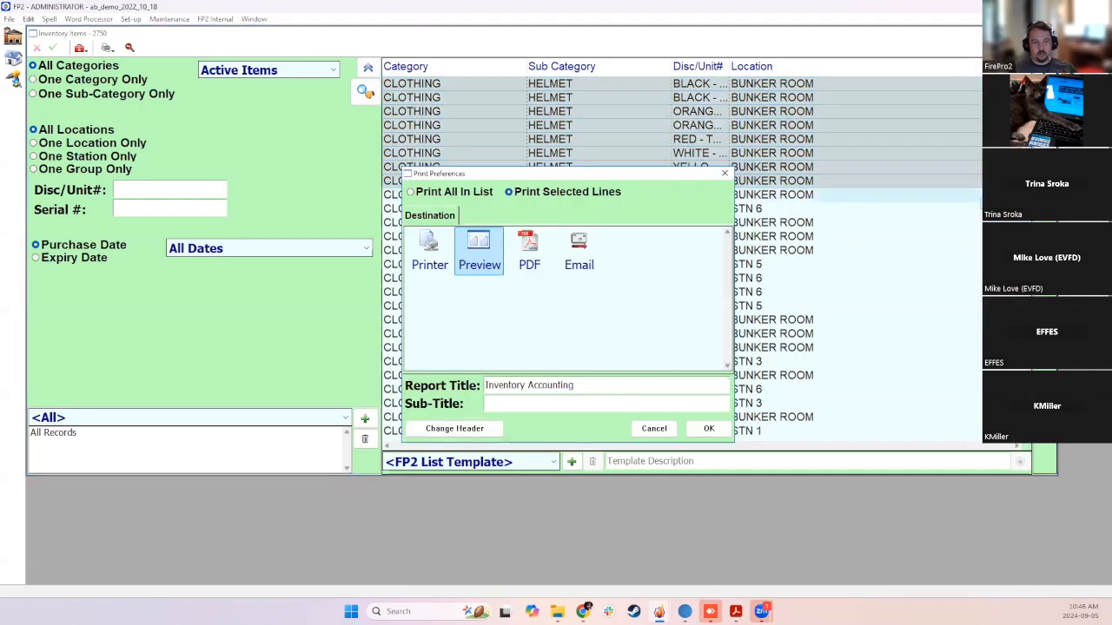
click(709, 430)
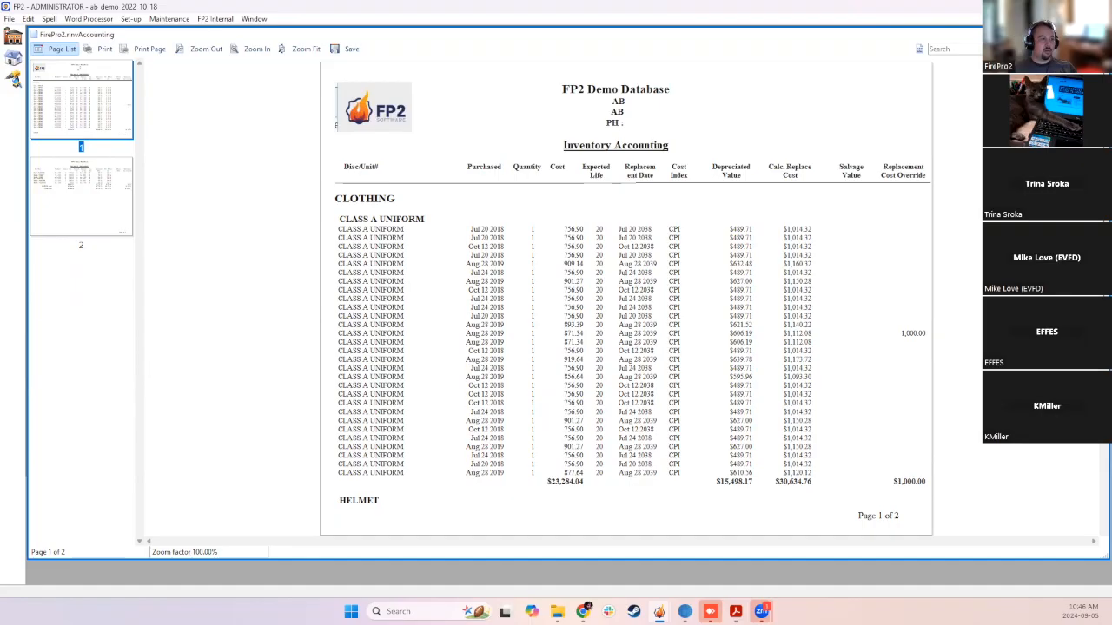
Review the depreciated values, calculated replacement costs, overrides and totals on both pages of the Inventory Accounting report
scroll(627, 297, down, 1)
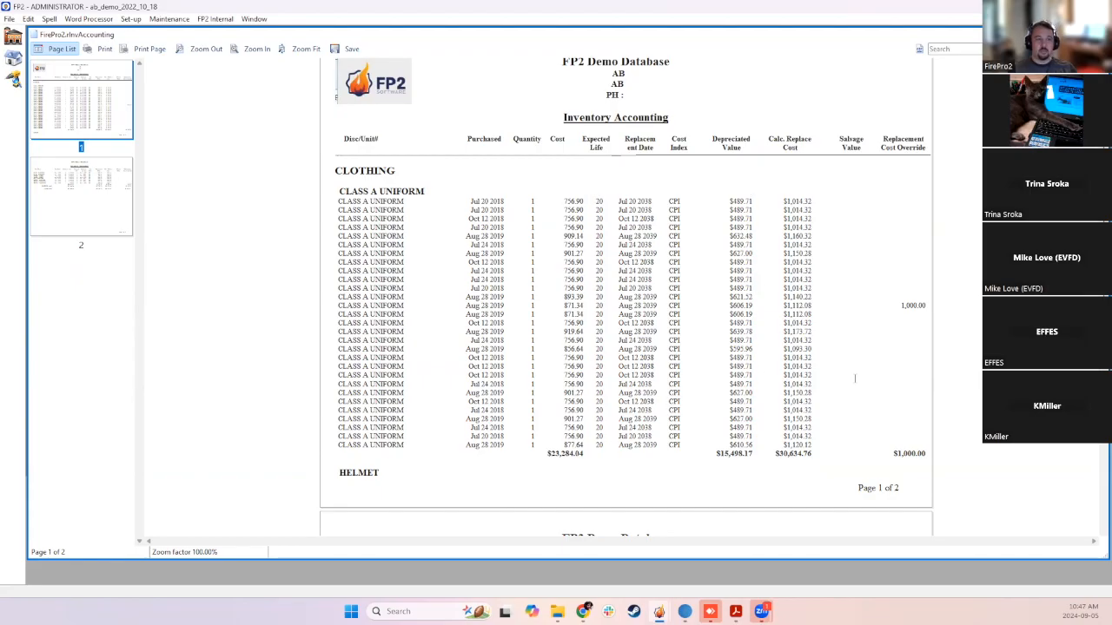
scroll(855, 379, down, 5)
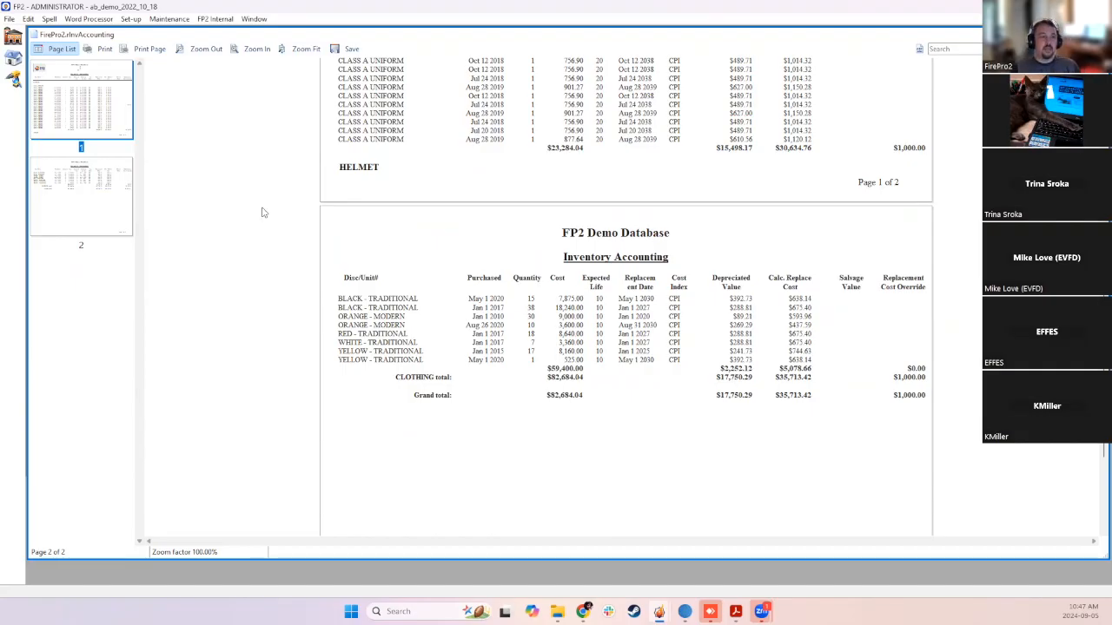
scroll(862, 356, up, 5)
scroll(864, 360, up, 1)
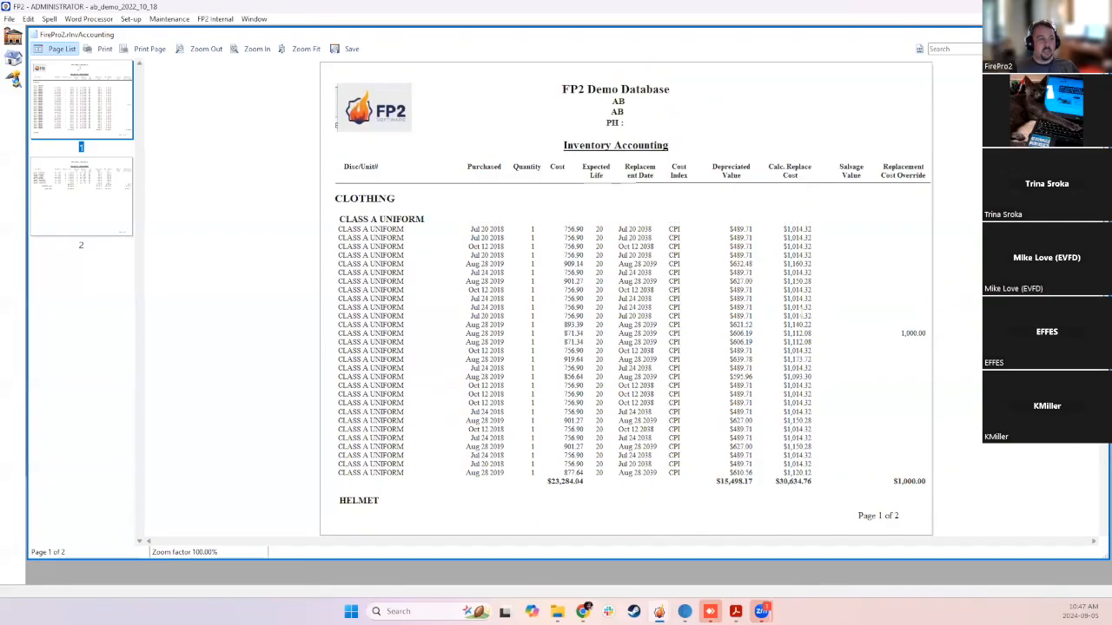
scroll(904, 244, down, 5)
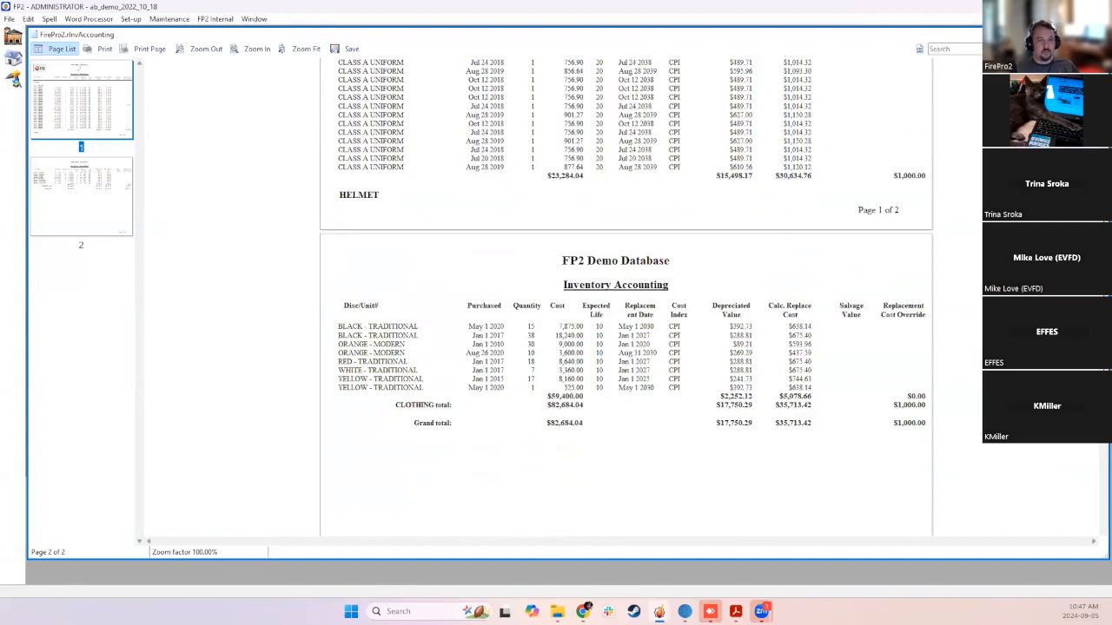
Close the accounting report, select the PROTECTIVE CLOTHING lines, and preview the Inventory Value Summary report for all items in the list
click(1098, 34)
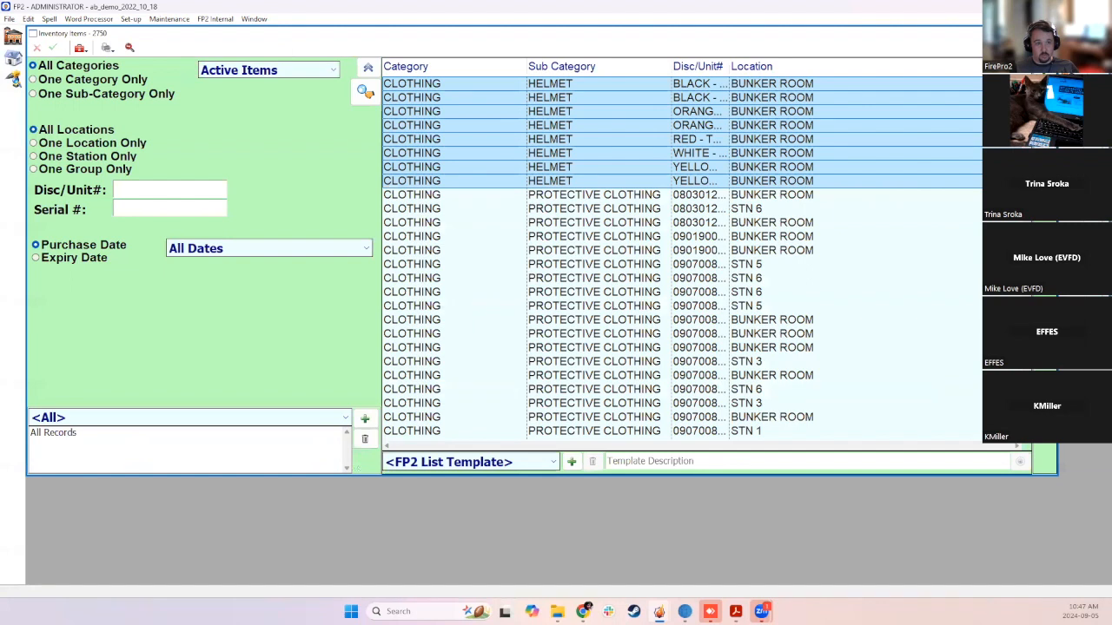
click(599, 208)
drag(601, 195, 601, 431)
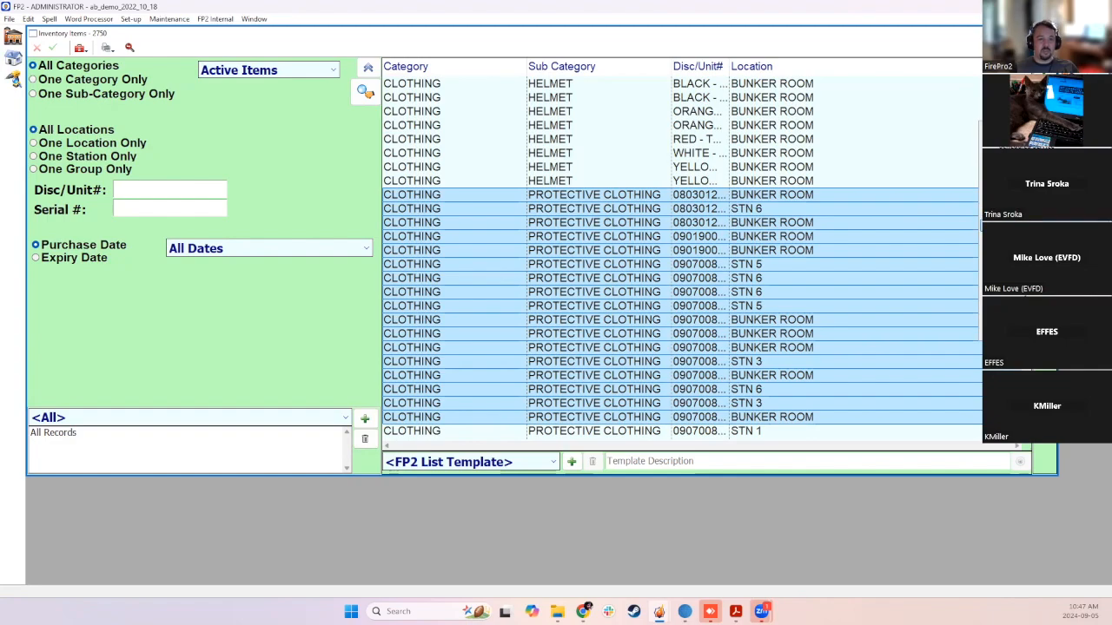
click(829, 194)
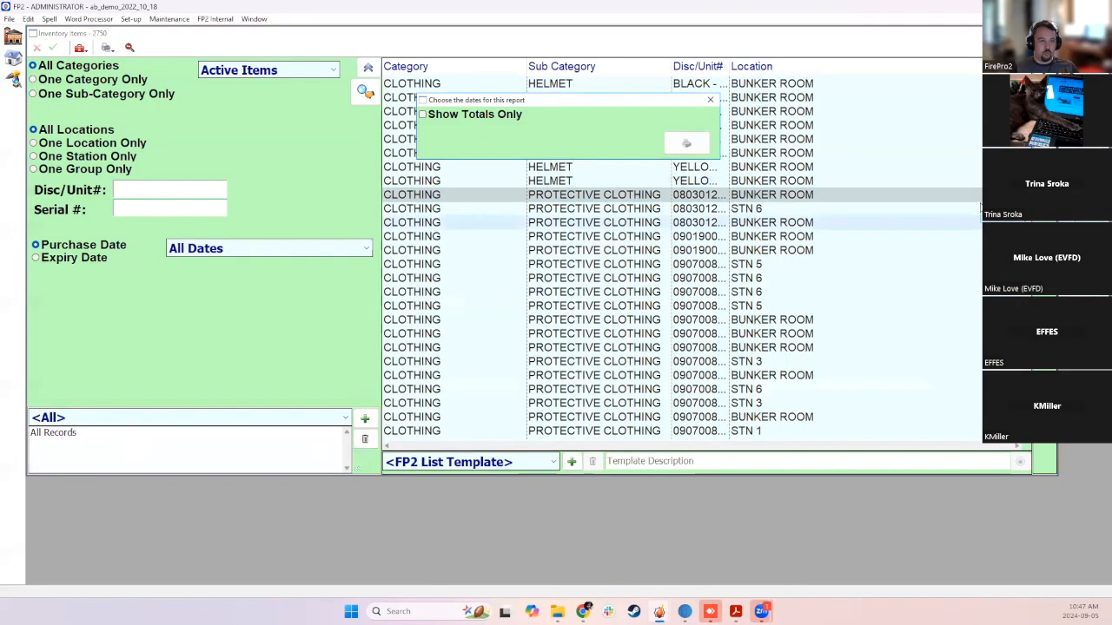
click(684, 145)
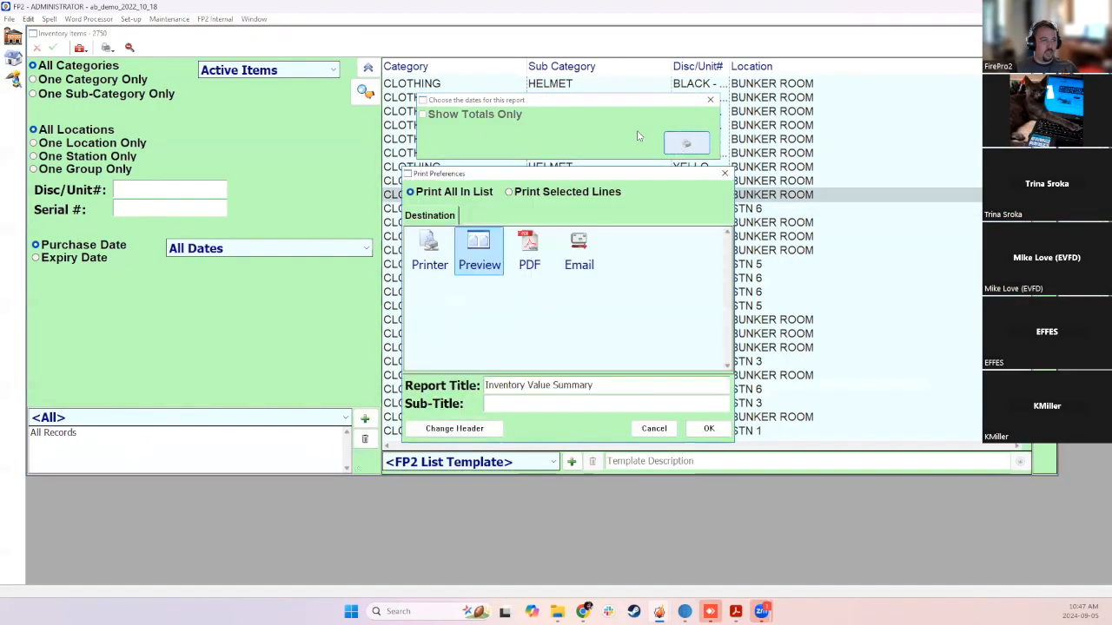
click(706, 427)
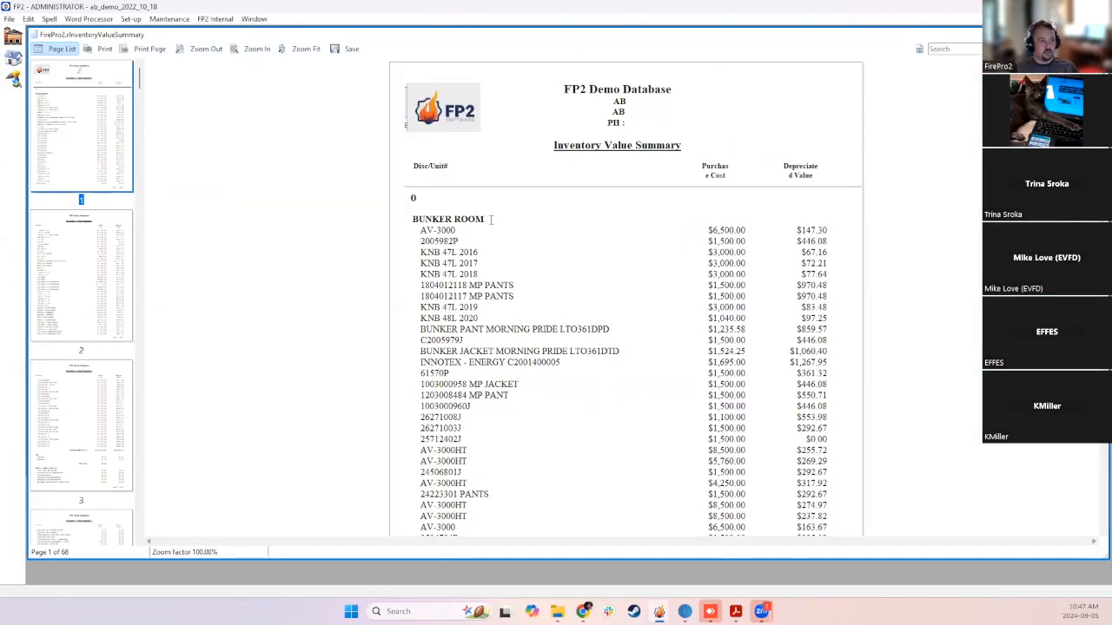
Review the purchase costs, depreciated values, location totals and grand total across the Inventory Value Summary report
scroll(665, 252, down, 10)
scroll(669, 260, down, 15)
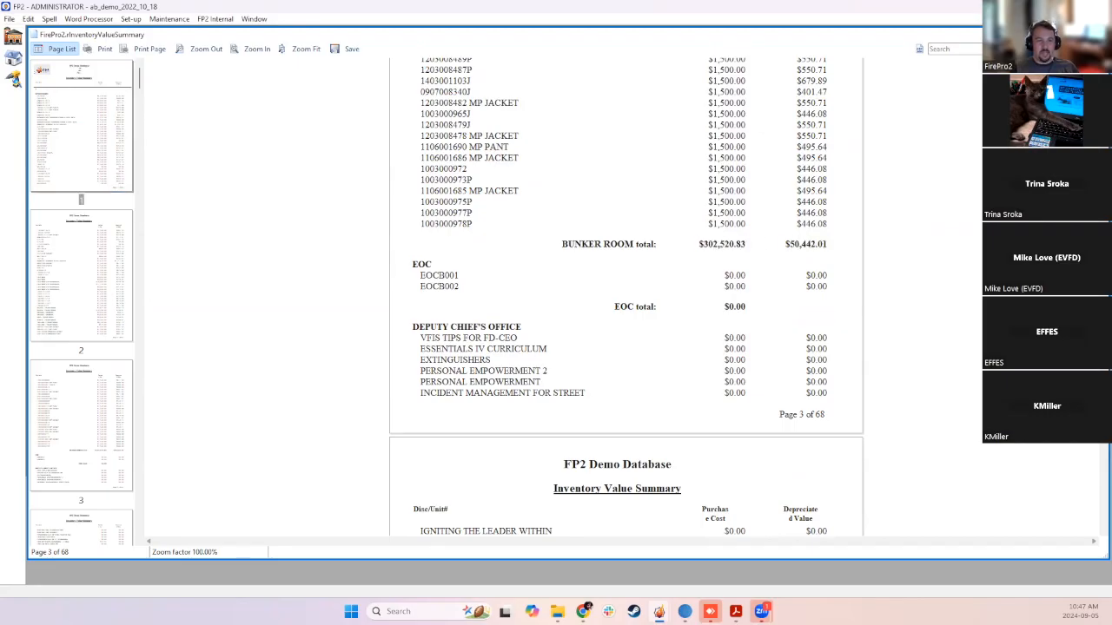
scroll(804, 247, up, 15)
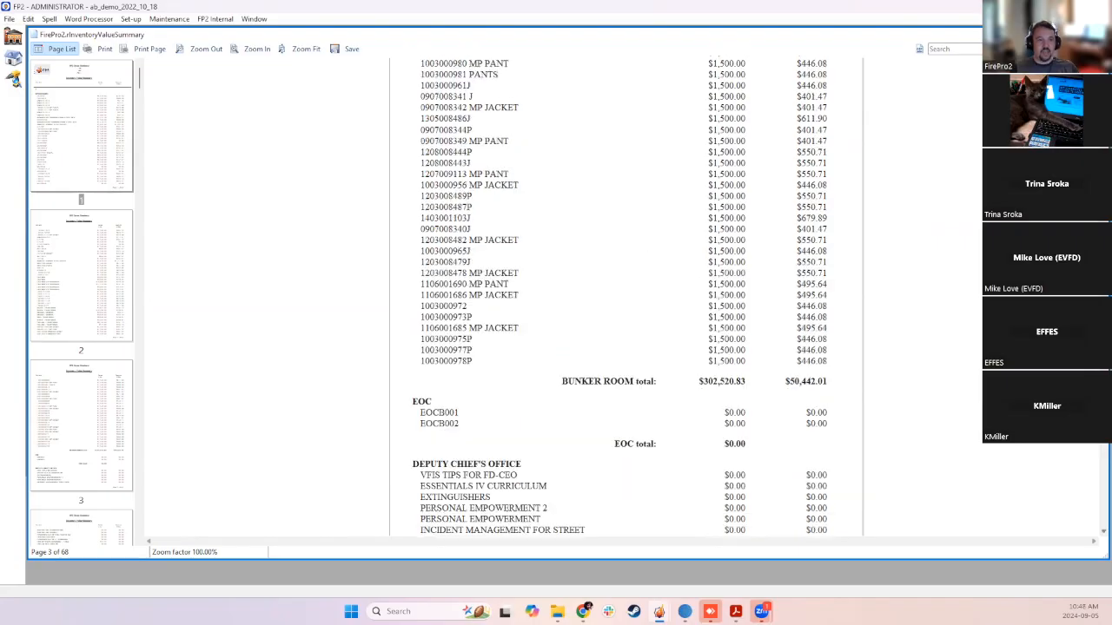
scroll(804, 246, down, 15)
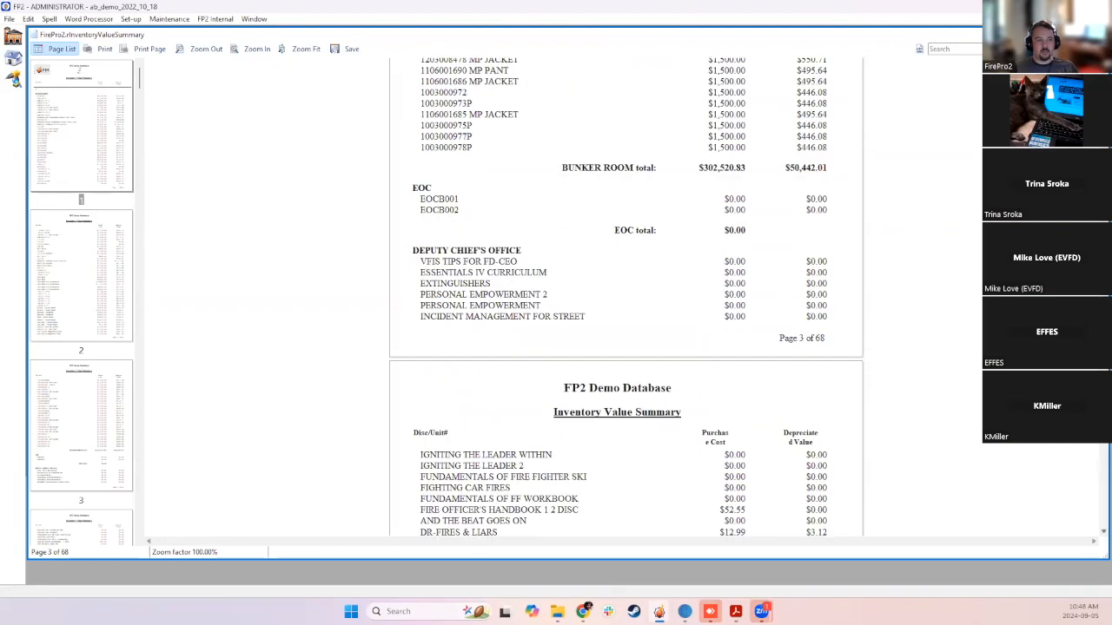
scroll(626, 296, down, 20)
drag(1103, 128, 1095, 542)
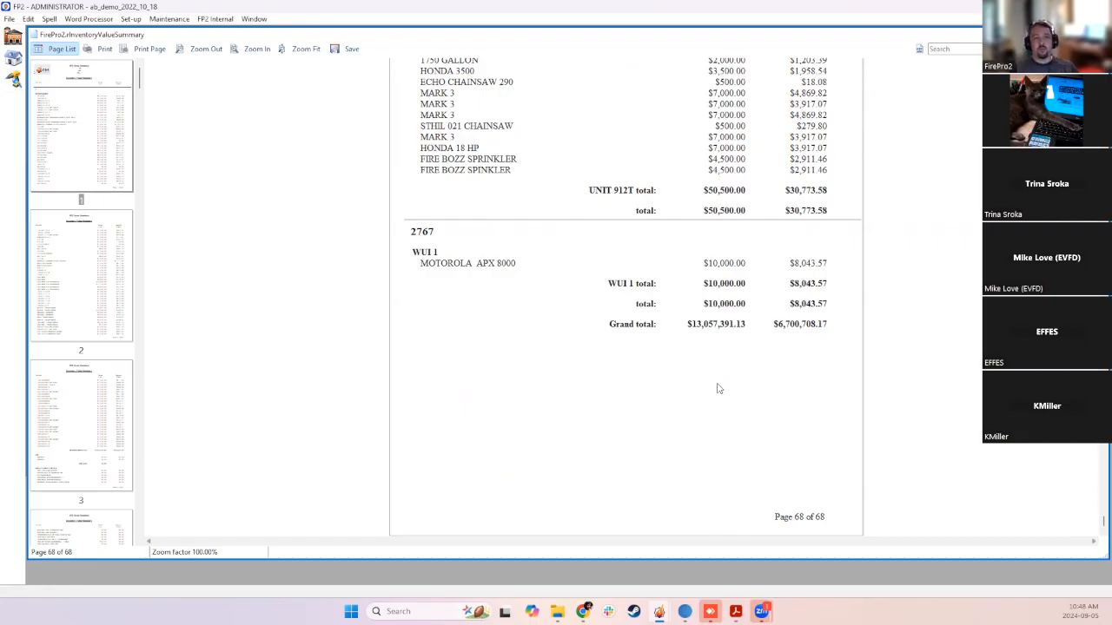
scroll(751, 279, up, 5)
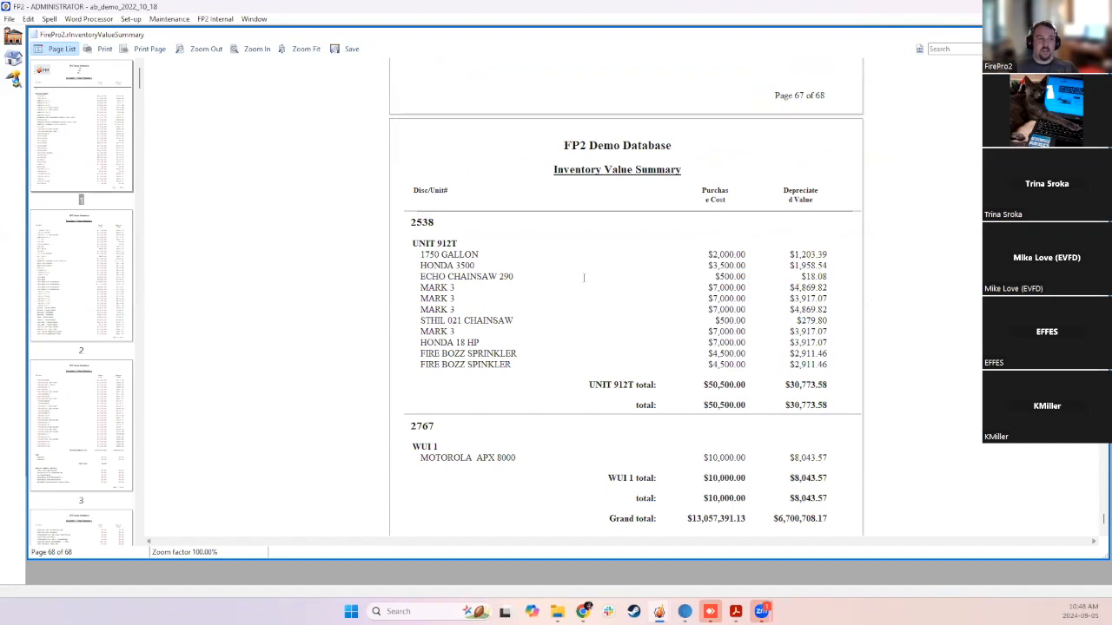
scroll(583, 277, up, 15)
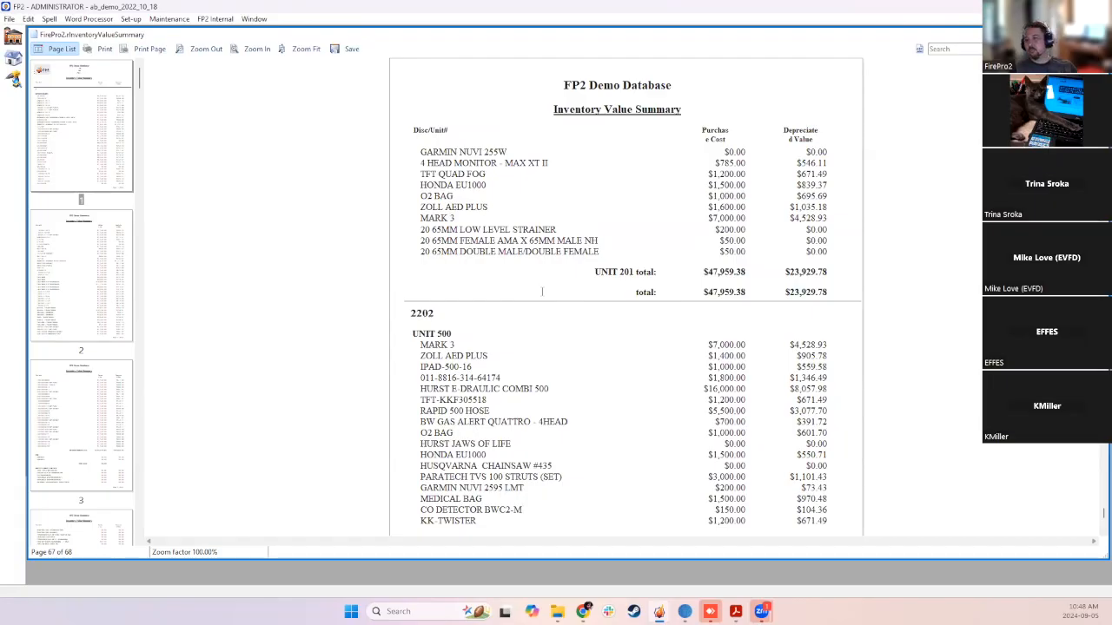
scroll(542, 292, up, 8)
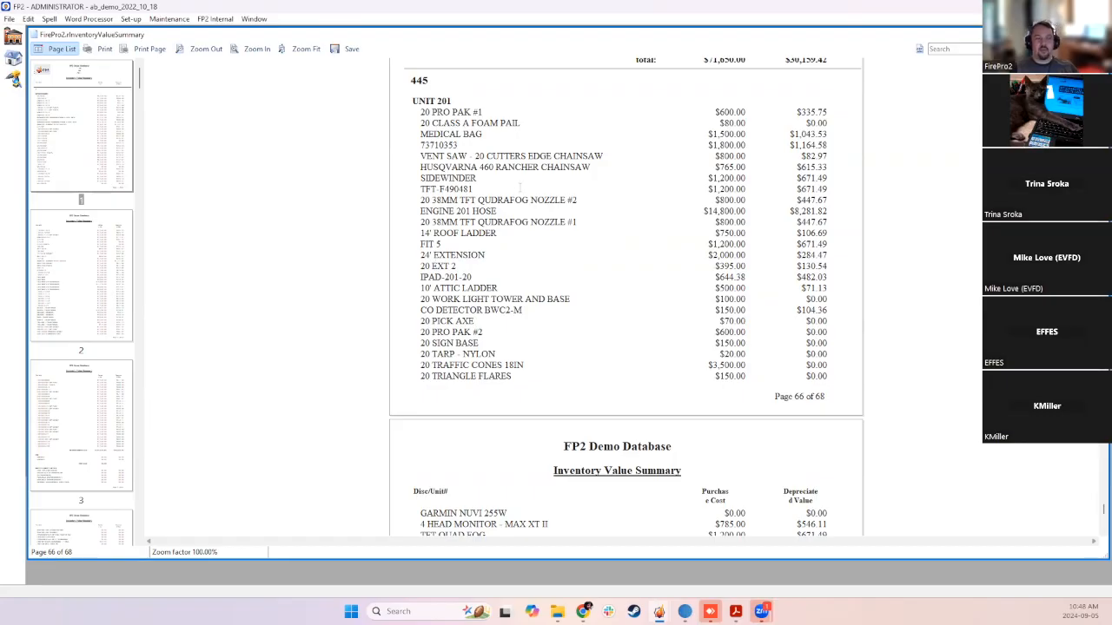
scroll(528, 159, up, 1)
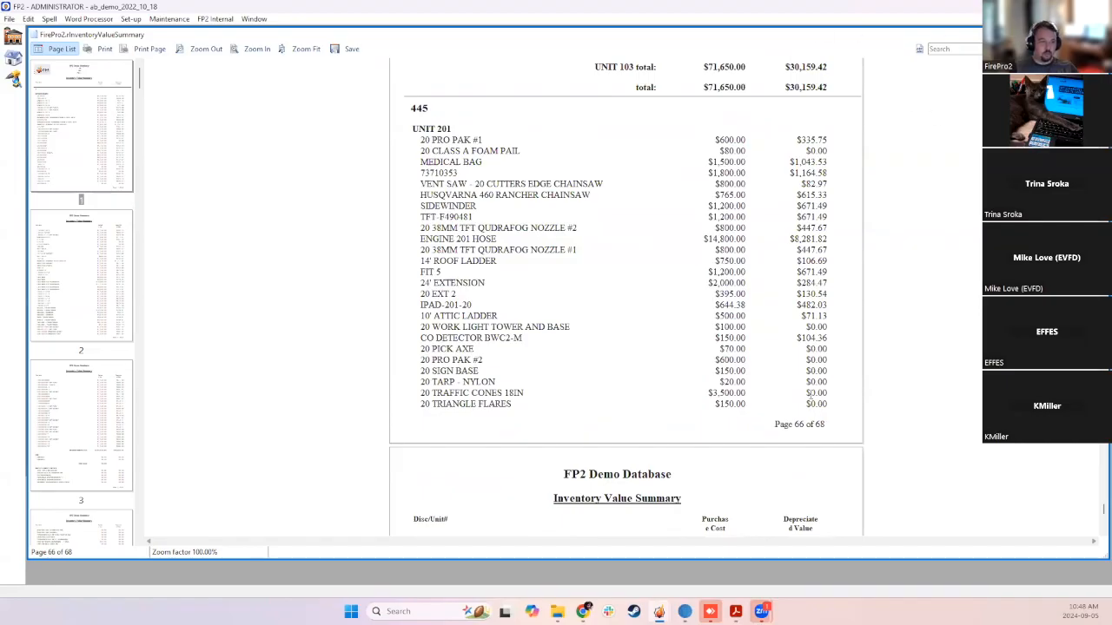
Close the Inventory Value Summary and open the 101-21 E21-1 ENGINE record in the APPARATUS category at STN 1
click(1100, 34)
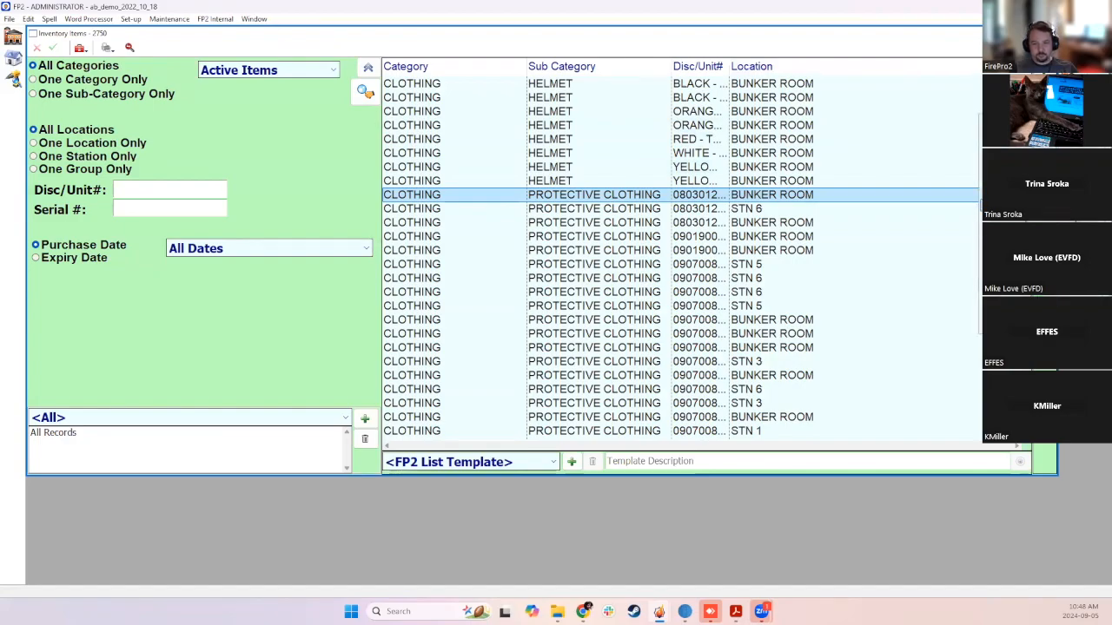
click(835, 170)
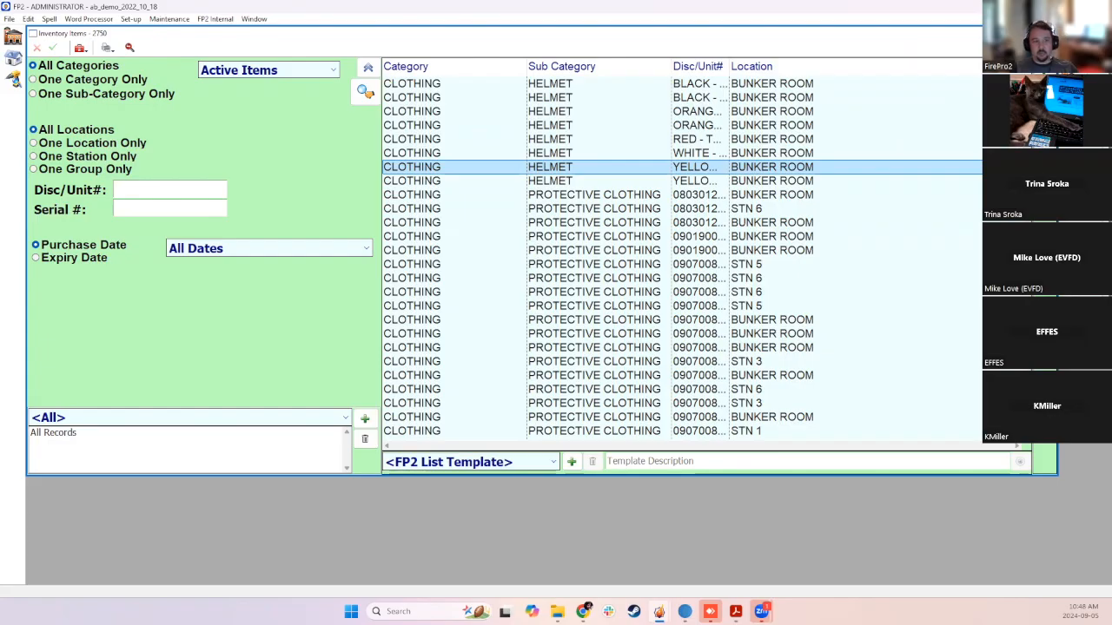
scroll(664, 178, up, 10)
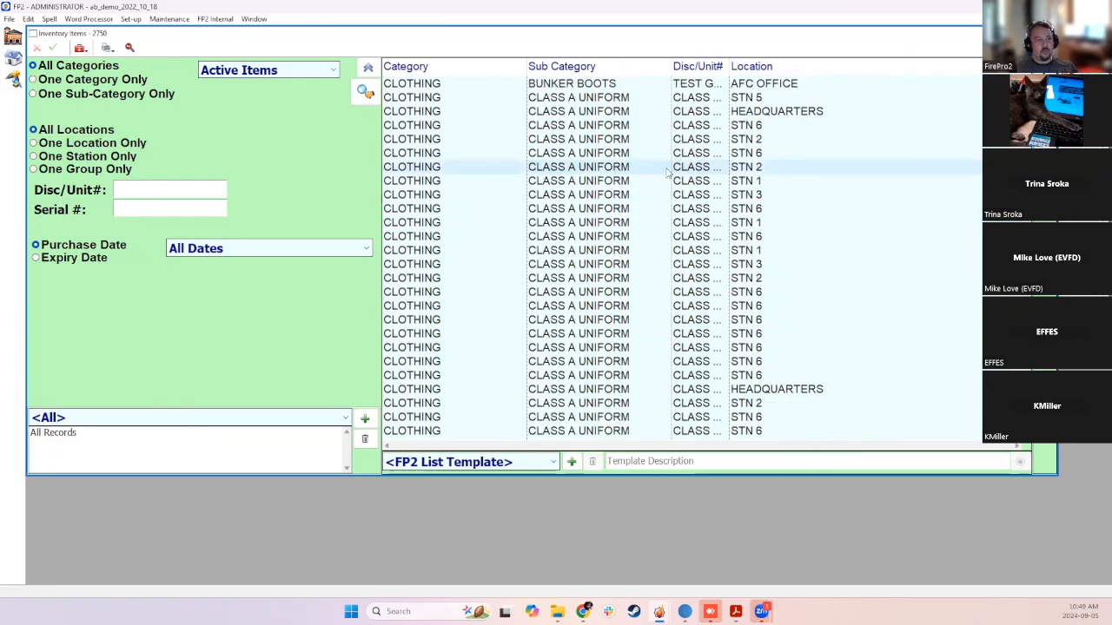
scroll(668, 171, up, 20)
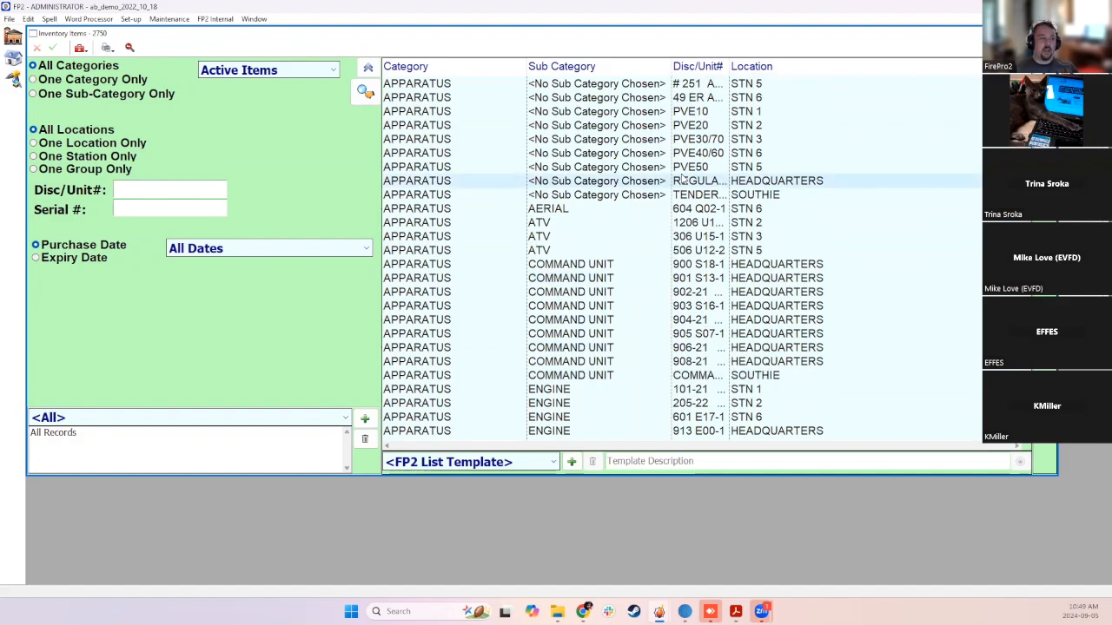
scroll(563, 291, down, 1)
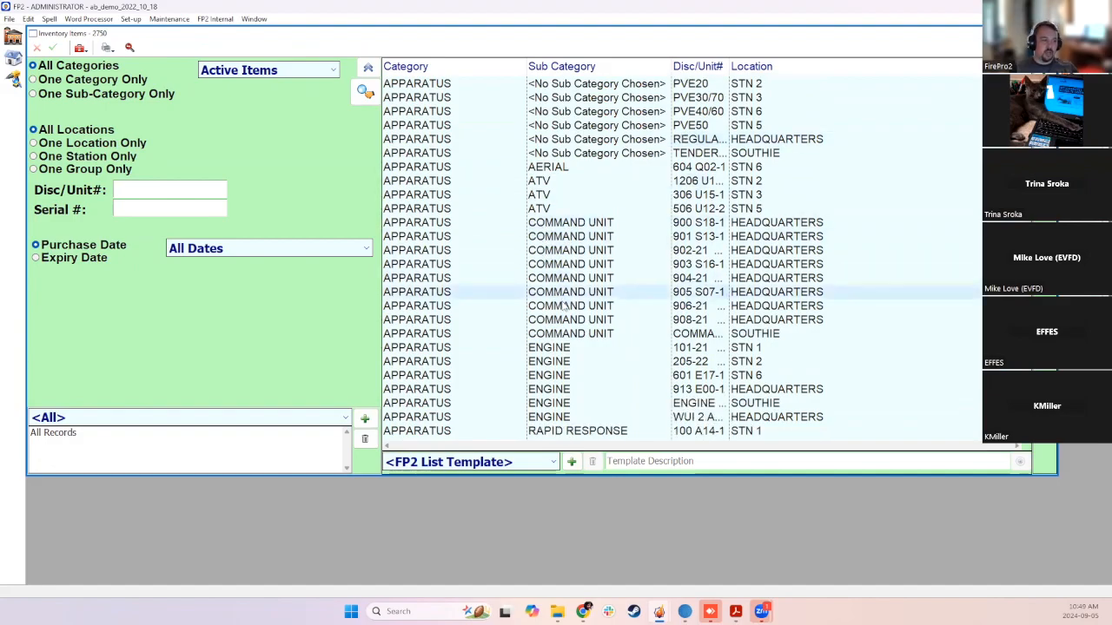
double_click(569, 348)
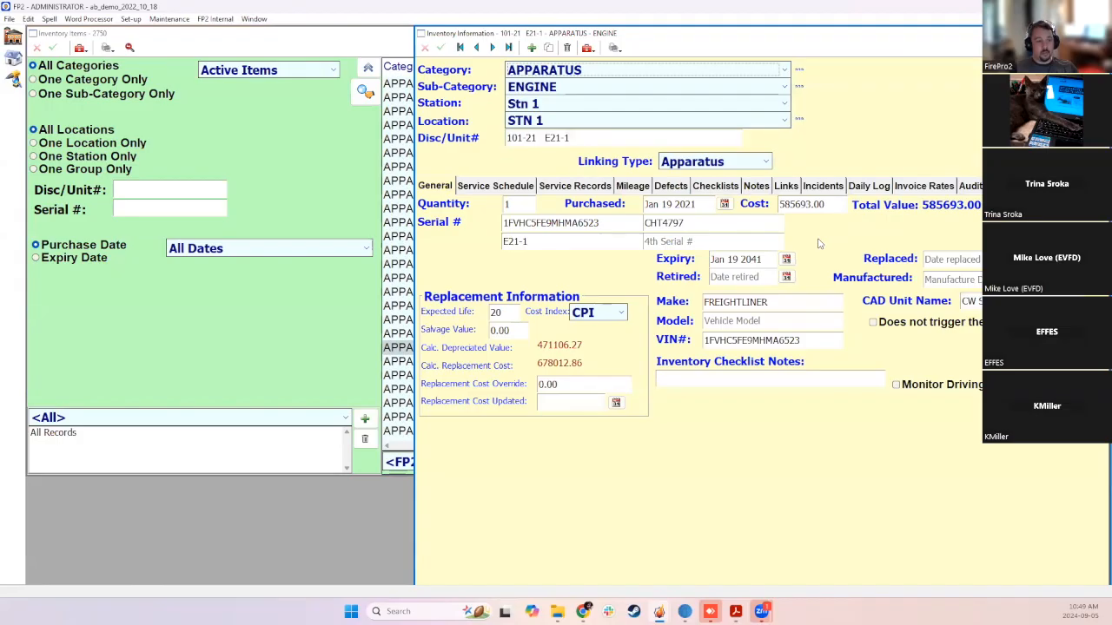
Examine the engine's make, model and VIN fields and its mileage log, returning to its general details
click(800, 303)
click(801, 320)
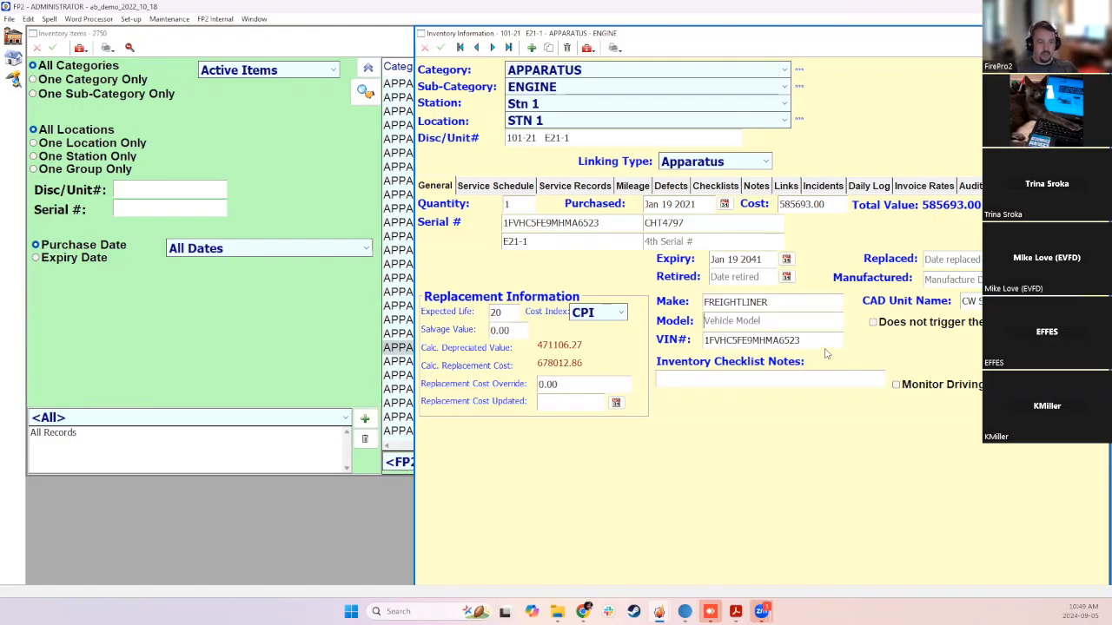
click(827, 344)
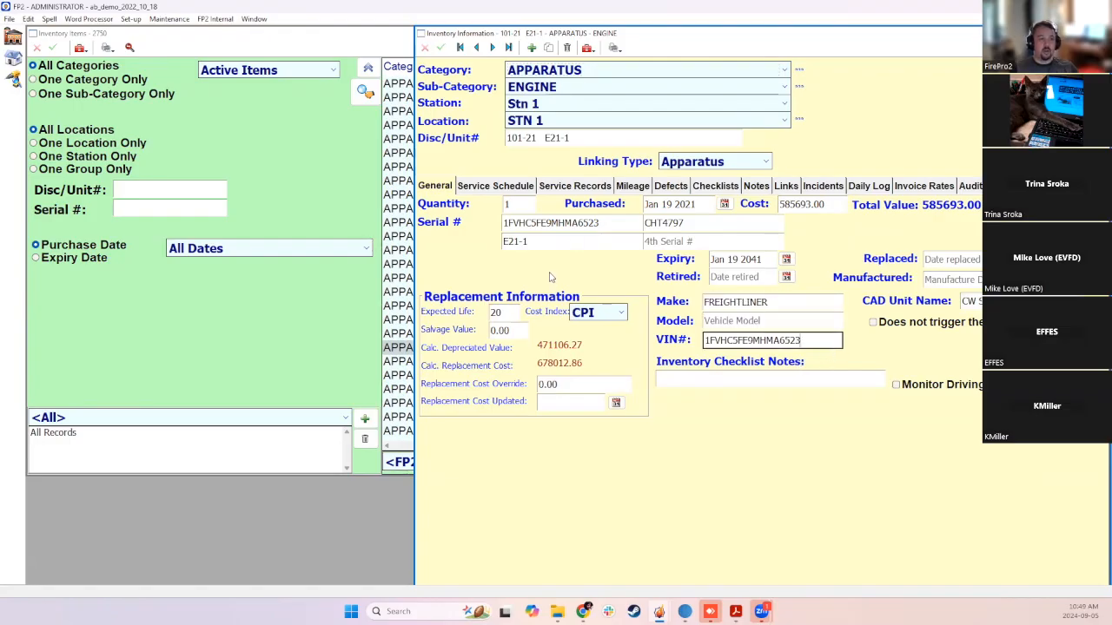
click(627, 187)
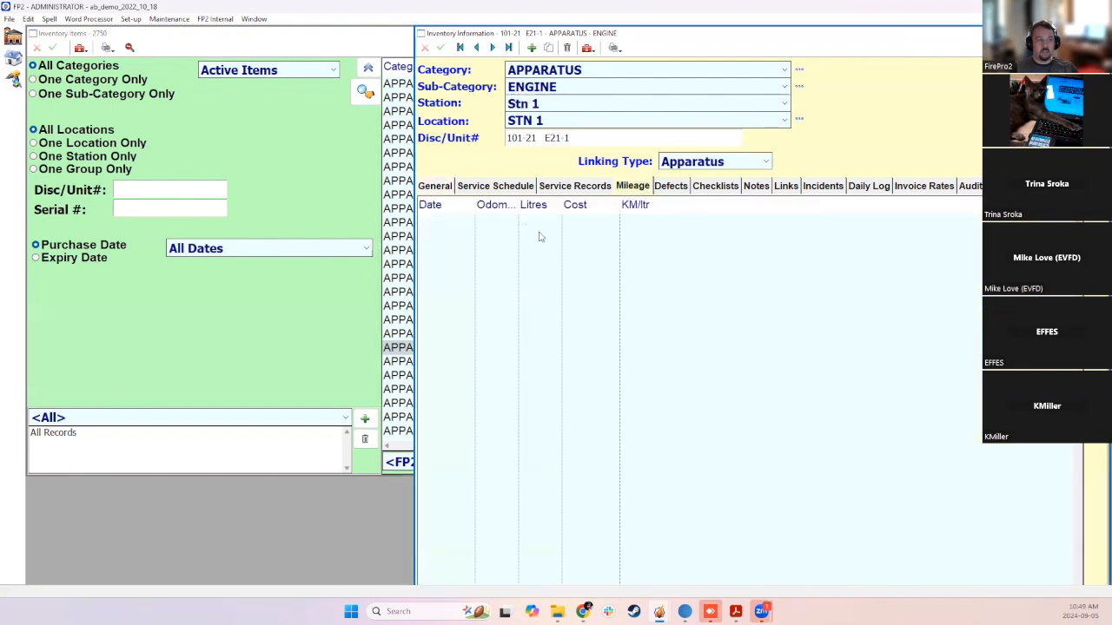
click(450, 188)
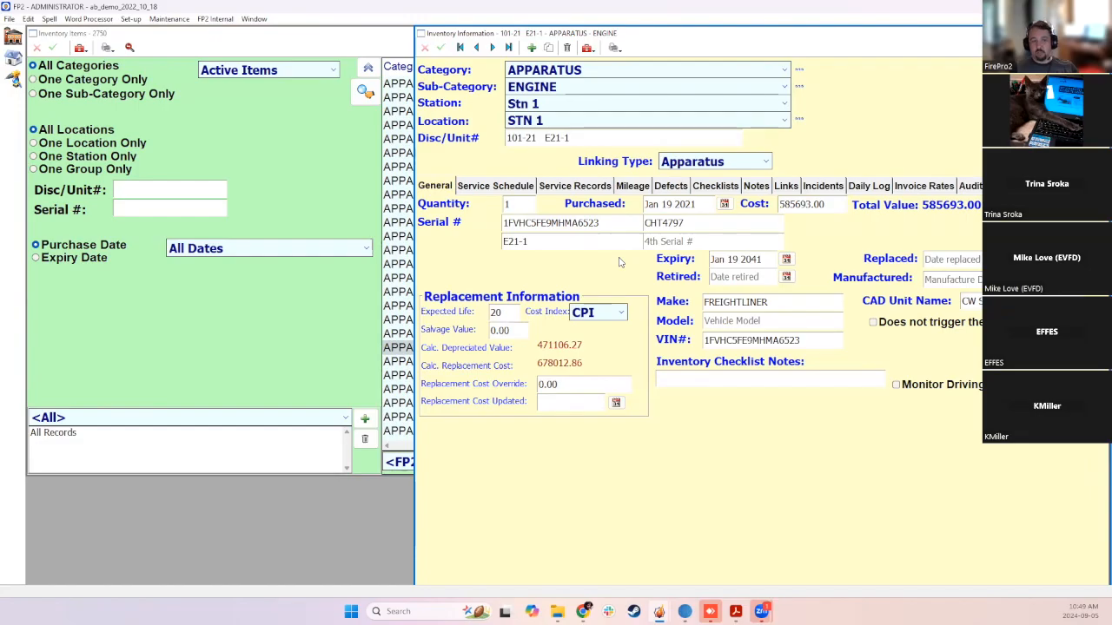
Enable driving monitoring for engine 101-21 E21-1, save the record and close it
click(898, 386)
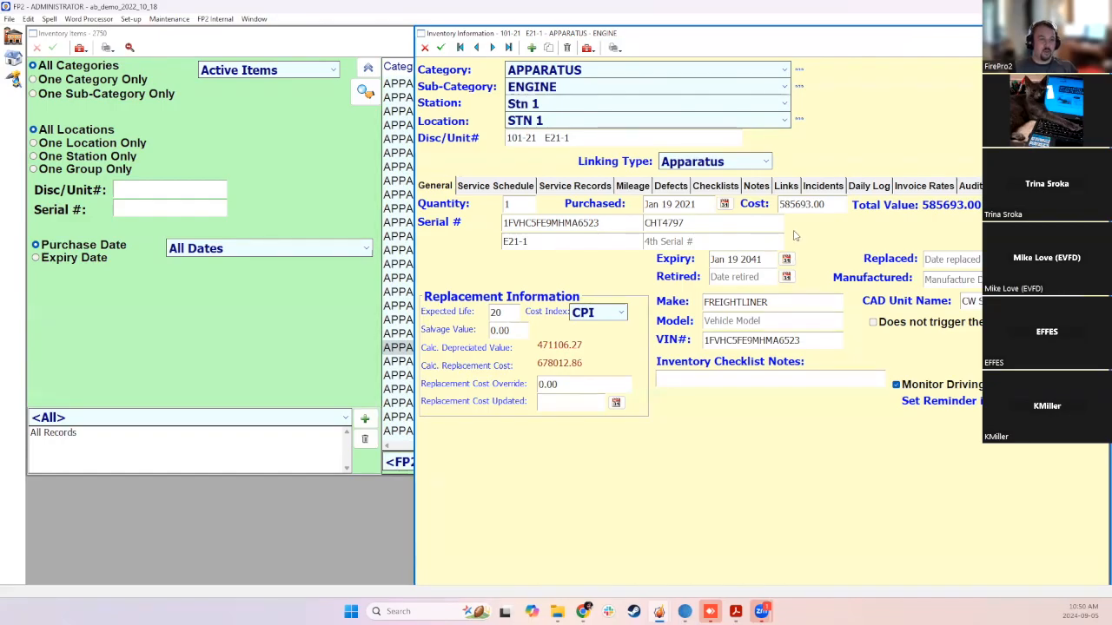
click(442, 47)
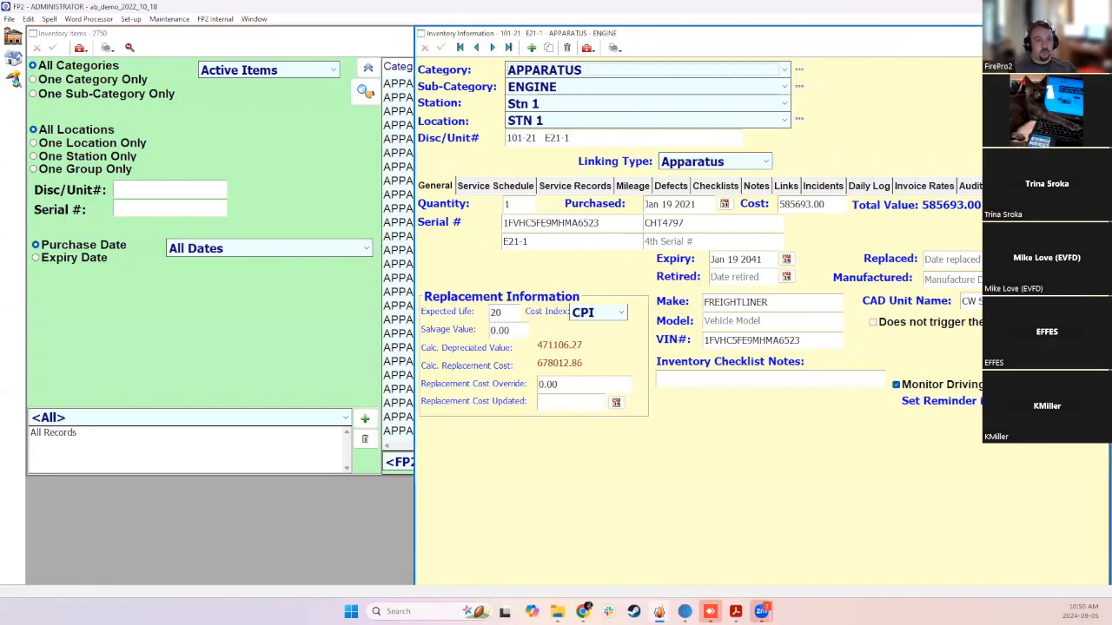
click(1101, 33)
Open the personnel list and the record of the AC member at Stn 9 hired Jul 12 2021
click(1082, 61)
click(429, 230)
click(401, 139)
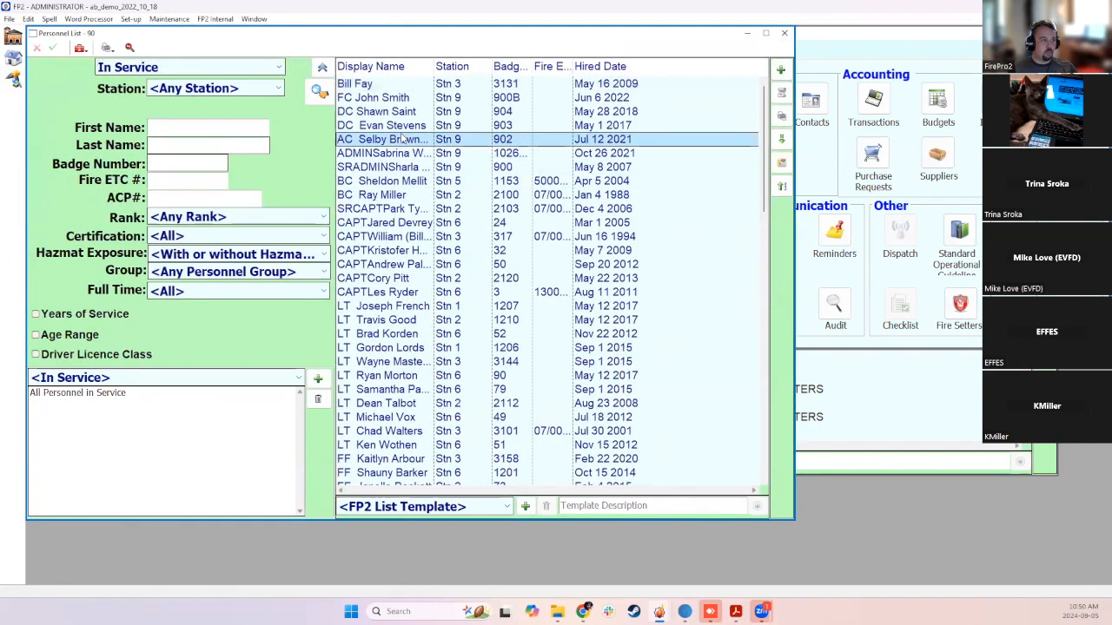
double_click(402, 139)
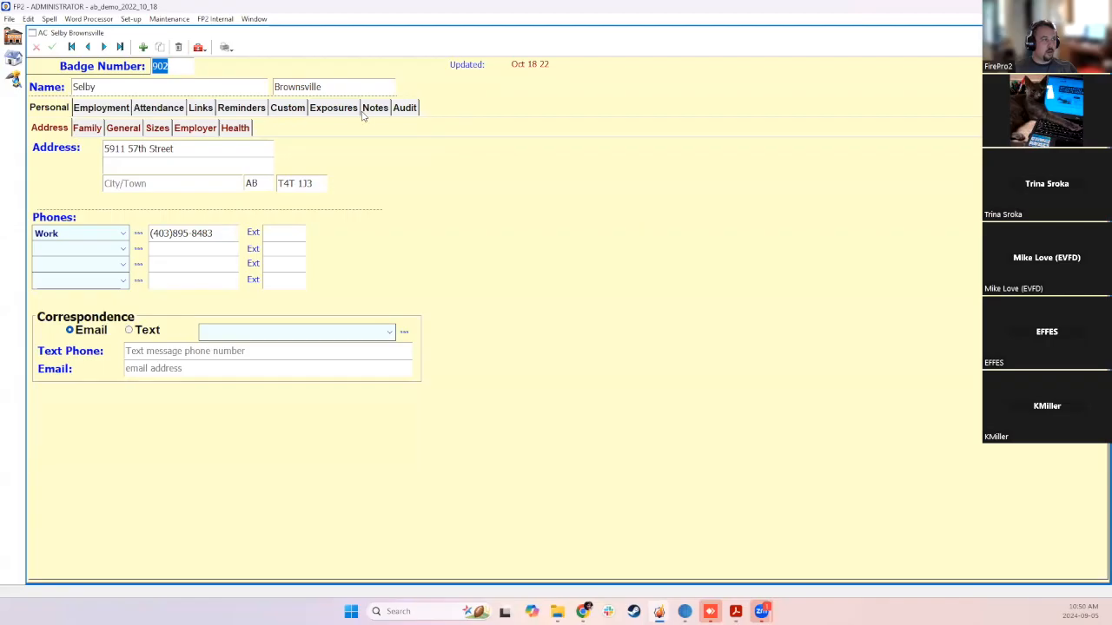
Enable Monitor Driving in the member's custom settings and save the personnel record, returning to the personnel list
click(271, 111)
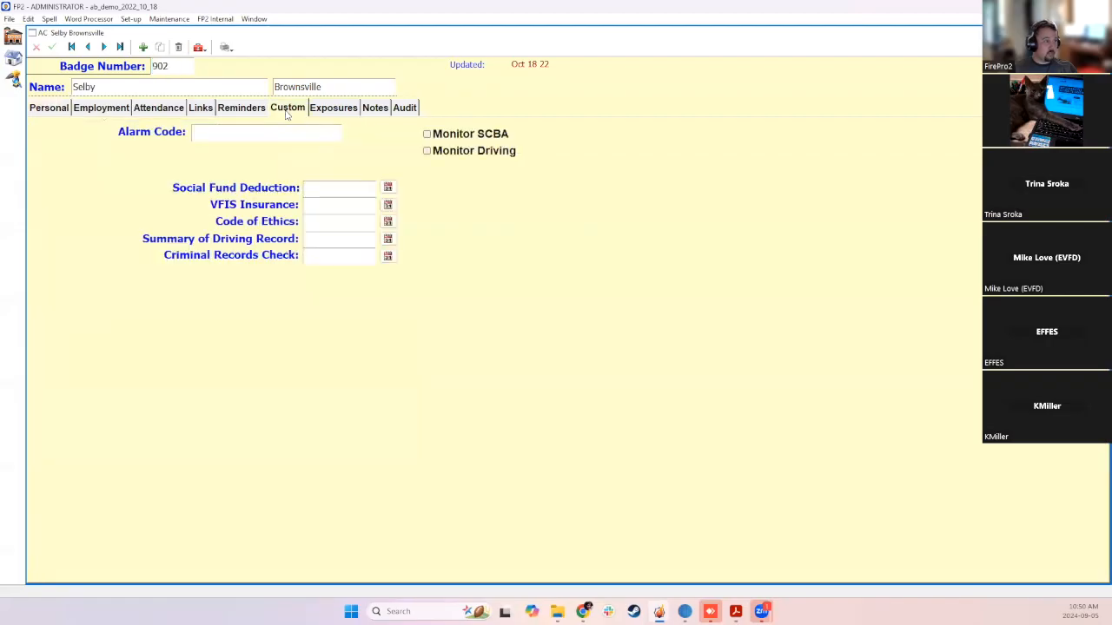
click(453, 154)
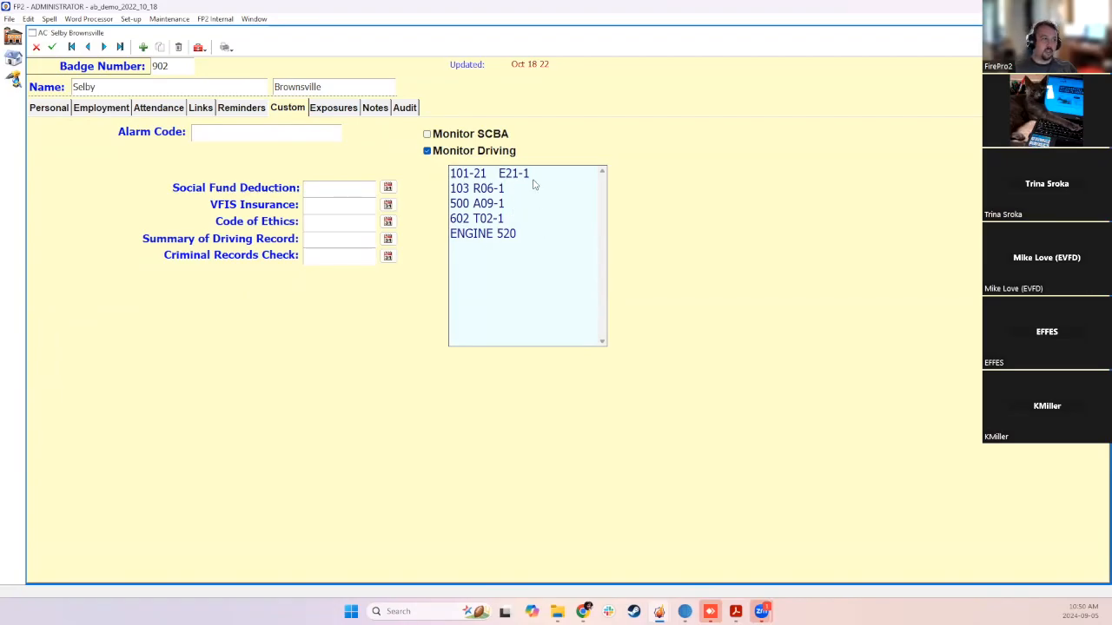
click(51, 48)
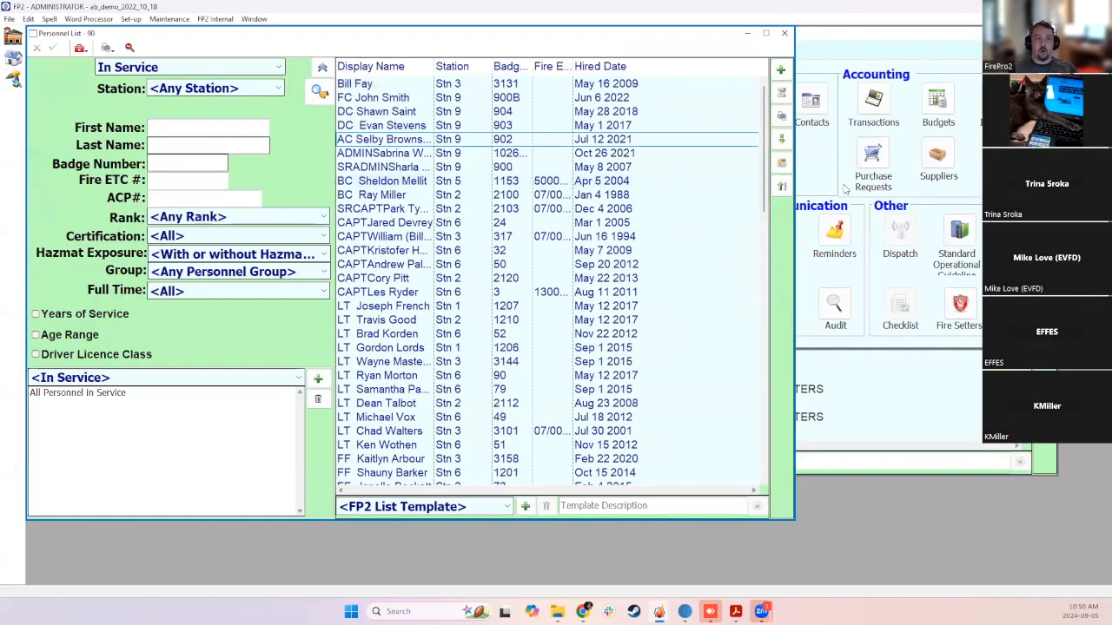
Select the ten personnel lines from the May 28 2018 hire through the Jun 16 1994 hire and start the All Driving report
click(893, 196)
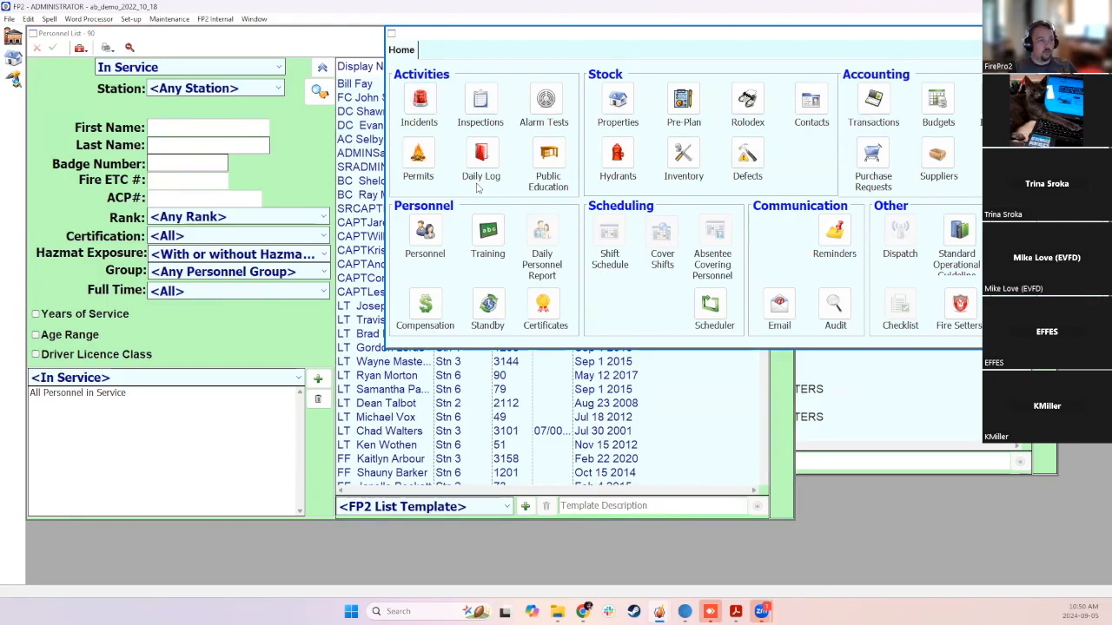
click(282, 180)
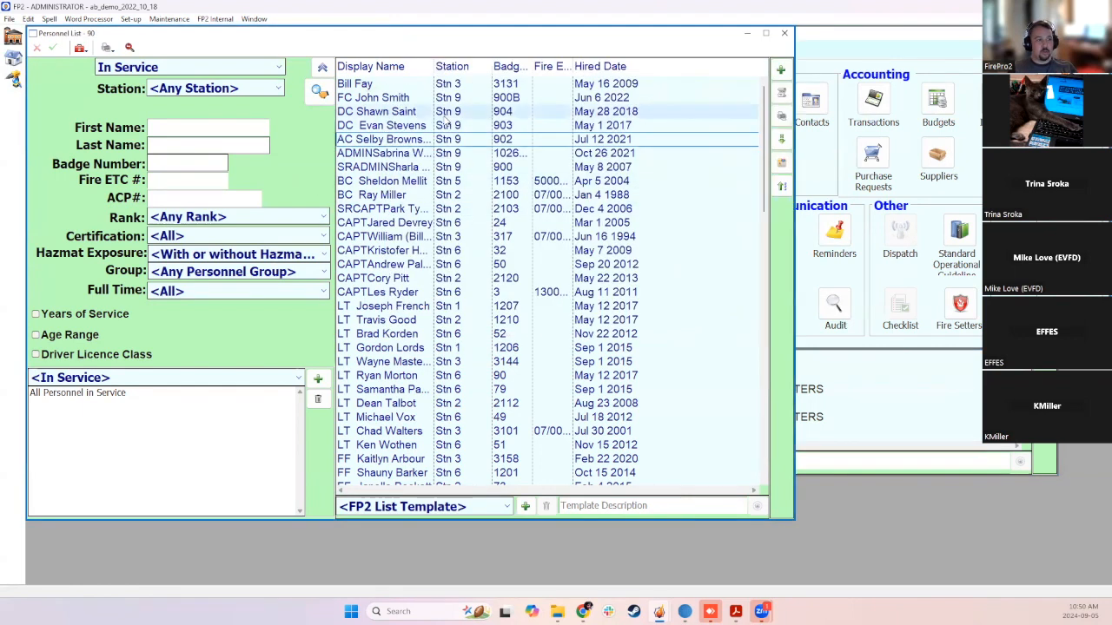
drag(446, 115, 522, 236)
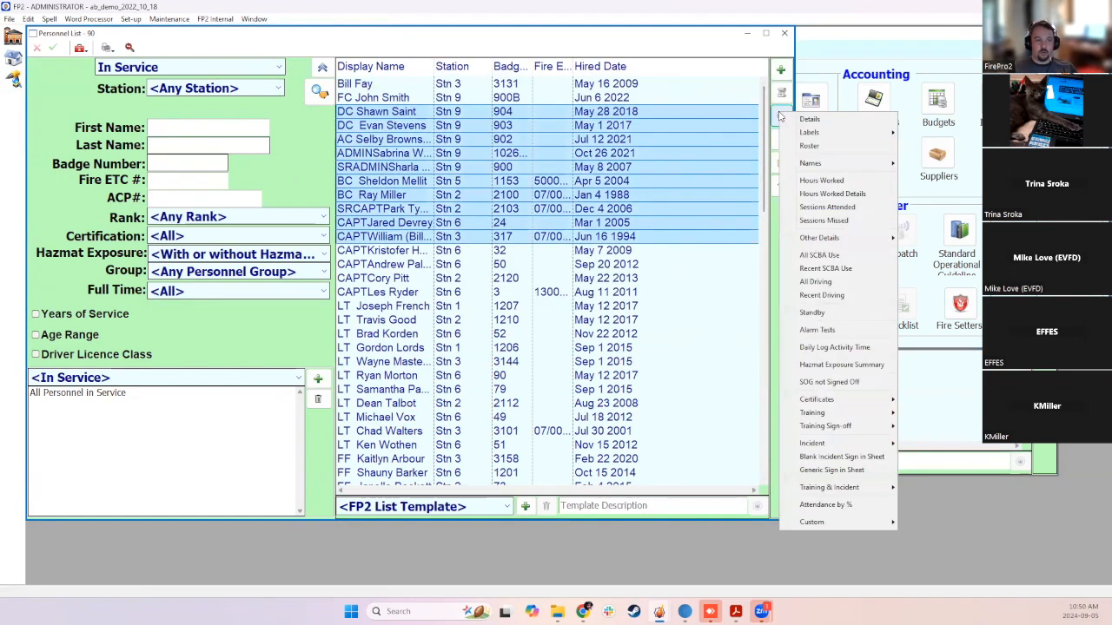
click(829, 286)
Preview the All Driving report for the selected personnel lines, covering Jan 1 80 to Dec 31 79 and grouped by apparatus
click(557, 123)
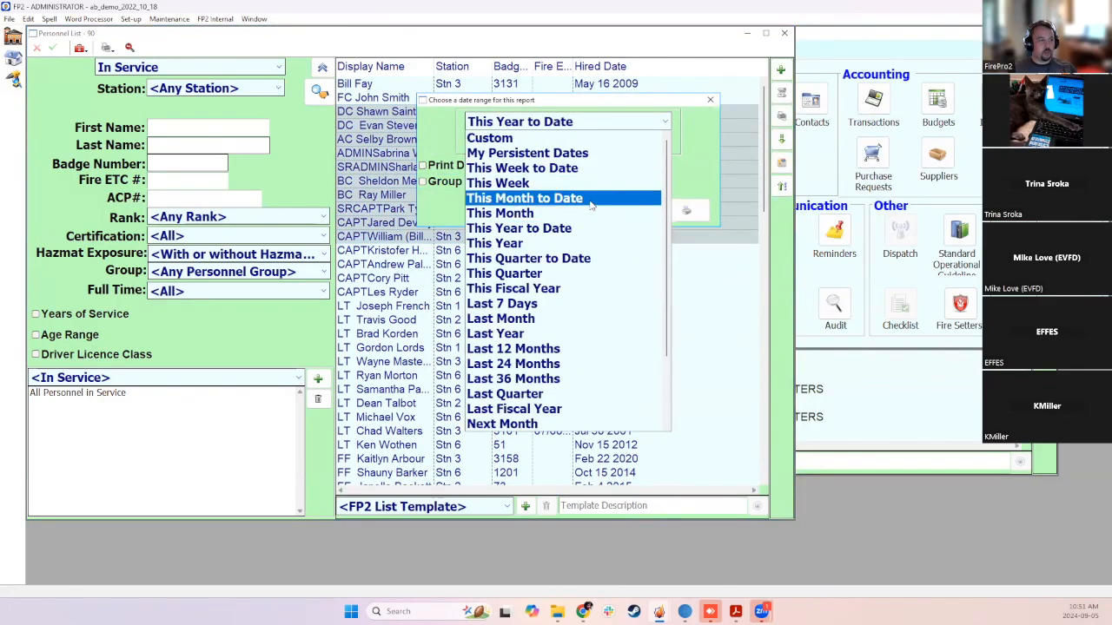
scroll(573, 347, down, 2)
click(512, 391)
click(458, 165)
click(491, 183)
click(686, 211)
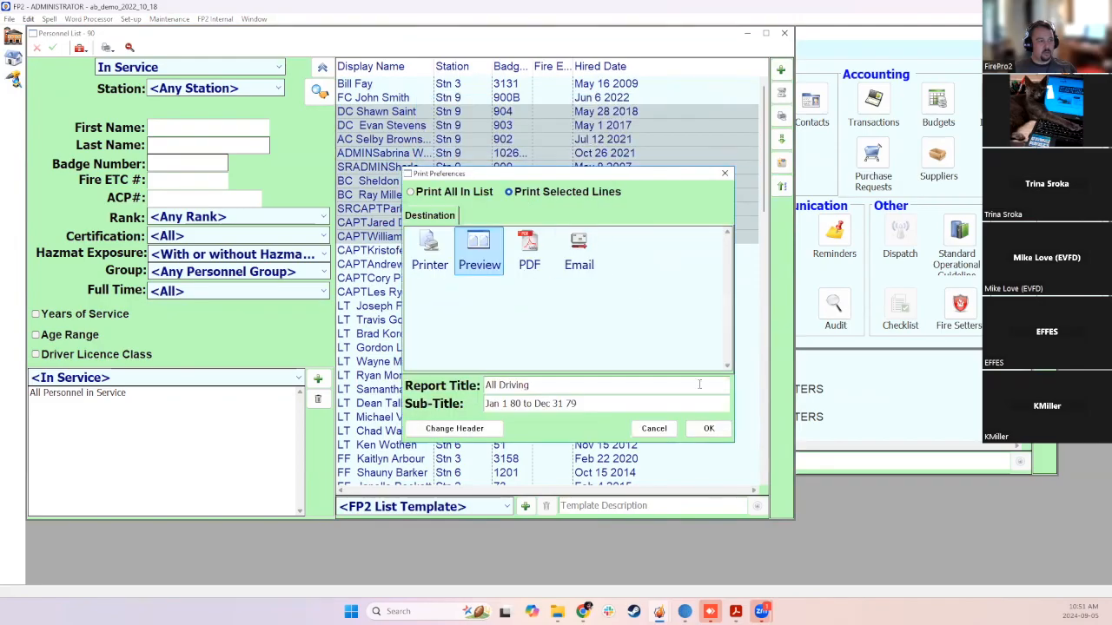
click(708, 428)
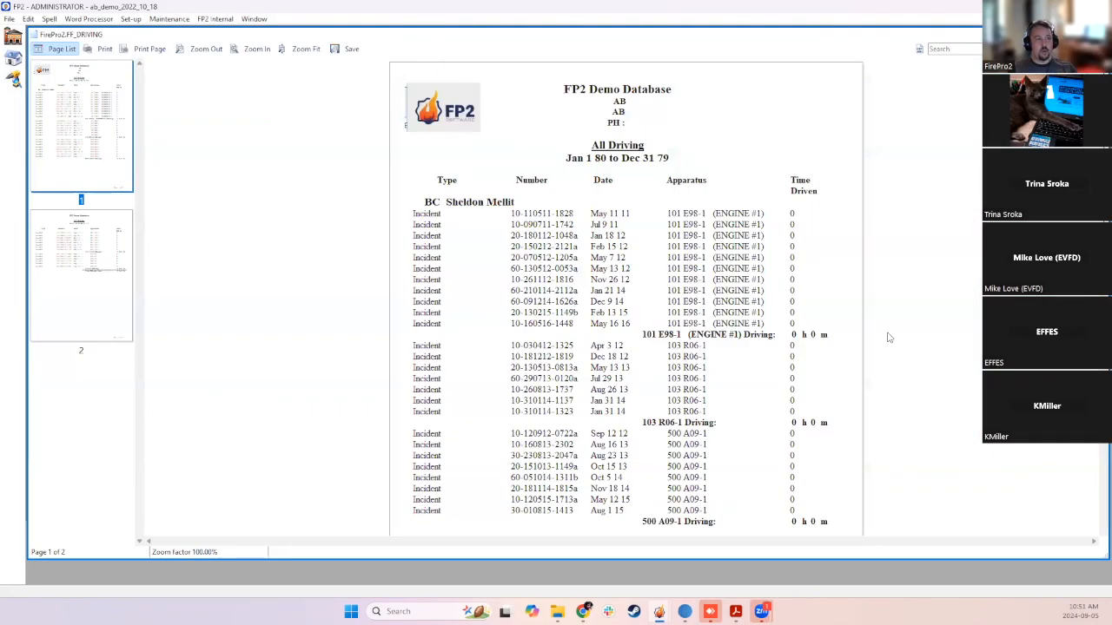
Read through both pages of the All Driving report, and close the report and the personnel list
scroll(887, 330, down, 1)
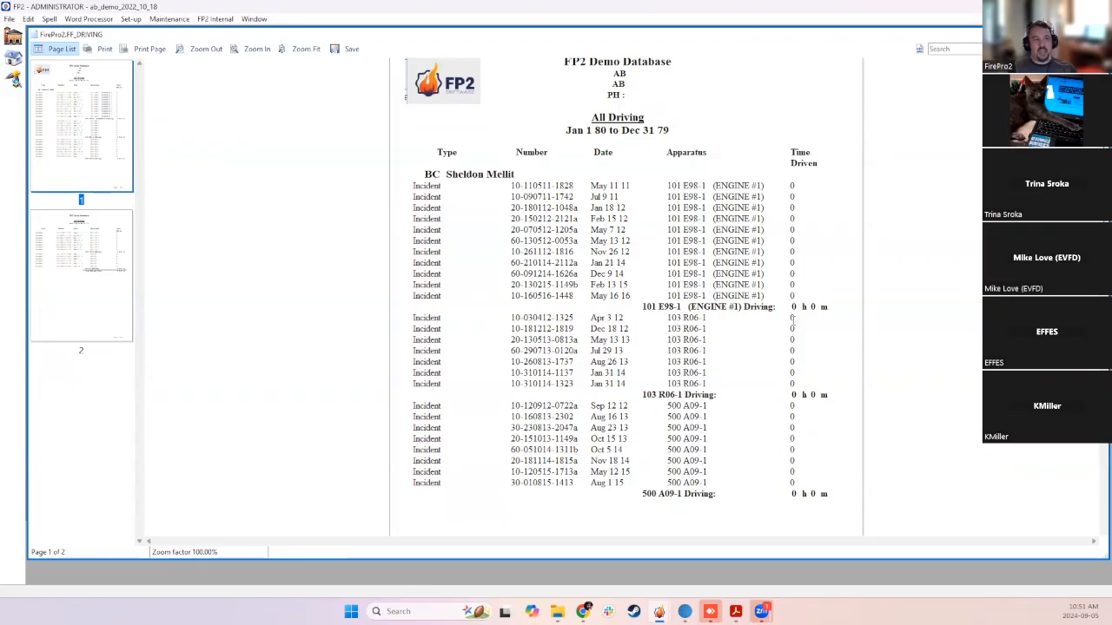
scroll(764, 302, down, 2)
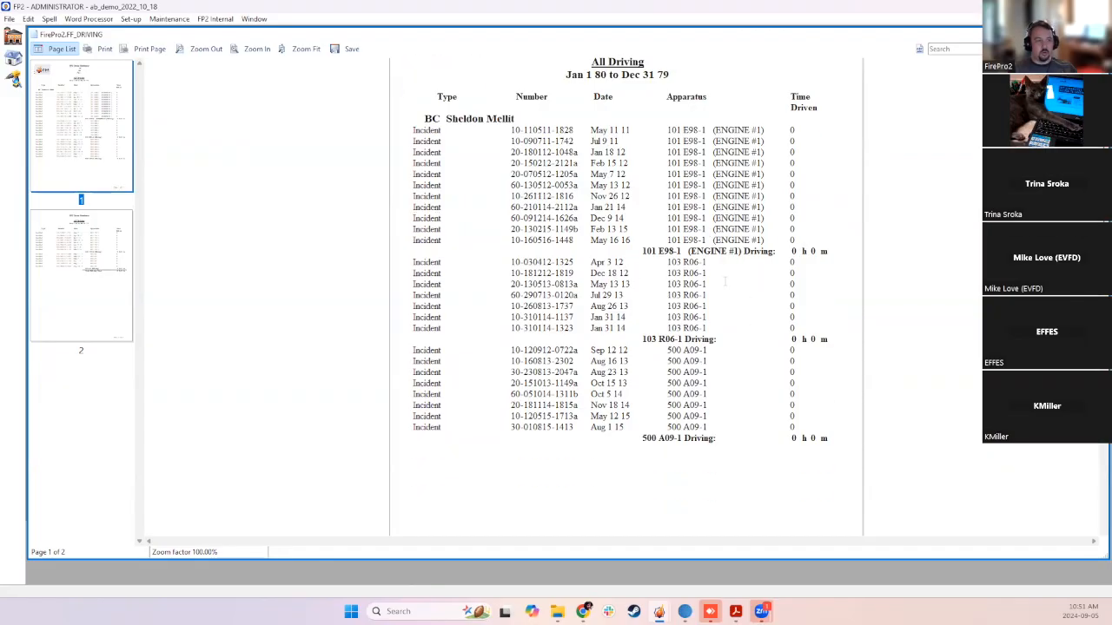
scroll(754, 341, down, 15)
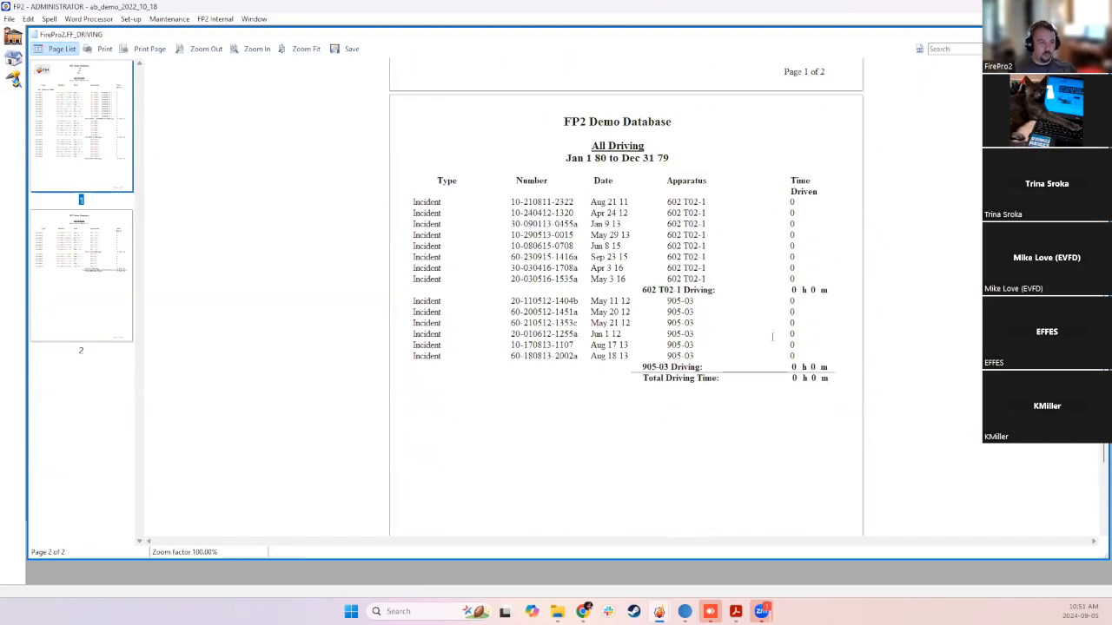
click(1099, 34)
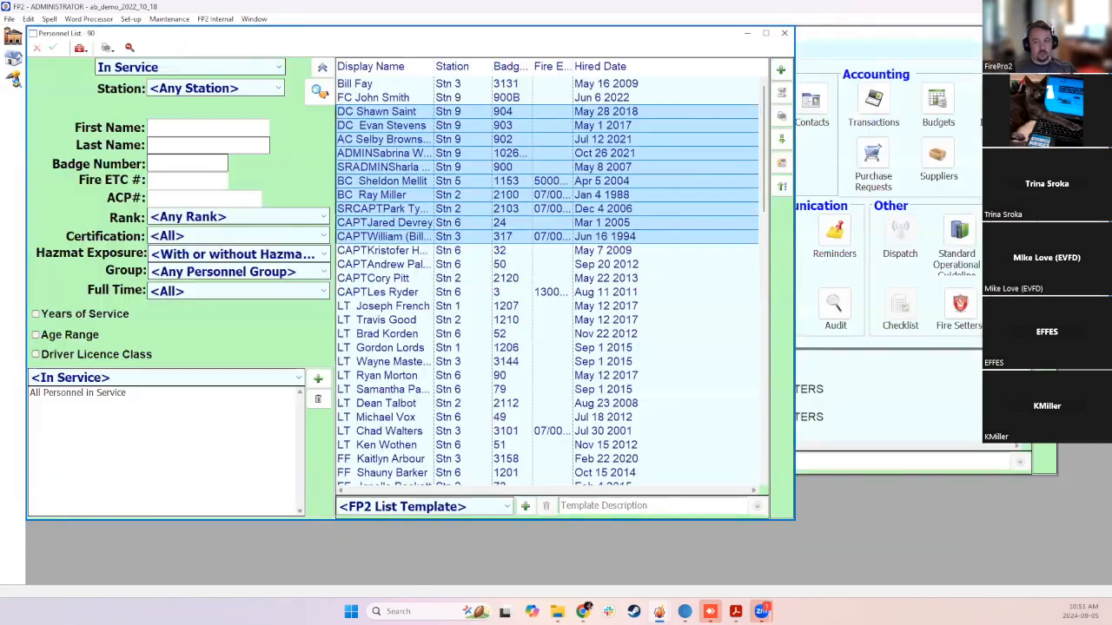
click(784, 33)
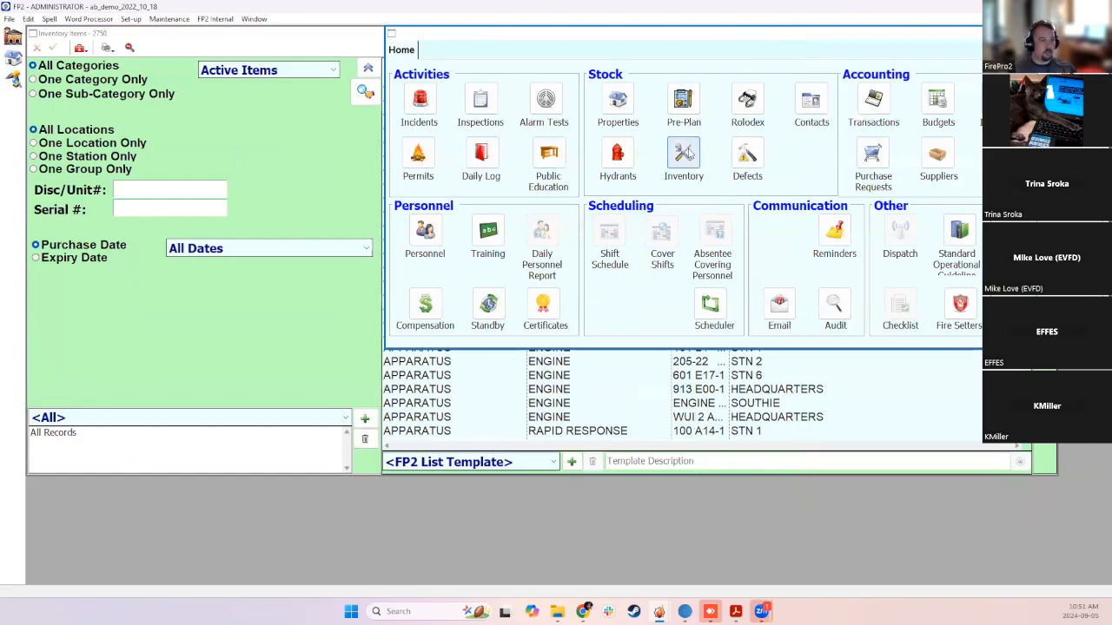
Open the inventory record of command unit 901 S13-1, show its incidents and maximize the record
click(684, 156)
double_click(586, 239)
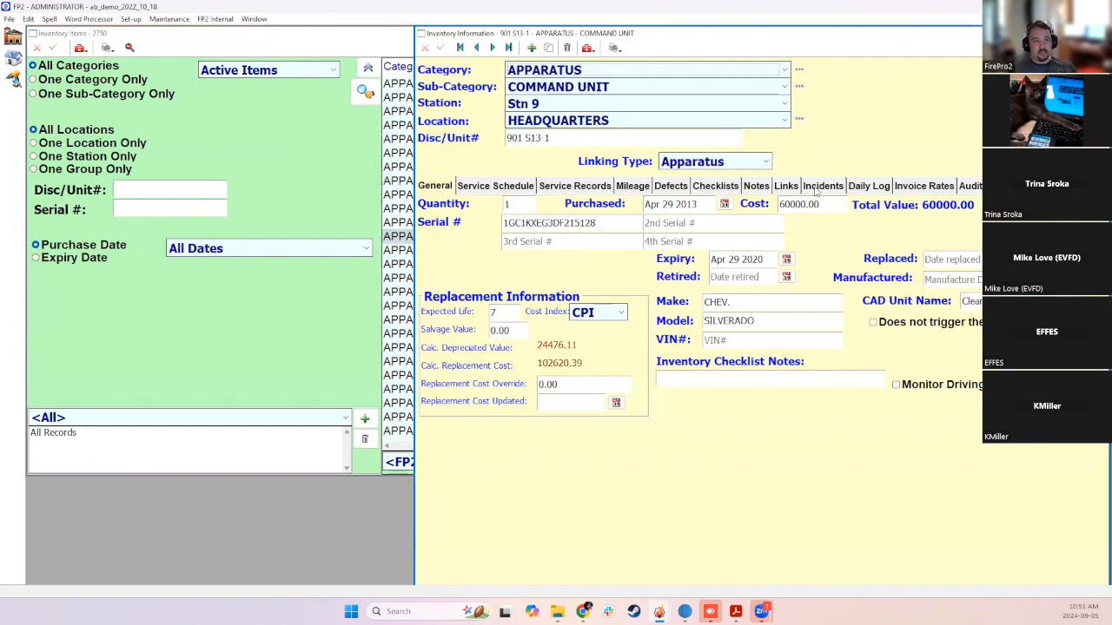
click(817, 189)
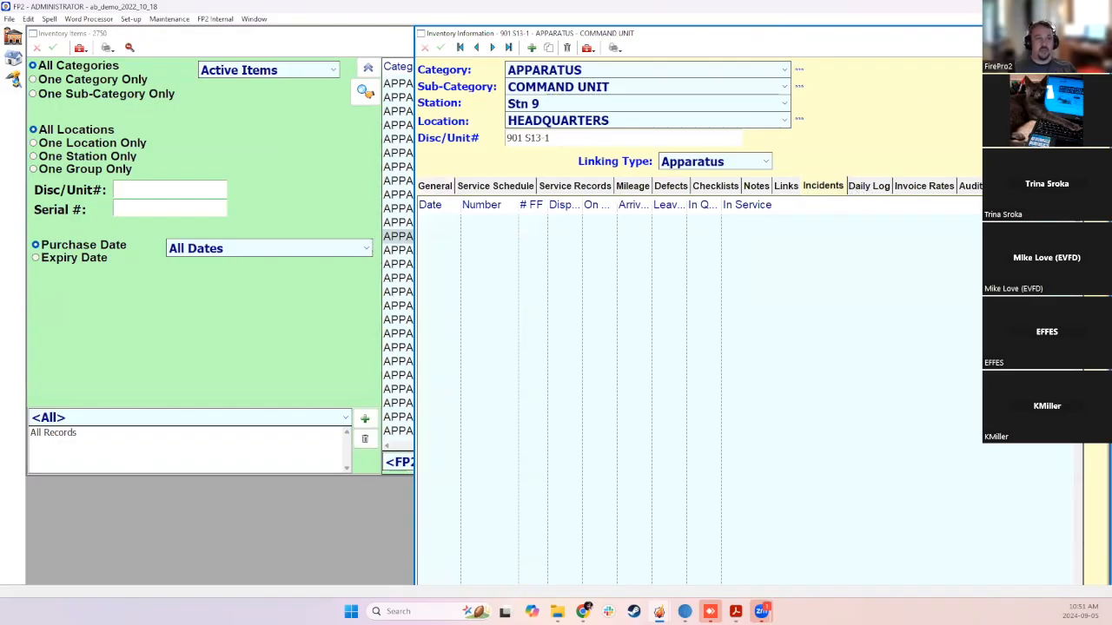
click(1079, 33)
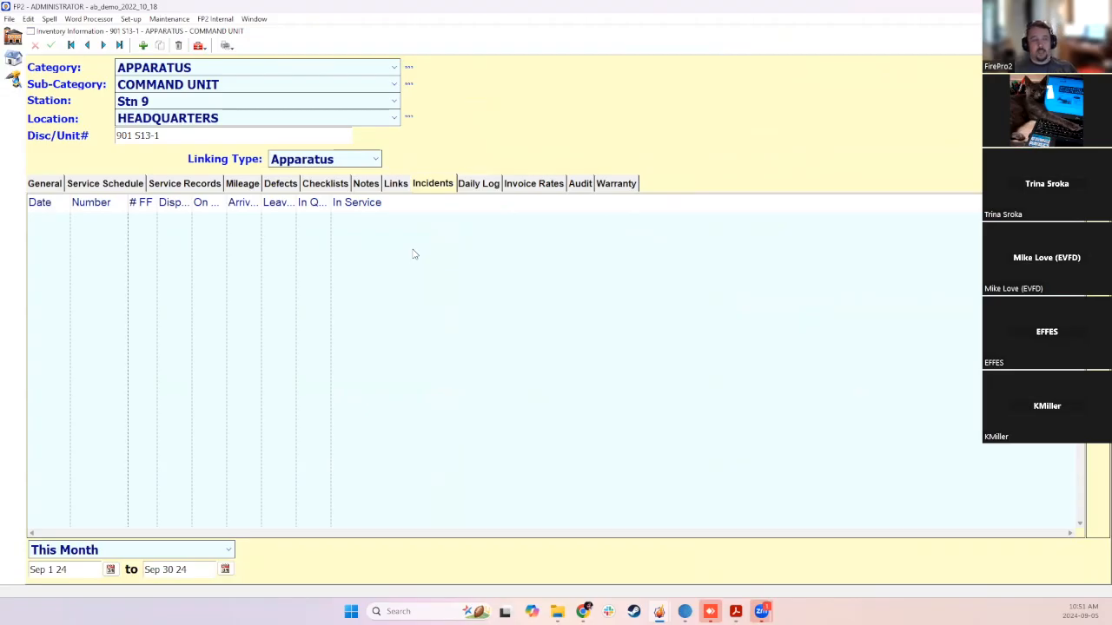
Show the command unit's invoice rates, widen the Rate and First 60 min Rate columns, and look through the rate lines
click(527, 182)
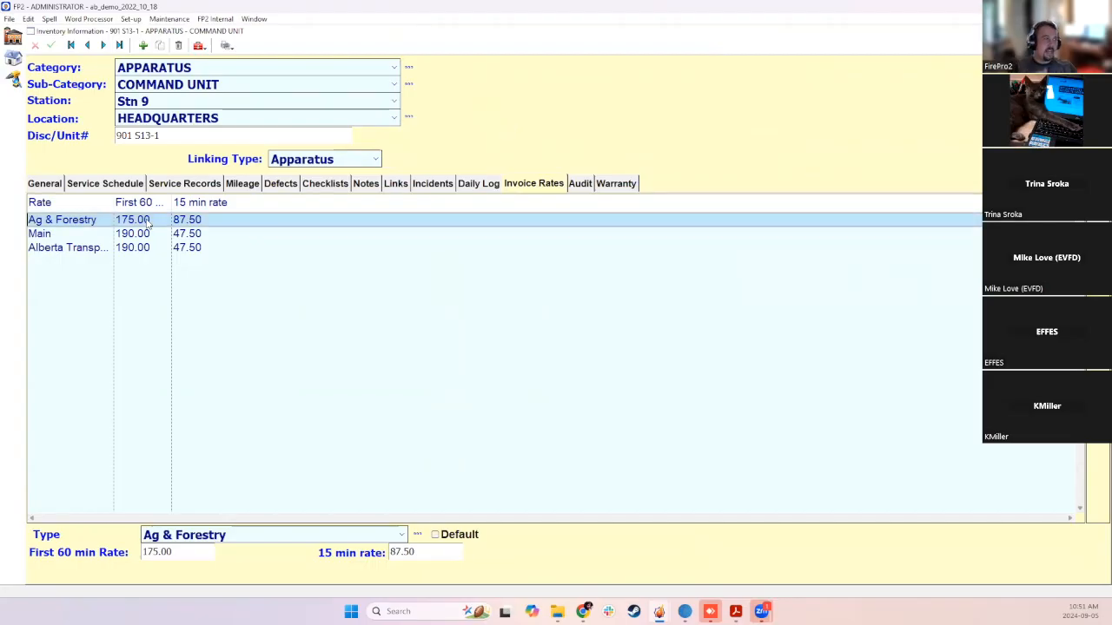
double_click(113, 202)
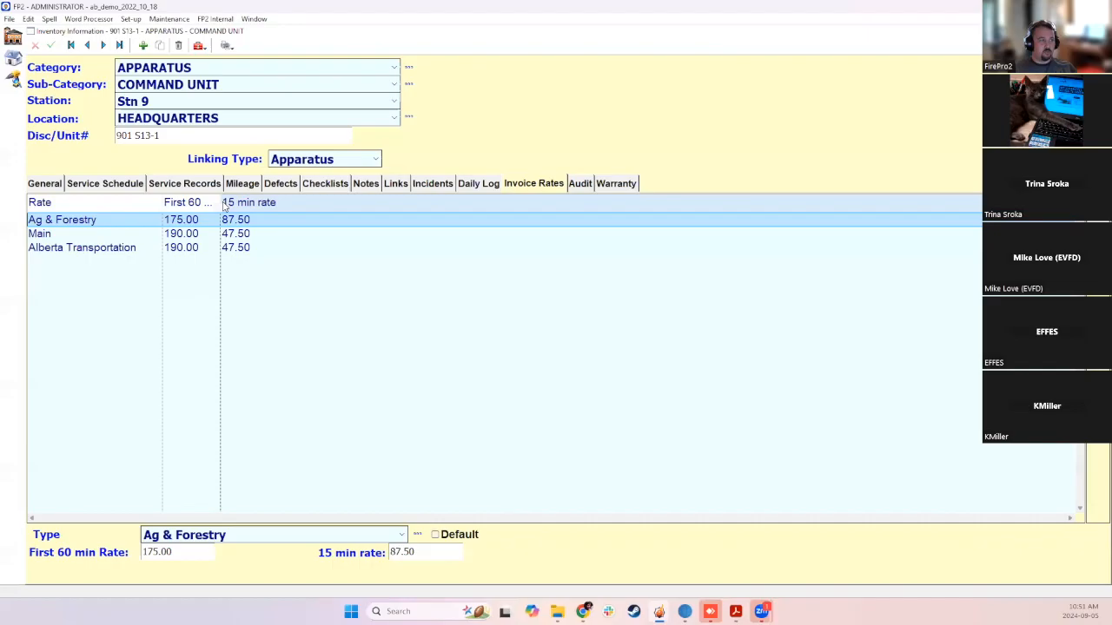
double_click(220, 202)
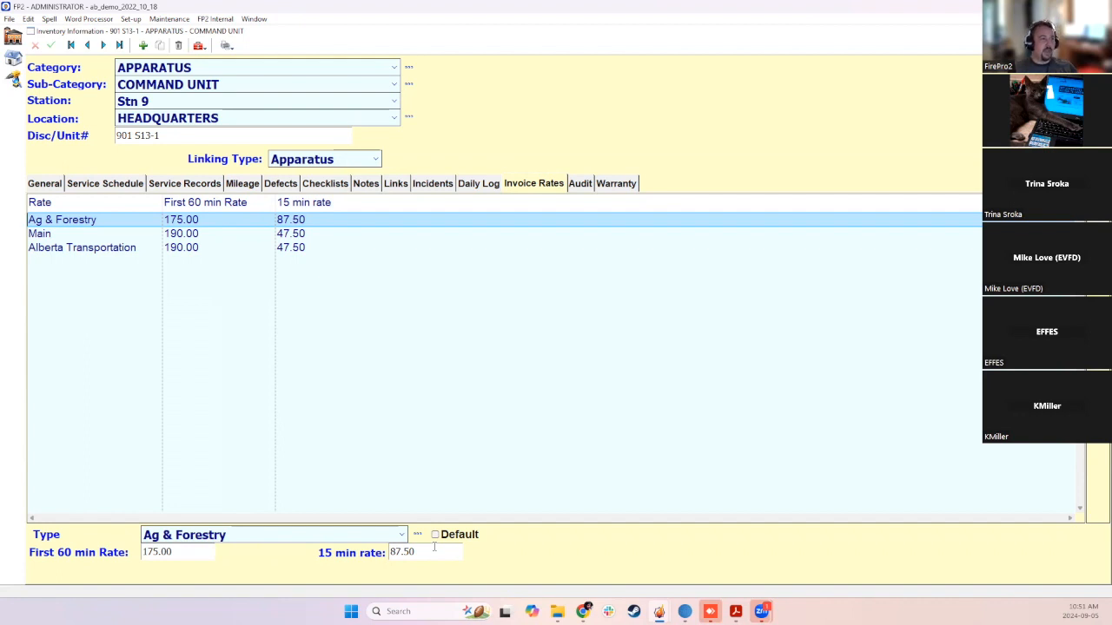
click(151, 234)
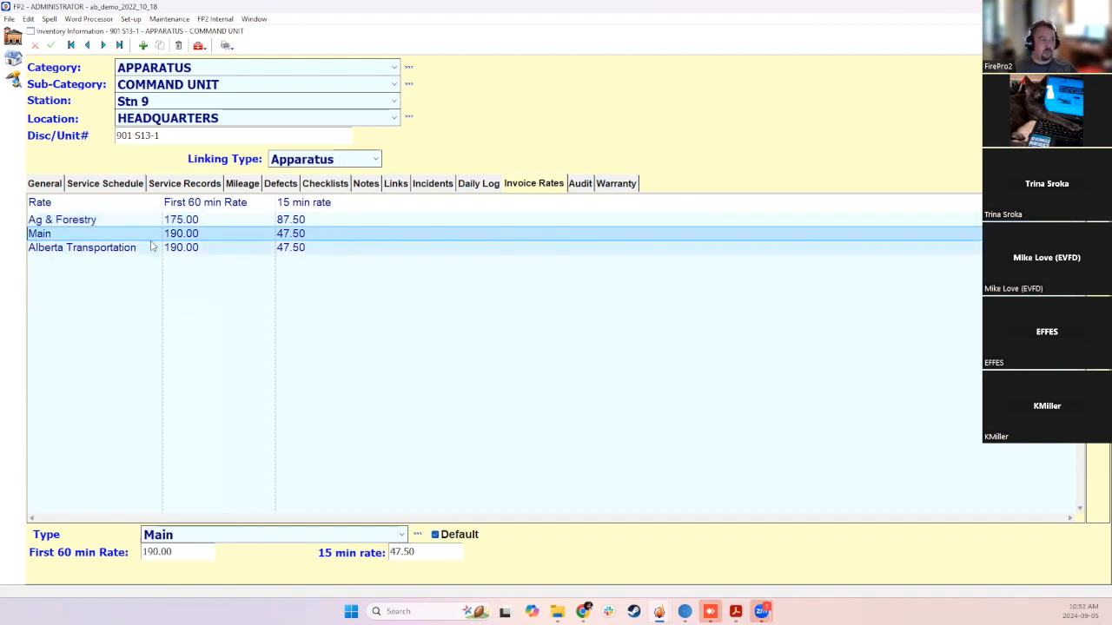
click(152, 248)
click(151, 234)
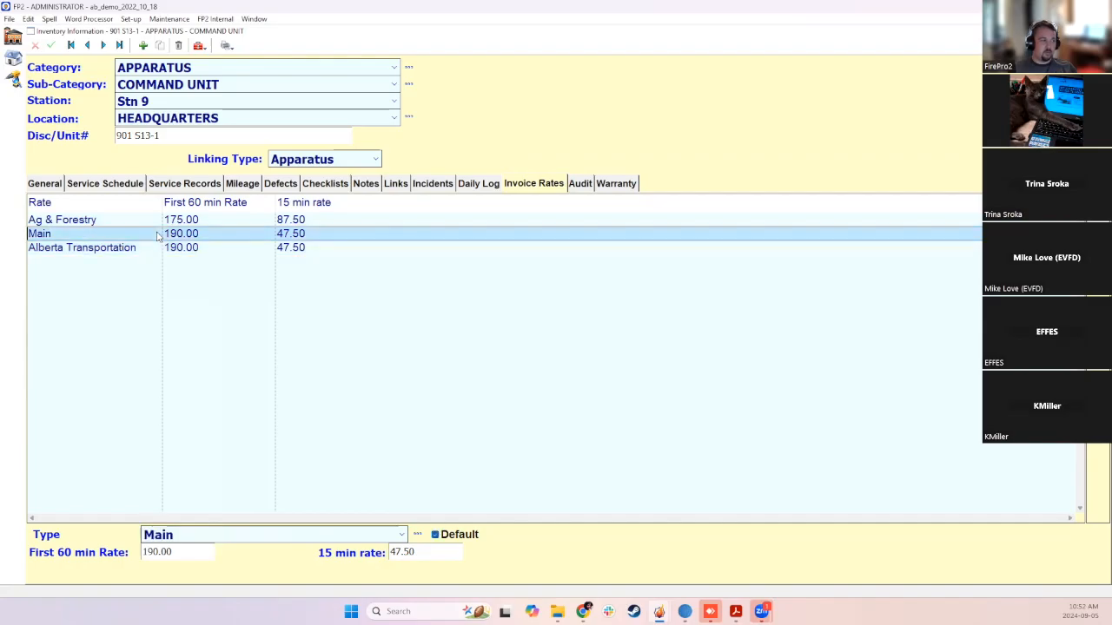
Make Alberta Transportation the command unit's default invoice rate, and save and close the record
click(151, 248)
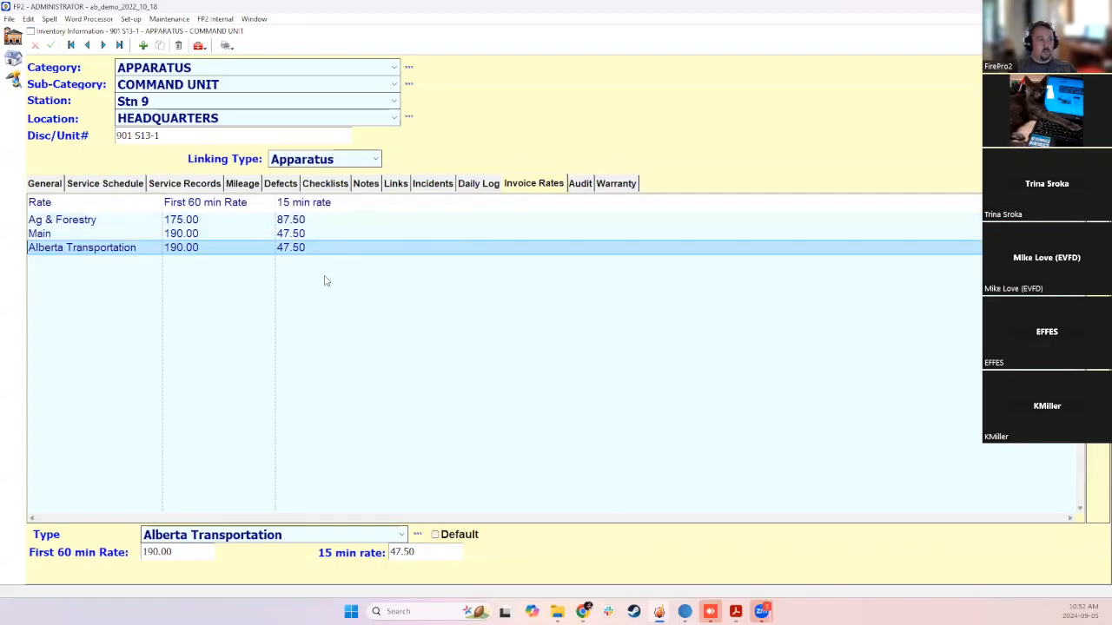
click(434, 534)
click(258, 235)
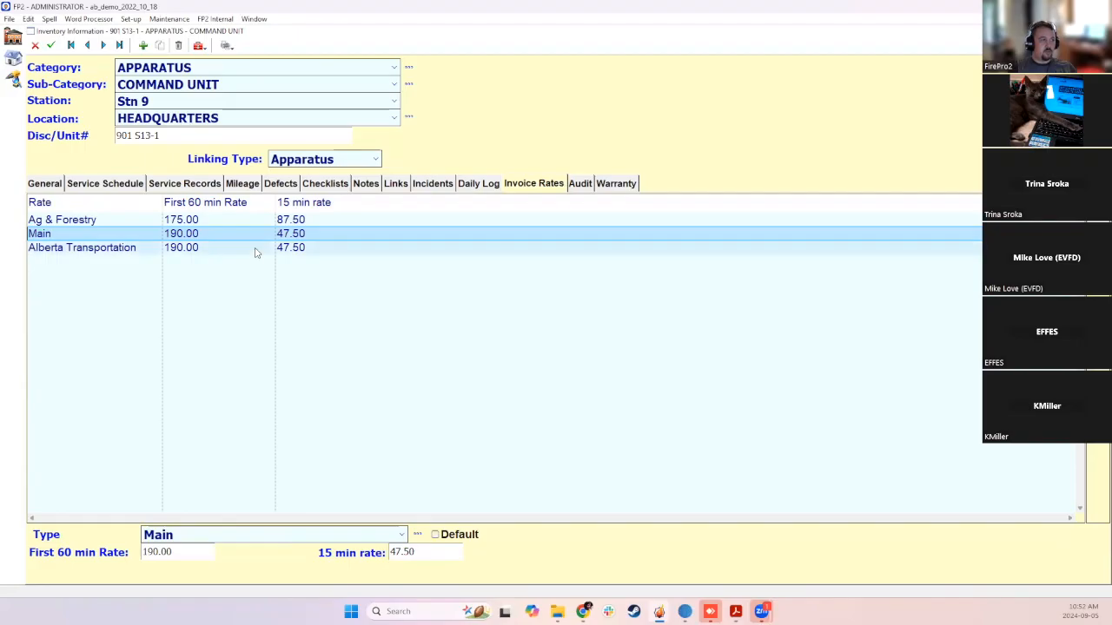
click(256, 250)
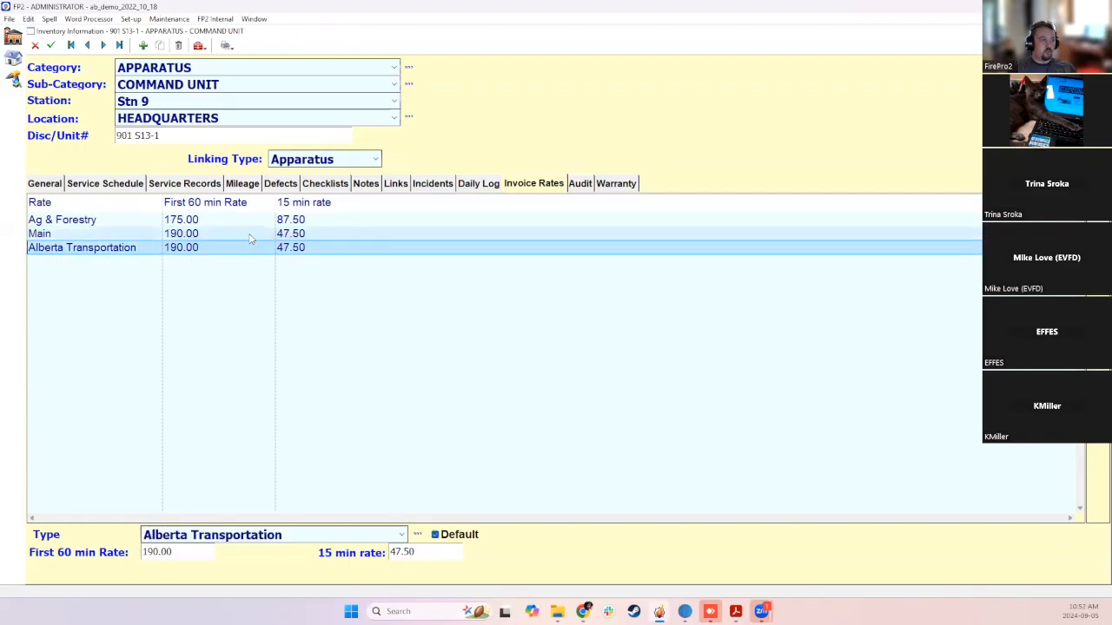
click(51, 45)
click(386, 252)
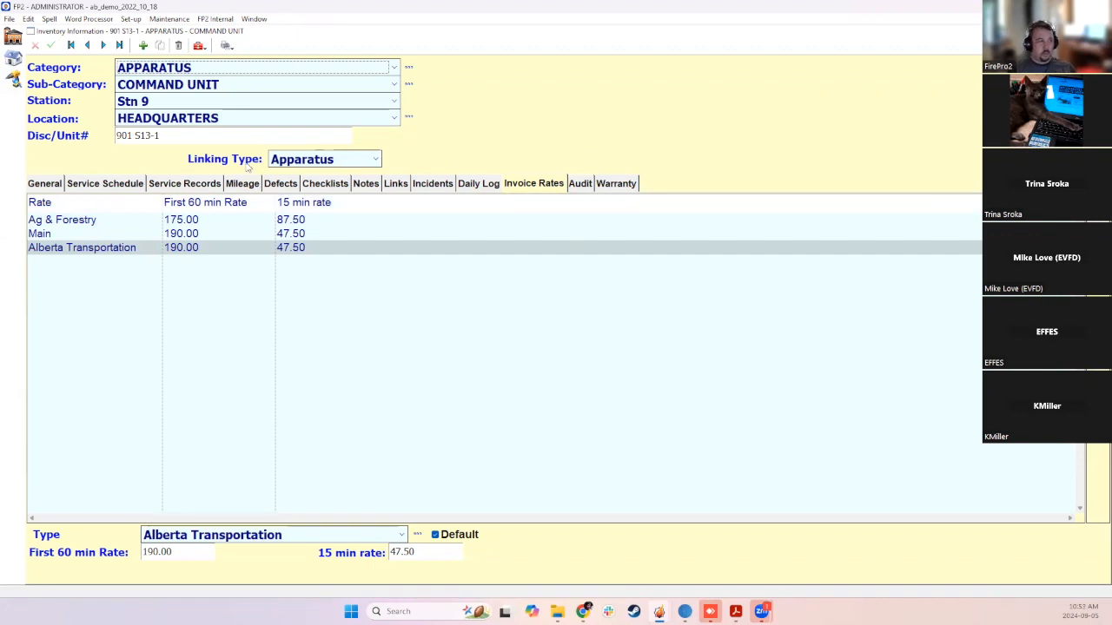
click(33, 183)
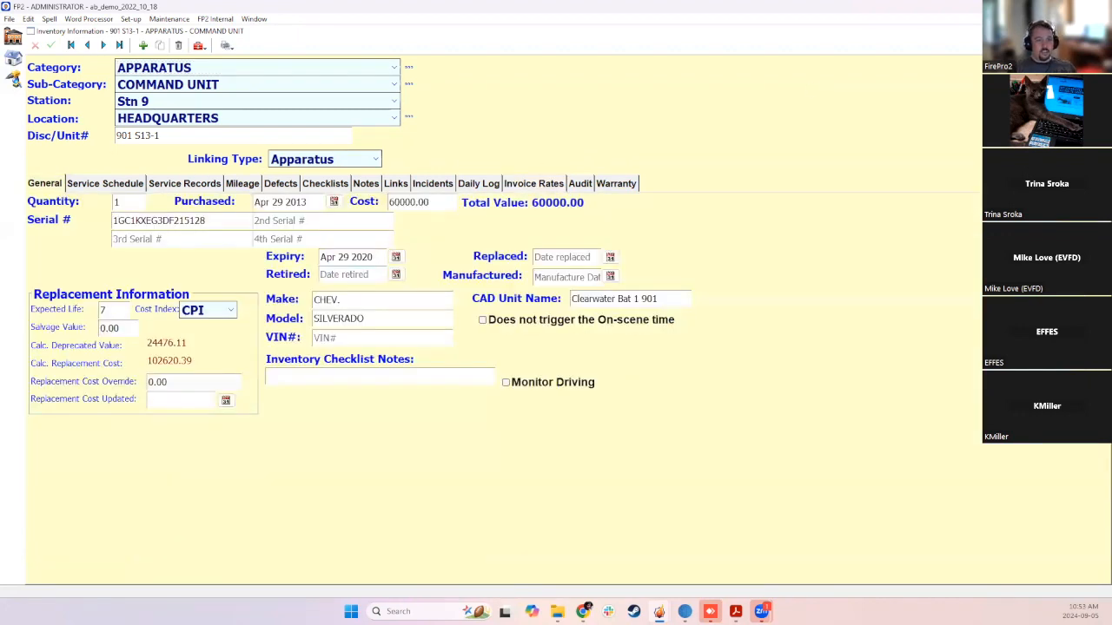
click(1101, 31)
Open a Class A Uniform clothing record located at Stn 6 and show whom it is assigned to
scroll(779, 202, down, 15)
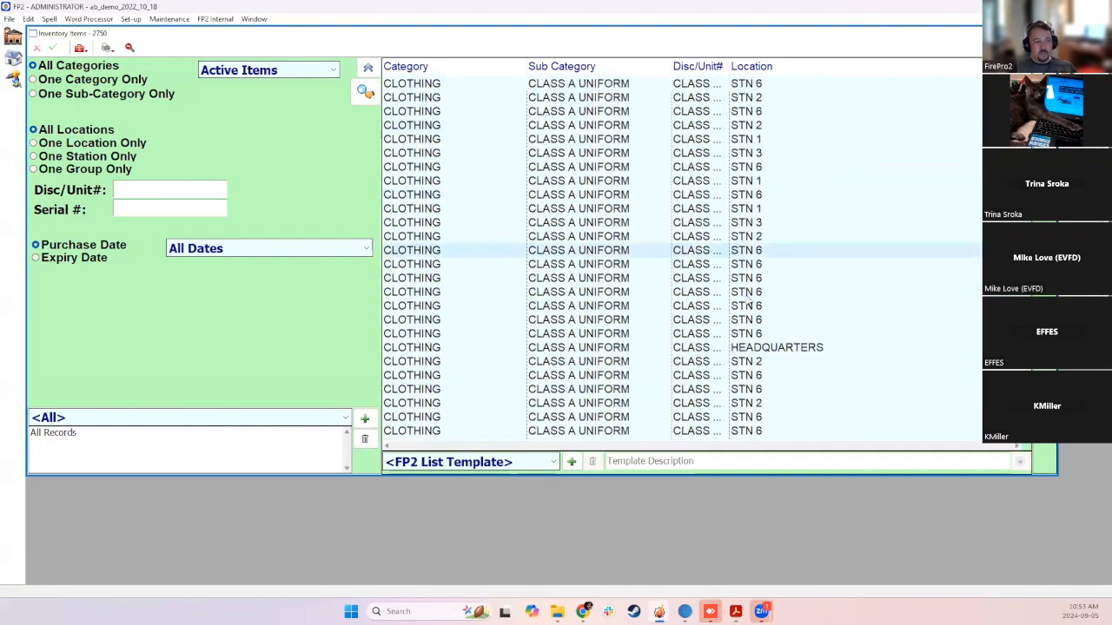
click(606, 196)
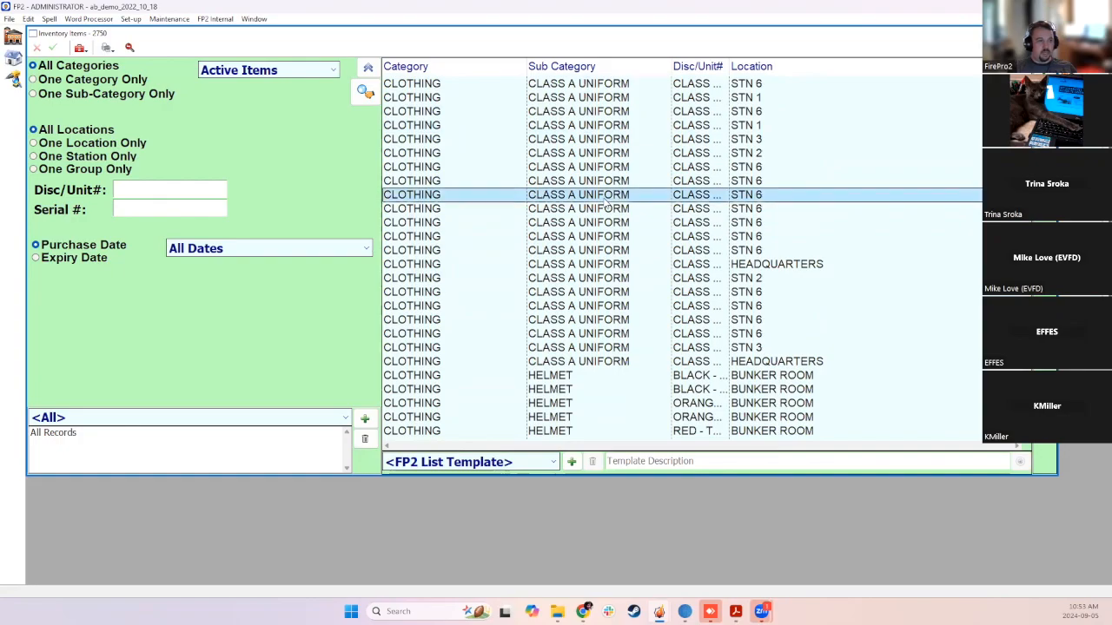
double_click(605, 201)
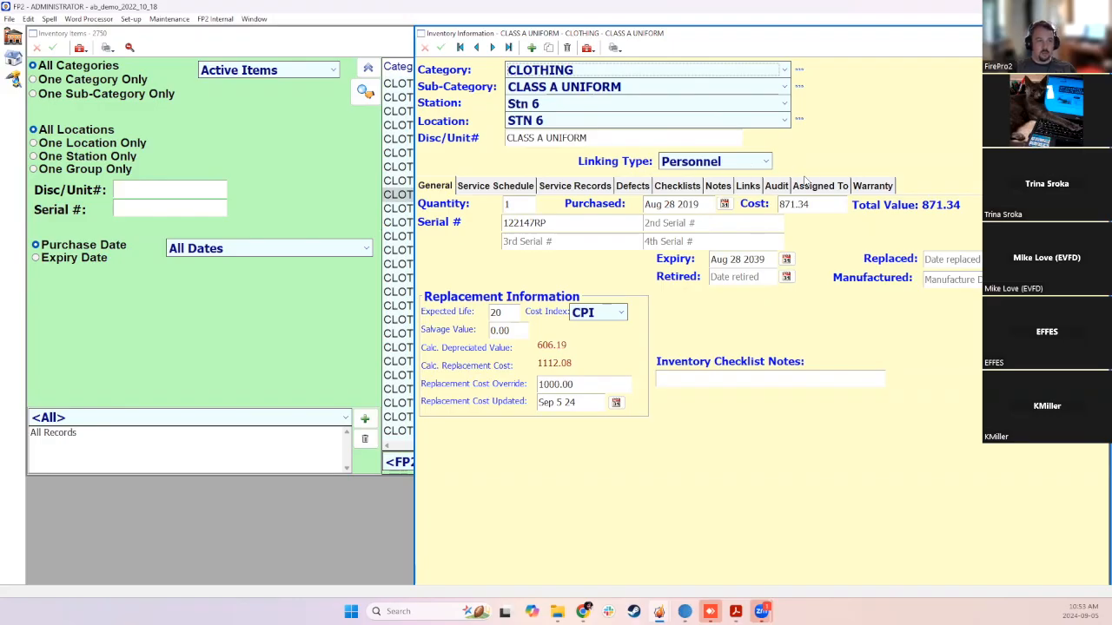
click(806, 186)
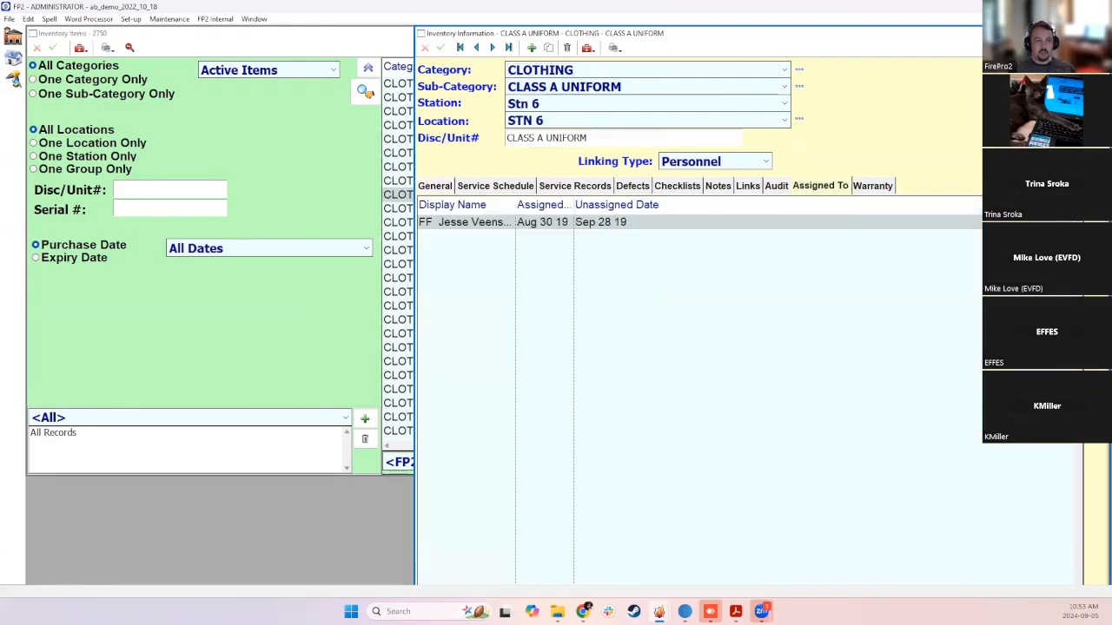
Assign the Class A Uniform to the second CAPT entry in the personnel list and maximize the record
click(1095, 207)
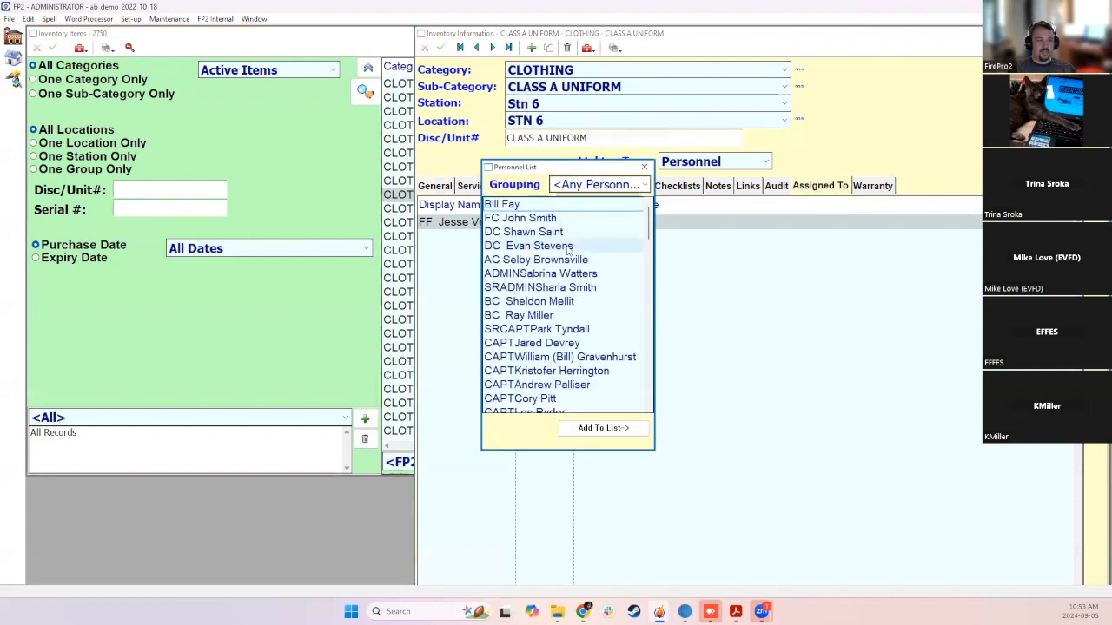
click(551, 361)
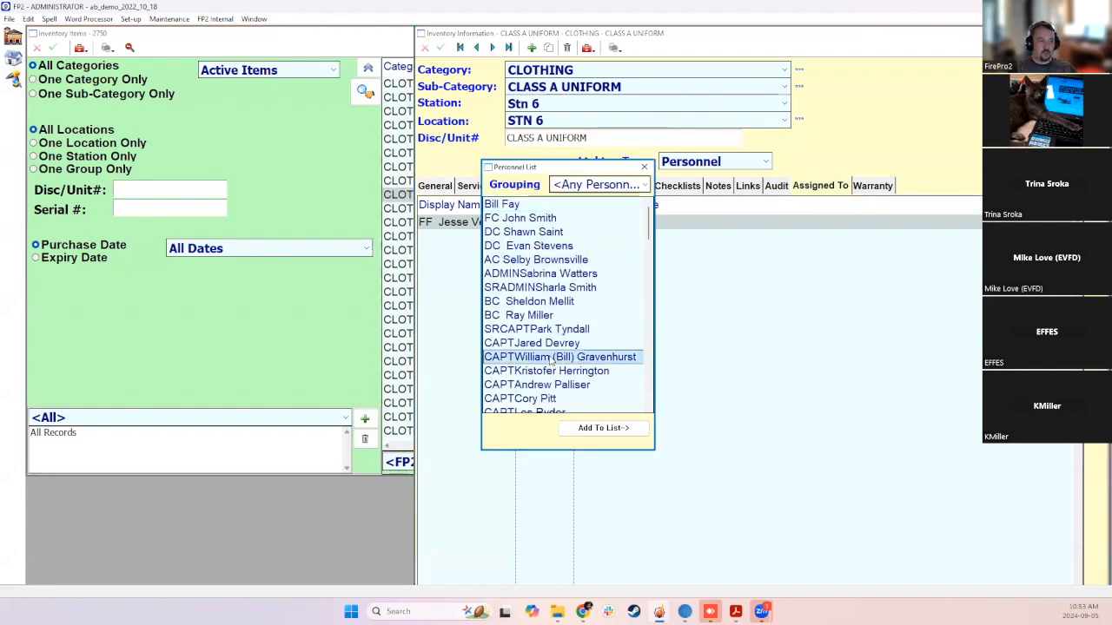
double_click(551, 358)
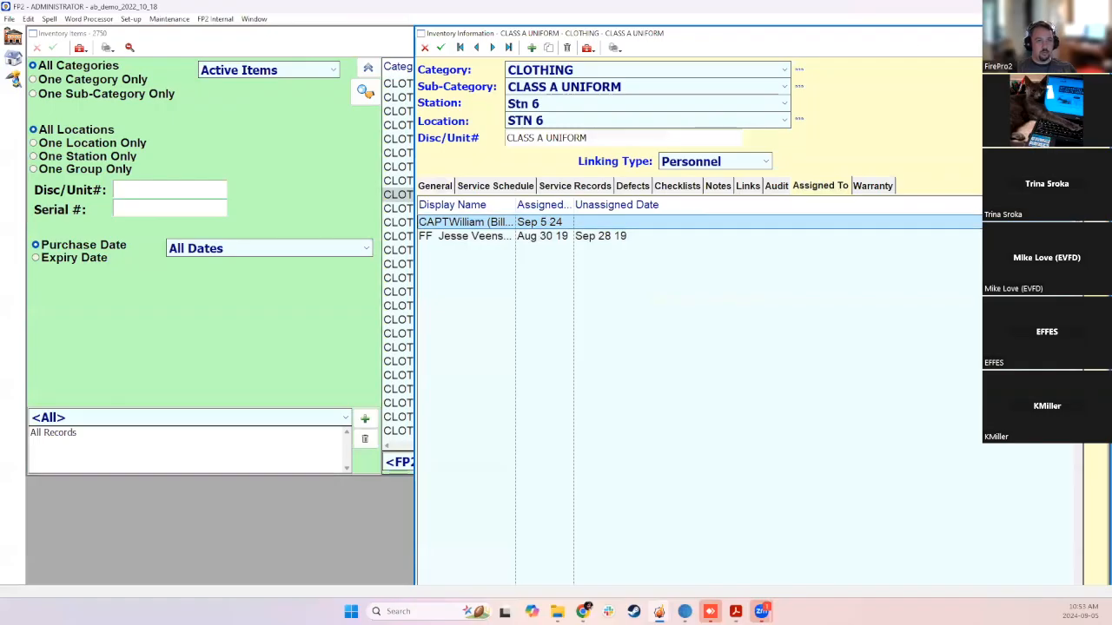
click(1082, 33)
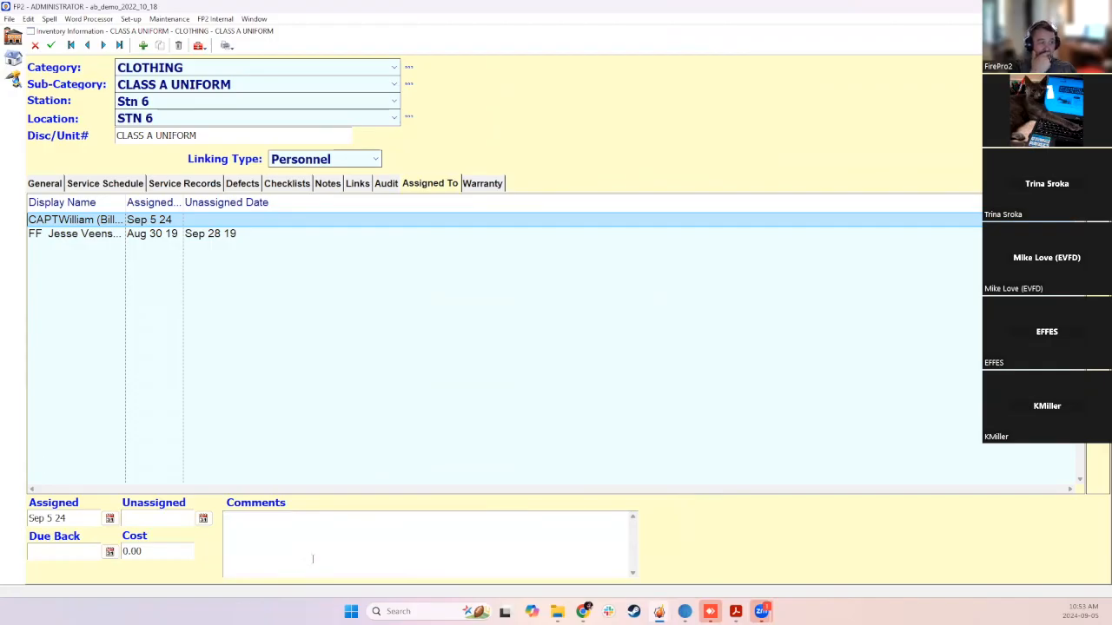
Review the uniform's assignment details with the Display Name column widened, and save and close the record
click(81, 516)
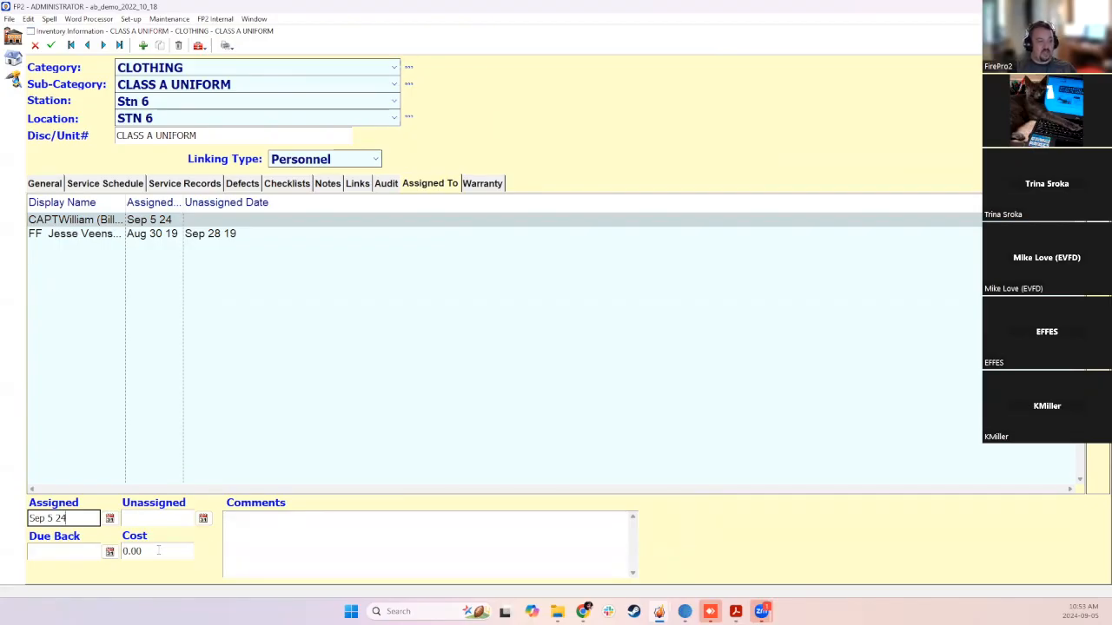
click(48, 550)
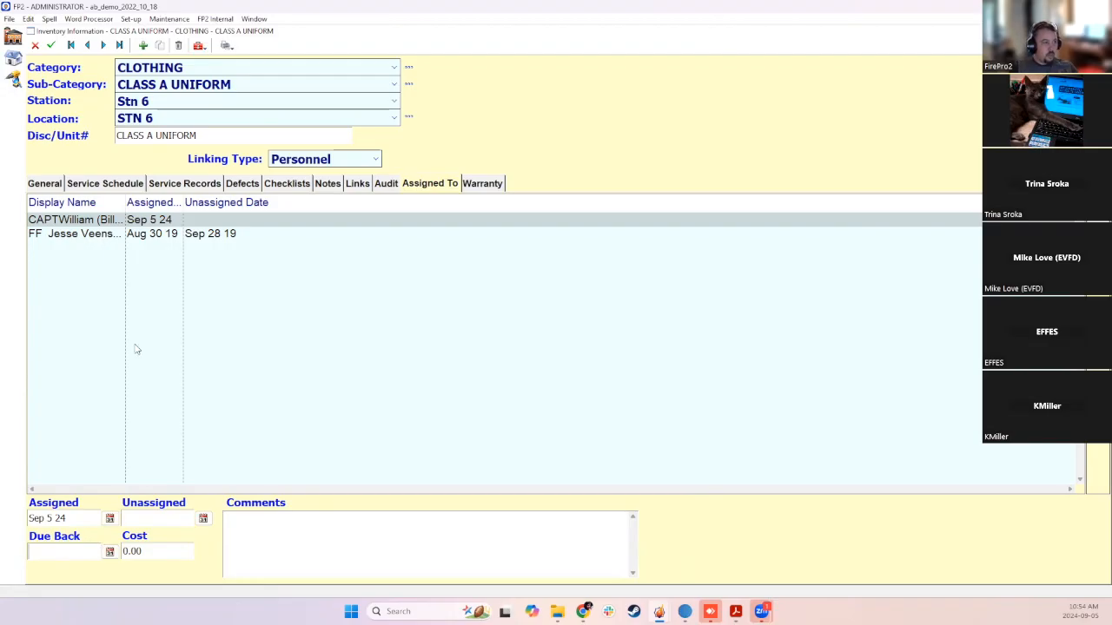
click(130, 236)
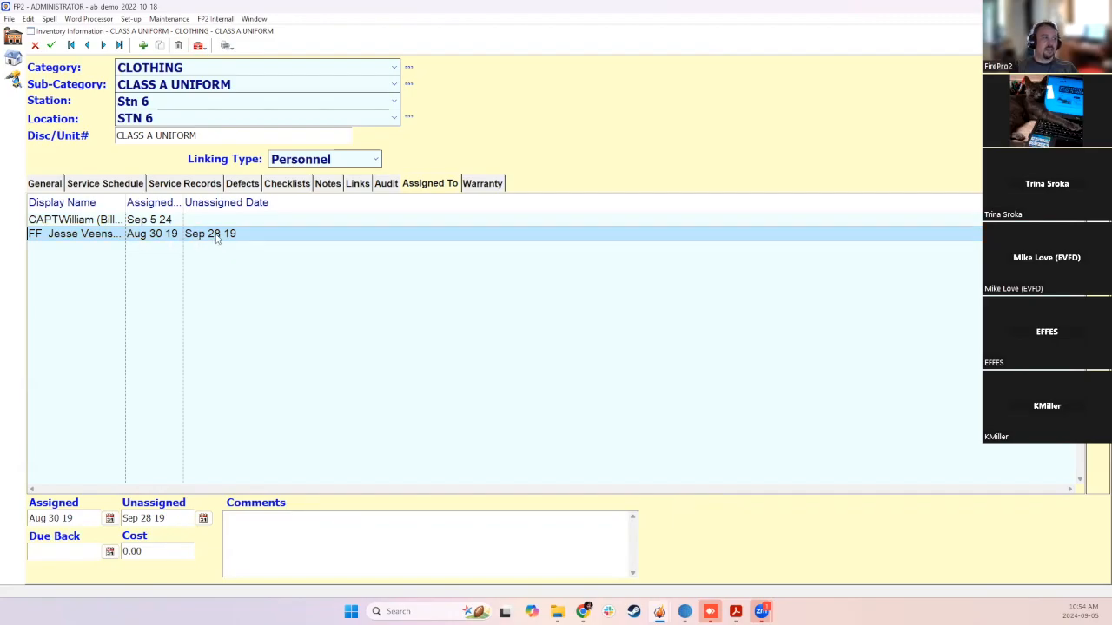
drag(125, 201, 162, 206)
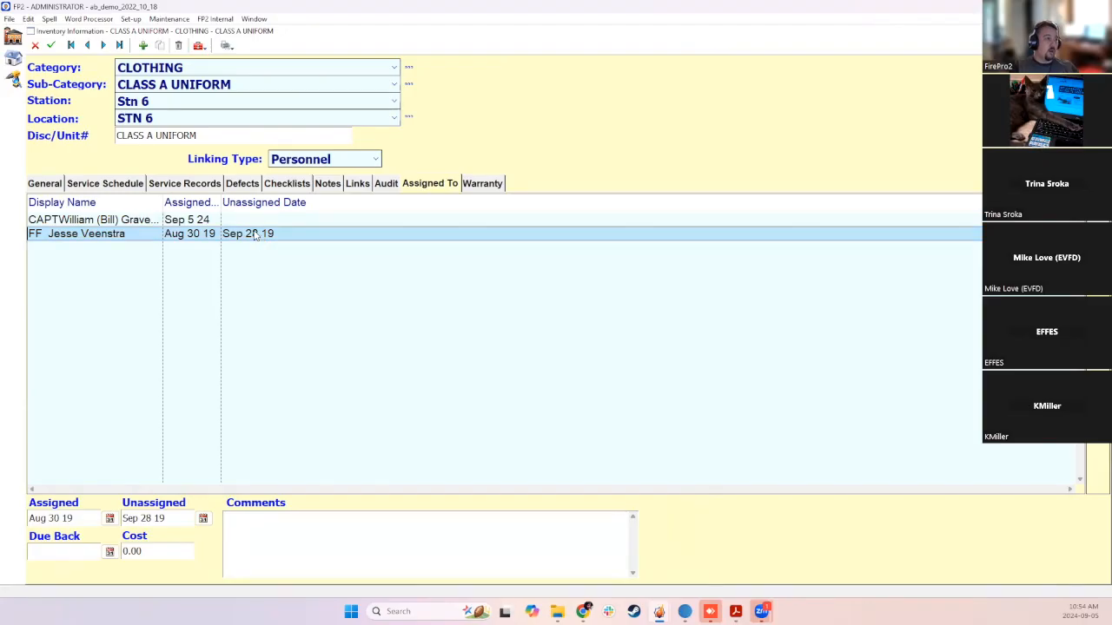
click(51, 46)
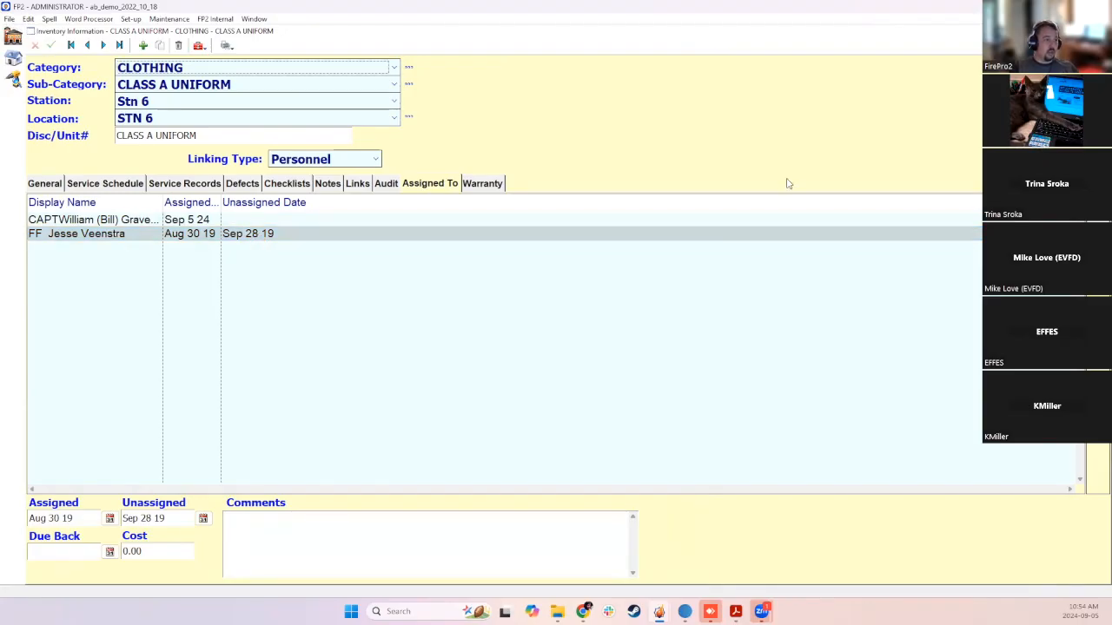
click(1102, 32)
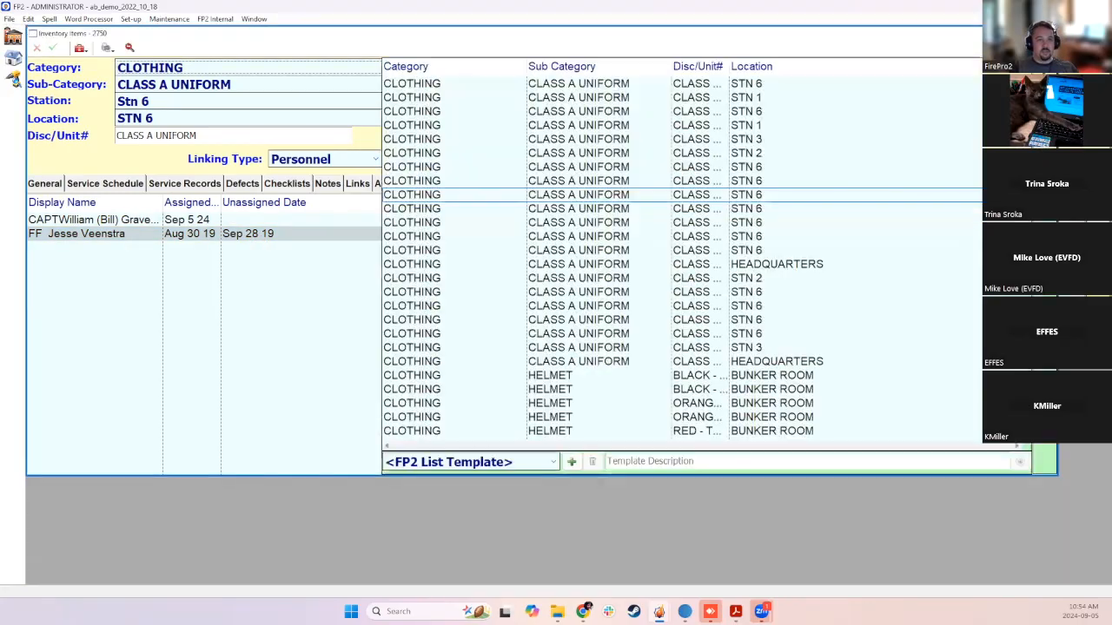
Preview the detailed Inventory Assigned report for the last four captains and first four lieutenants in the personnel list, covering any category and sub-category
click(1050, 32)
click(425, 231)
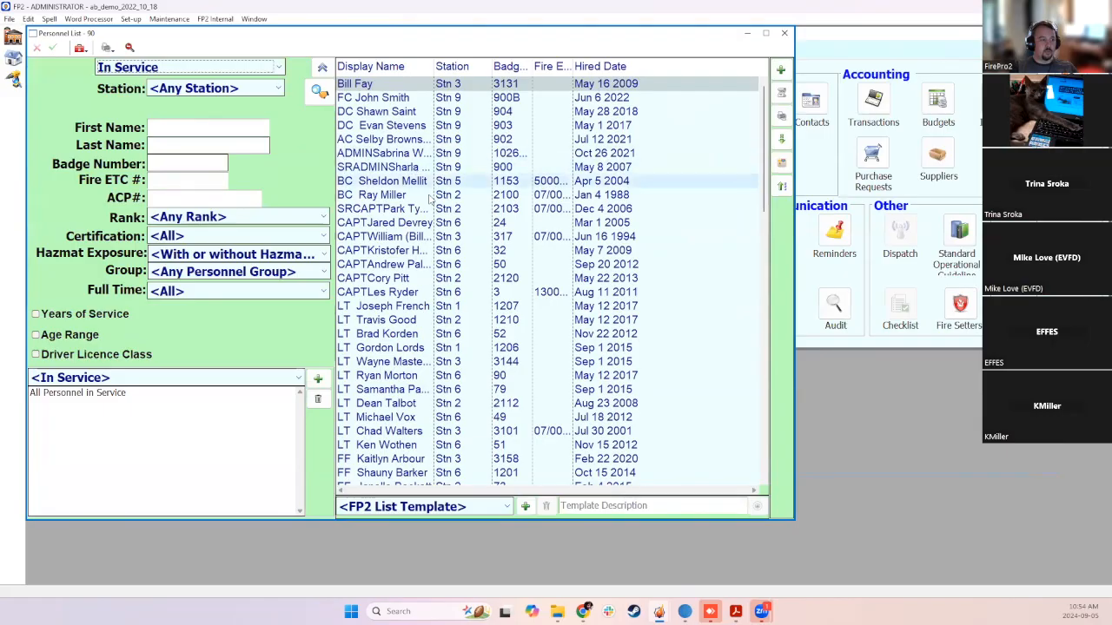
drag(634, 250, 634, 348)
click(782, 115)
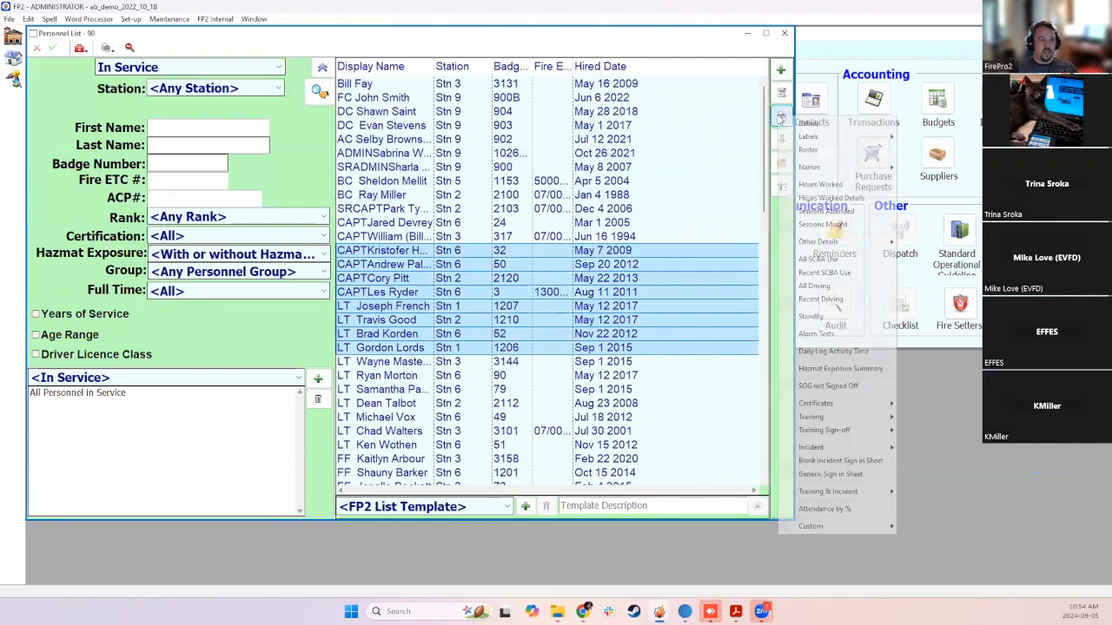
mouse_move(811, 243)
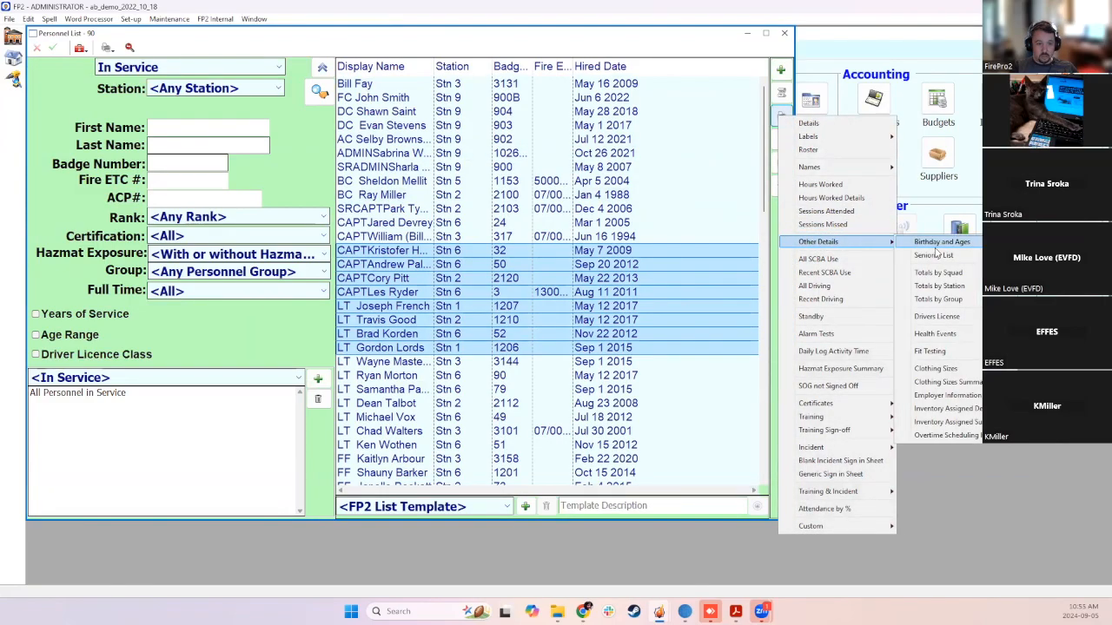
click(974, 409)
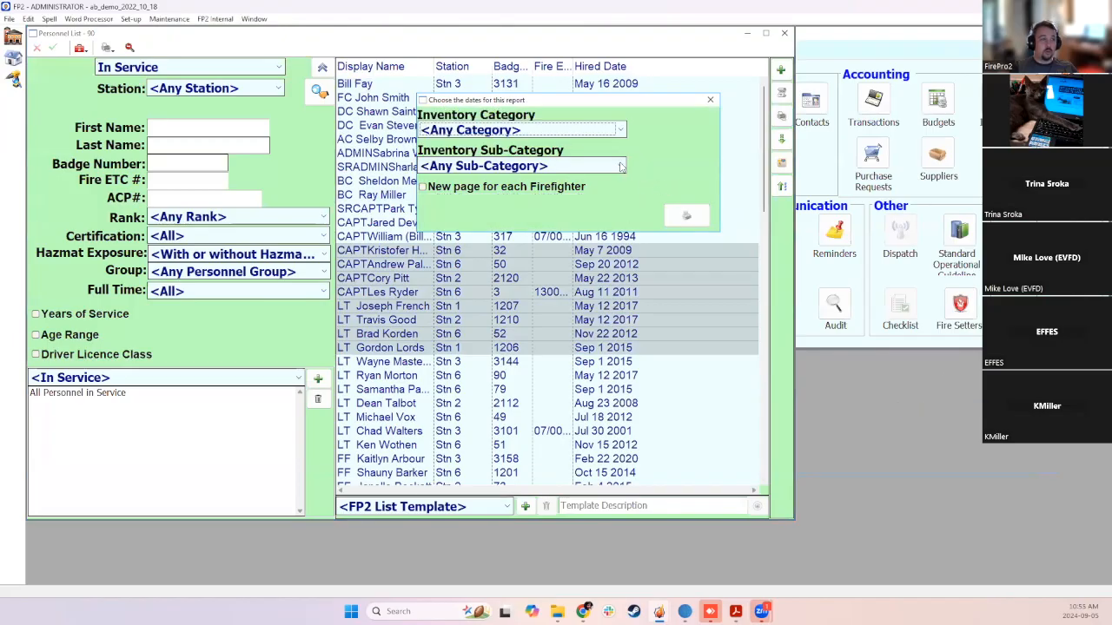
click(687, 216)
click(705, 429)
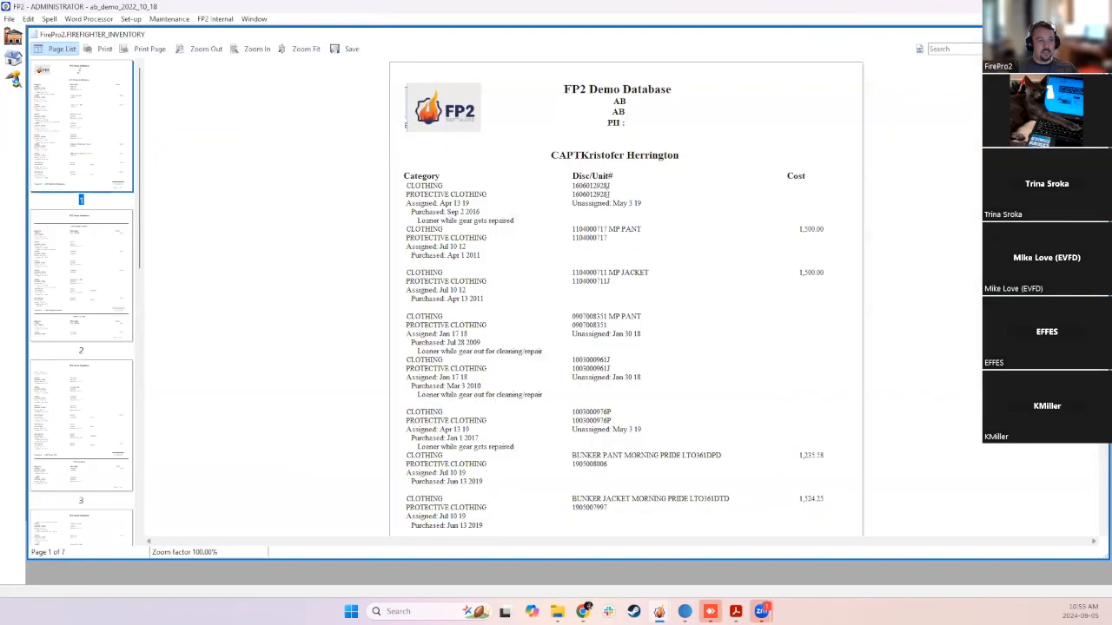
Read through each firefighter's assigned items, dates and cost totals in the detailed report, and close the preview
drag(549, 154, 675, 168)
click(485, 171)
scroll(492, 261, down, 10)
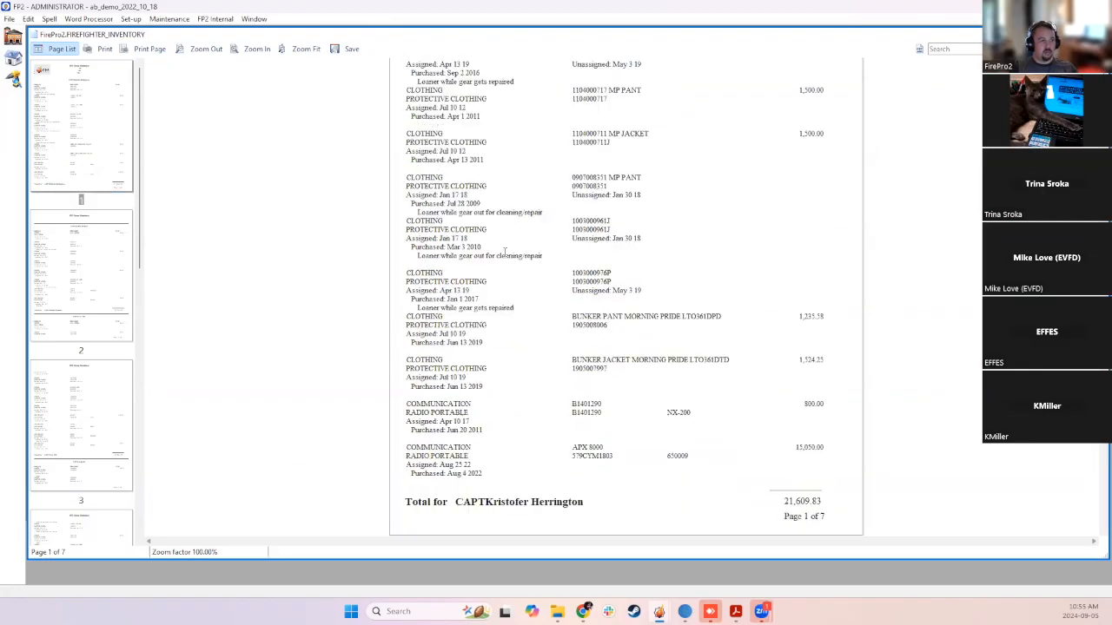
scroll(522, 270, down, 15)
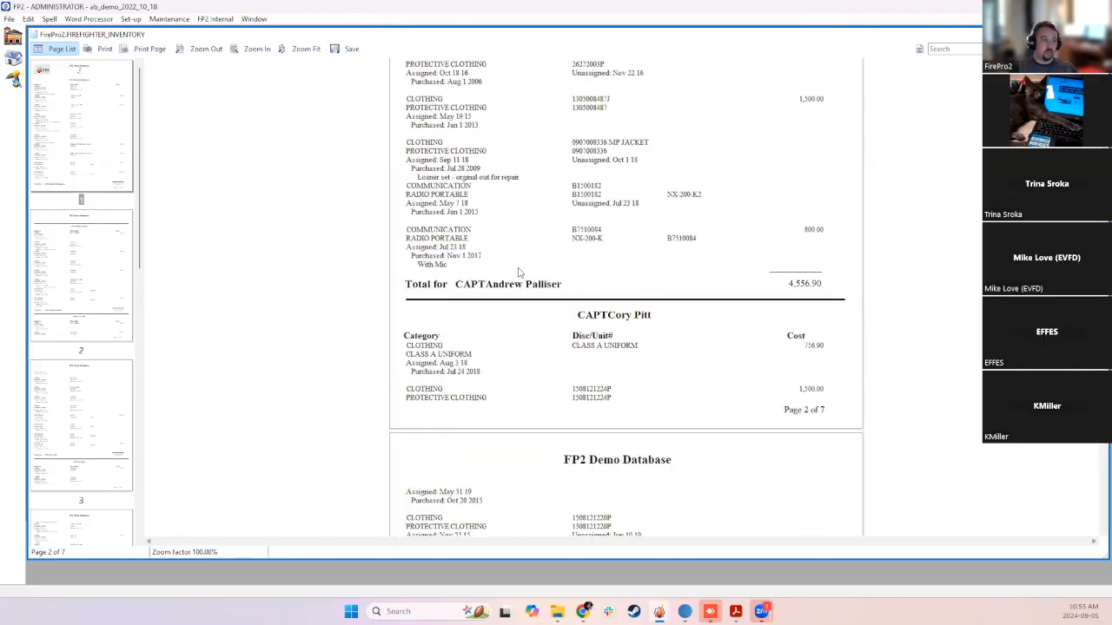
scroll(539, 288, down, 6)
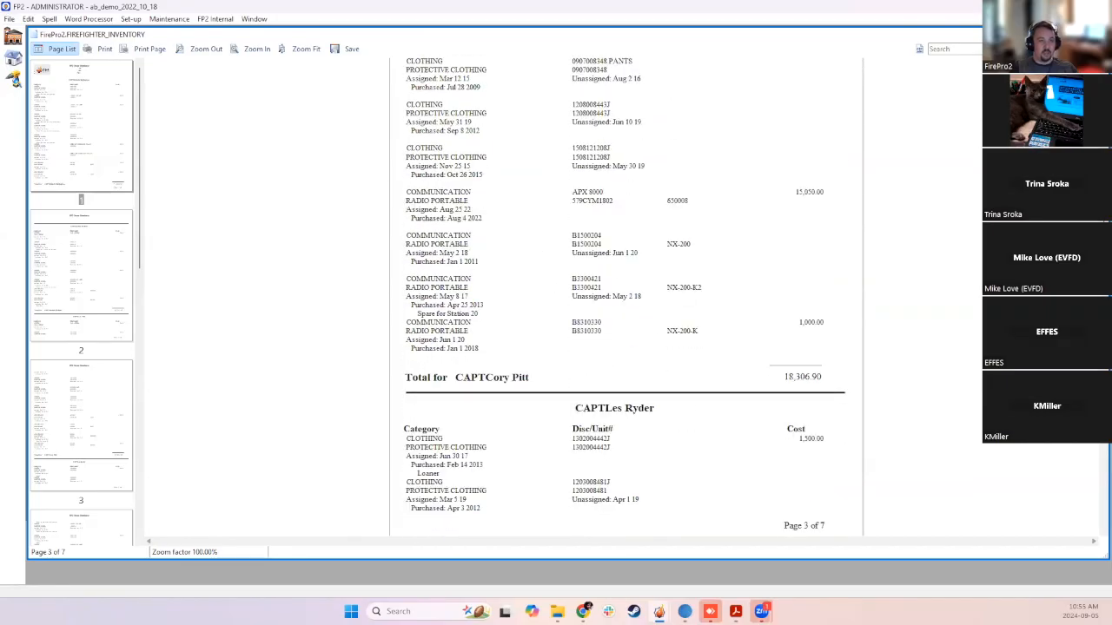
key(Escape)
Preview the Inventory Assigned Summary report for the selected personnel, look through its first pages and close it
click(781, 116)
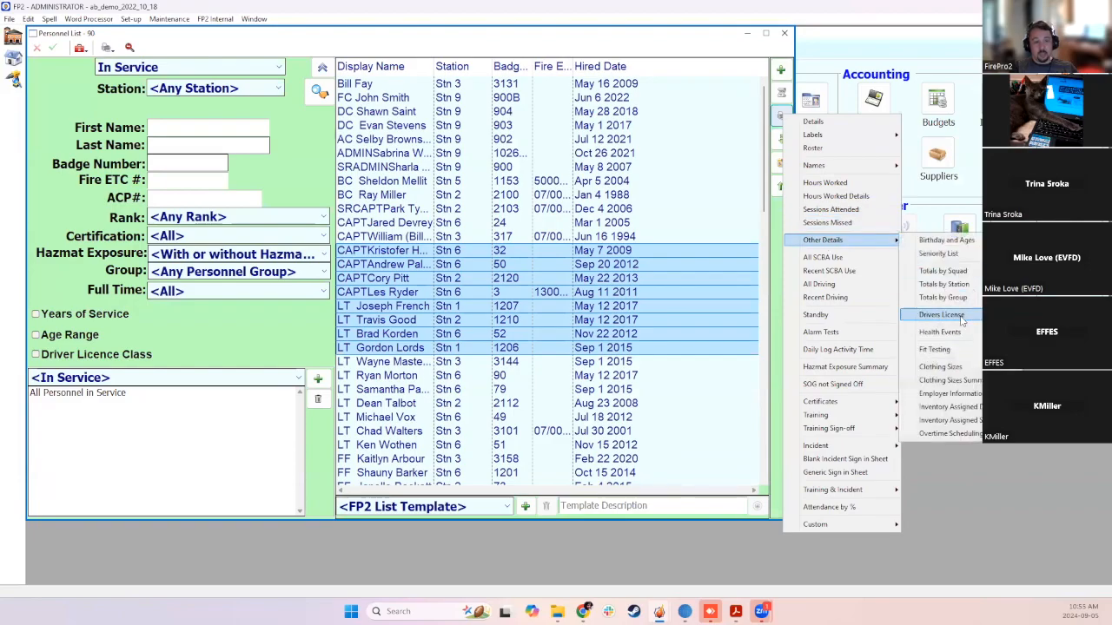
click(970, 422)
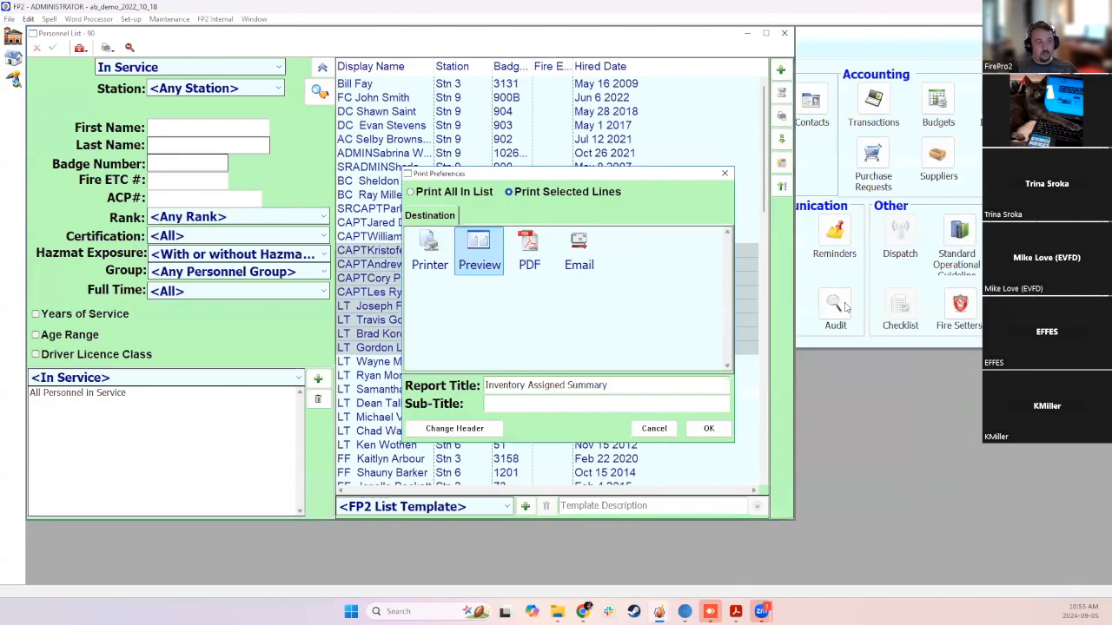
click(711, 429)
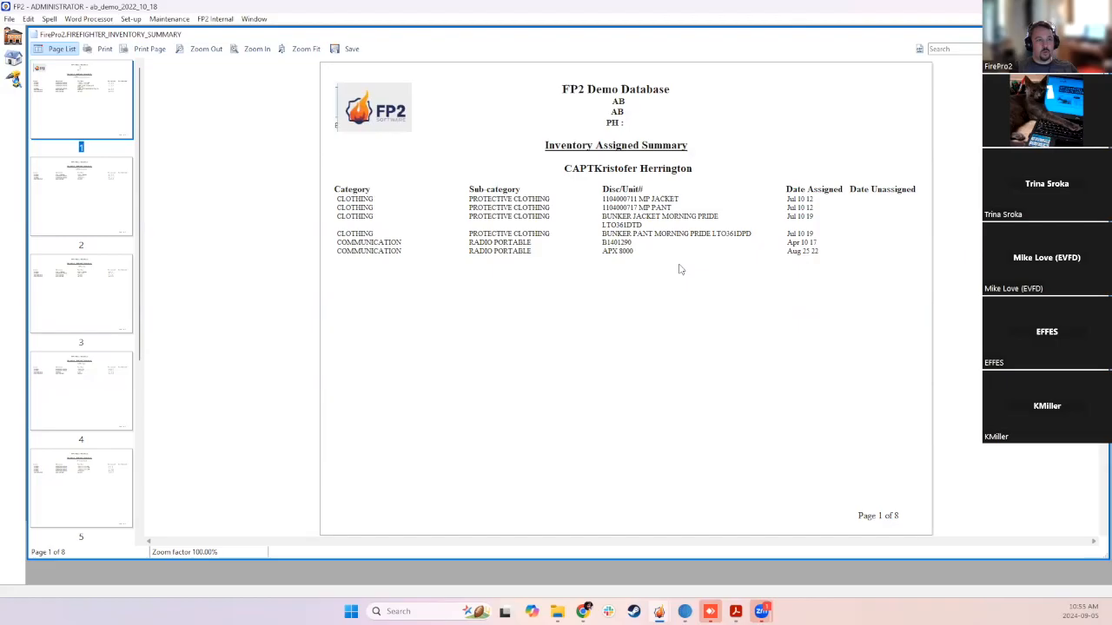
scroll(845, 248, down, 5)
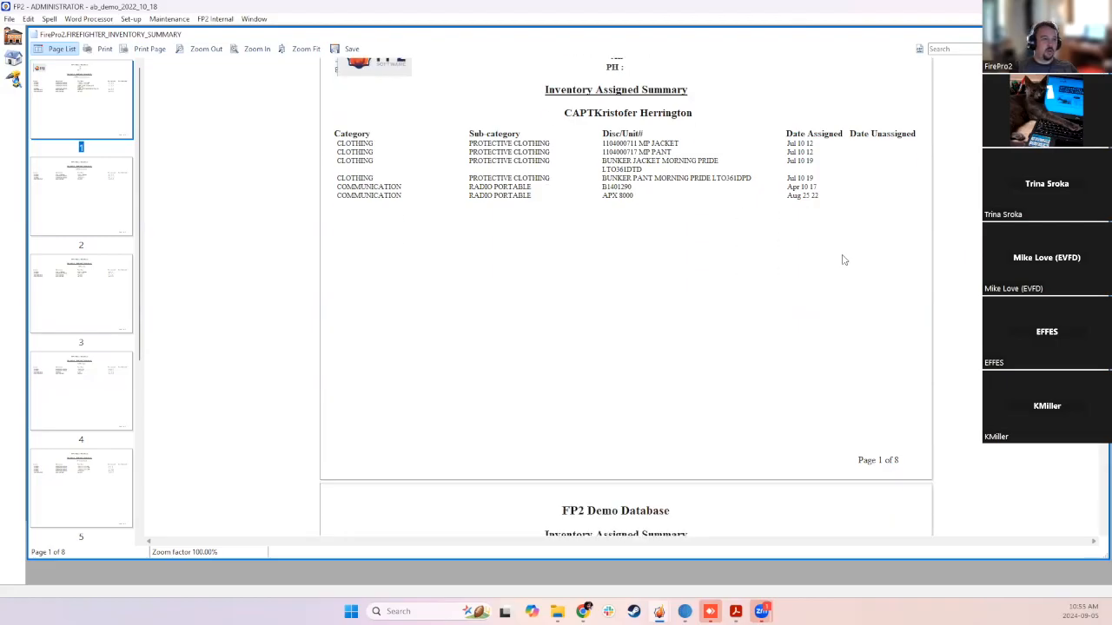
scroll(841, 267, down, 3)
scroll(840, 269, up, 2)
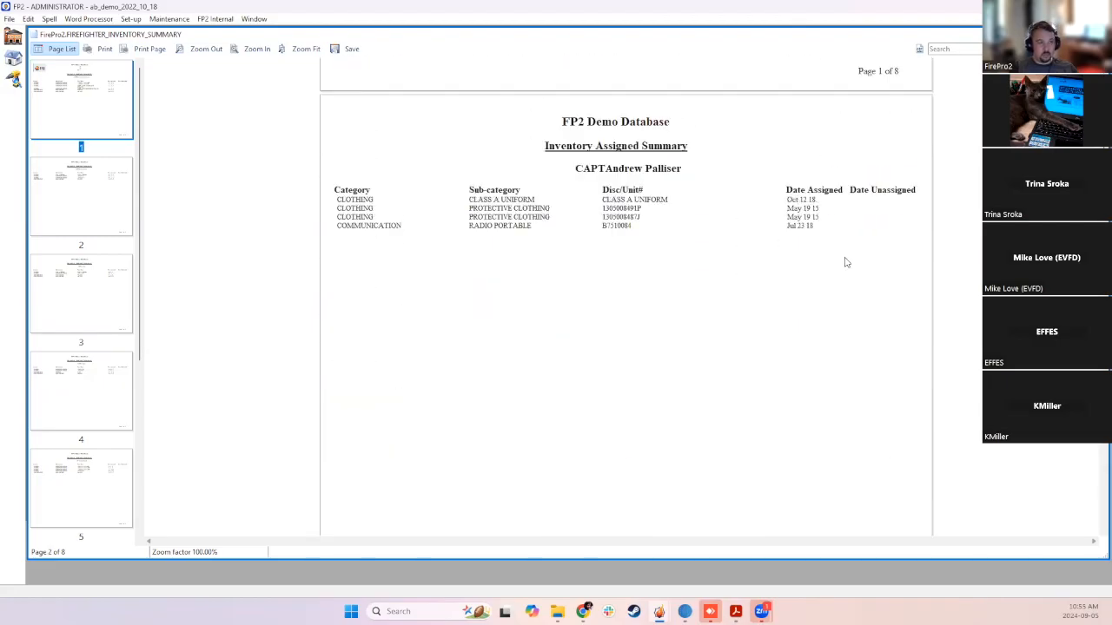
click(1101, 34)
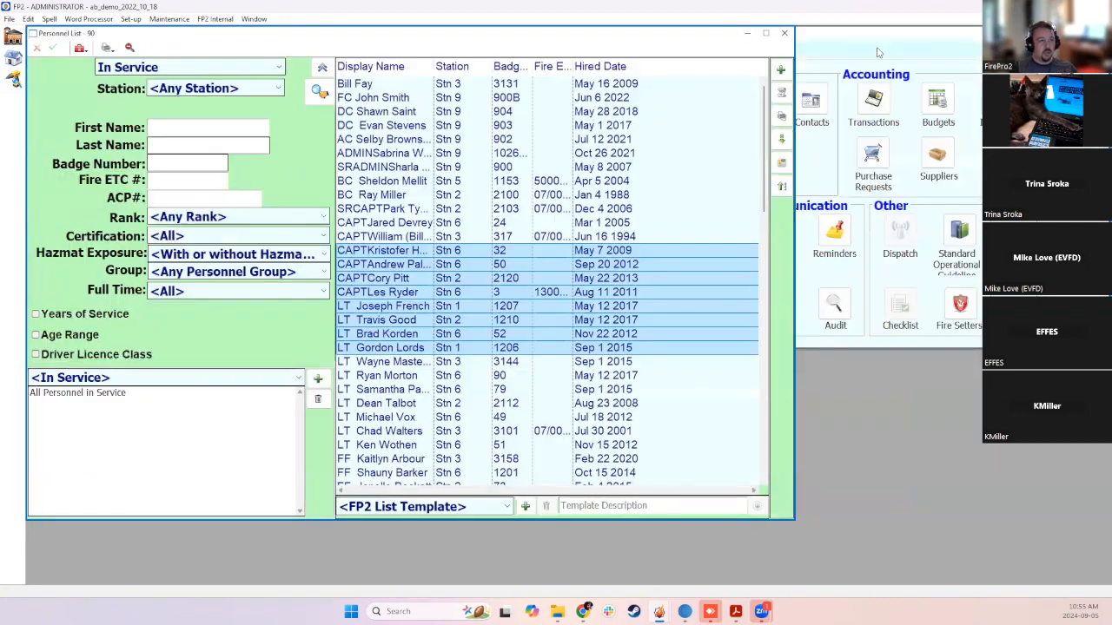
Open the record of the Stn 6 captain hired May 7 2009, view the inventory assigned under employment, and close the record
click(644, 252)
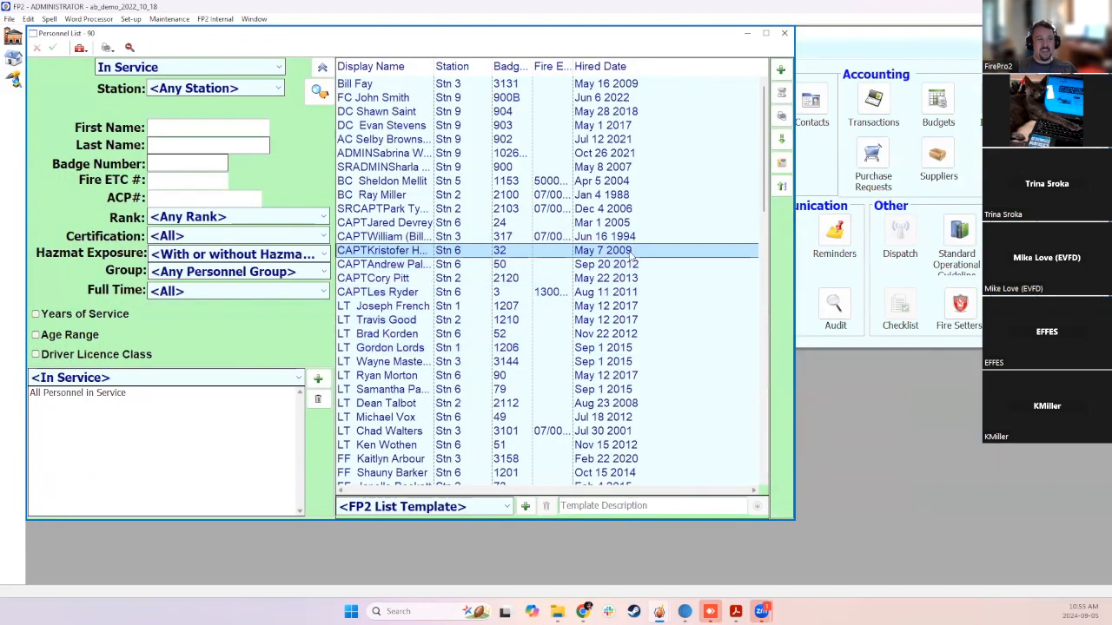
double_click(630, 253)
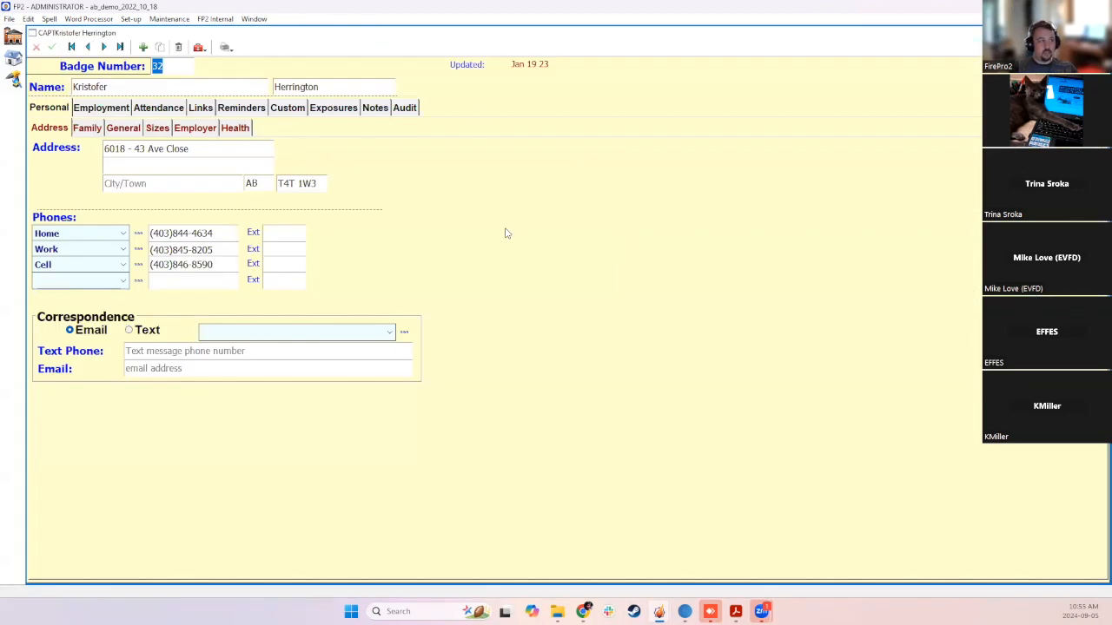
click(112, 111)
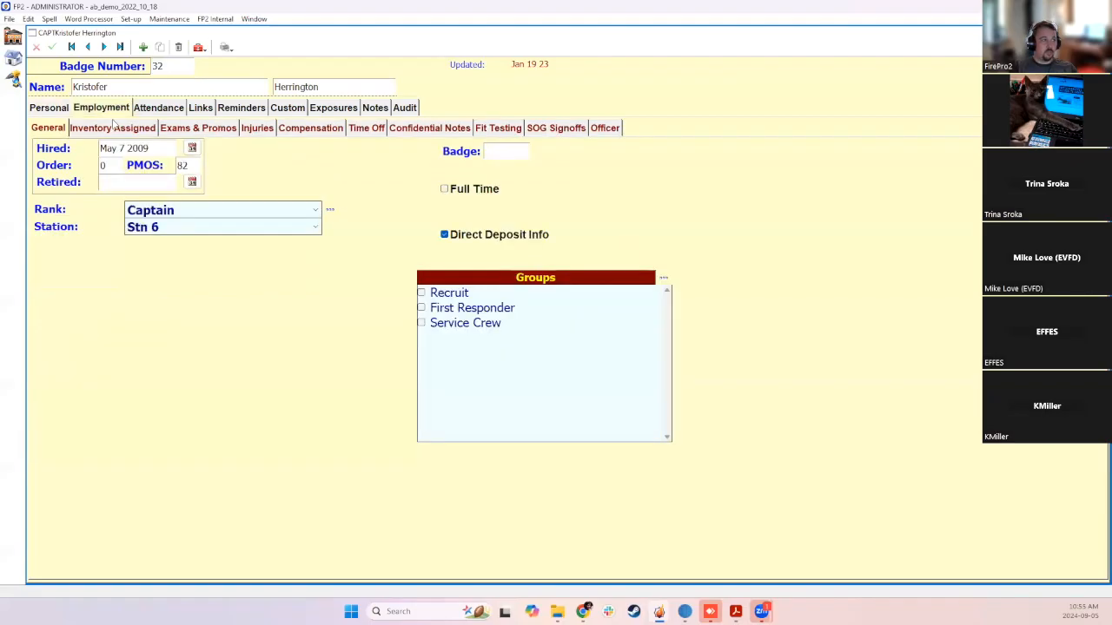
click(113, 128)
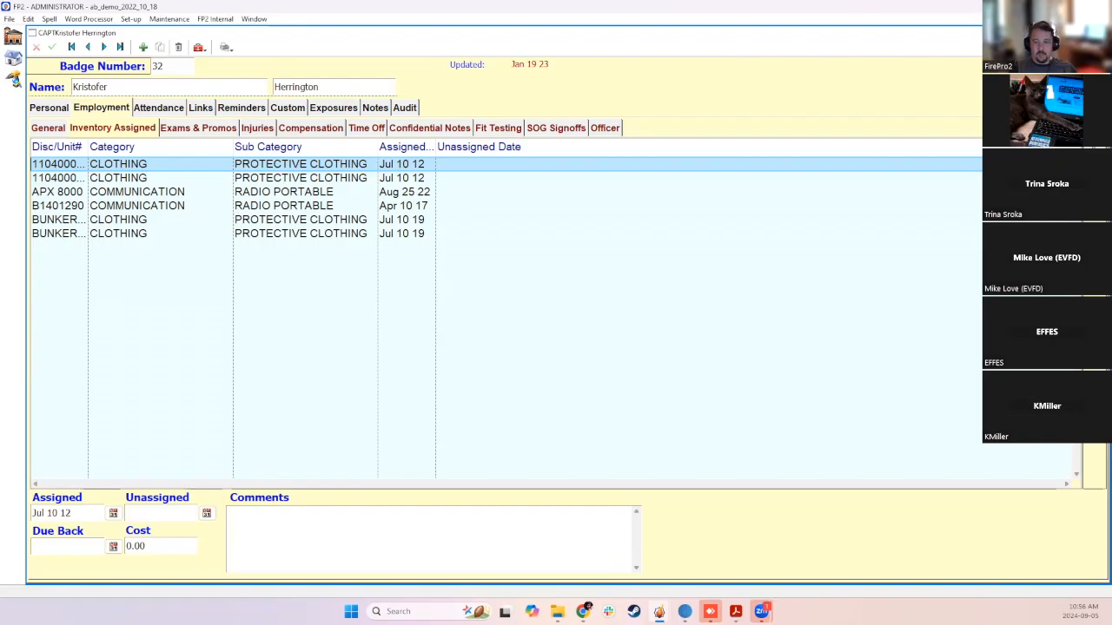
click(1099, 33)
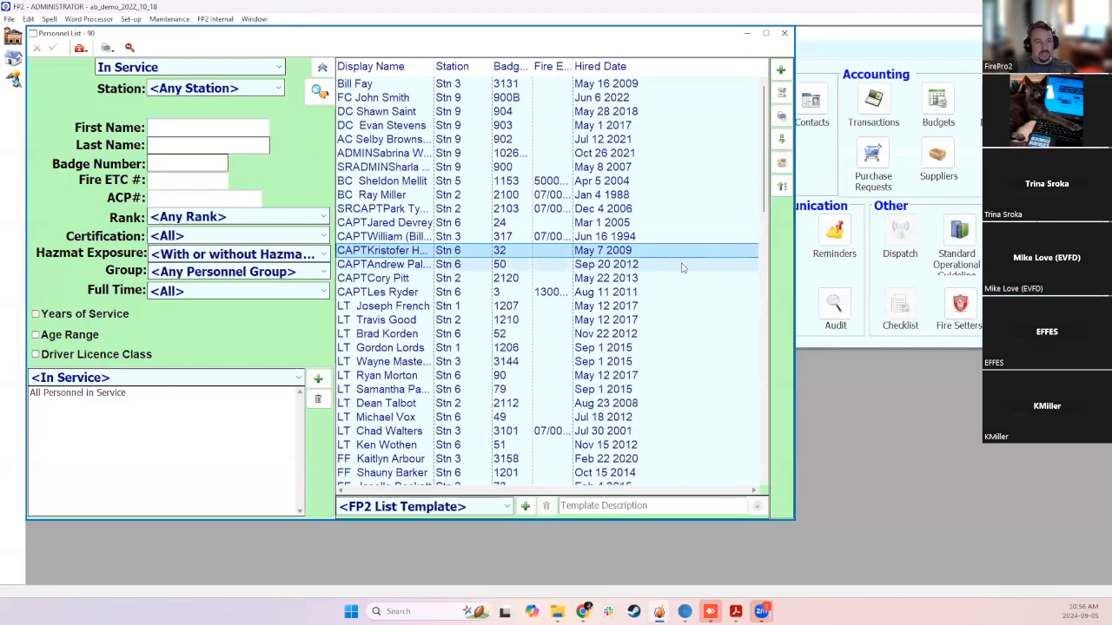
Search the reminders for the selected type Inventory Assigned Due Back only, and close the reminder list
click(841, 272)
click(842, 232)
click(662, 181)
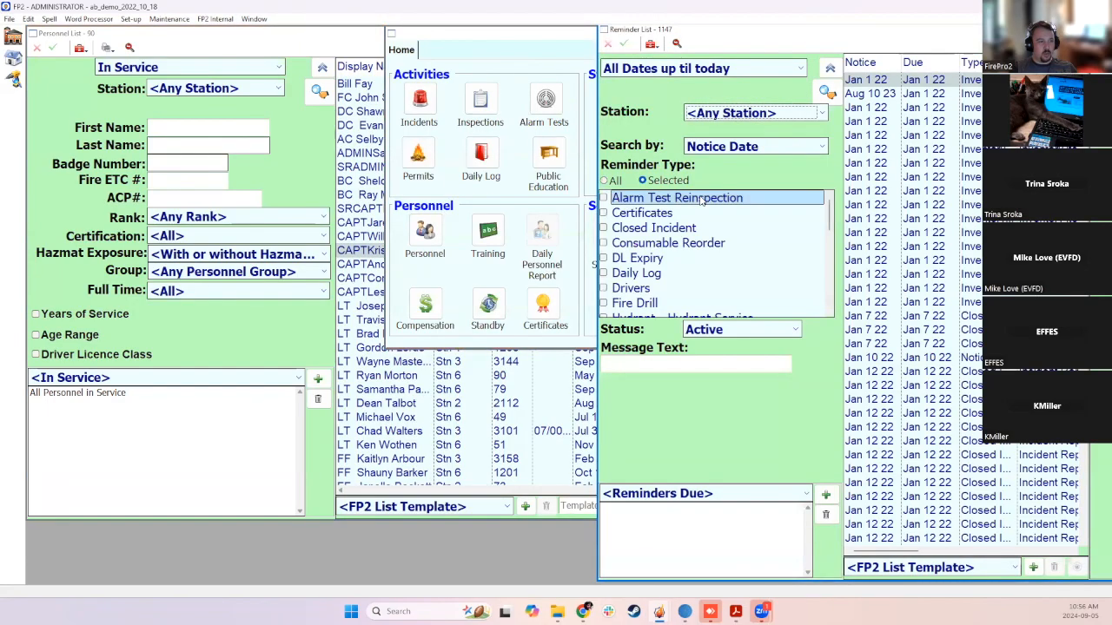
scroll(702, 201, down, 2)
click(604, 303)
click(827, 91)
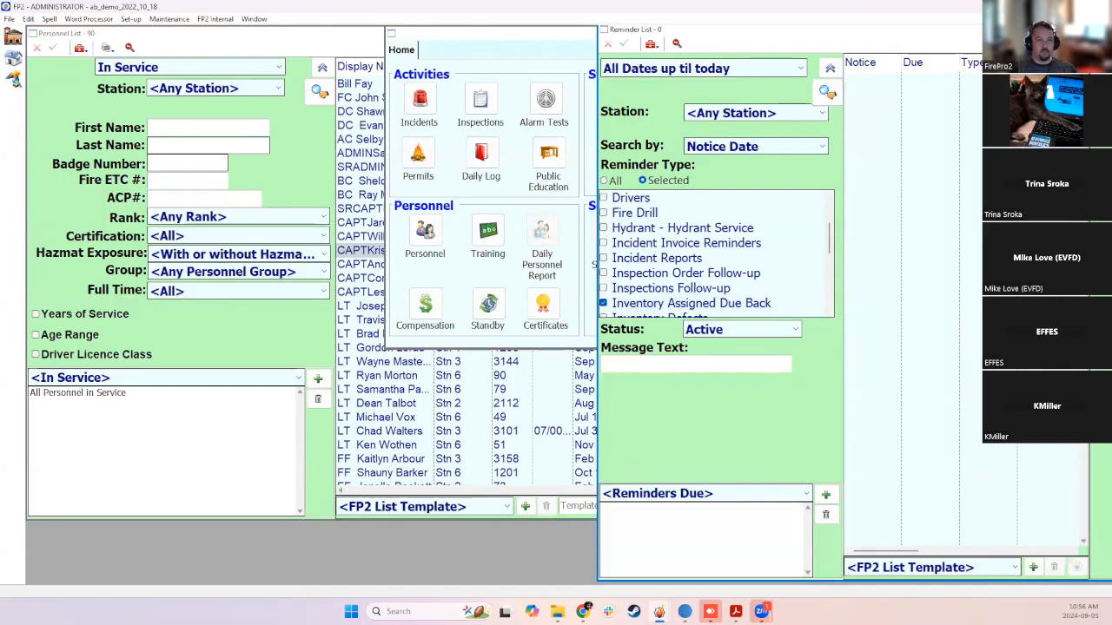
click(1101, 30)
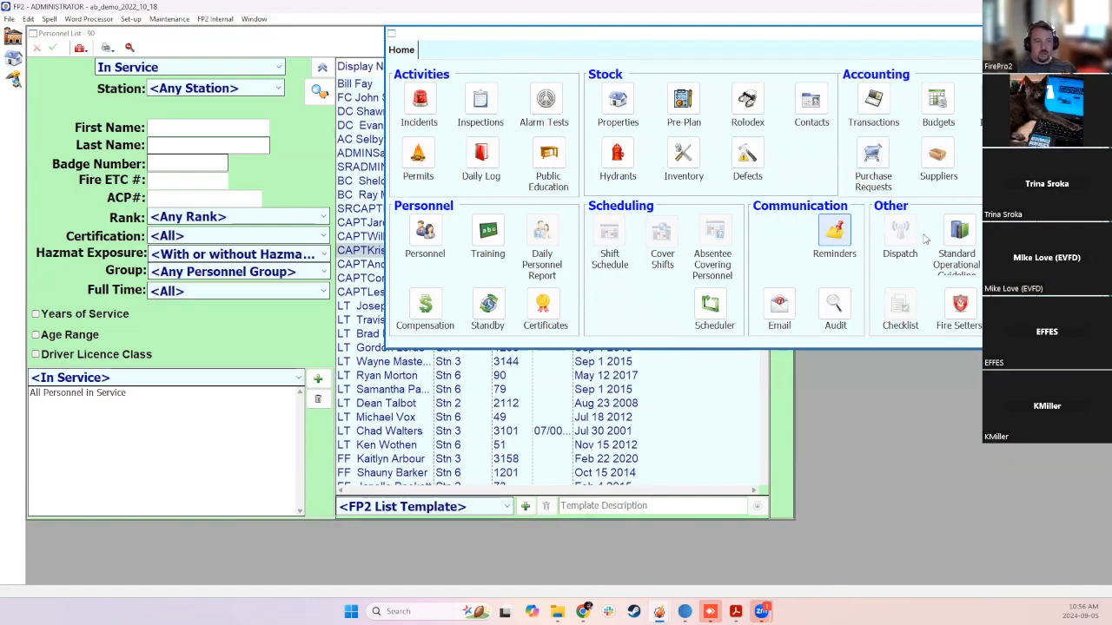
Open the inventory record of engine 101-21 at STN 1, show its warranty details and maximize the record
click(683, 155)
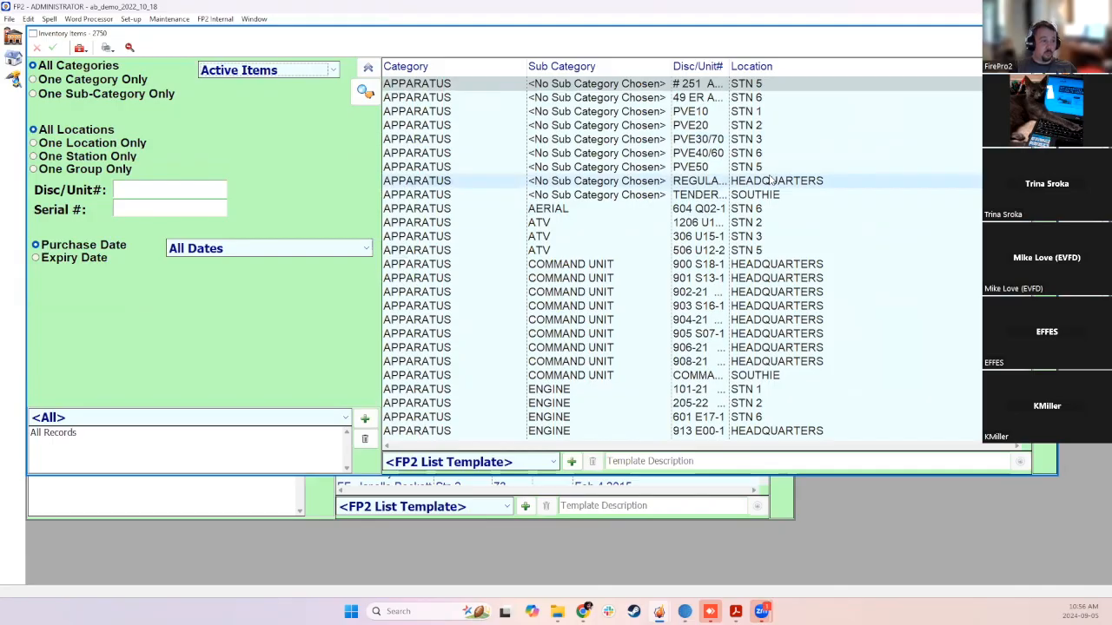
double_click(590, 394)
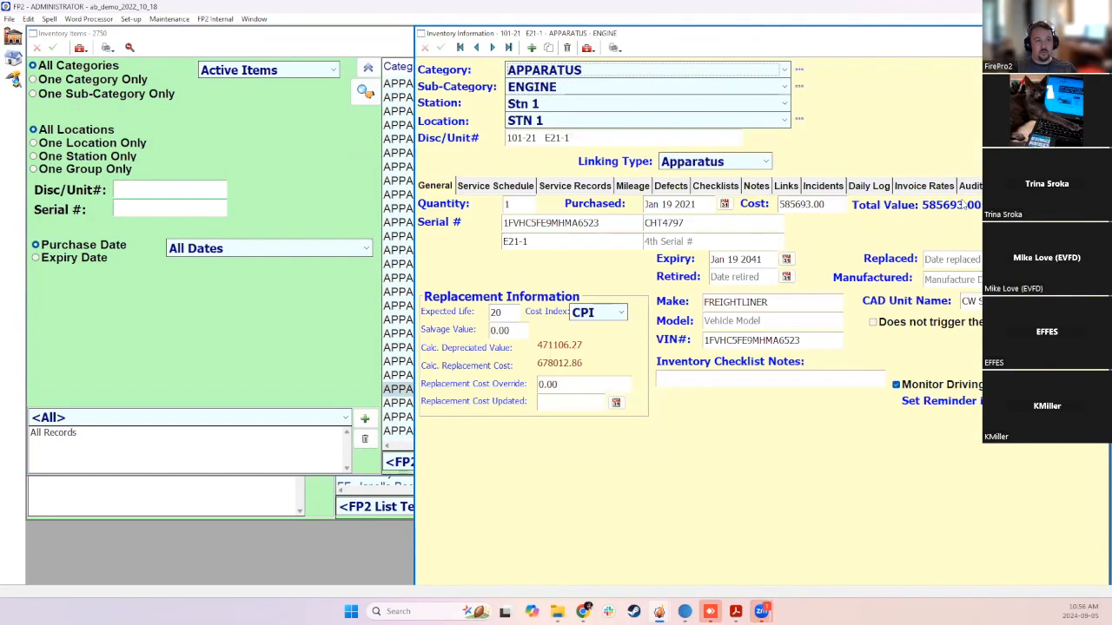
click(1001, 186)
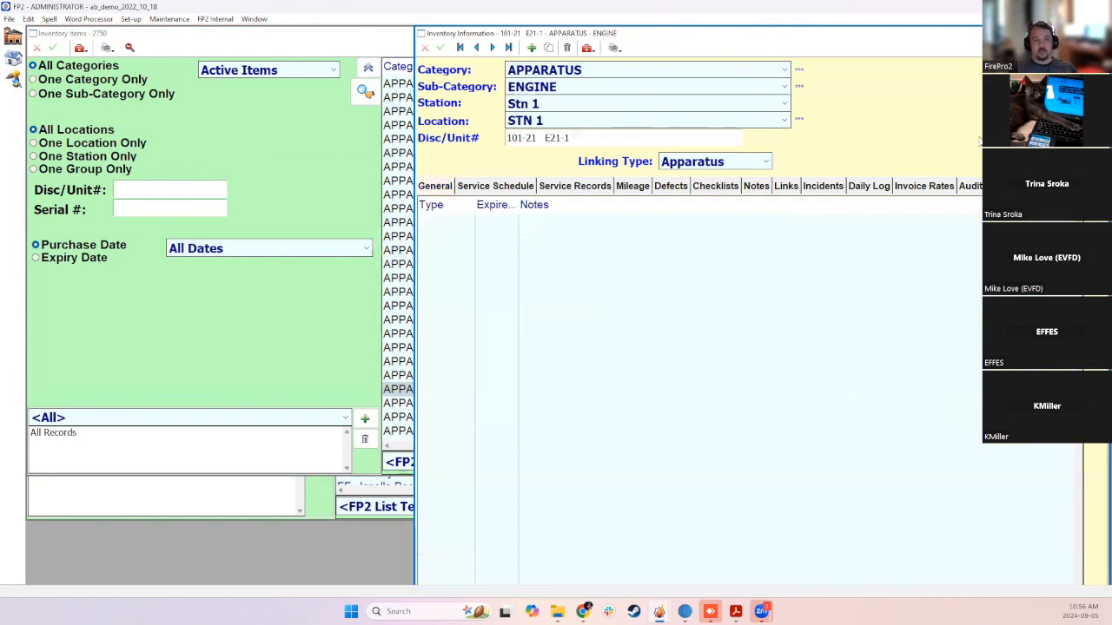
drag(883, 37, 847, 45)
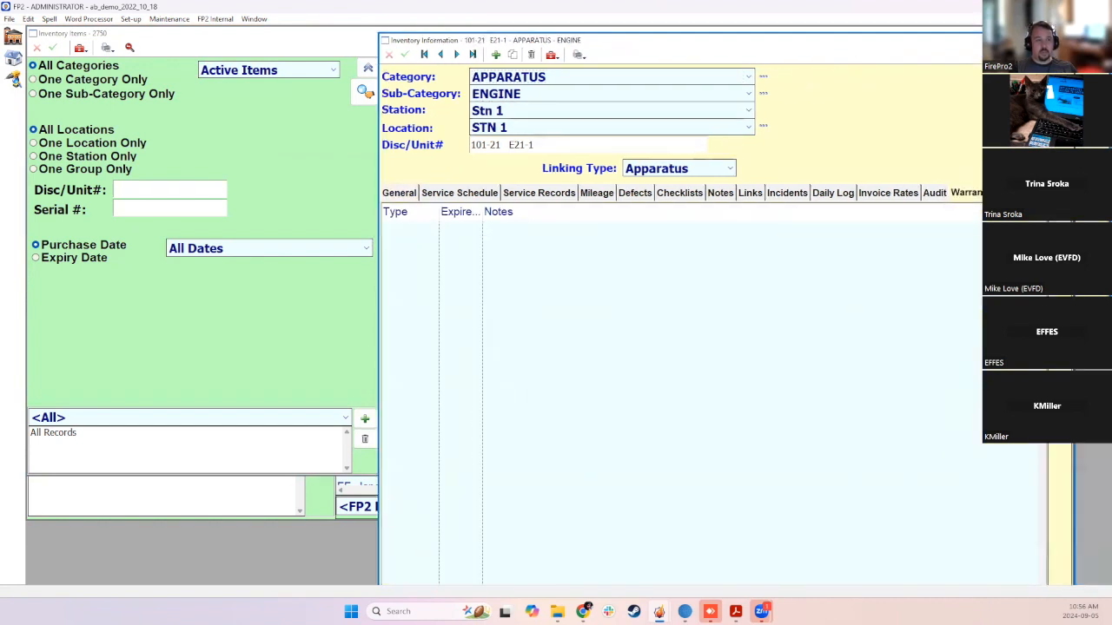
click(1047, 40)
Add a MANUFACTURERS warranty with expiry date 12 Jan 23 to the engine, leave its notes empty, and save the record
click(459, 469)
click(258, 470)
click(242, 488)
click(154, 491)
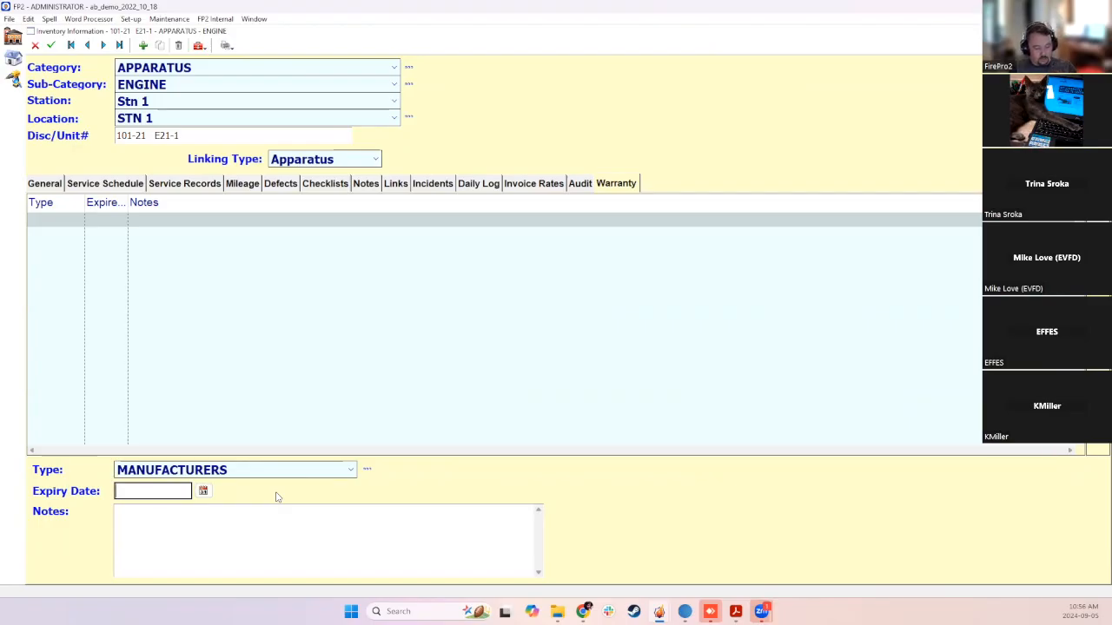
text(12)
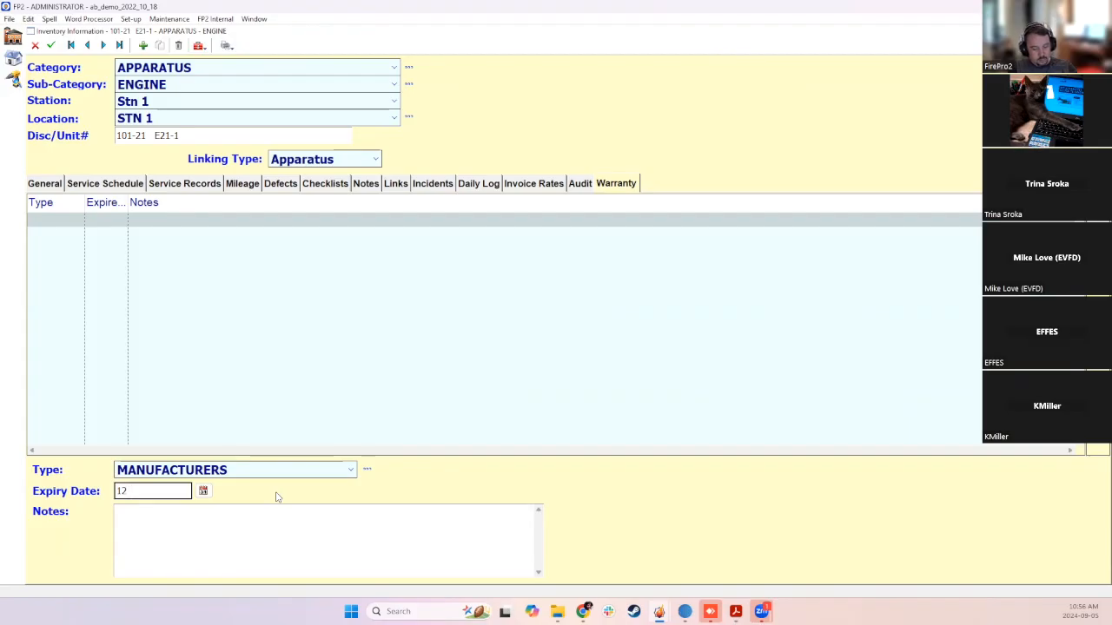
key(Return)
click(348, 541)
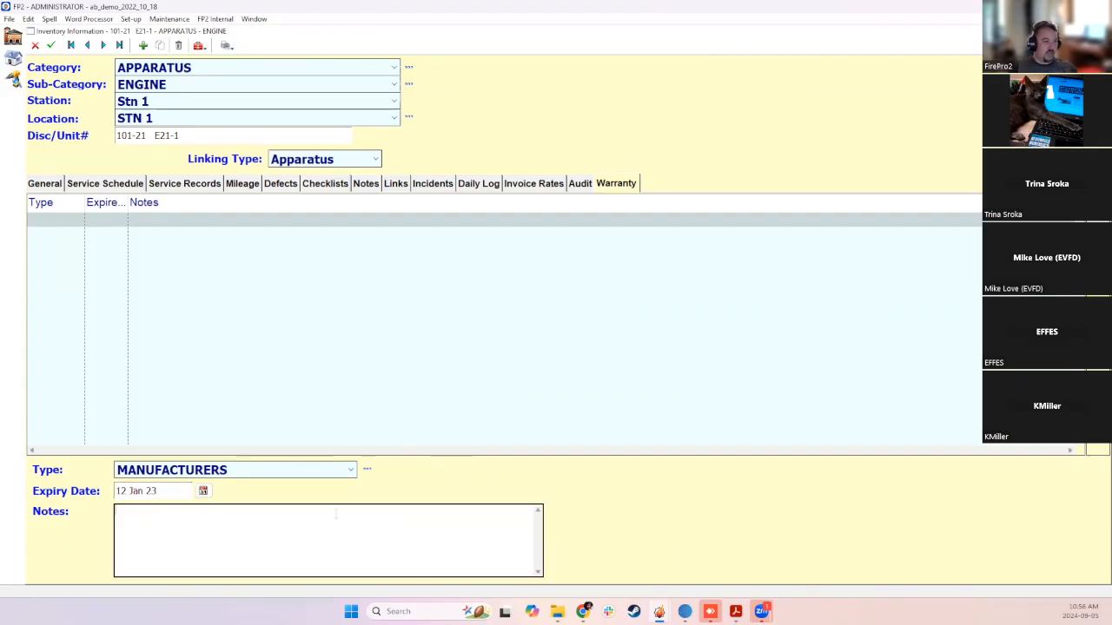
click(50, 45)
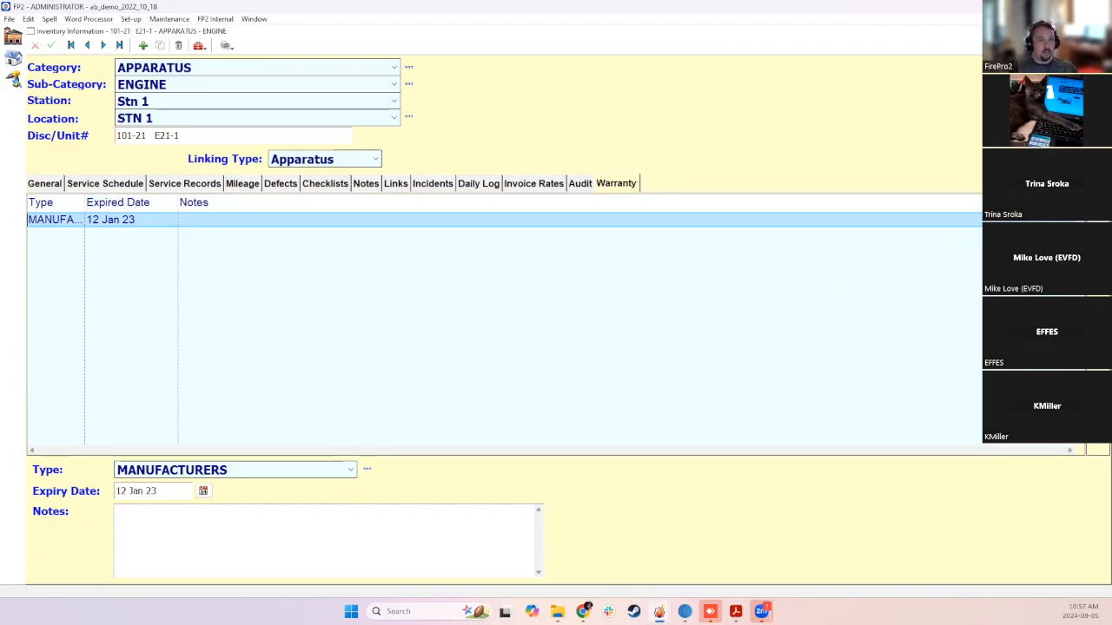
View the list of inventory warranty types, and close it together with the engine record
click(367, 470)
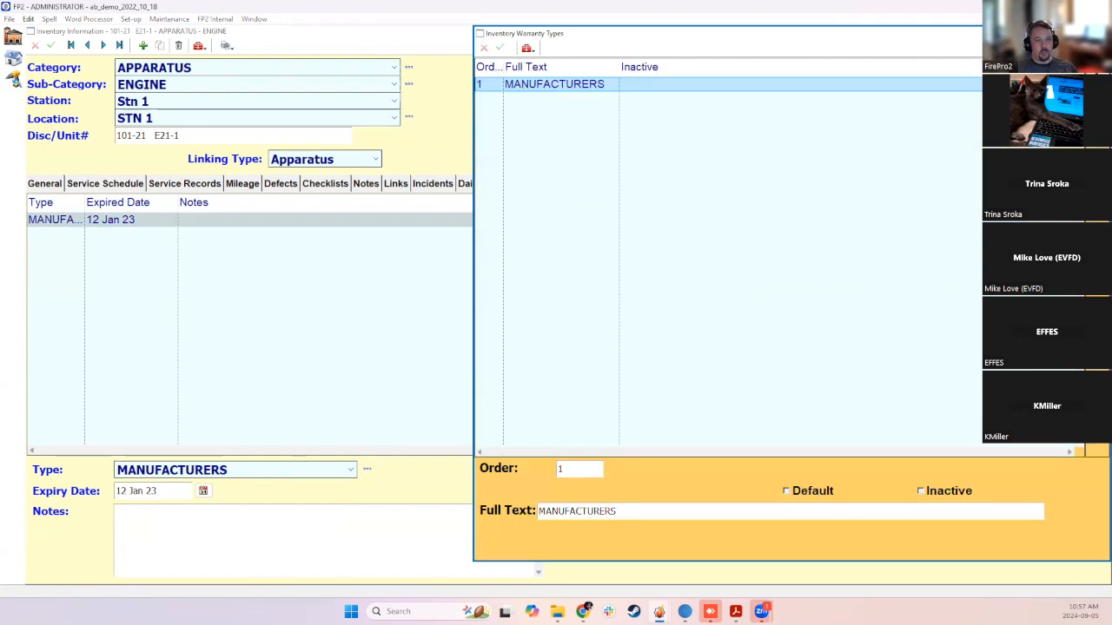
click(1100, 33)
click(1101, 33)
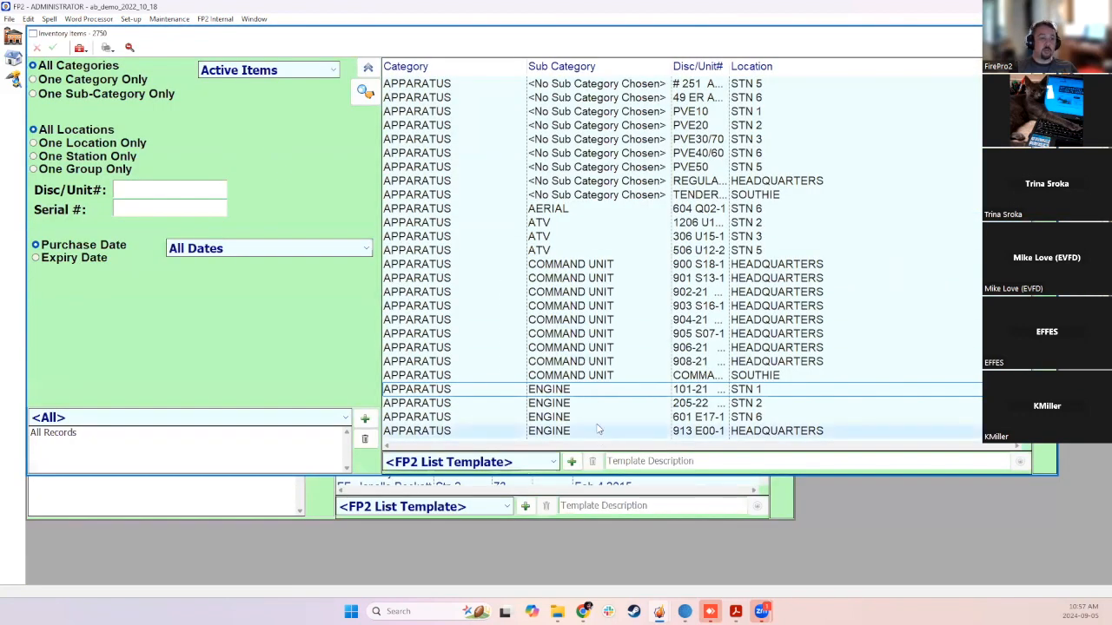